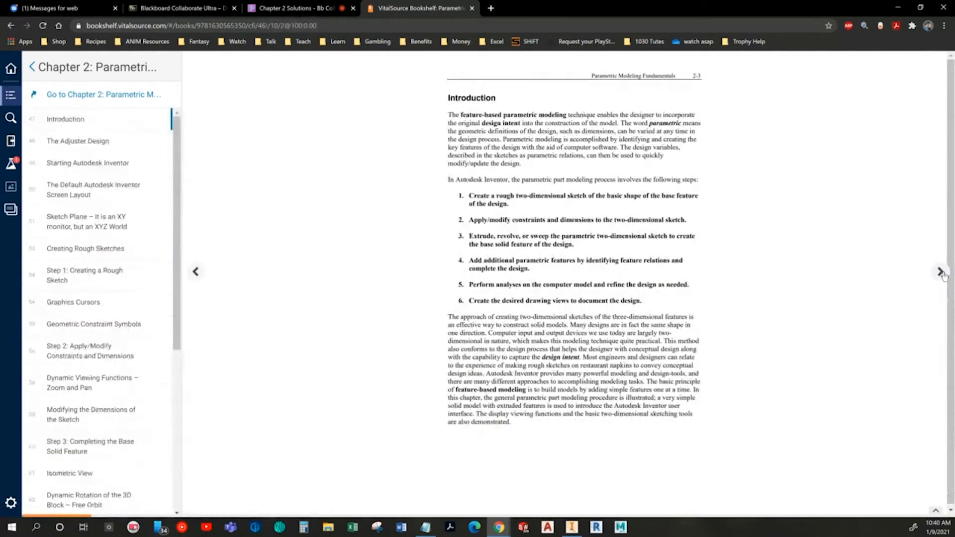
Step: Page through the Chapter 2 textbook sections from the introduction to the default screen layout
left_click(940, 272)
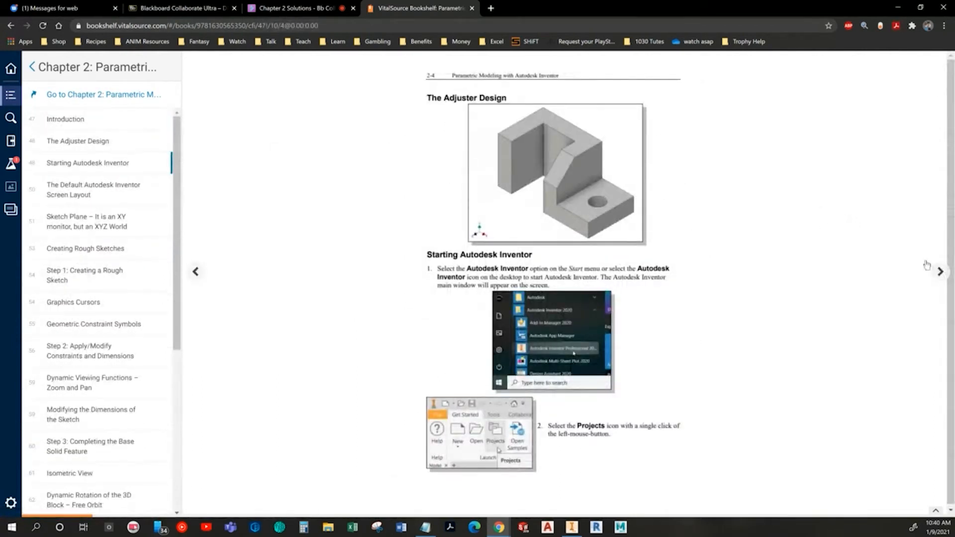
left_click(938, 272)
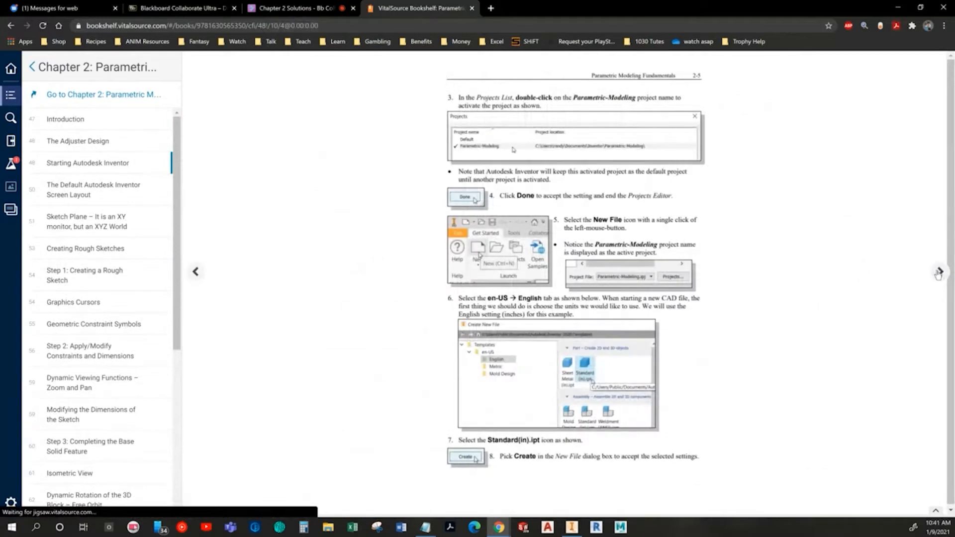
left_click(938, 272)
left_click(938, 273)
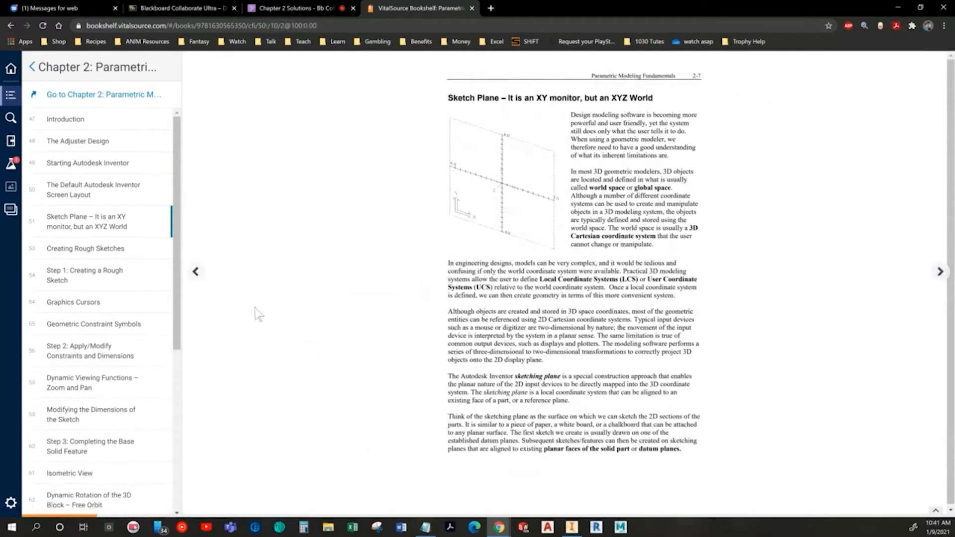
left_click(196, 273)
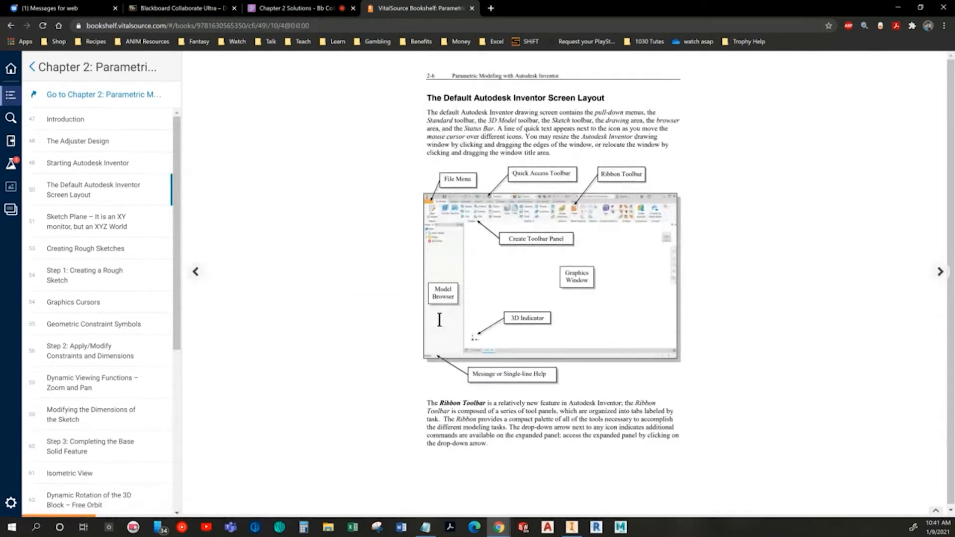
key("alt+Tab")
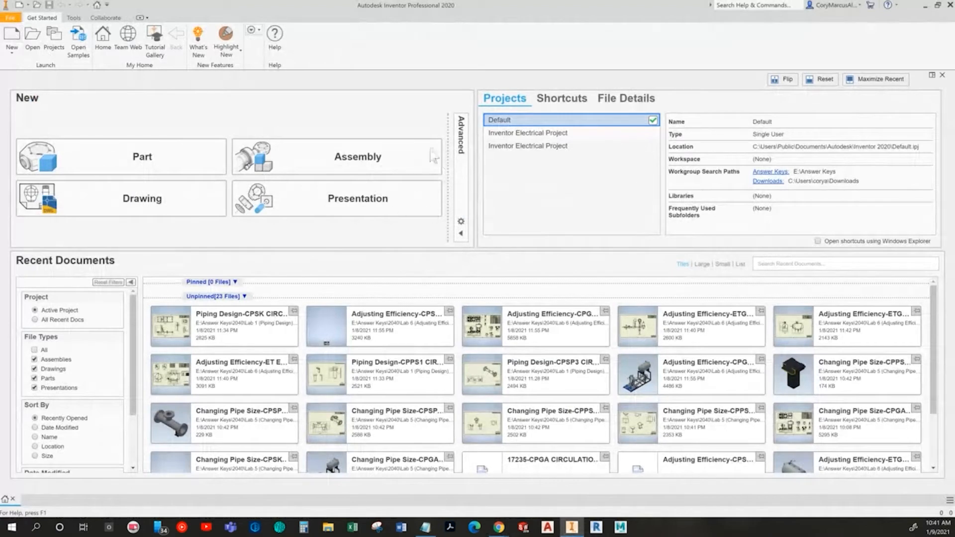
left_click(461, 134)
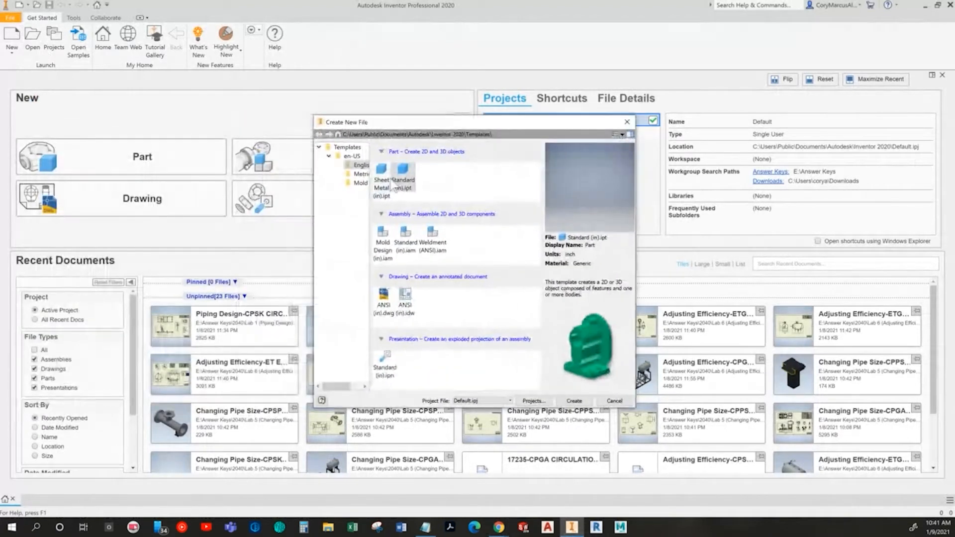
double_click(393, 185)
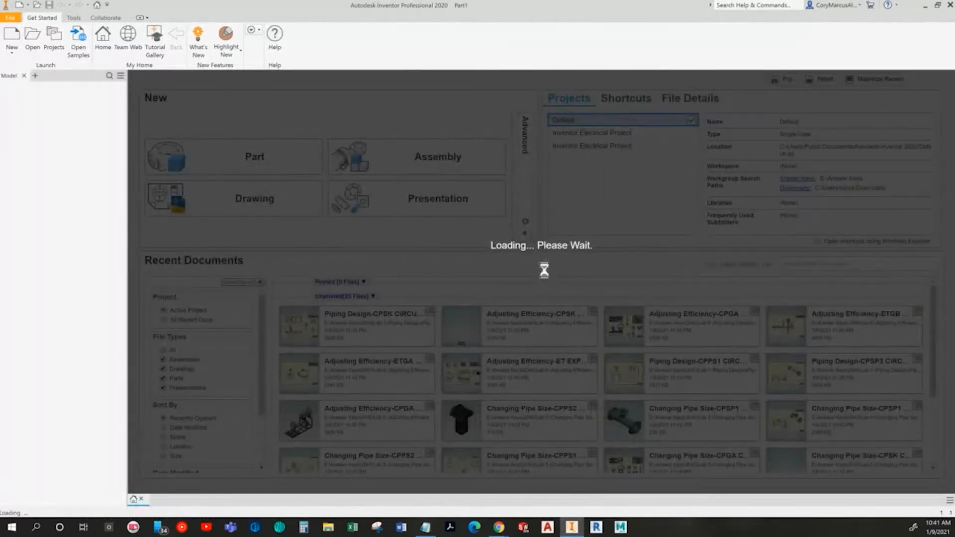
key("alt+Tab")
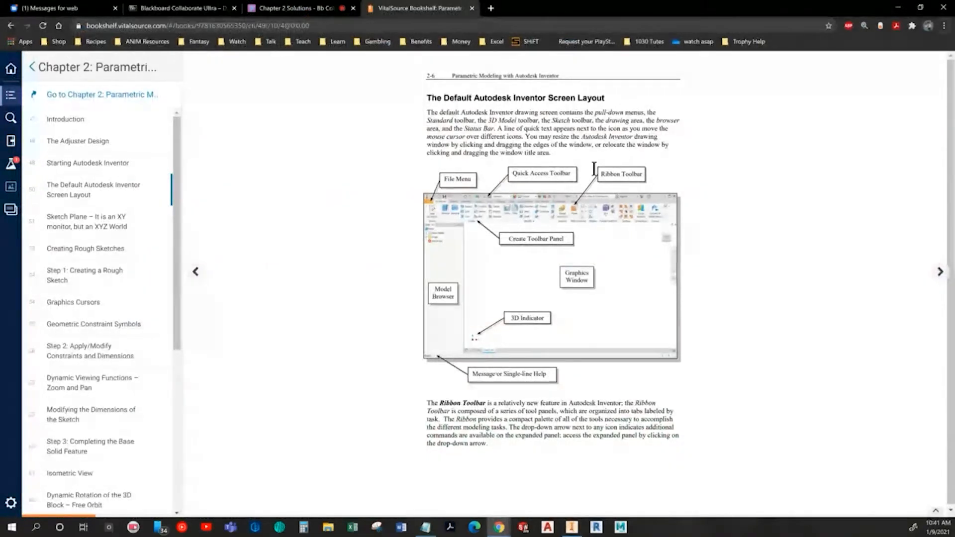
key("alt+Tab")
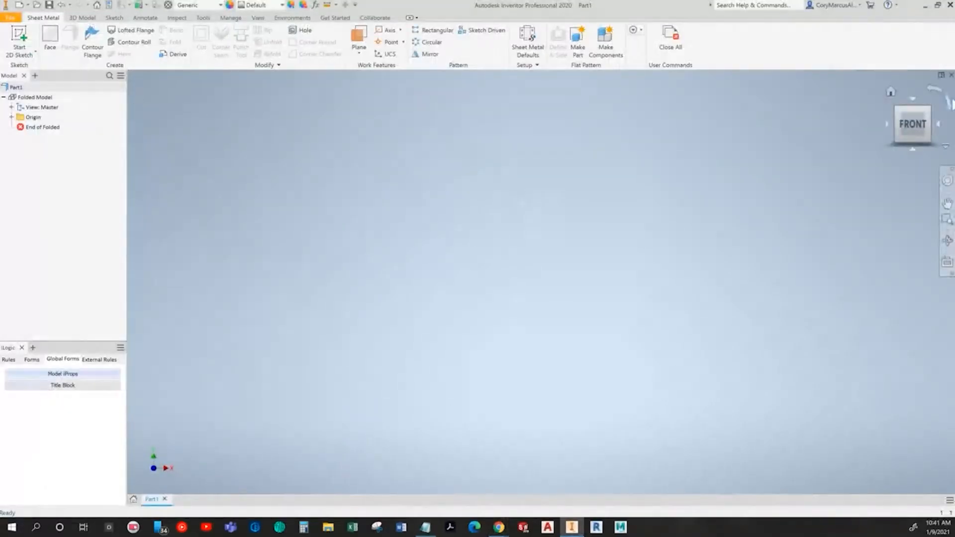
left_click(950, 75)
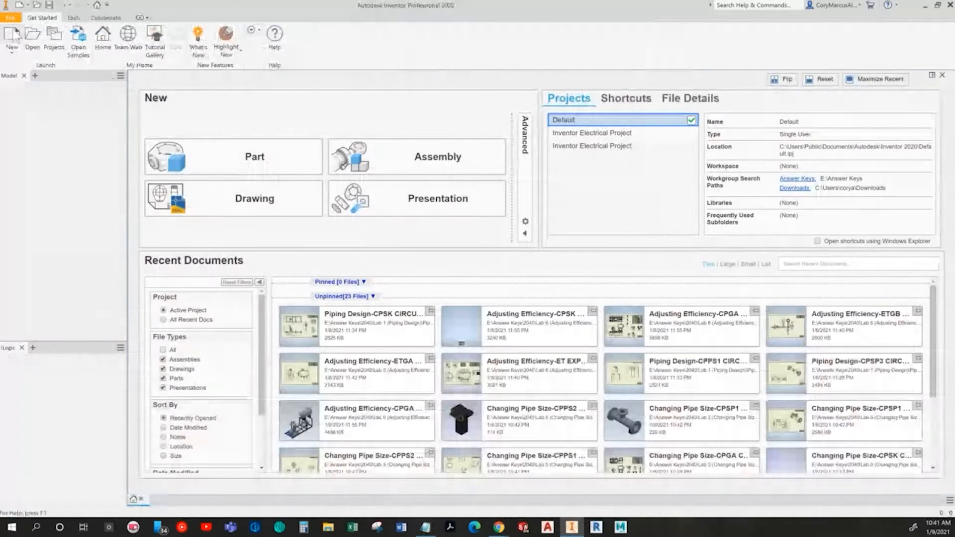
Step: Create a new part from the Standard (in).ipt template
left_click(12, 37)
double_click(403, 172)
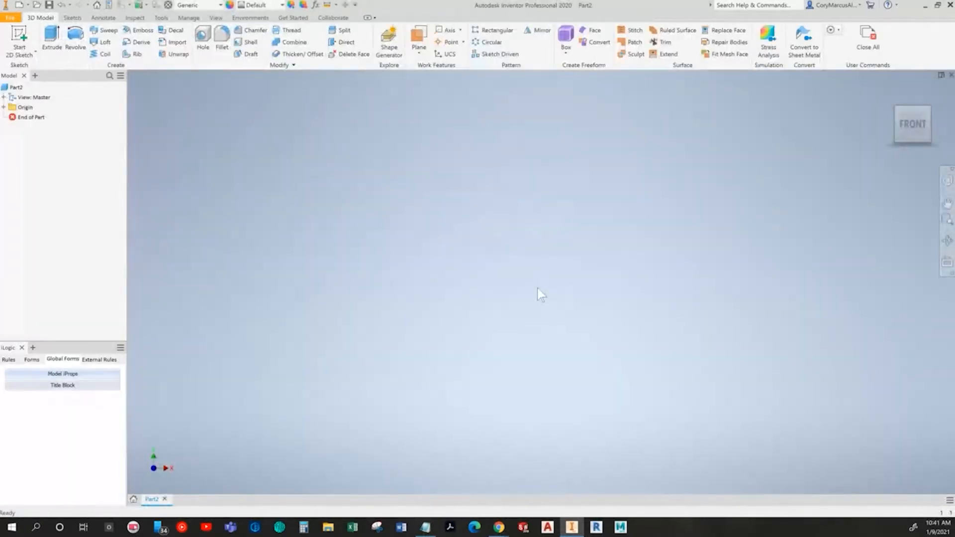
Step: Read the textbook pages on sketch planes, rough sketches and geometric constraint symbols
key("alt+Tab")
left_click(940, 273)
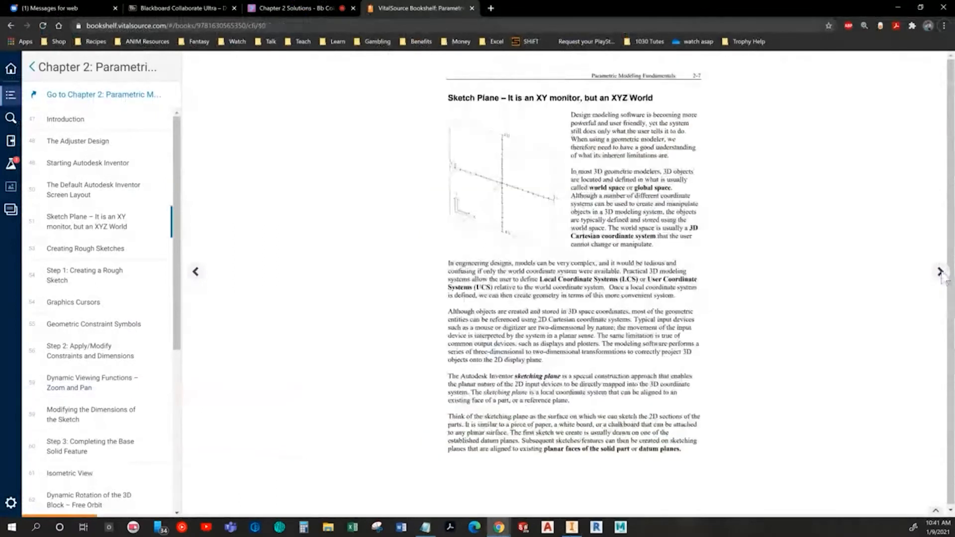
left_click(940, 272)
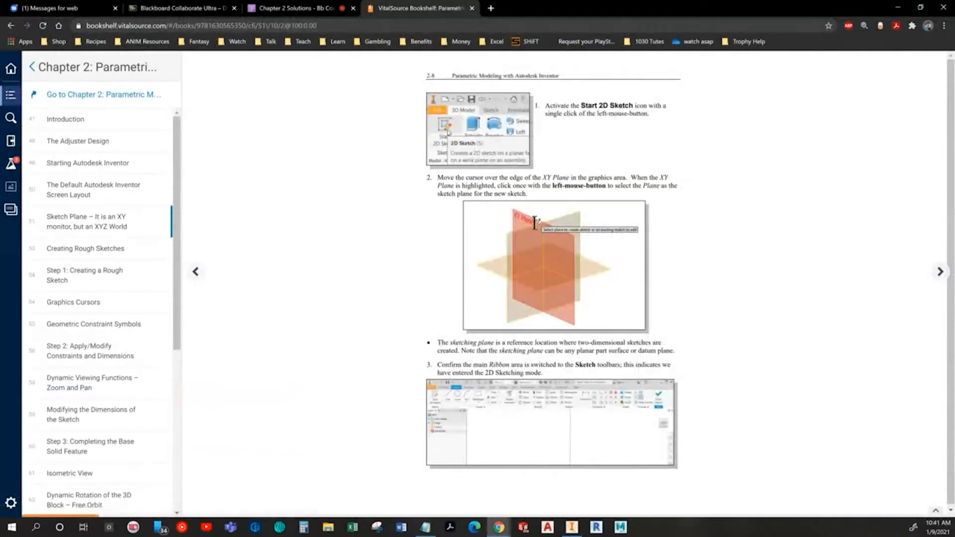
left_click(940, 272)
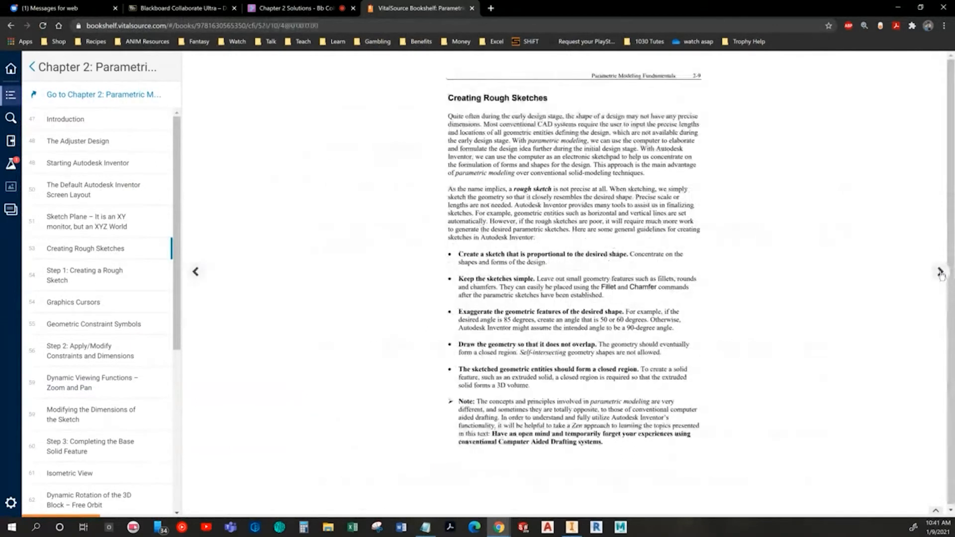
left_click(941, 272)
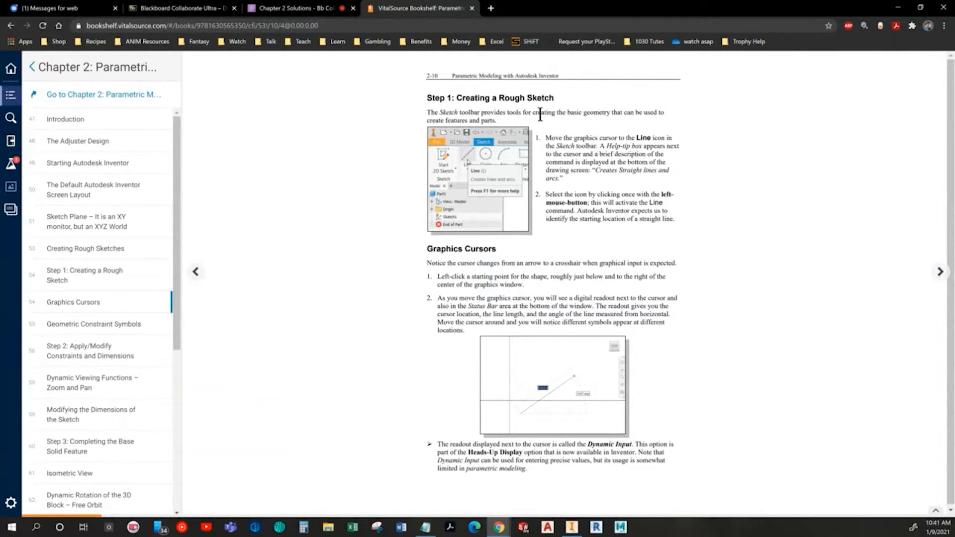
left_click(939, 275)
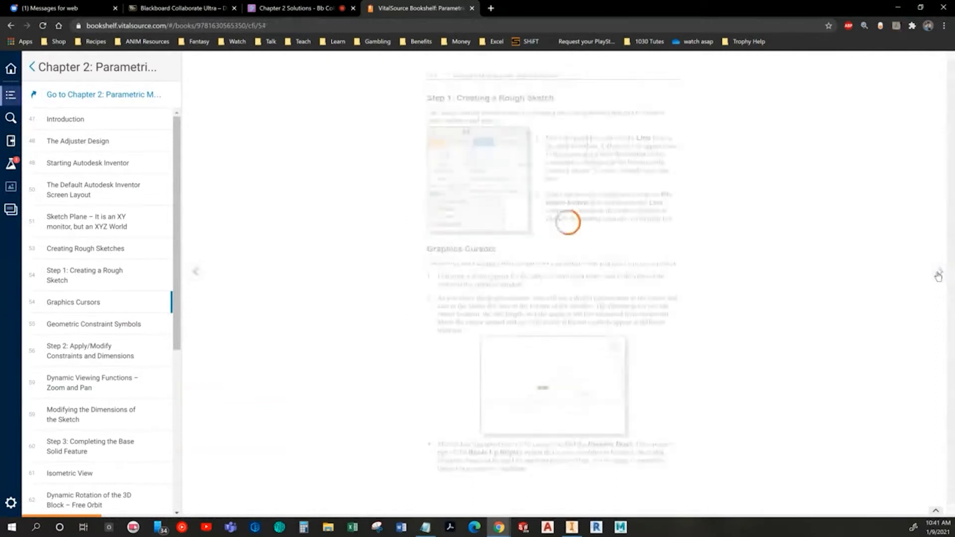
left_click(939, 274)
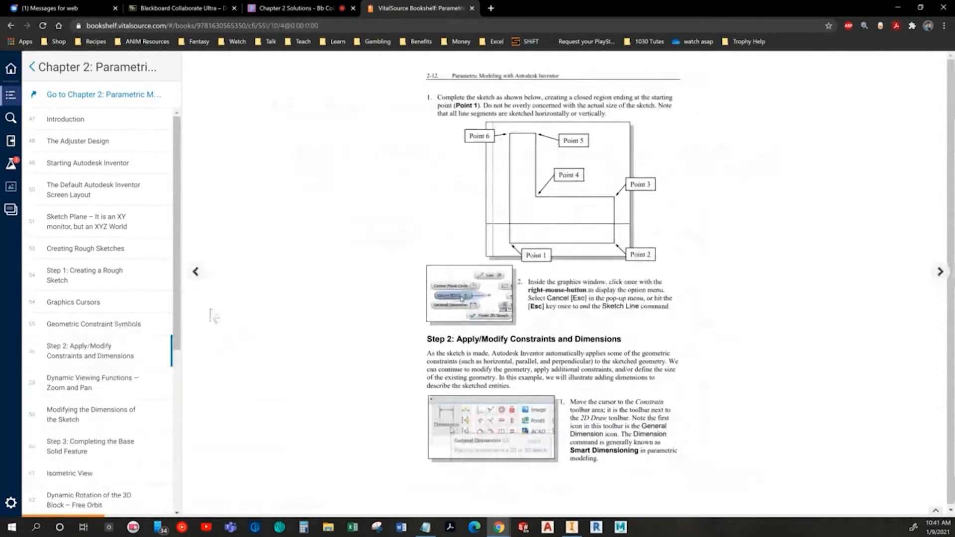
left_click(197, 273)
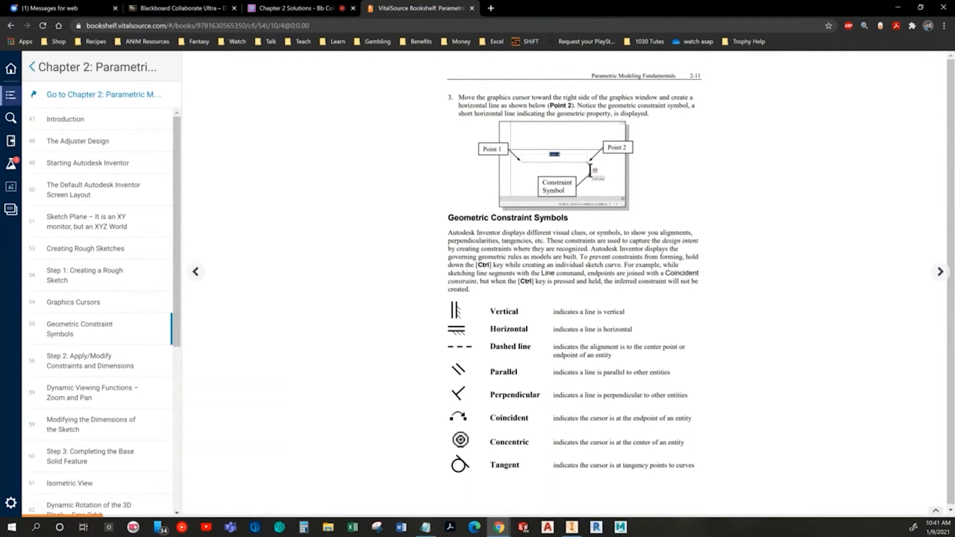
left_click(931, 275)
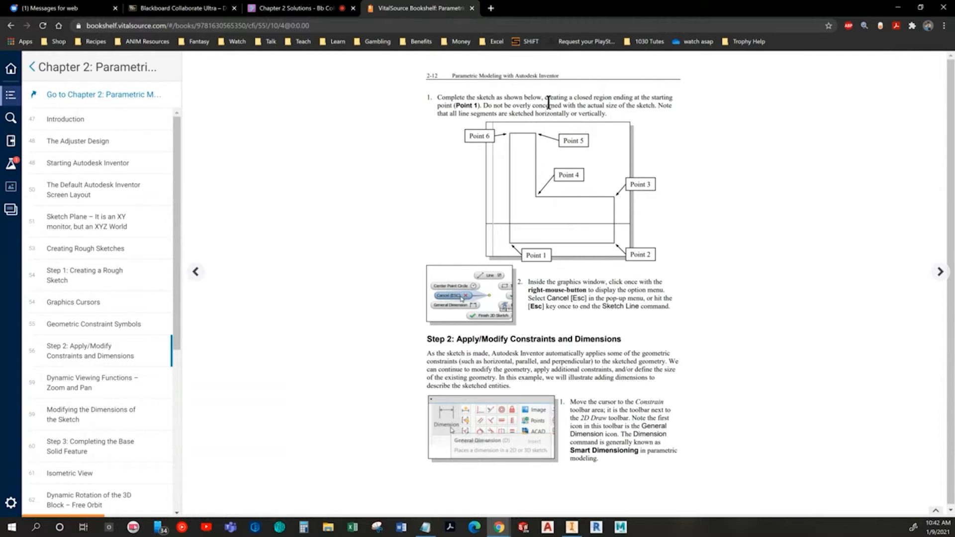
Step: Start a new 2D sketch on the XY plane
key("alt+Tab")
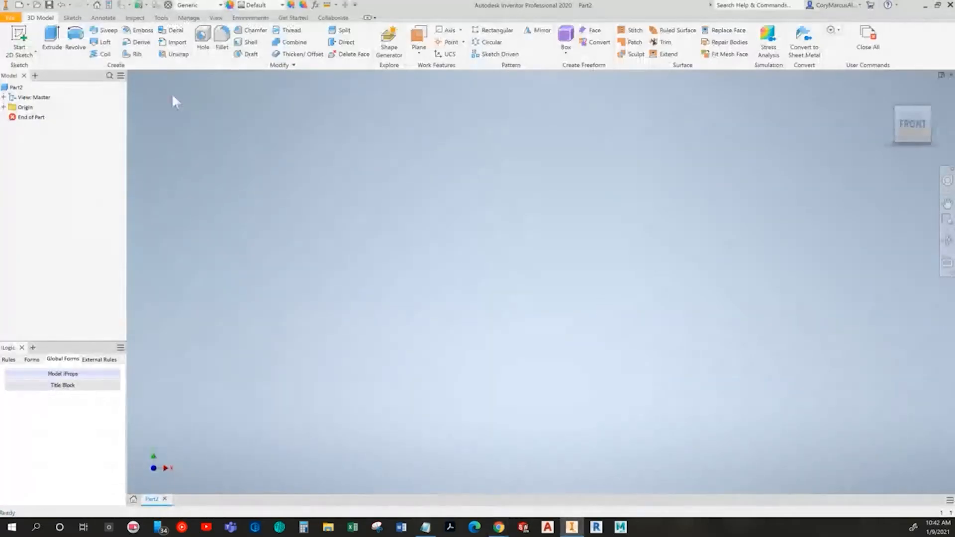
left_click(19, 39)
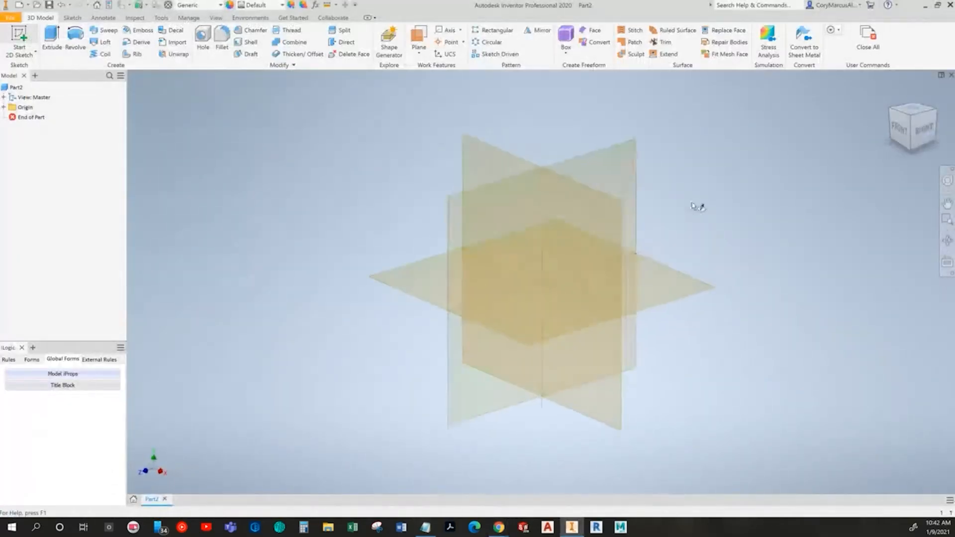
left_click(474, 148)
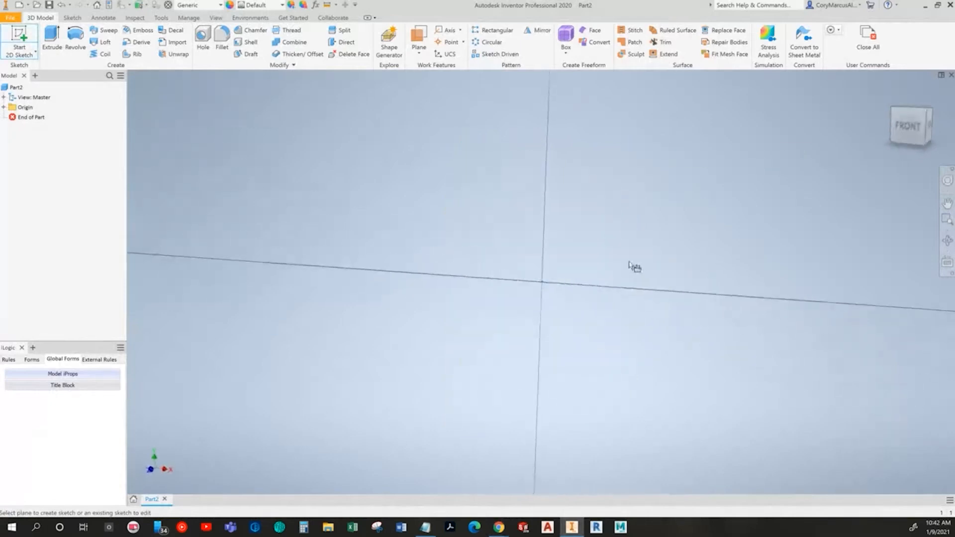
Step: Draw a closed L-shaped profile of six horizontal and vertical lines to the right of the origin with the Line tool
left_click(52, 40)
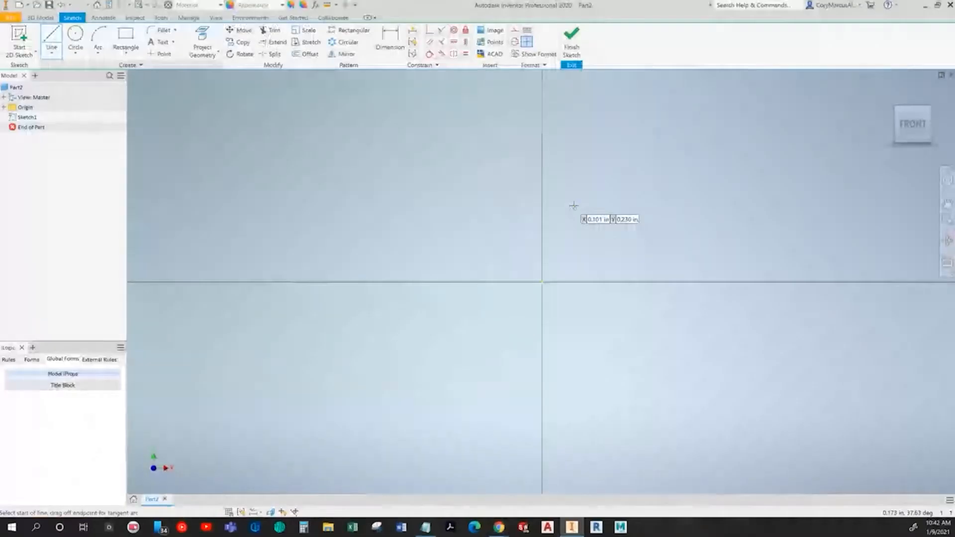
left_click(592, 172)
middle_click_drag(575, 337, 466, 328)
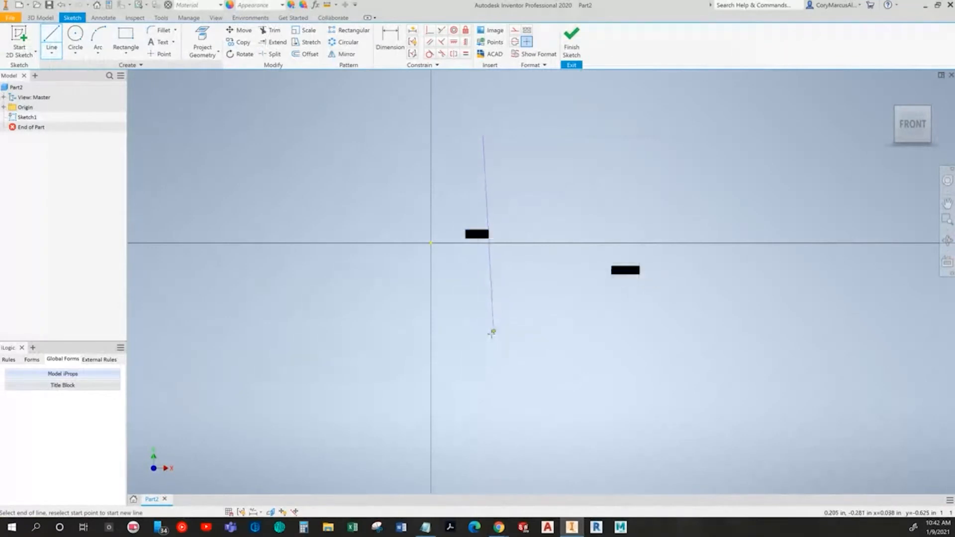
left_click(483, 333)
left_click(671, 333)
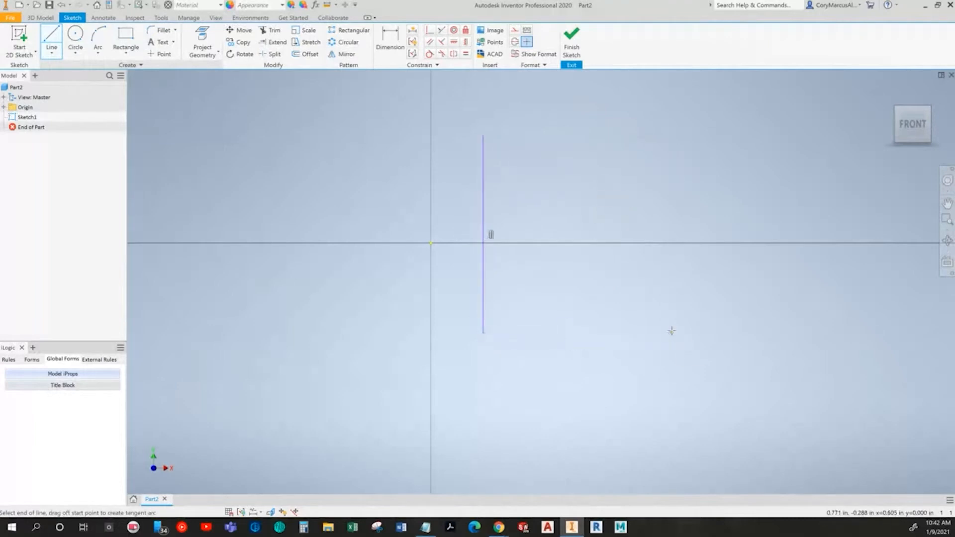
left_click(671, 272)
left_click(543, 273)
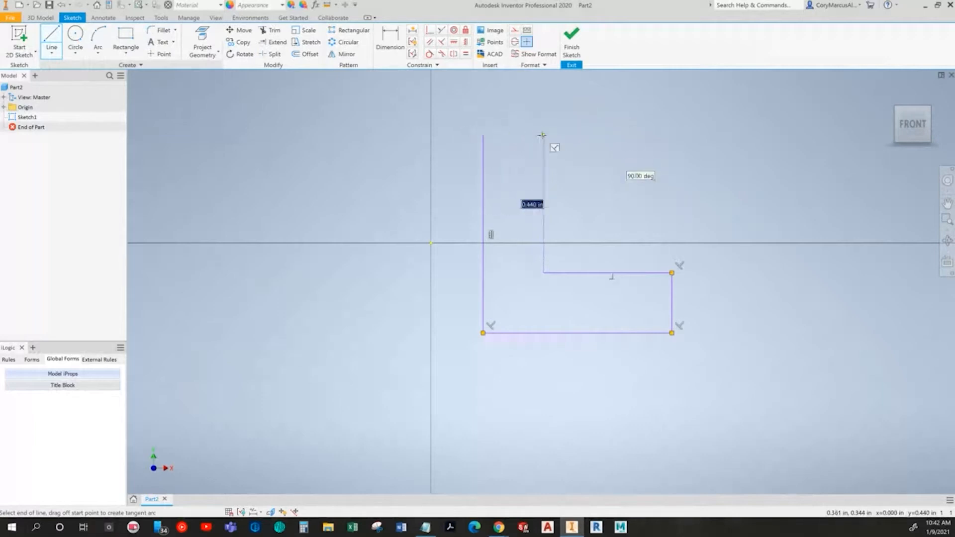
left_click(543, 136)
left_click(483, 135)
Step: Read the textbook's instructions on applying dimensions and modifying the sketch
key("alt+Tab")
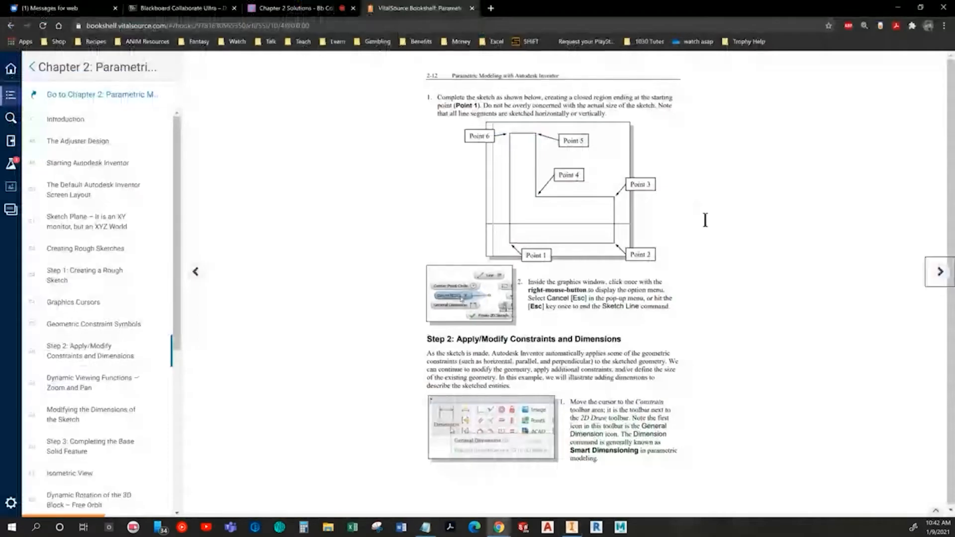
left_click(934, 282)
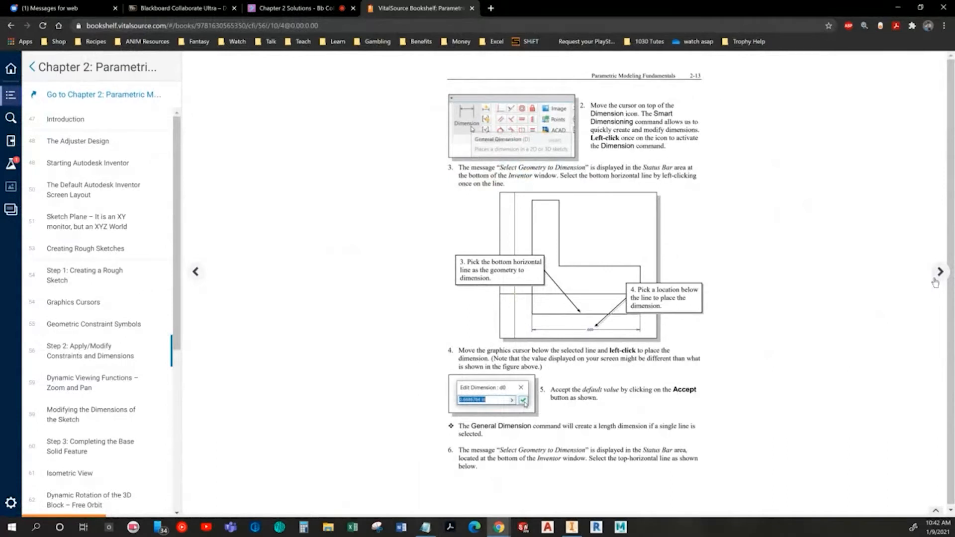
left_click(934, 282)
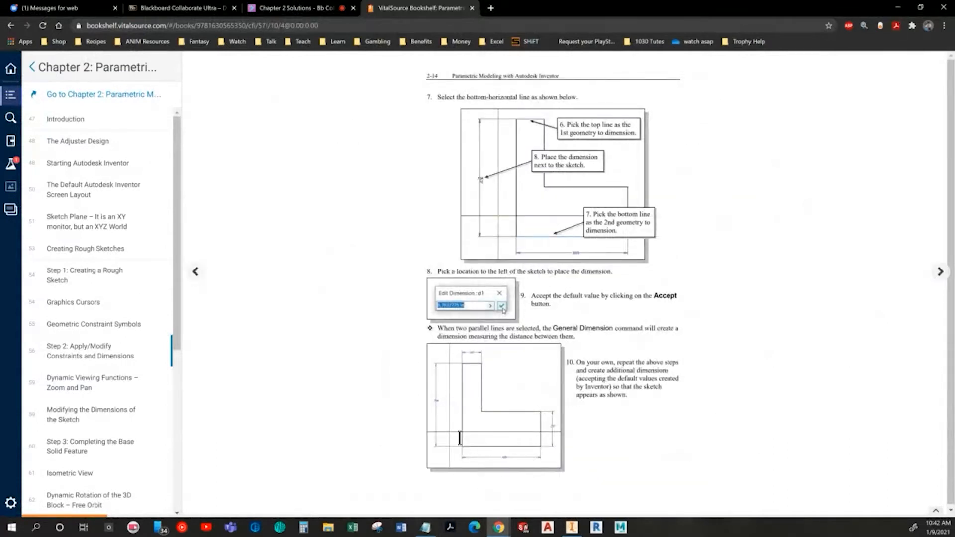
left_click(940, 272)
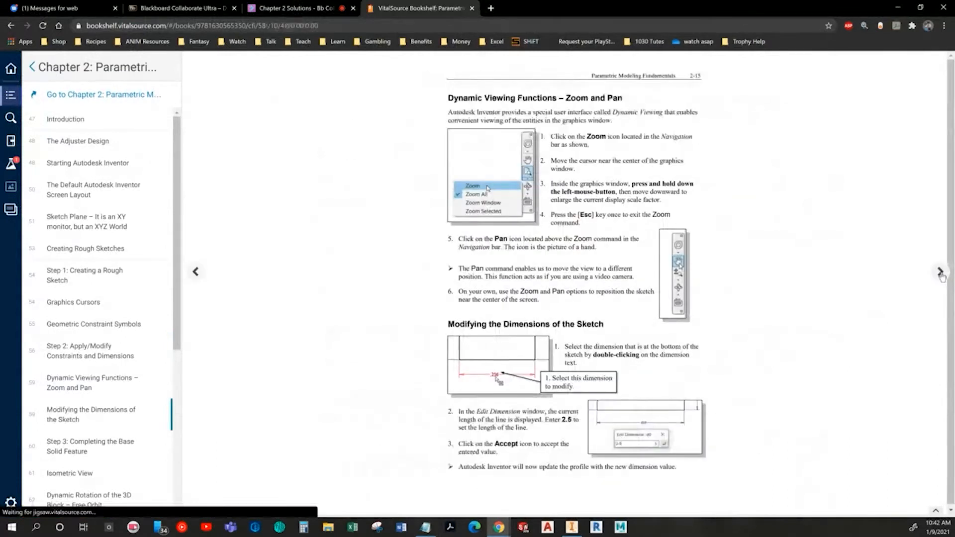
left_click(940, 273)
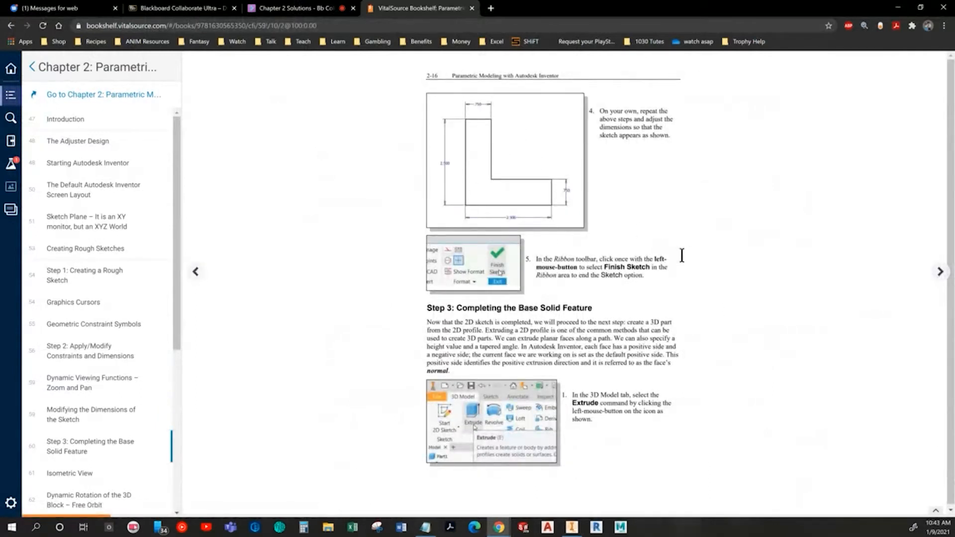
key("alt+Tab")
Step: Add default dimensions to the profile's top edge, left edge and bottom edge
left_click(390, 40)
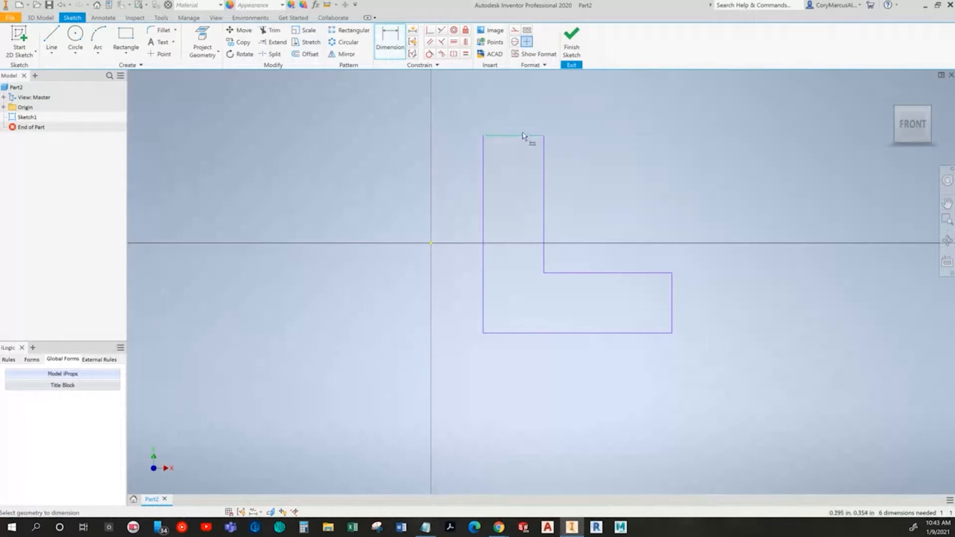
left_click(513, 111)
key("Return")
left_click(483, 172)
left_click(449, 226)
key("Return")
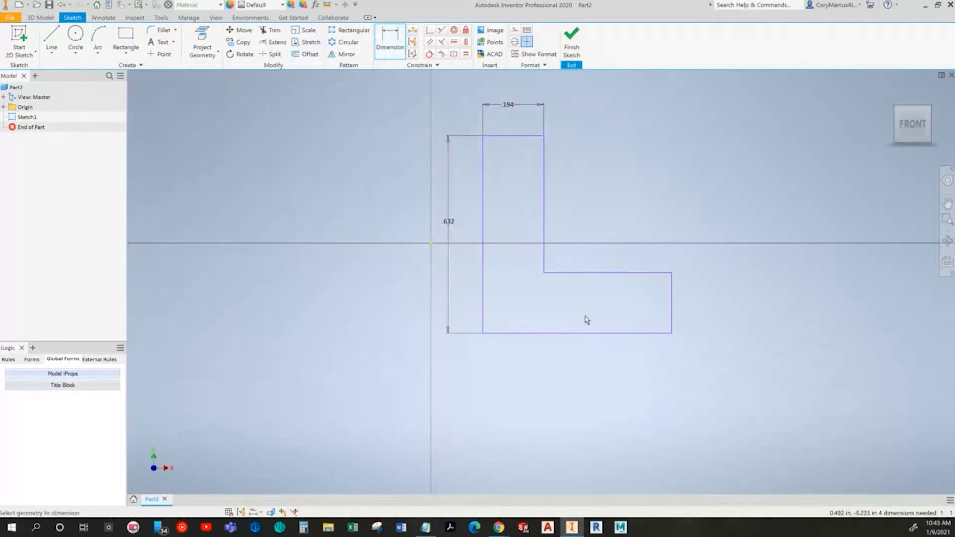
key("alt+Tab")
key("alt+Tab")
left_click(575, 333)
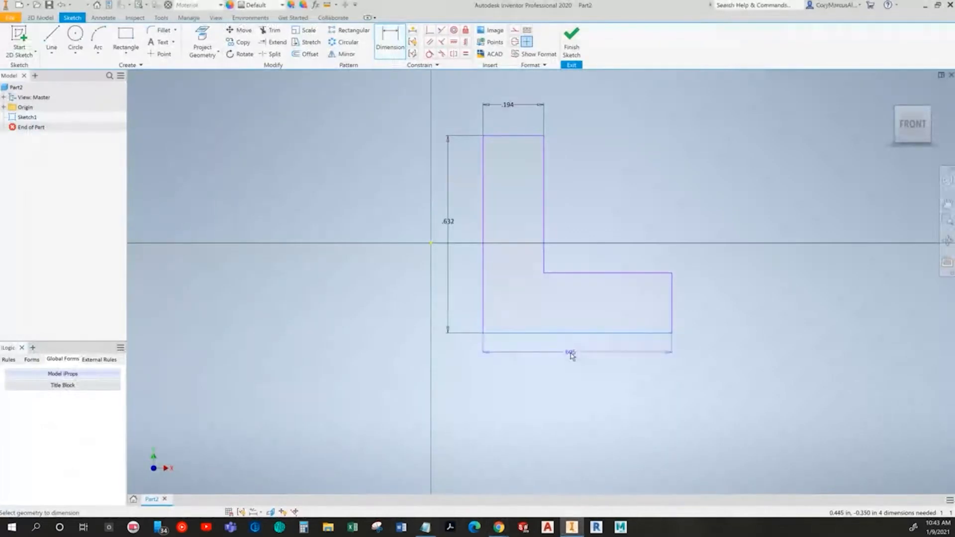
left_click(574, 370)
key("Return")
Step: Dimension the profile's right vertical edge as 0.75 in and exit the Dimension command
key("alt+Tab")
key("alt+Tab")
left_click(672, 307)
left_click(712, 307)
type(".75")
key("Return")
scroll(710, 302, "down", 3)
middle_click_drag(681, 307, 556, 378)
key("Escape")
key("alt+Tab")
key("alt+Tab")
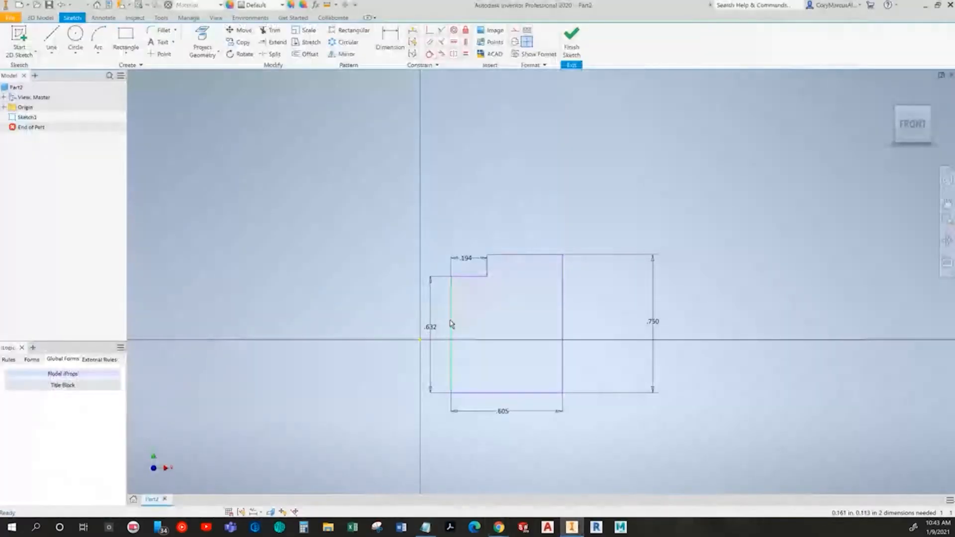
Step: Set the profile's left vertical edge dimension and bottom edge dimension each to 2.5 in
double_click(429, 327)
type("2.5")
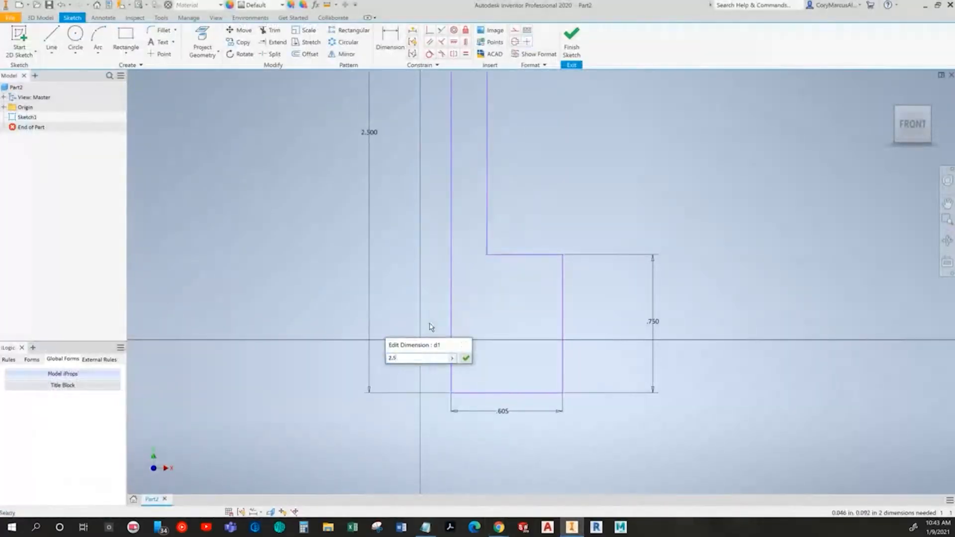
key("Return")
double_click(502, 412)
type("2.5")
key("Return")
Step: Set the profile's top edge width dimension to 0.75 in
scroll(404, 308, "down", 3)
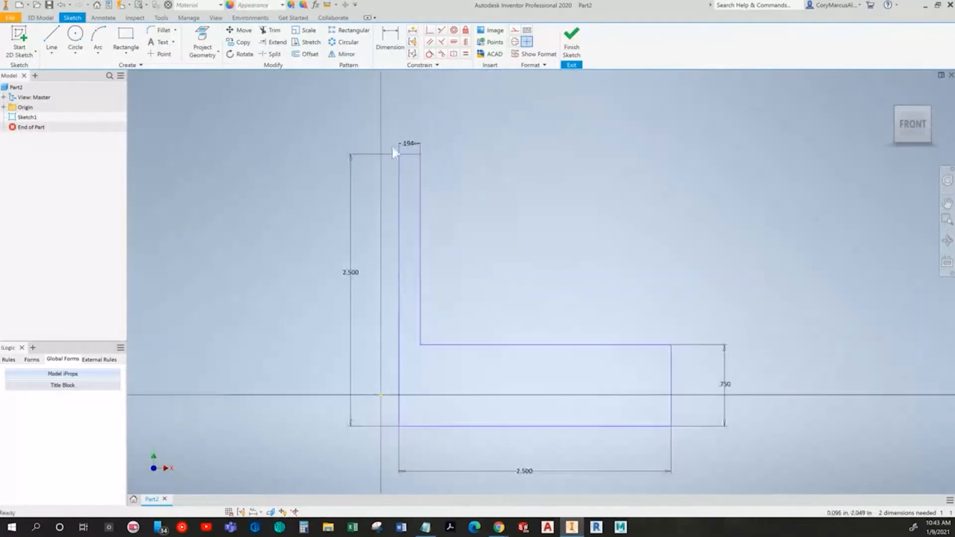
double_click(409, 143)
type(".7")
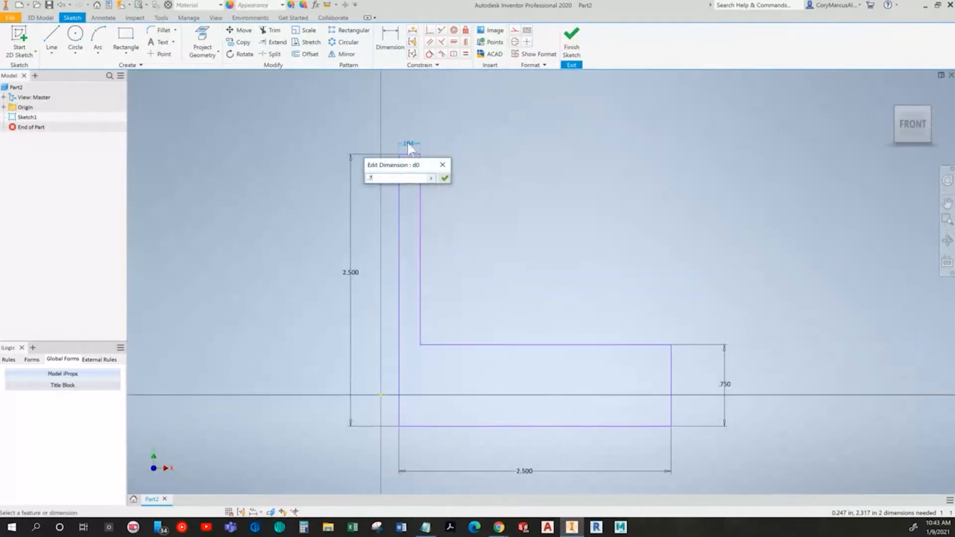
key("Return")
Step: Read the textbook's next page on completing the base solid feature with Extrude
key("alt+Tab")
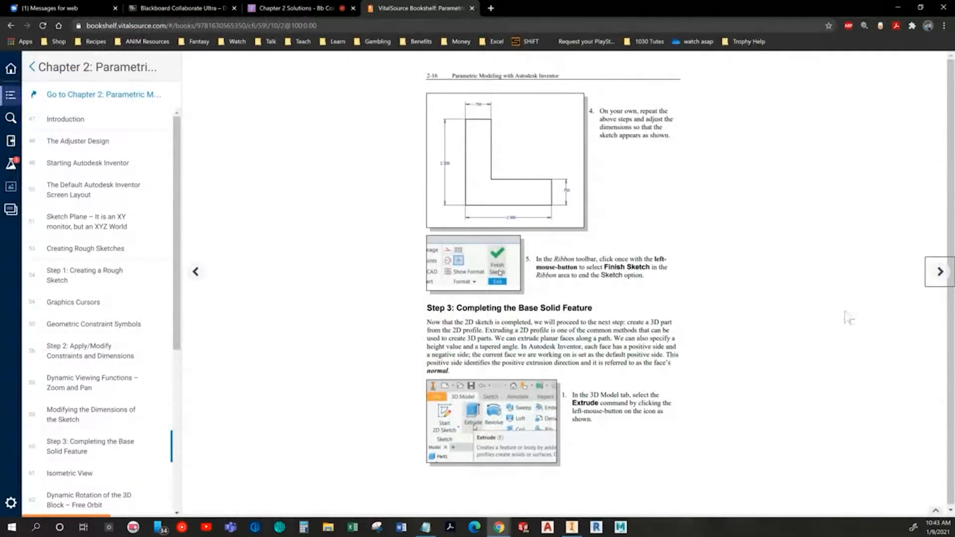
left_click(947, 273)
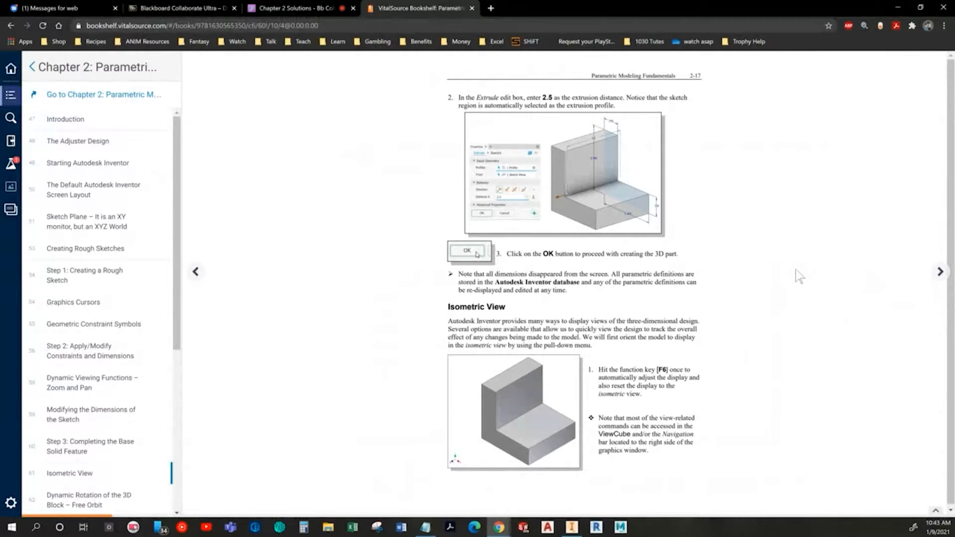
key("alt+Tab")
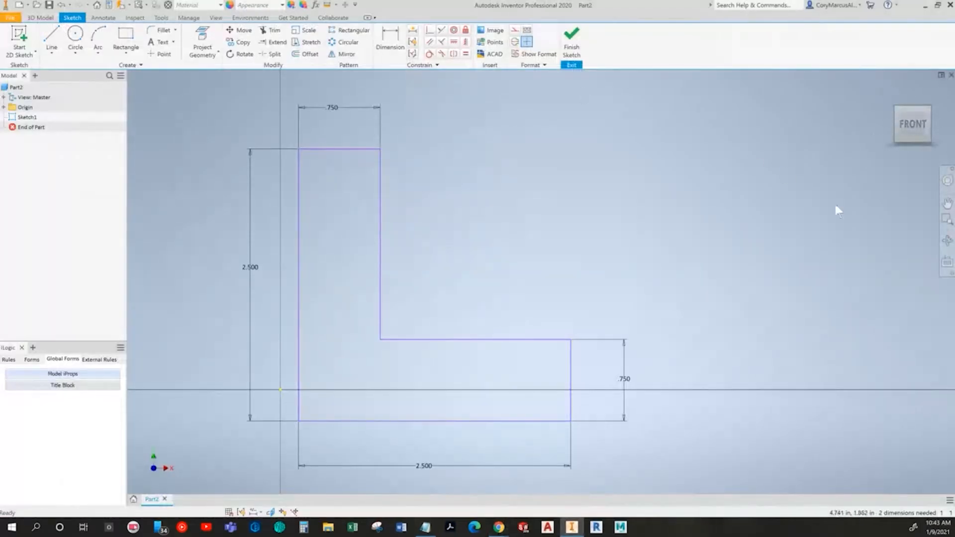
Step: Extrude the L-shaped sketch profile 2.5 in using the default direction
scroll(544, 215, "up", 2)
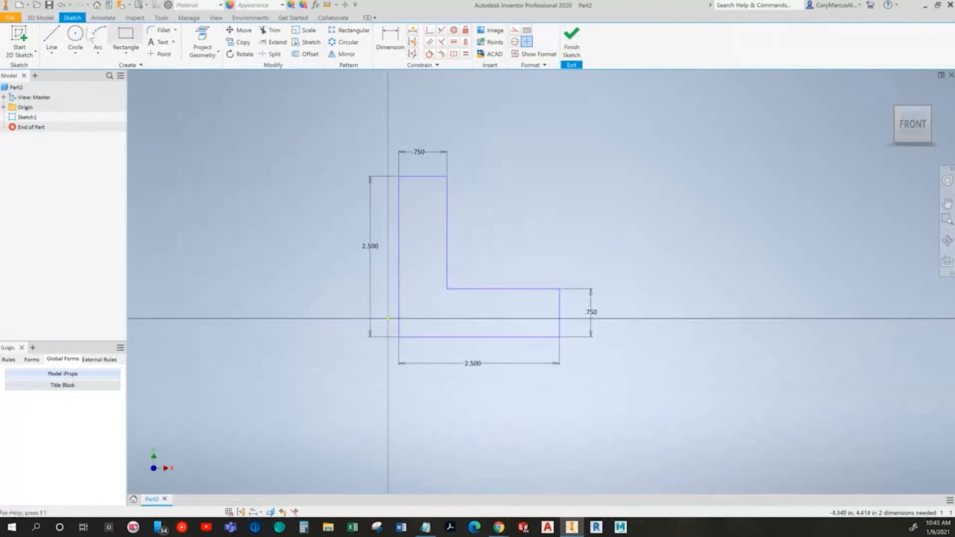
left_click(41, 18)
left_click(52, 37)
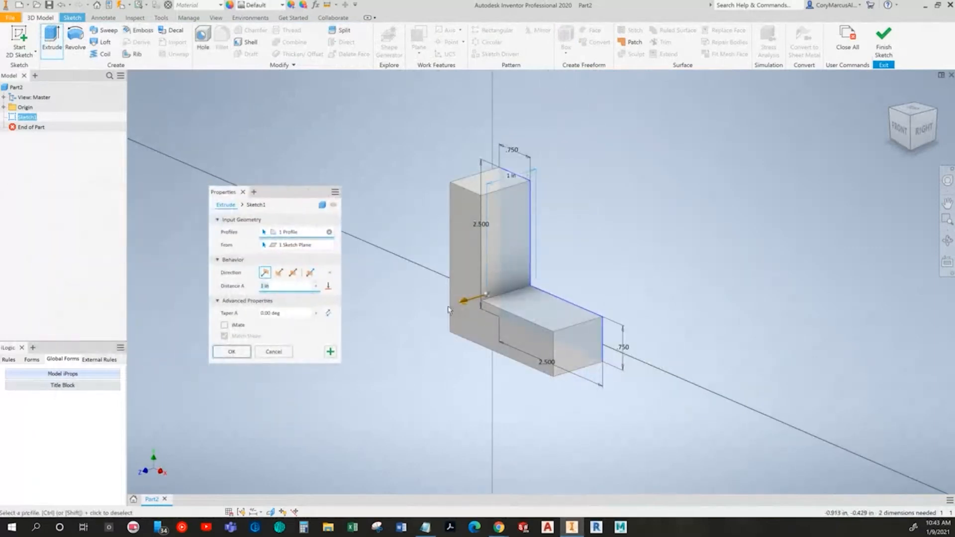
type("2.0")
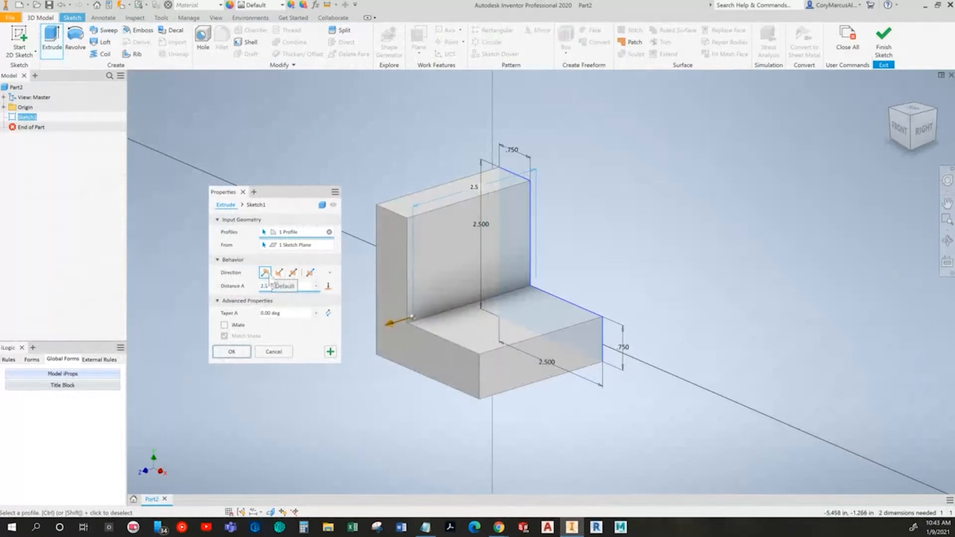
left_click(279, 273)
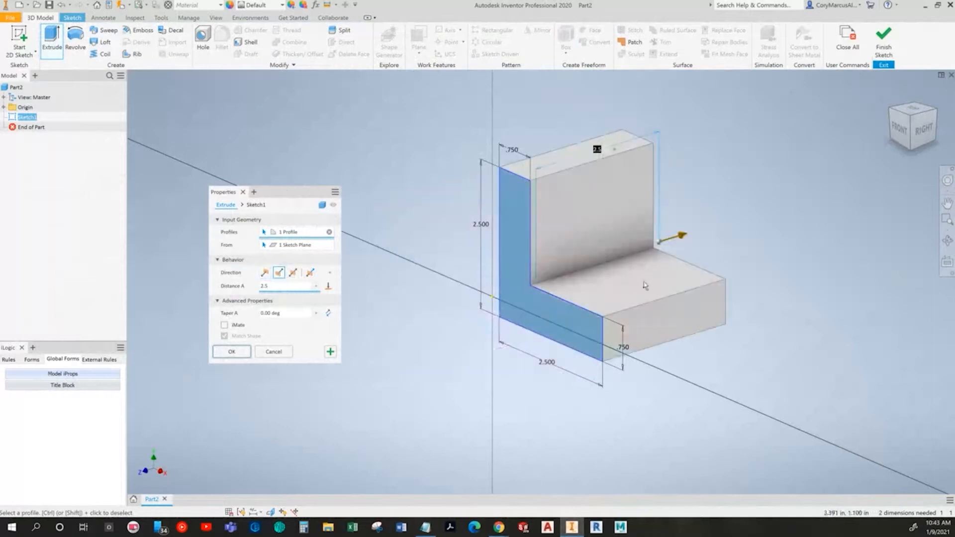
left_click(293, 273)
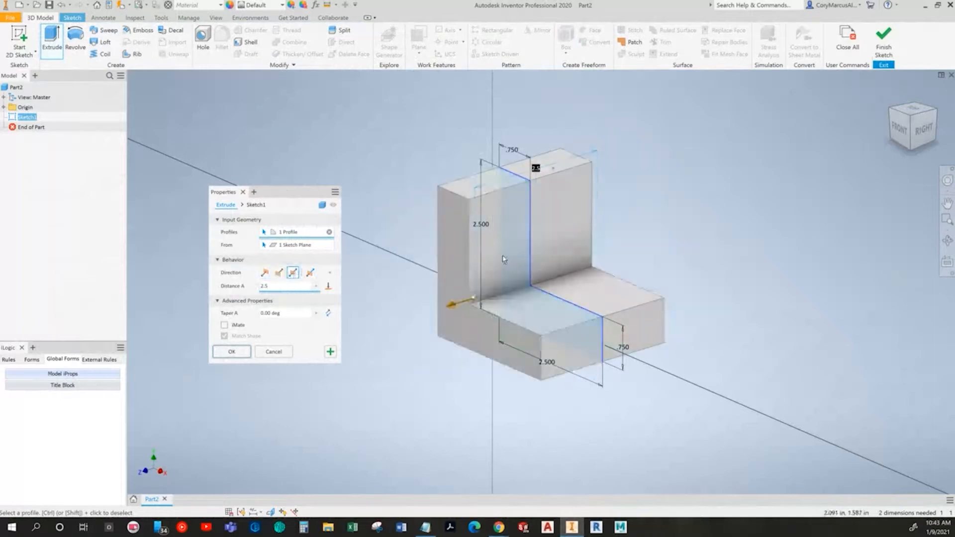
left_click(265, 273)
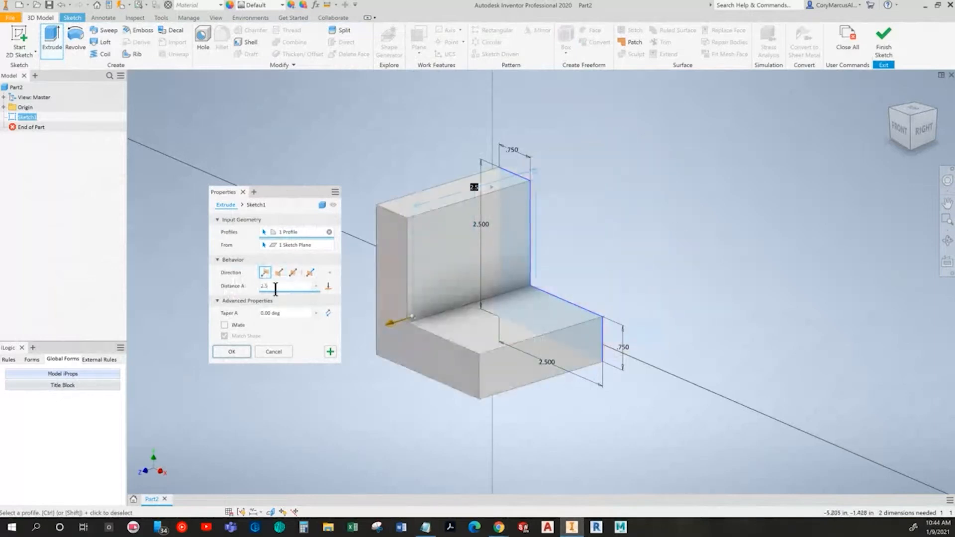
left_click(231, 352)
Step: Page through the textbook's sections on view controls, display modes and adding an extruded feature
key("alt+Tab")
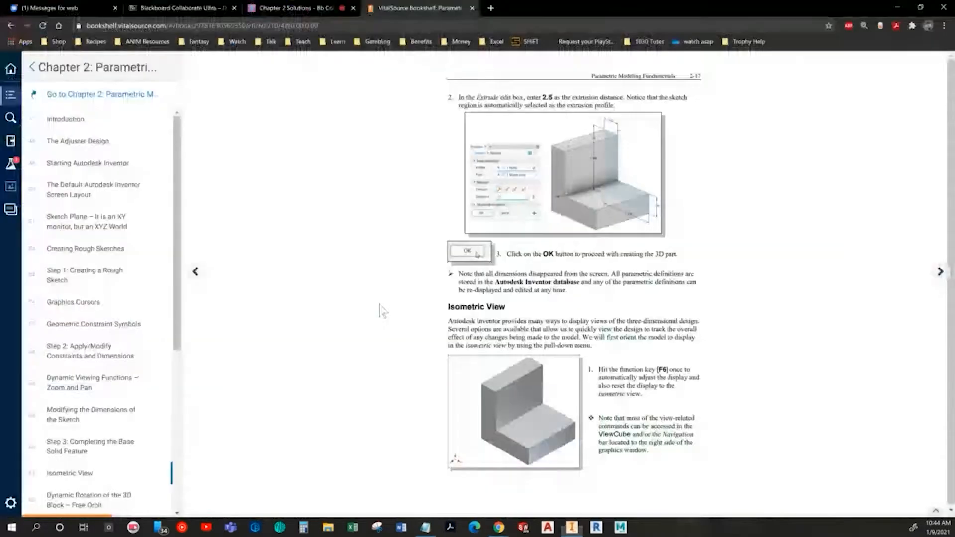
left_click(939, 277)
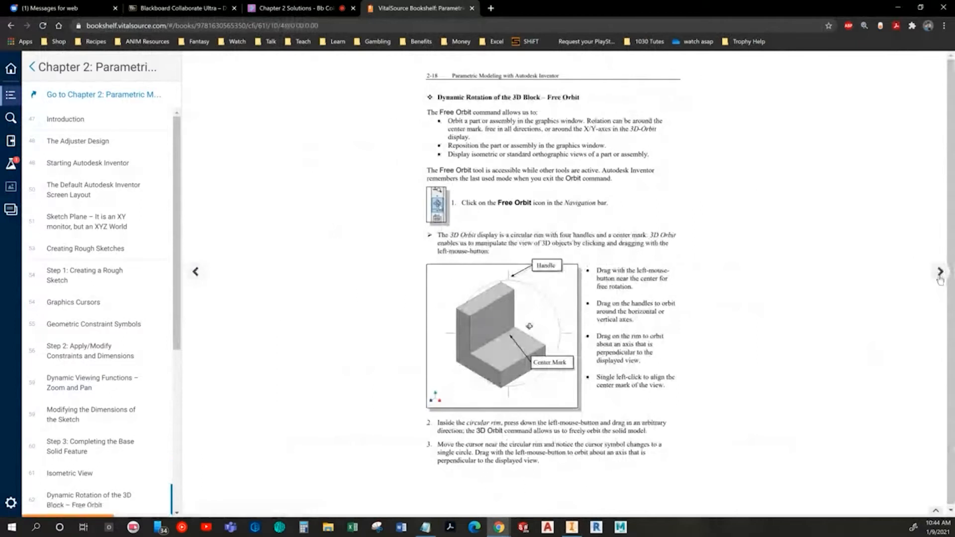
left_click(939, 274)
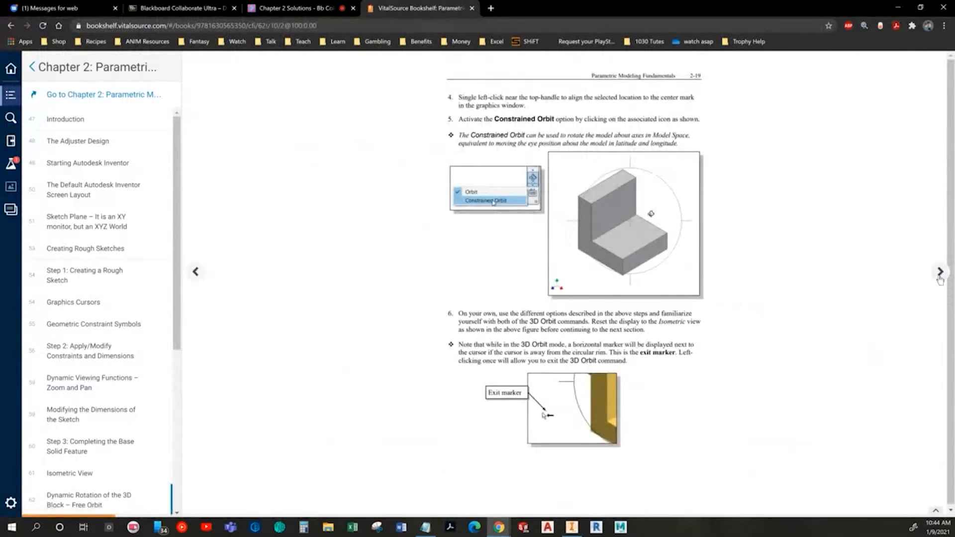
left_click(939, 275)
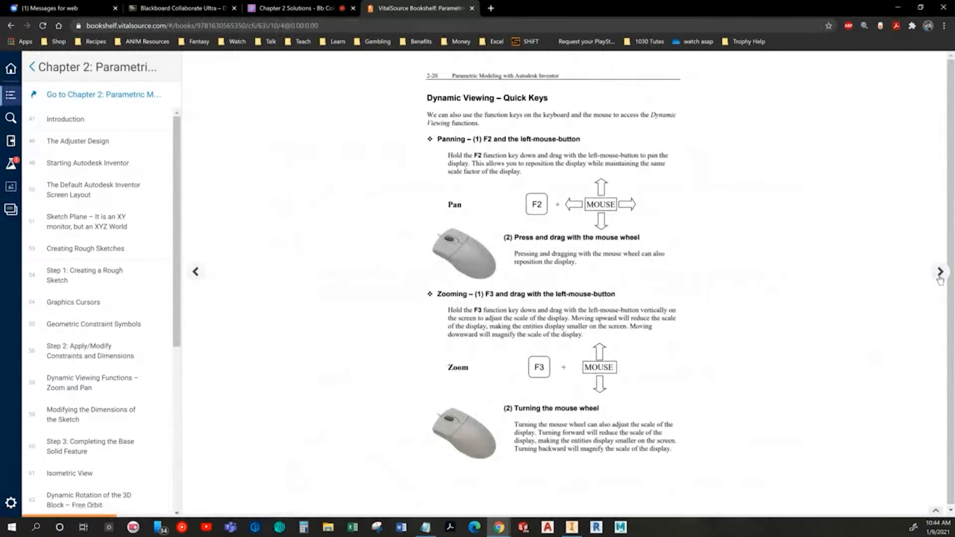
left_click(939, 273)
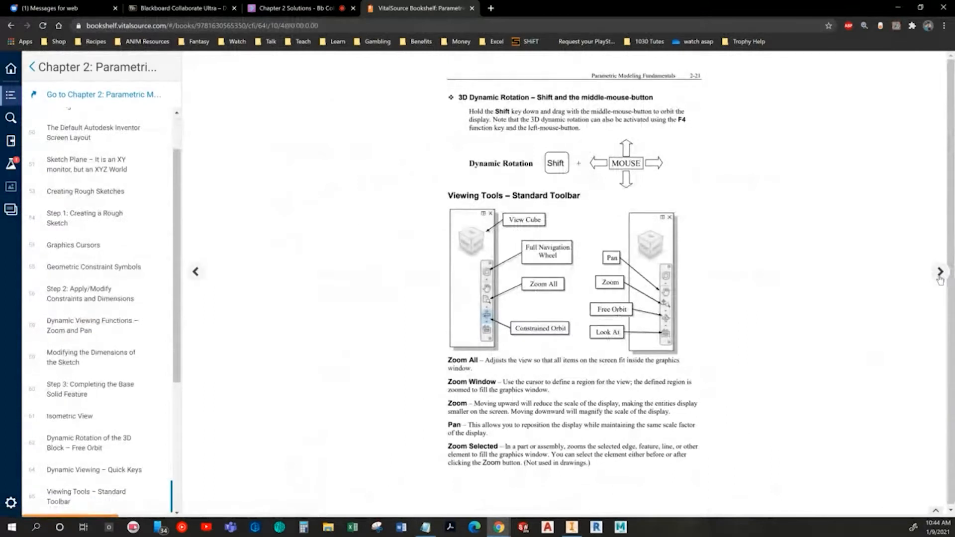
left_click(940, 273)
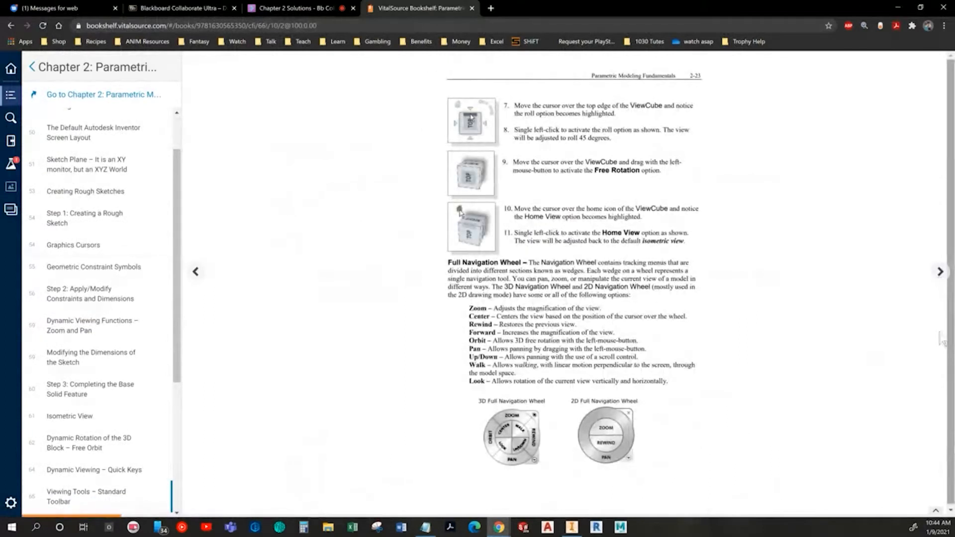
left_click(940, 272)
left_click(940, 271)
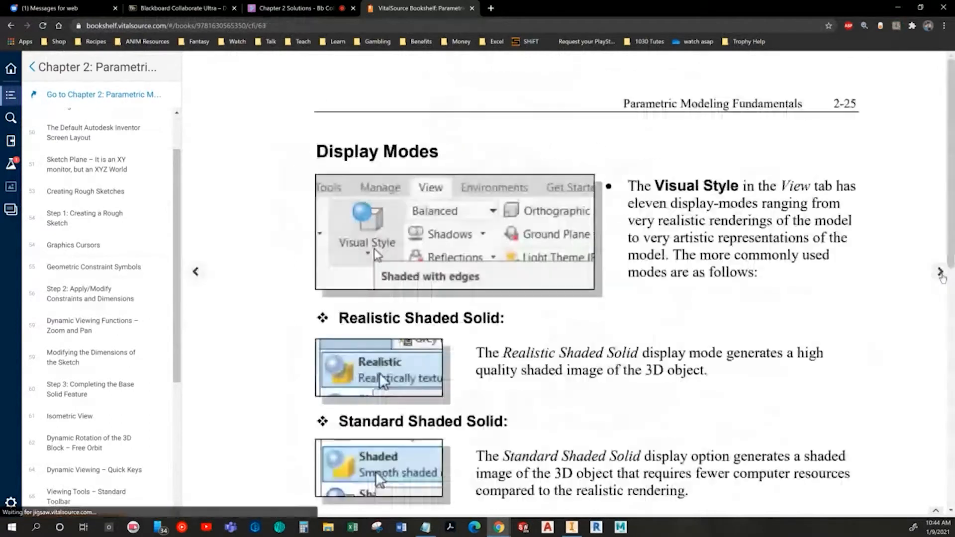
left_click(940, 271)
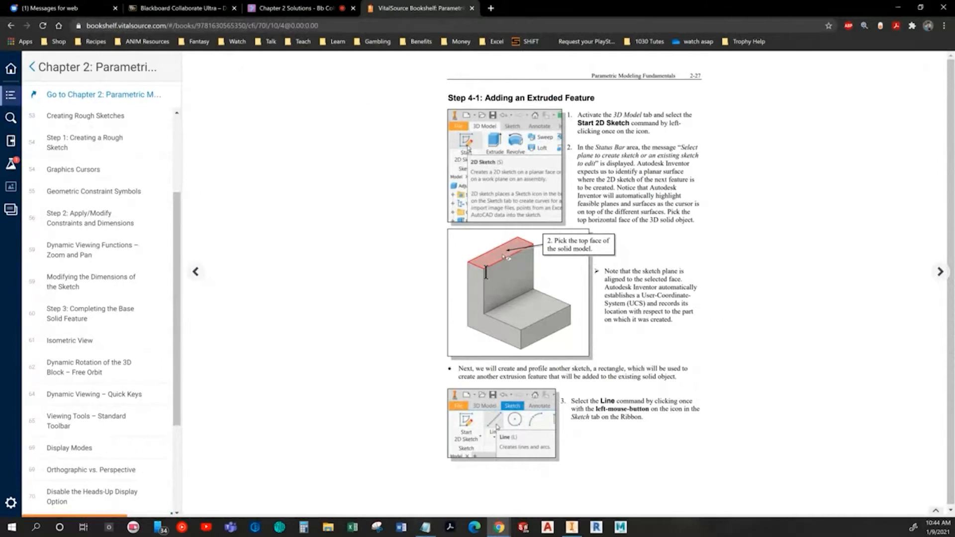
key("alt+Tab")
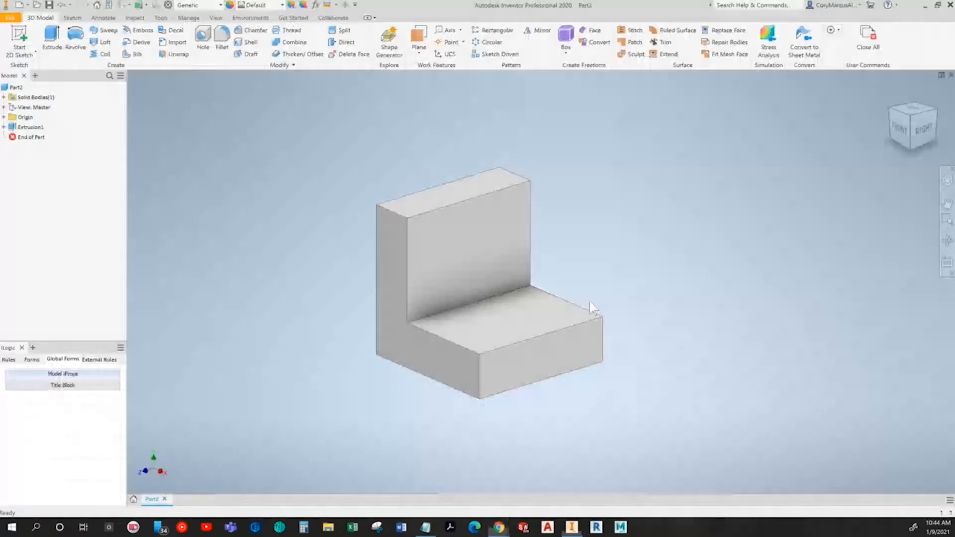
Step: Start a new 2D sketch on the solid's top horizontal face, viewed from the top
left_click(31, 43)
left_click(484, 188)
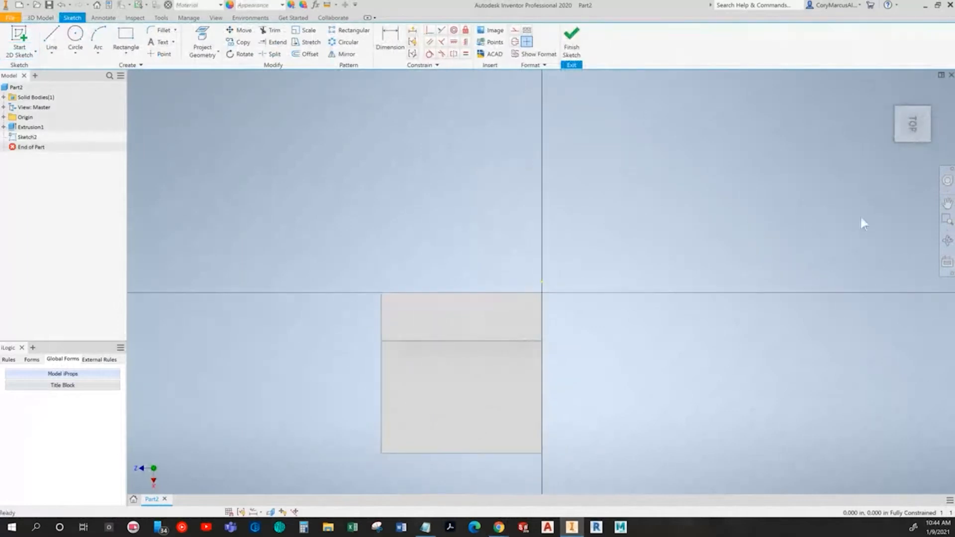
left_click(912, 122)
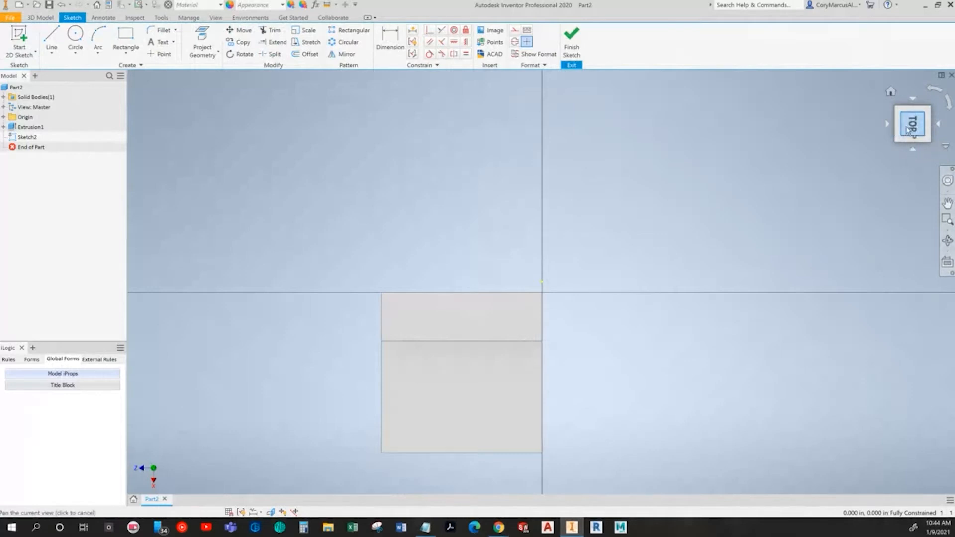
left_click(910, 127)
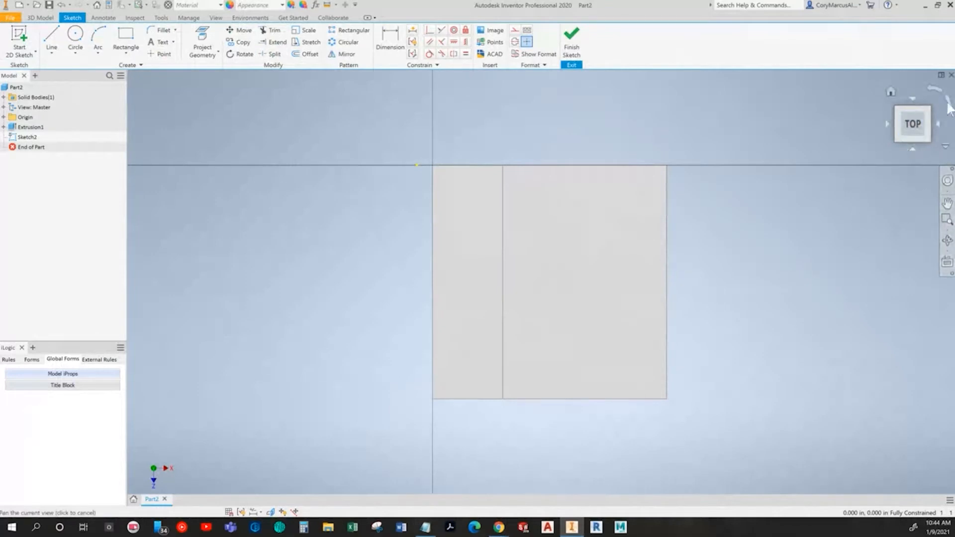
left_click(948, 107)
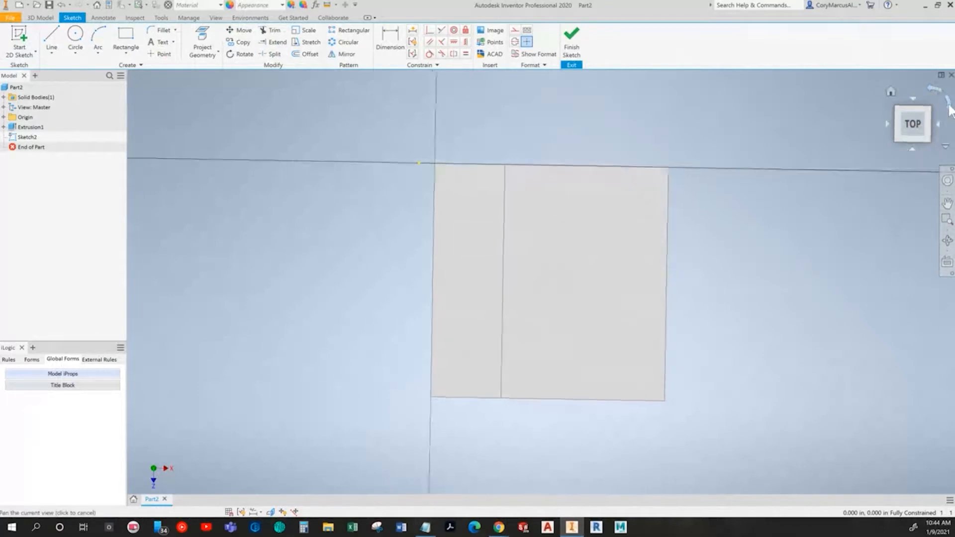
left_click_drag(912, 124, 651, 288)
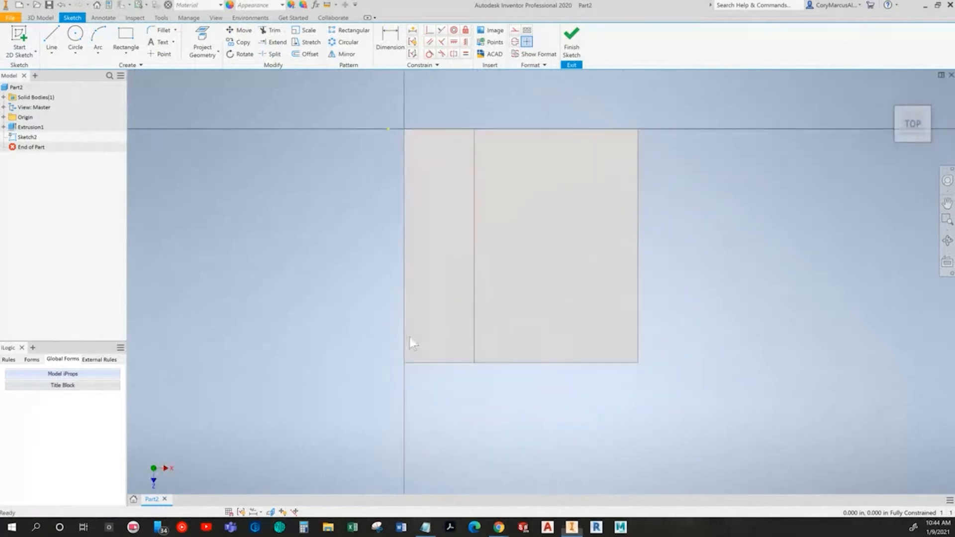
Step: Read the textbook's next page showing the sketch to draw on the top face
key("alt+Tab")
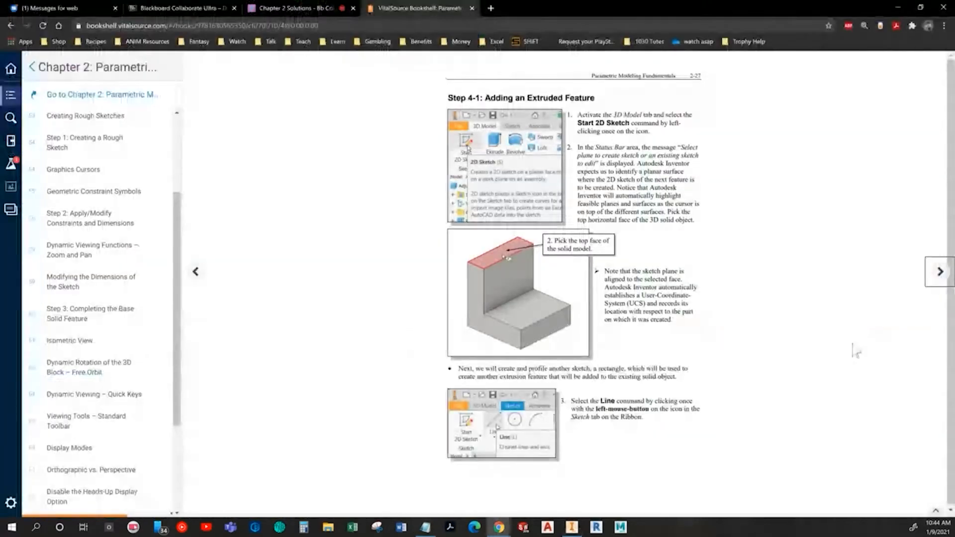
left_click(940, 271)
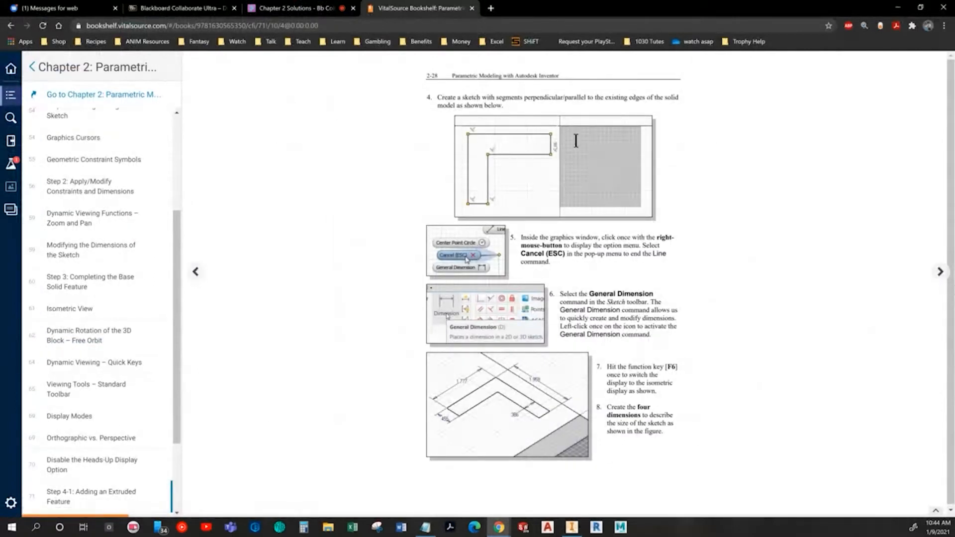
key("alt+Tab")
key("e")
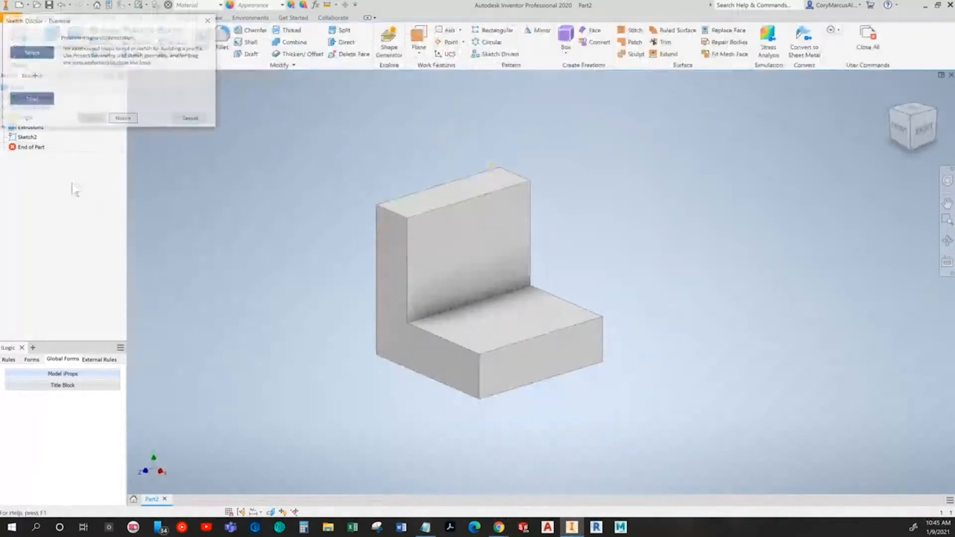
left_click(190, 118)
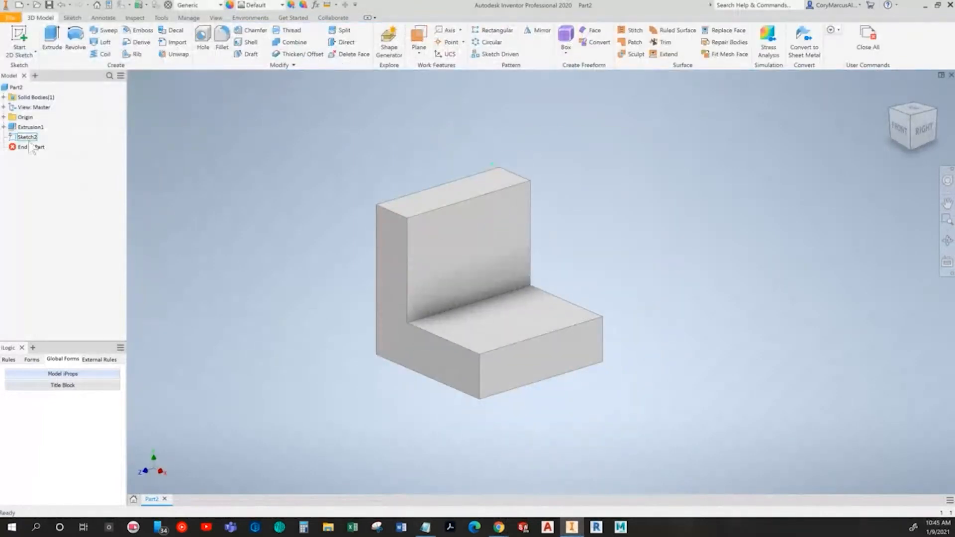
double_click(27, 137)
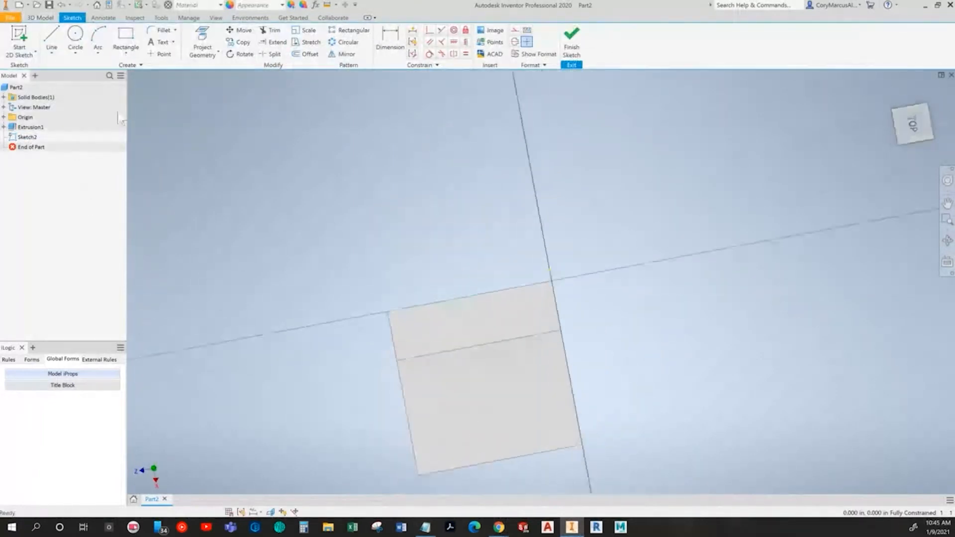
Step: Draw a closed six-line L-shaped profile of horizontal and vertical lines beside the solid with the Line tool
left_click(52, 40)
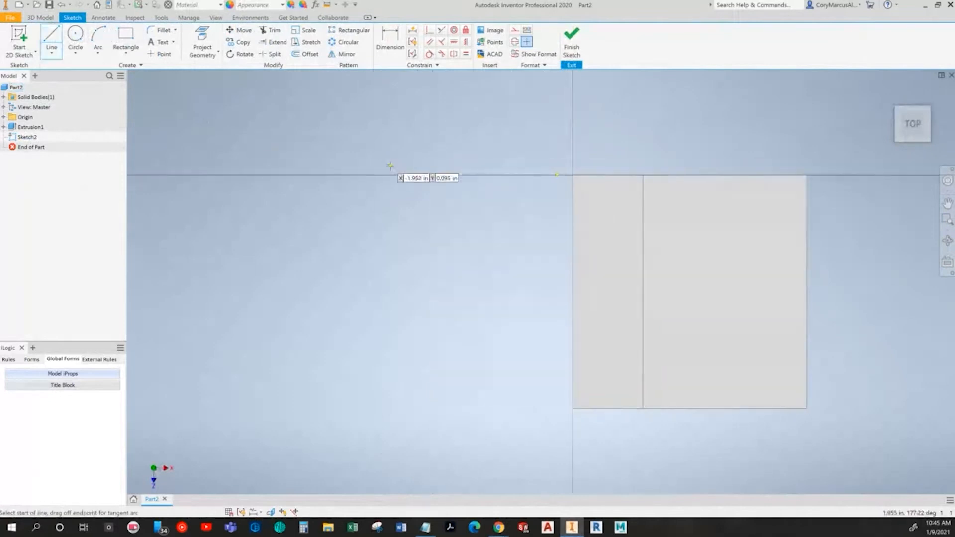
left_click(437, 192)
left_click(227, 192)
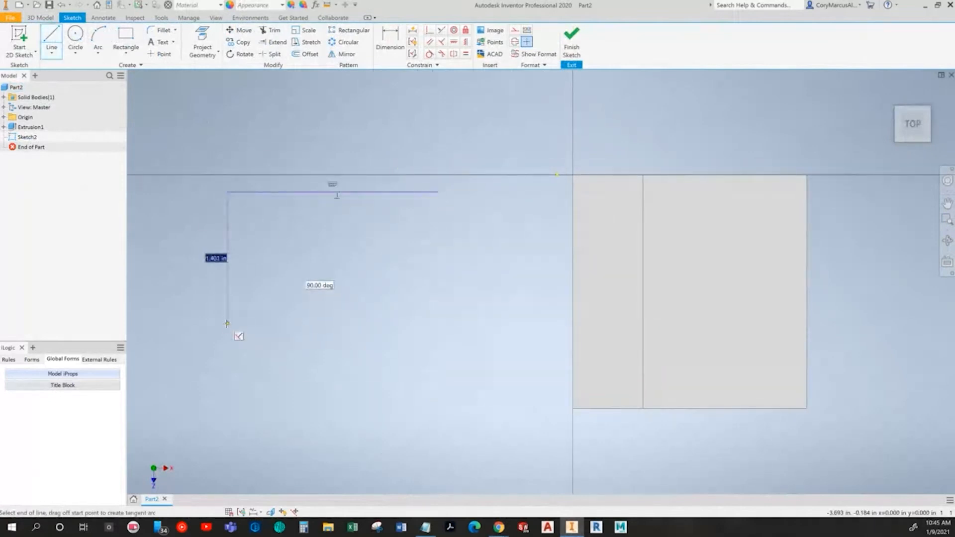
left_click(227, 338)
left_click(279, 338)
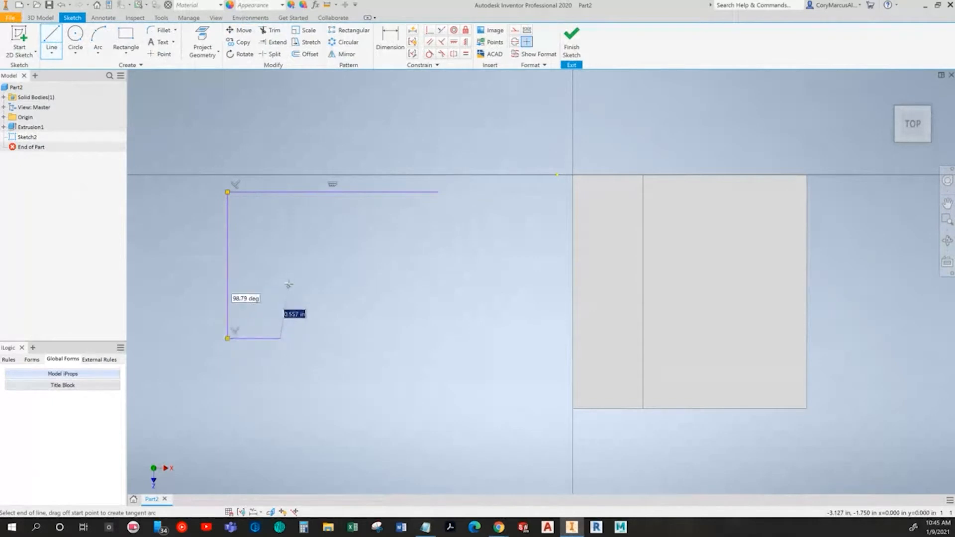
left_click(280, 256)
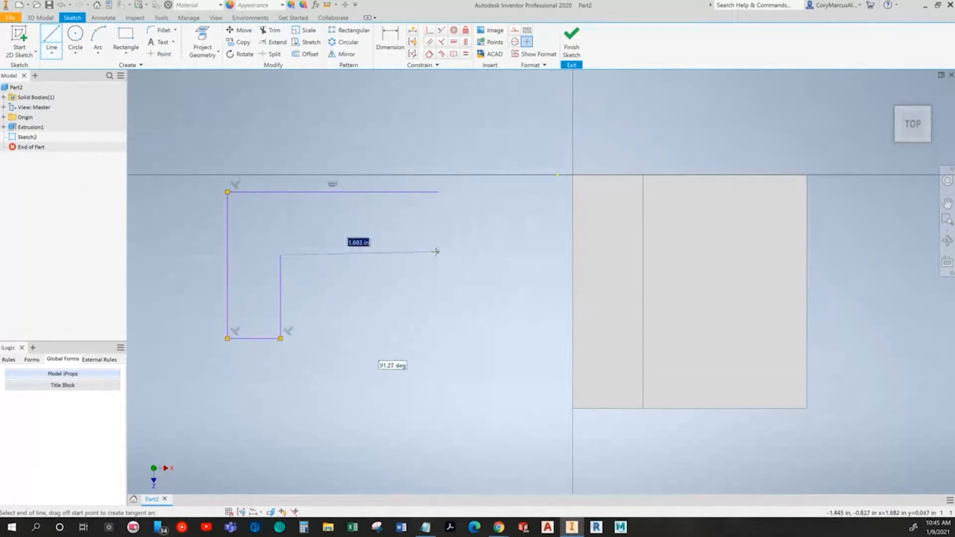
left_click(436, 255)
left_click(436, 192)
middle_click_drag(477, 292, 437, 288)
key("alt+Tab")
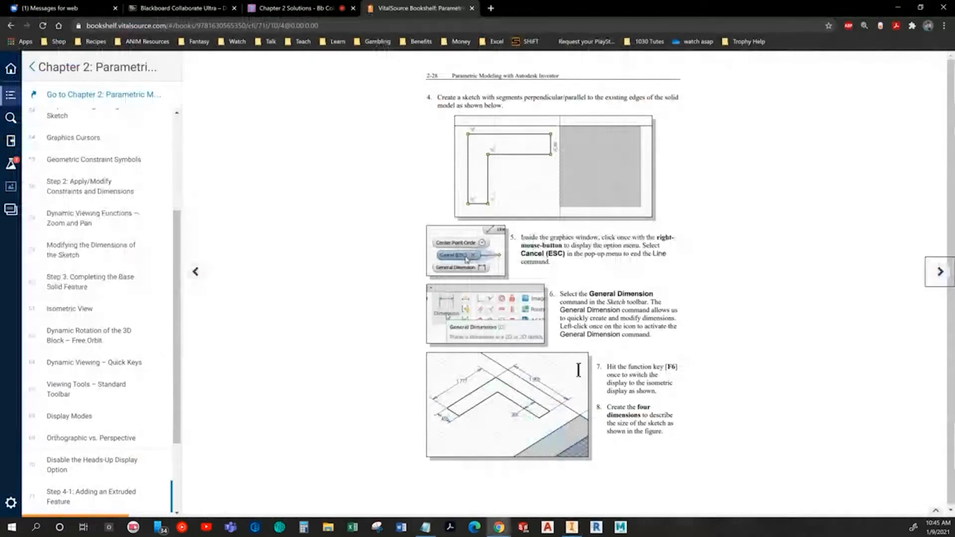
Step: Add four General Dimensions to the L-shaped profile: top width, overall height, bottom leg width and top leg height
left_click(938, 272)
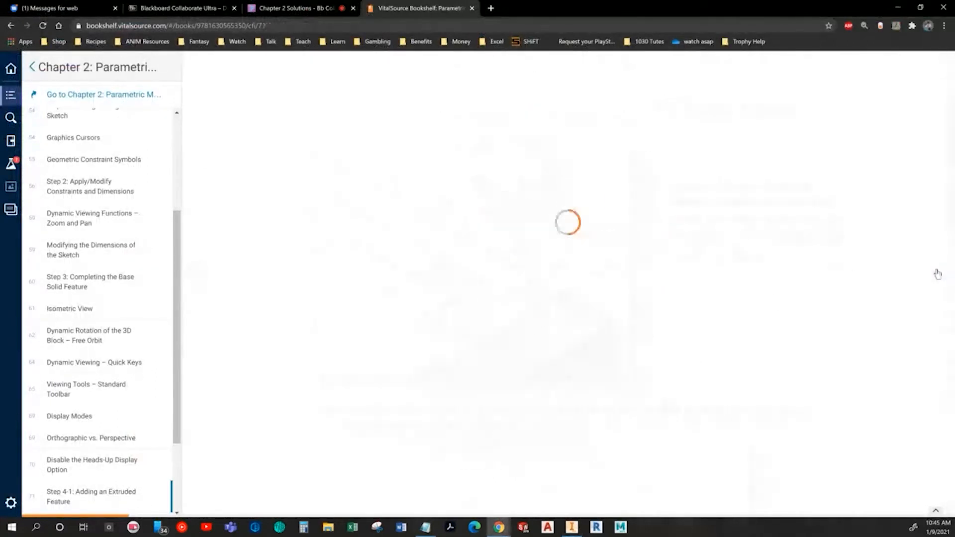
key("alt+Tab")
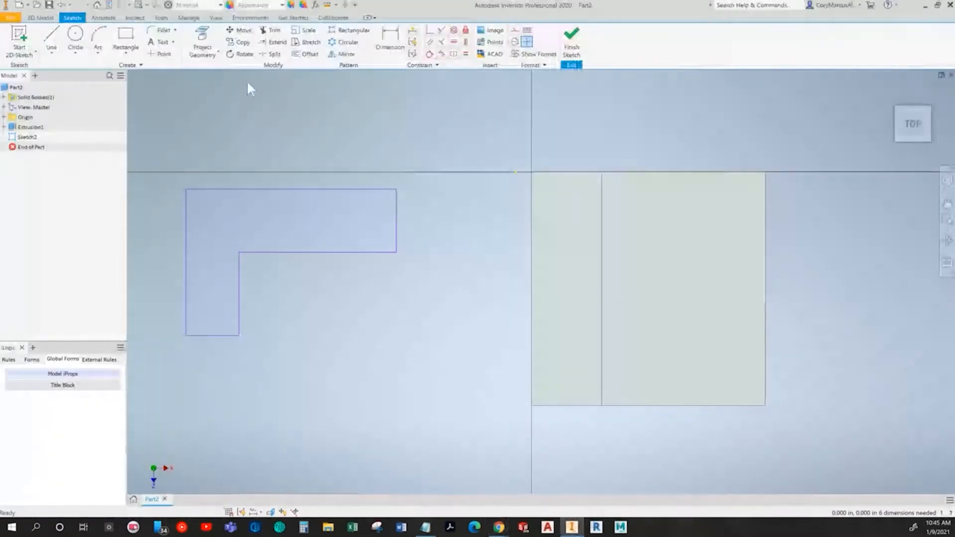
left_click(390, 40)
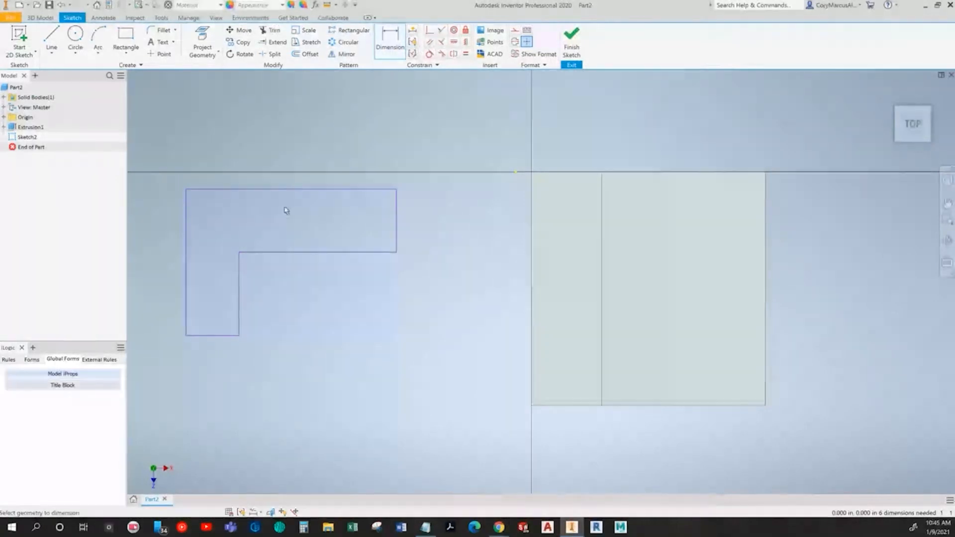
left_click(285, 190)
left_click(286, 150)
key("Return")
left_click(185, 240)
left_click(154, 256)
key("Return")
left_click(224, 335)
left_click(214, 367)
key("Return")
left_click(394, 215)
left_click(423, 219)
key("Return")
key("Escape")
Step: Set the profile's overall width dimension to 2.5 after checking the textbook's next figure
key("alt+Tab")
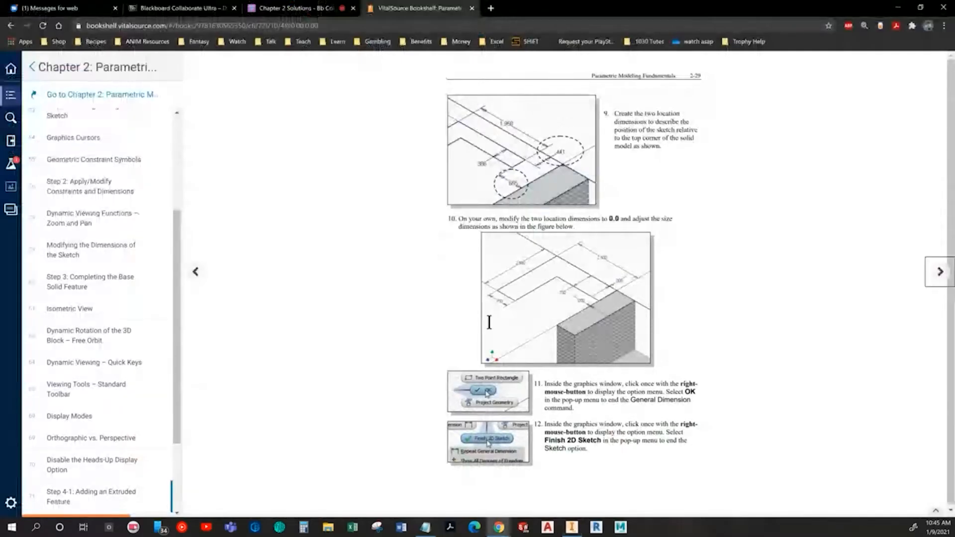
key("alt+Tab")
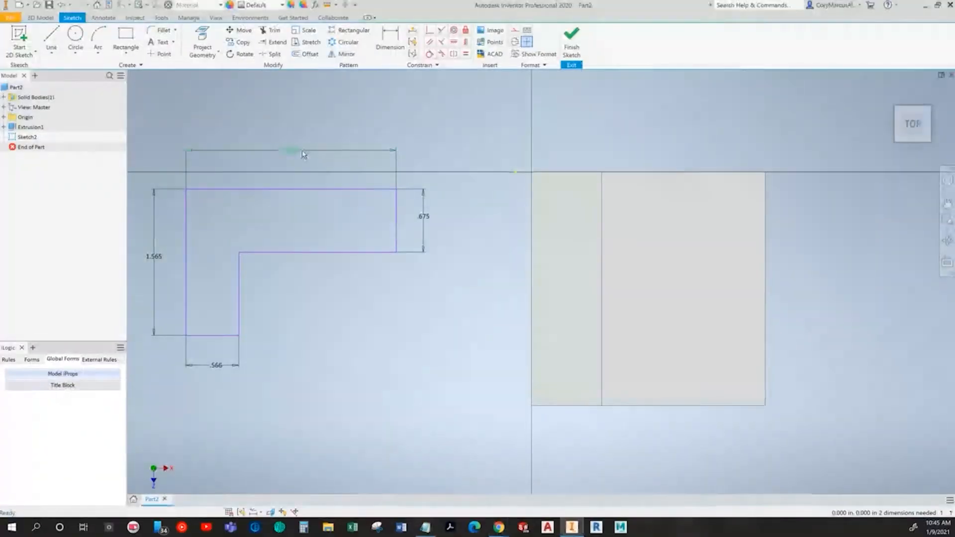
double_click(293, 149)
type("2.5")
key("Return")
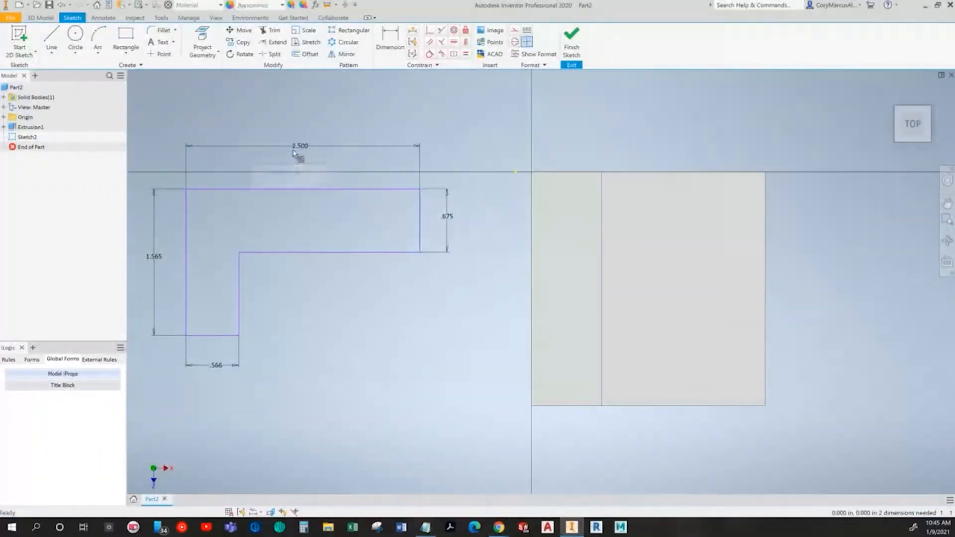
middle_click_drag(295, 171, 432, 170)
Step: Set the profile's overall height to 2.5 and the bottom leg width to .75
double_click(290, 256)
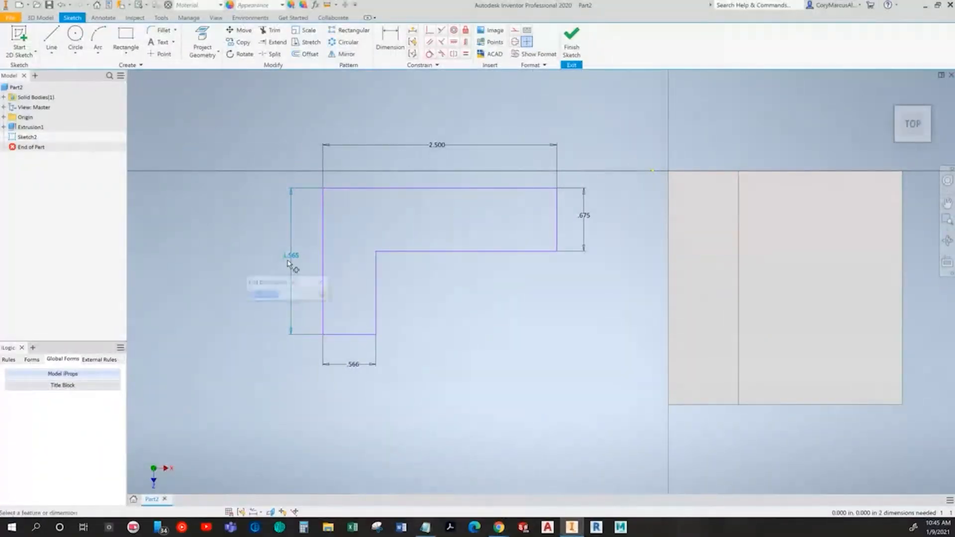
type("2.5")
key("Return")
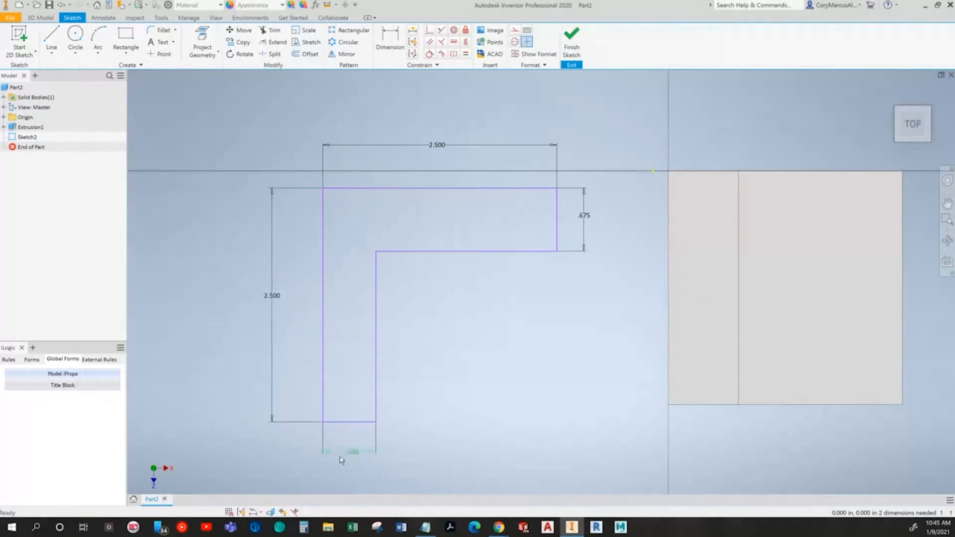
double_click(348, 458)
type(".75")
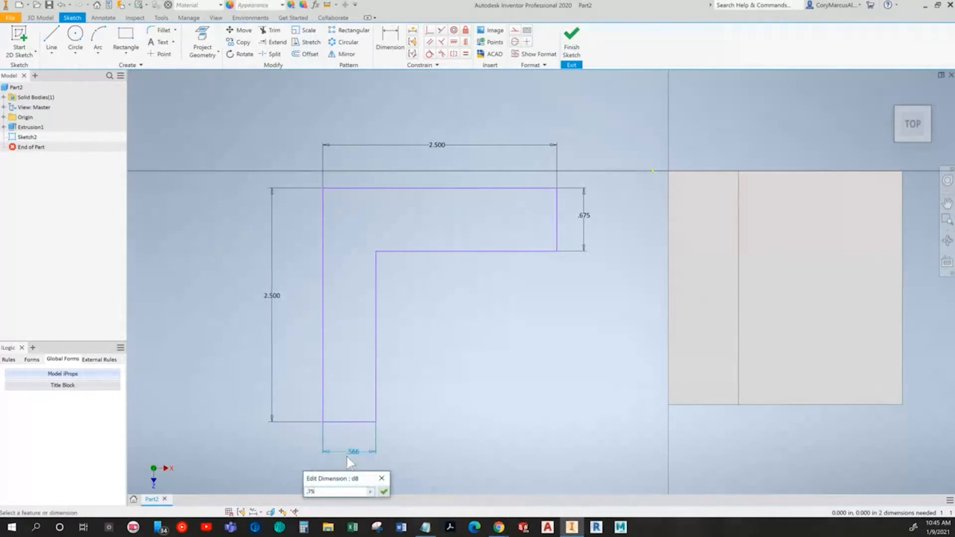
key("Return")
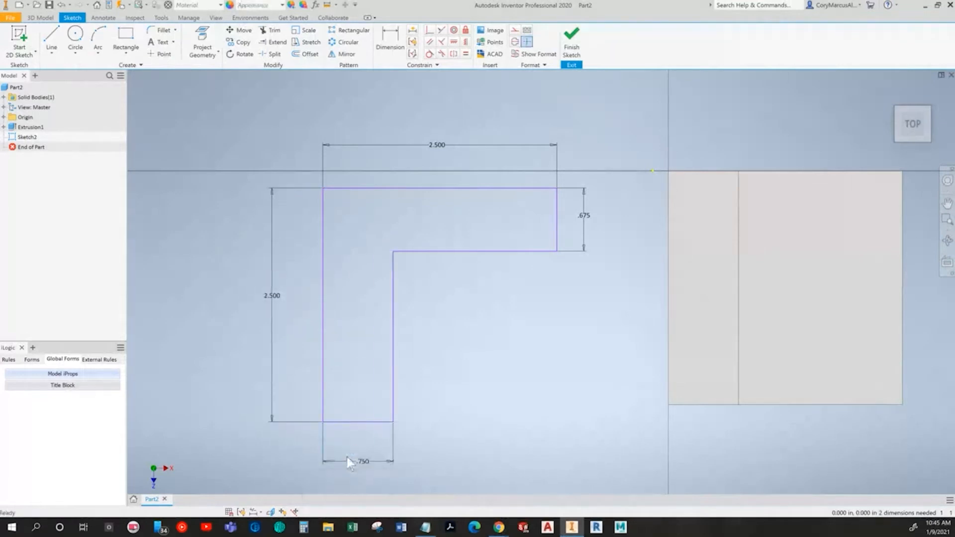
Step: Set the top leg's vertical height dimension to .75
double_click(586, 216)
type(".75")
key("Return")
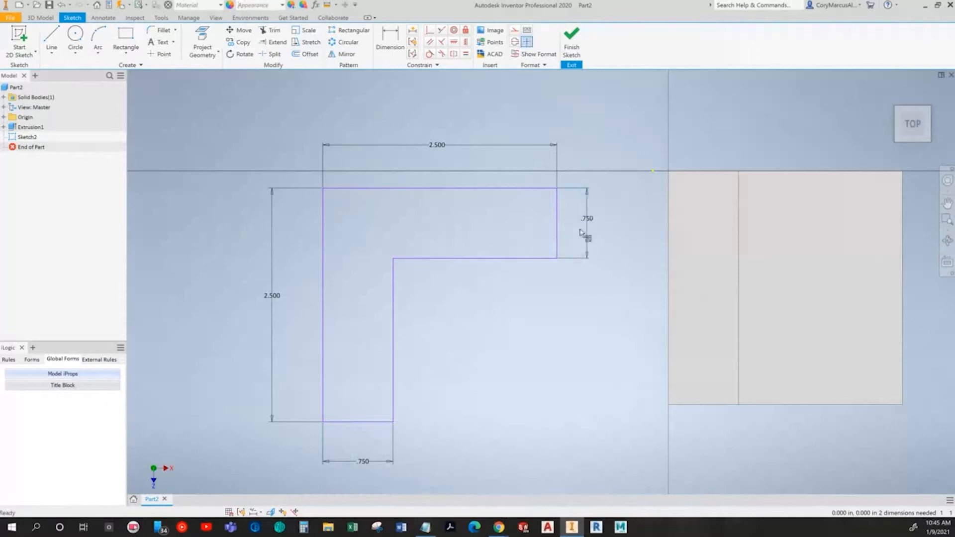
middle_click_drag(540, 315, 484, 285)
key("alt+Tab")
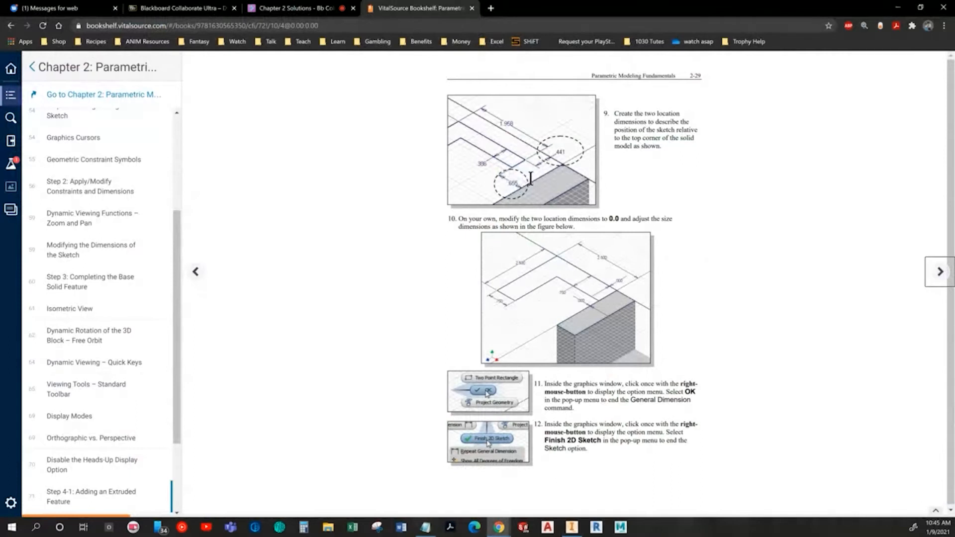
key("alt+Tab")
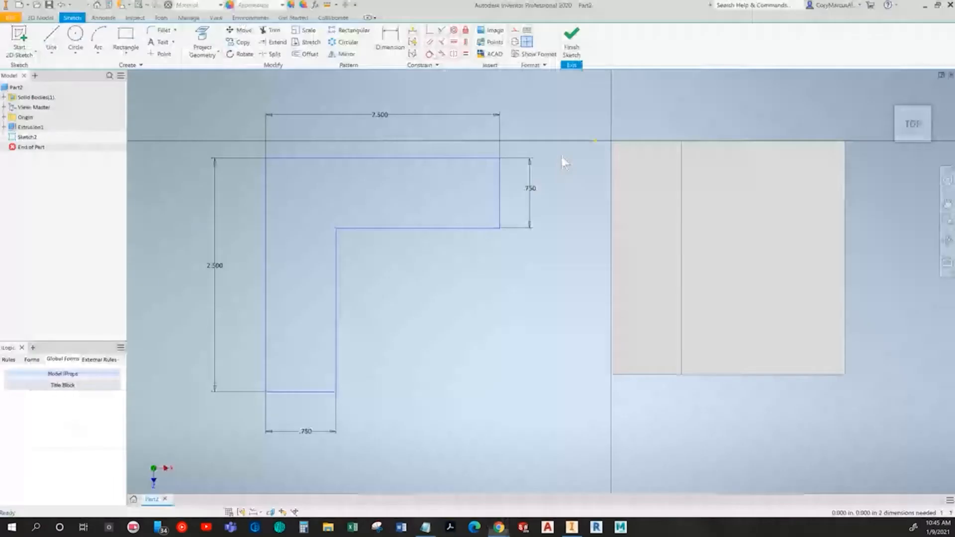
middle_click_drag(552, 262, 542, 262)
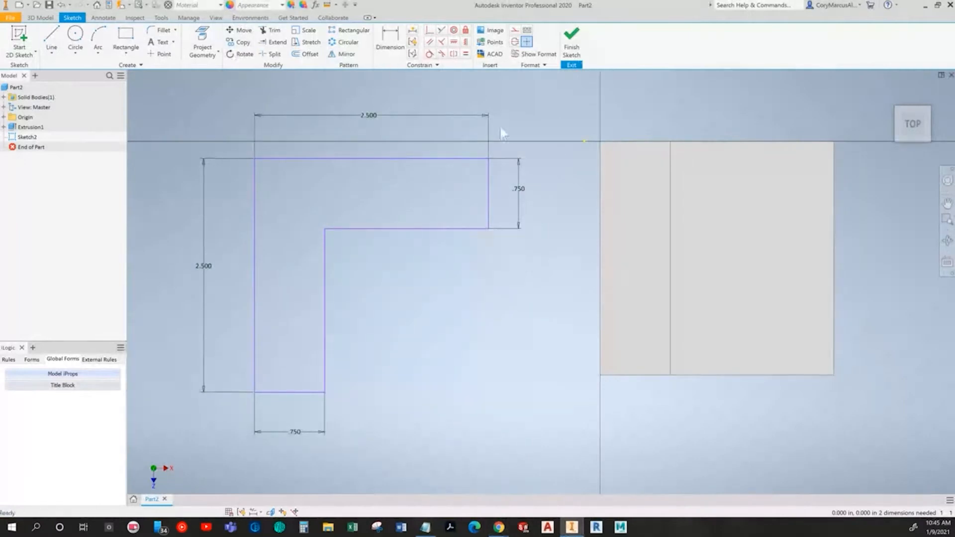
left_click(390, 43)
left_click(491, 188)
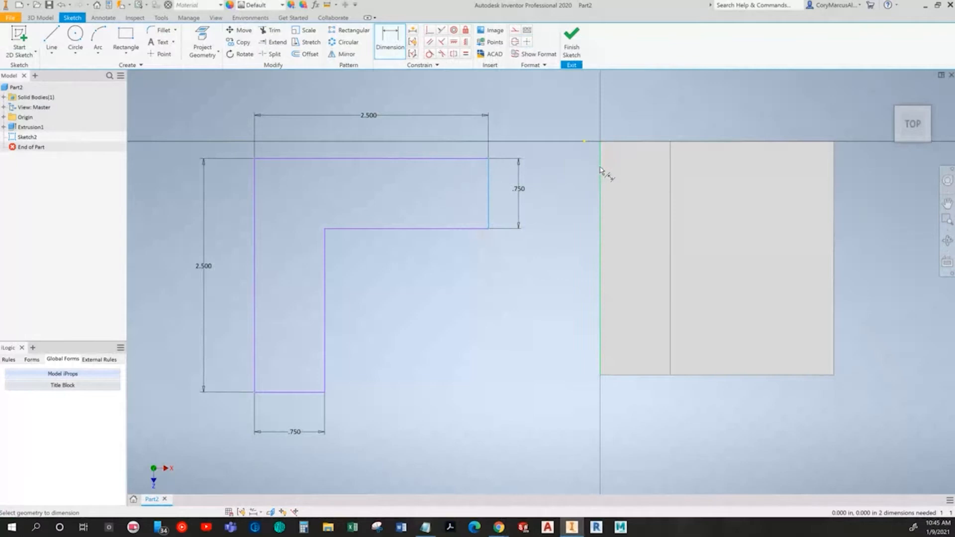
left_click(597, 162)
middle_click_drag(555, 211, 509, 290)
left_click(501, 197)
key("Return")
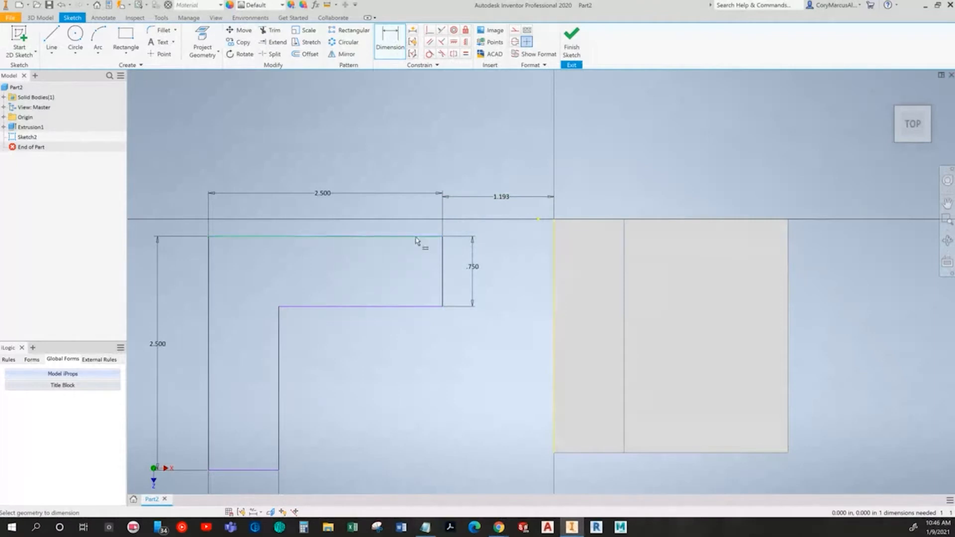
left_click(432, 237)
left_click(556, 224)
left_click(396, 216)
key("Return")
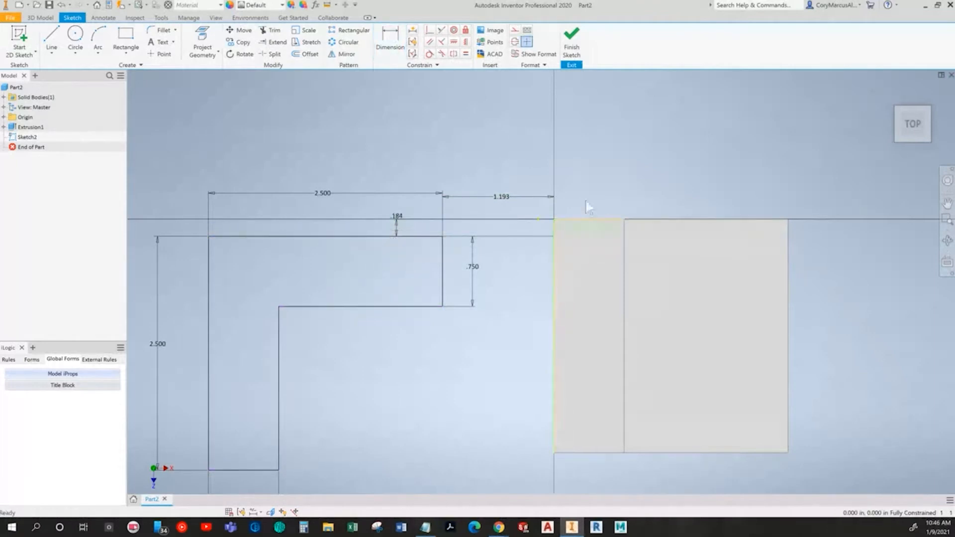
key("ctrl+z")
key("ctrl+z")
Step: Reposition the profile and project the solid's top face edges into the sketch with Project Geometry
middle_click_drag(598, 276, 571, 214)
left_click_drag(418, 176, 415, 138)
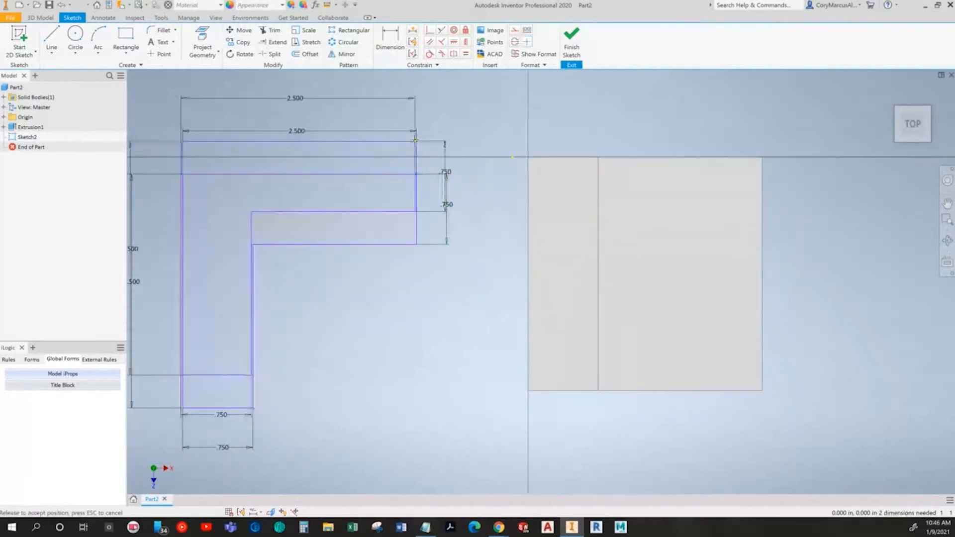
left_click(208, 33)
middle_click_drag(579, 255, 539, 228, "shift")
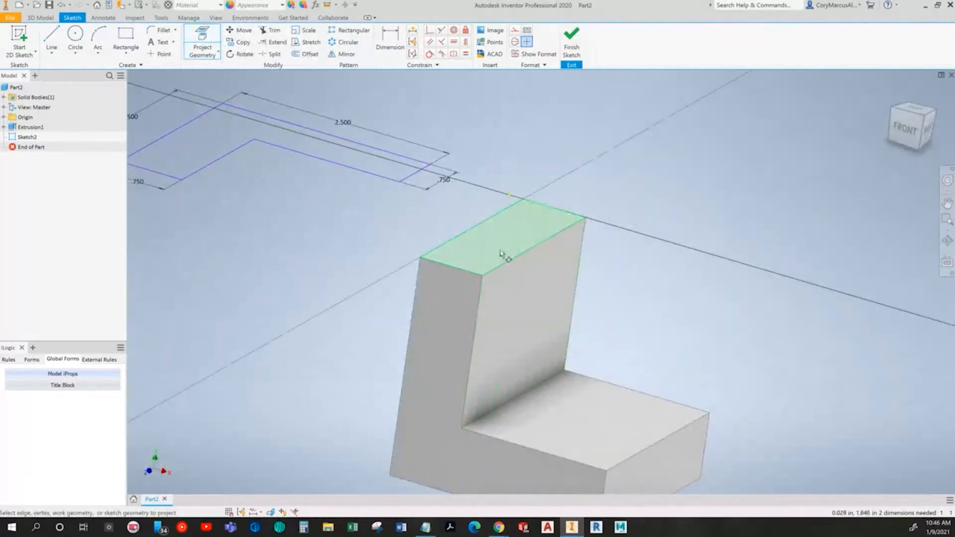
left_click(514, 238)
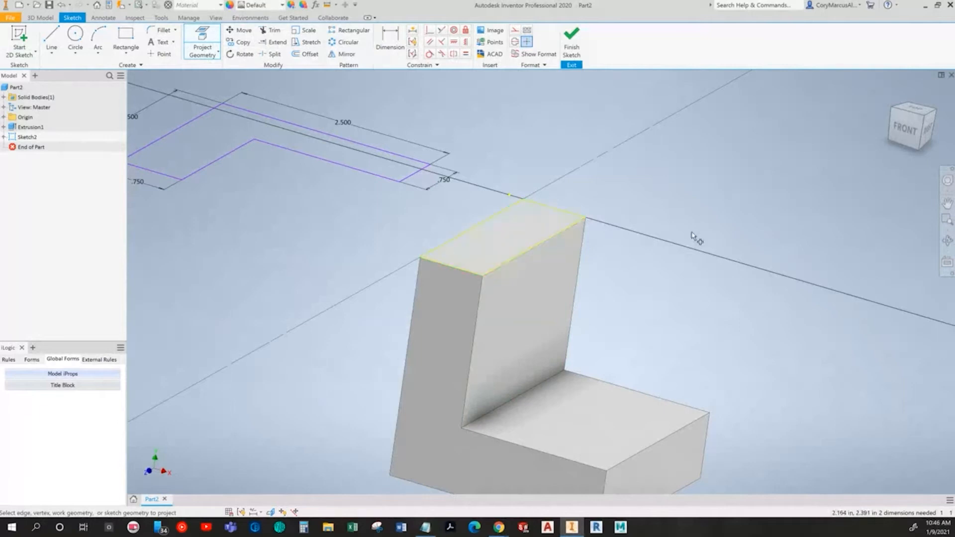
key("Escape")
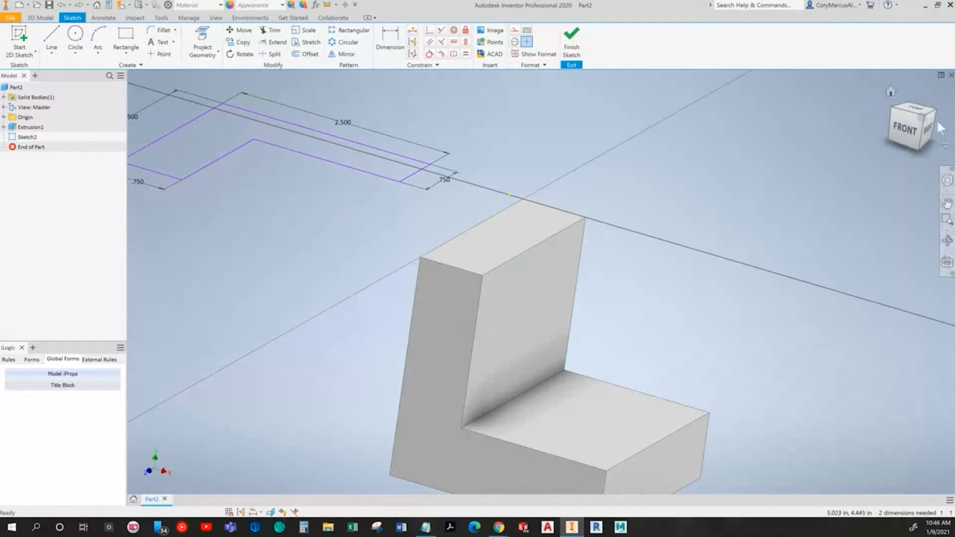
Step: Add a vertical location dimension from the profile's top line to the solid's top edge set to 0
left_click(914, 108)
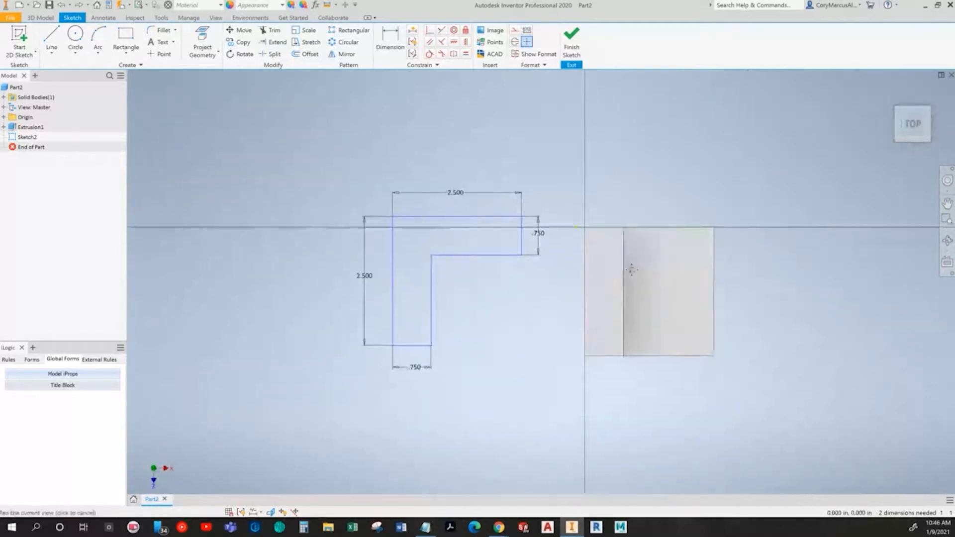
key("alt+Tab")
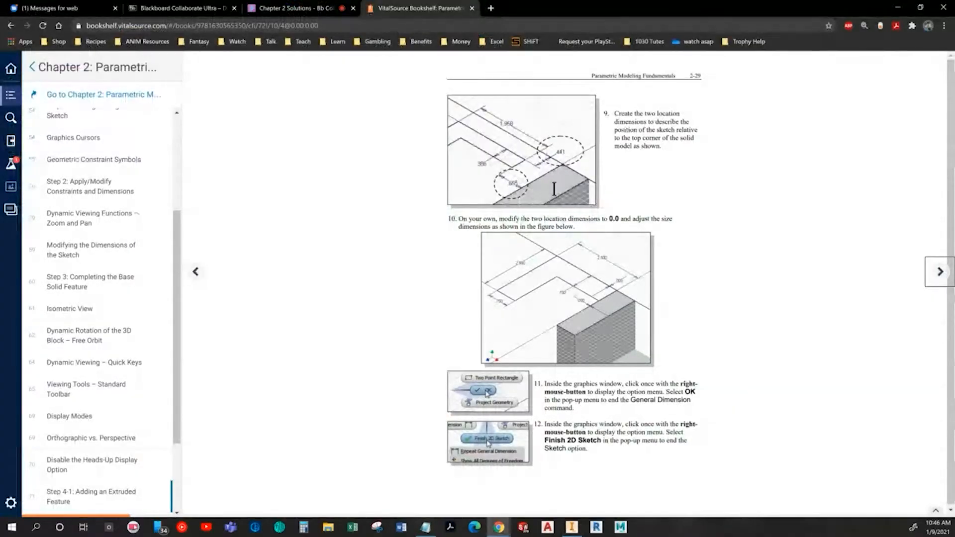
key("alt+Tab")
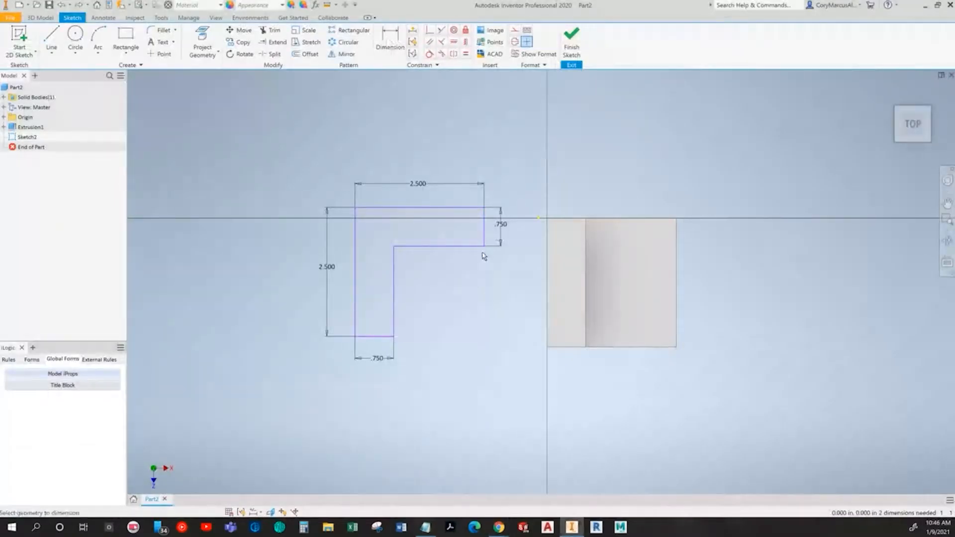
left_click(465, 208)
left_click(554, 218)
left_click(511, 195)
type("0.2069183")
key("Return")
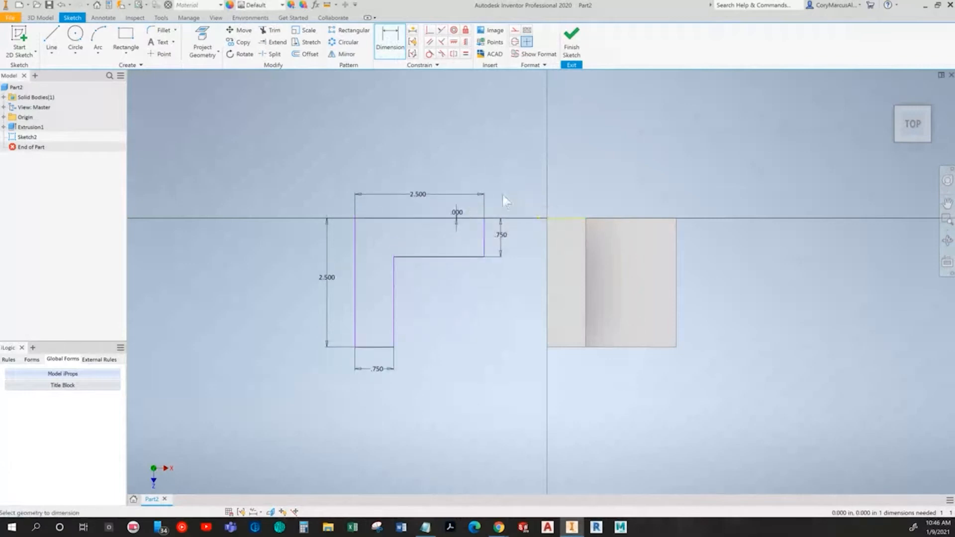
Step: Add a horizontal location dimension from the profile's right edge to the solid's vertical edge
scroll(596, 268, "up", 3)
left_click(382, 229)
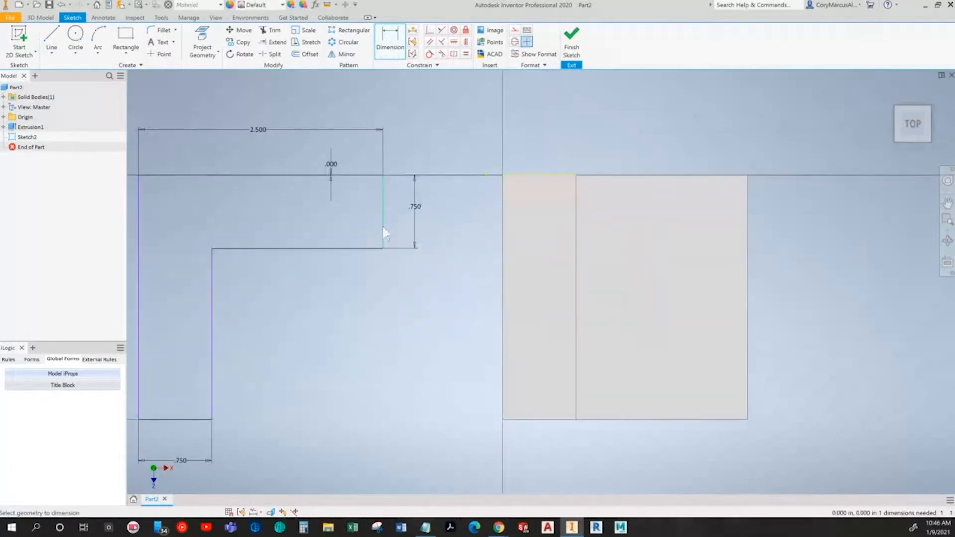
left_click(501, 234)
left_click(449, 139)
key("Return")
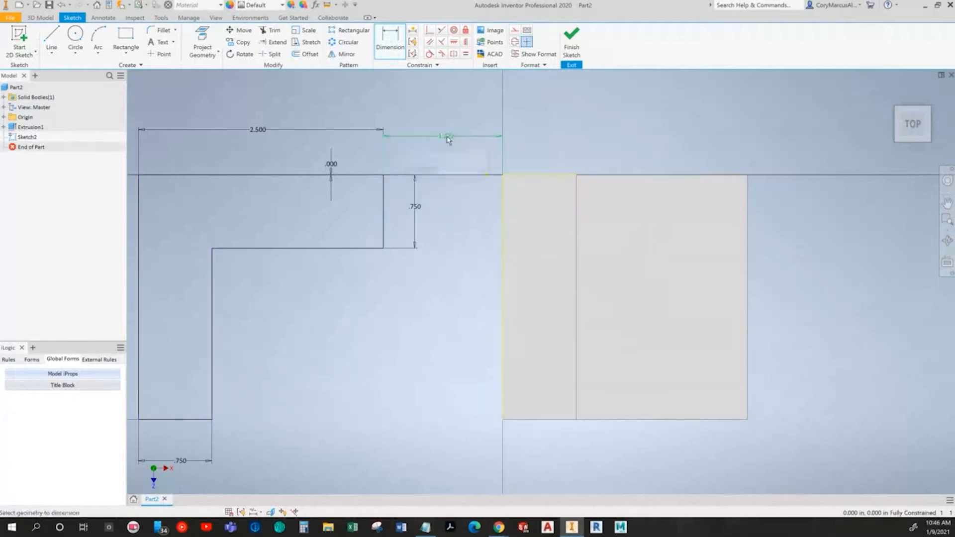
Step: Set the vertical location dimension to 1
left_click(329, 164)
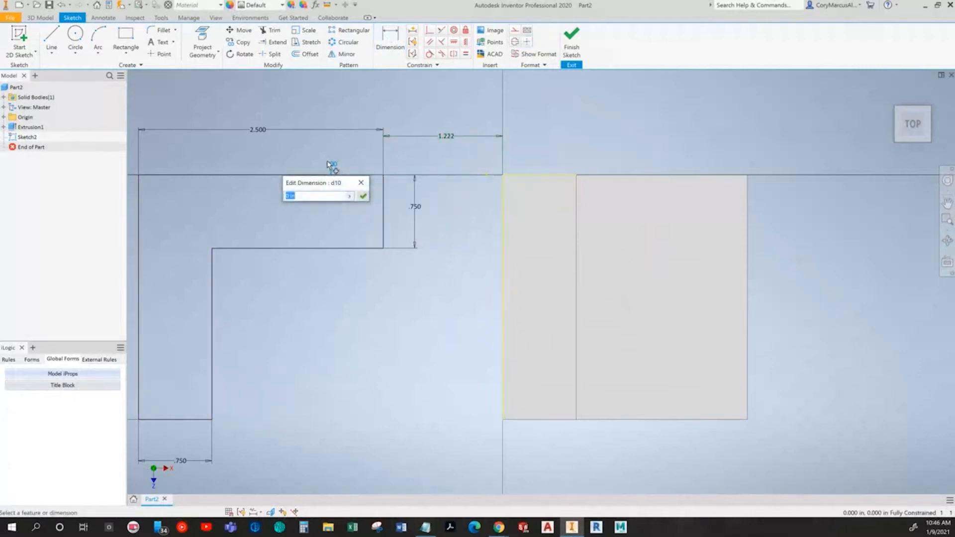
type("1")
key("Return")
Step: Set both the vertical and horizontal location dimensions to 0
scroll(367, 238, "down", 2)
scroll(366, 238, "down", 2)
scroll(353, 195, "up", 3)
left_click_drag(341, 198, 477, 213)
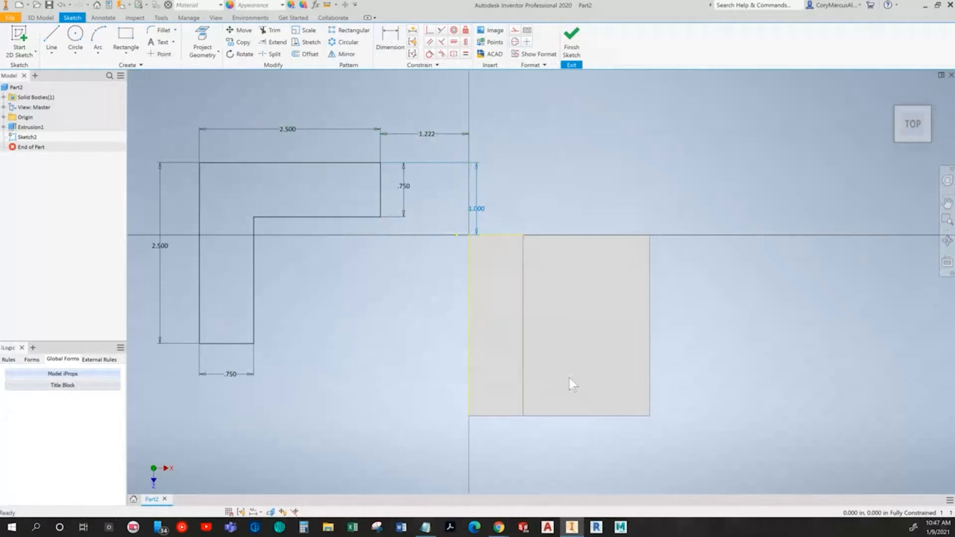
double_click(483, 209)
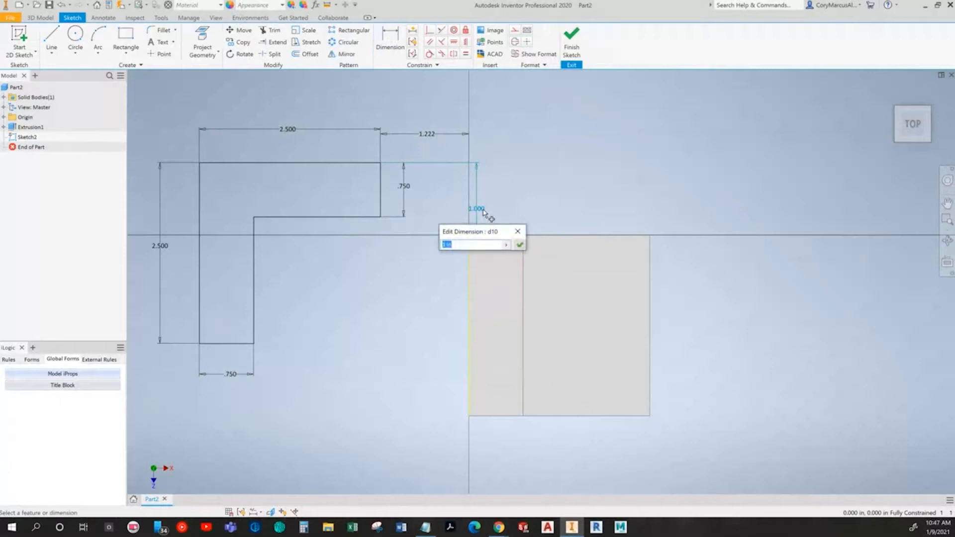
type("0")
key("Return")
left_click(440, 212)
type("0")
key("Return")
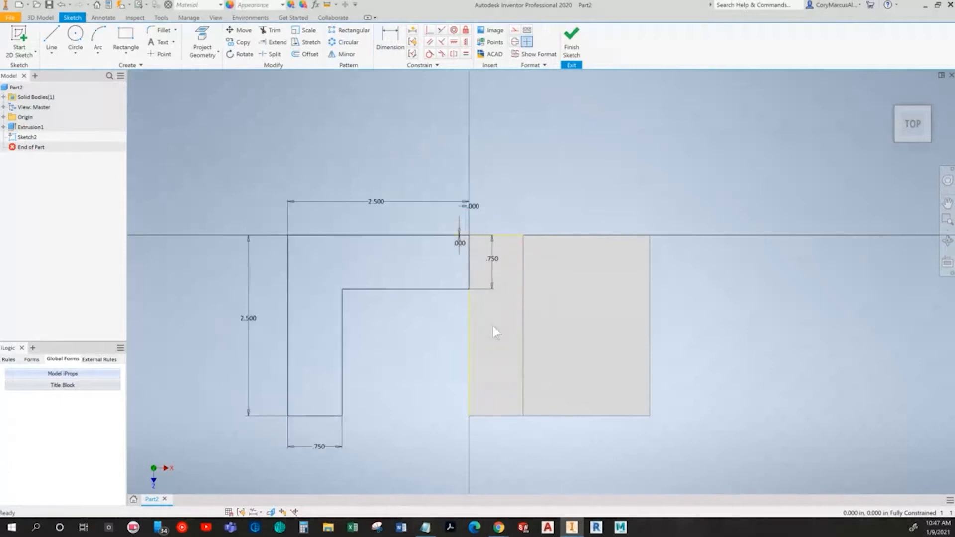
Step: Check the next instruction page of the textbook in the browser
key("alt+Tab")
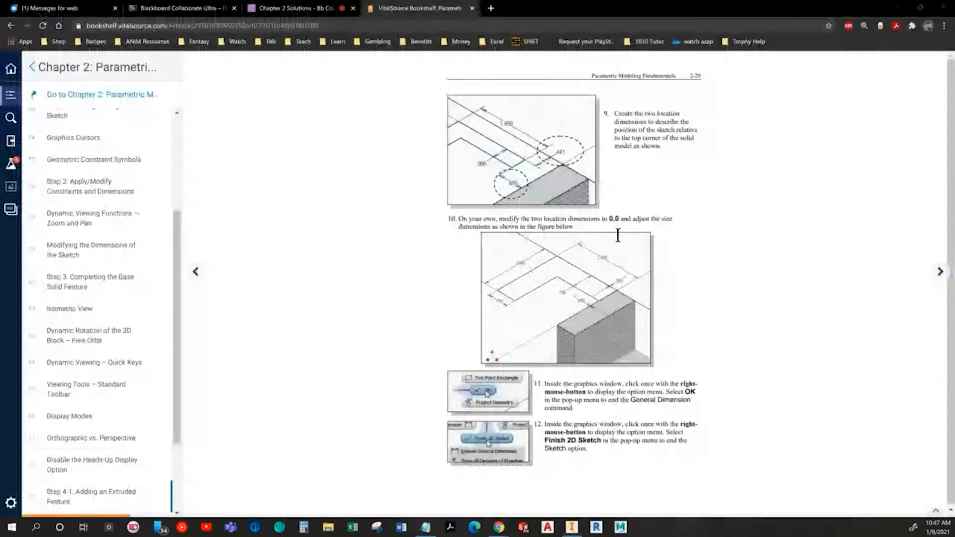
left_click(940, 273)
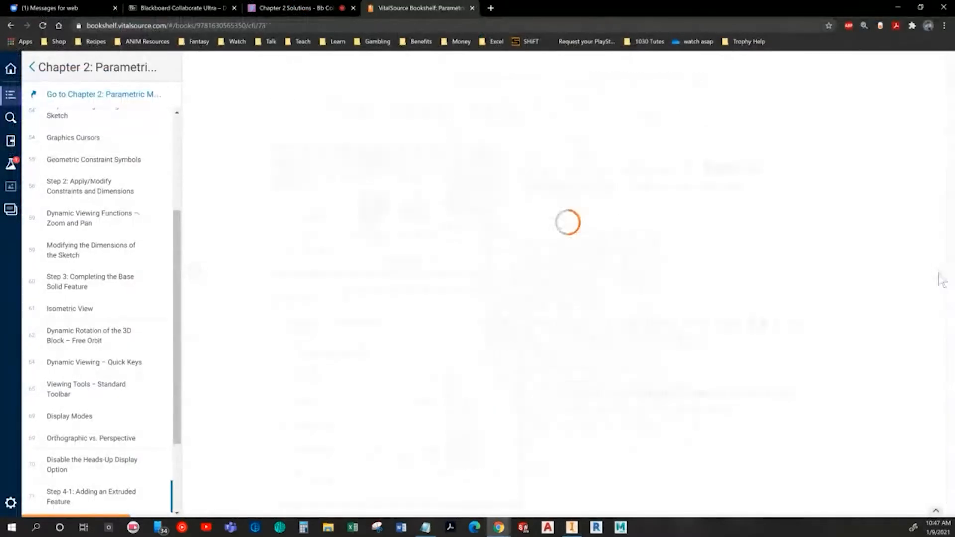
key("alt+Tab")
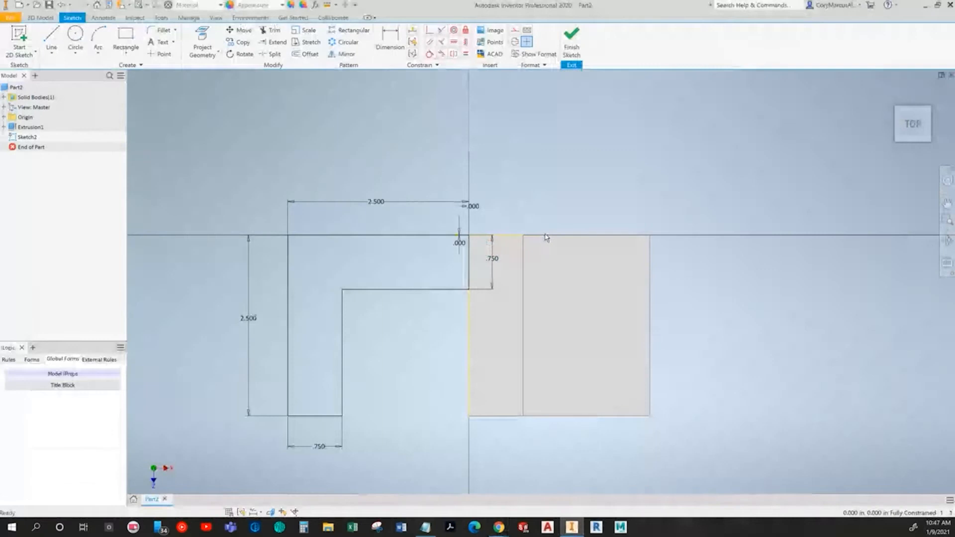
Step: Extrude the new L-profile 2.5 in with flipped direction, joining it to the solid, and return to the home view
key("e")
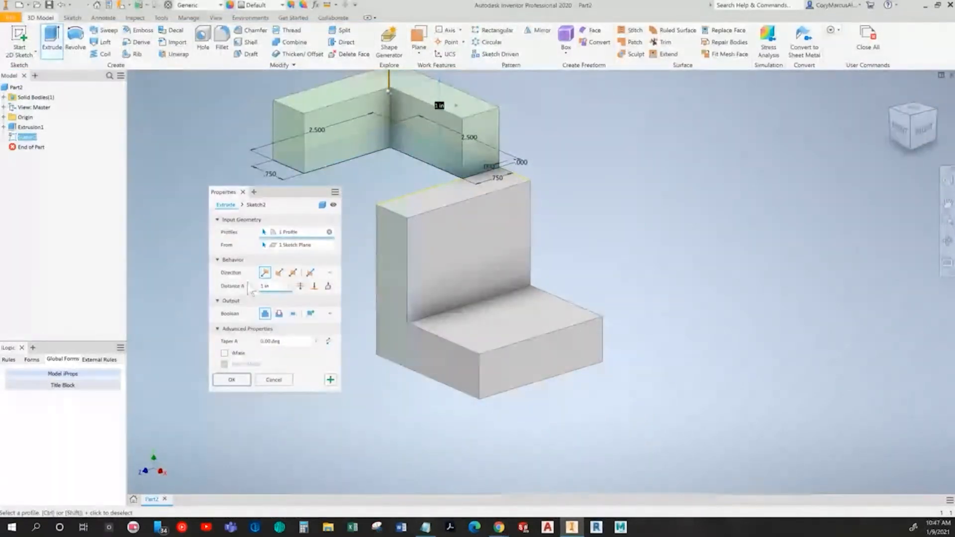
type("2.5")
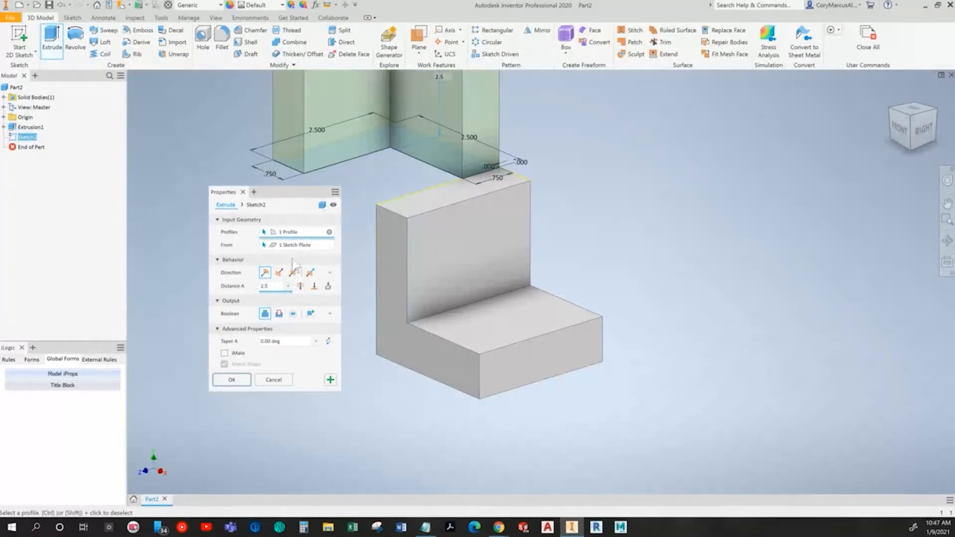
left_click(279, 273)
middle_click_drag(363, 317, 540, 290)
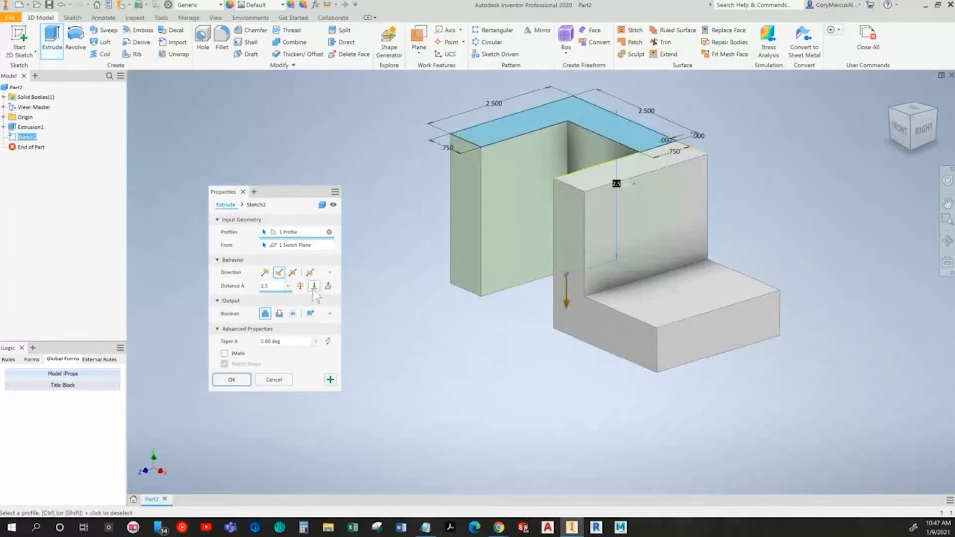
middle_click_drag(448, 293, 577, 274, "shift")
middle_click_drag(561, 302, 500, 339, "shift")
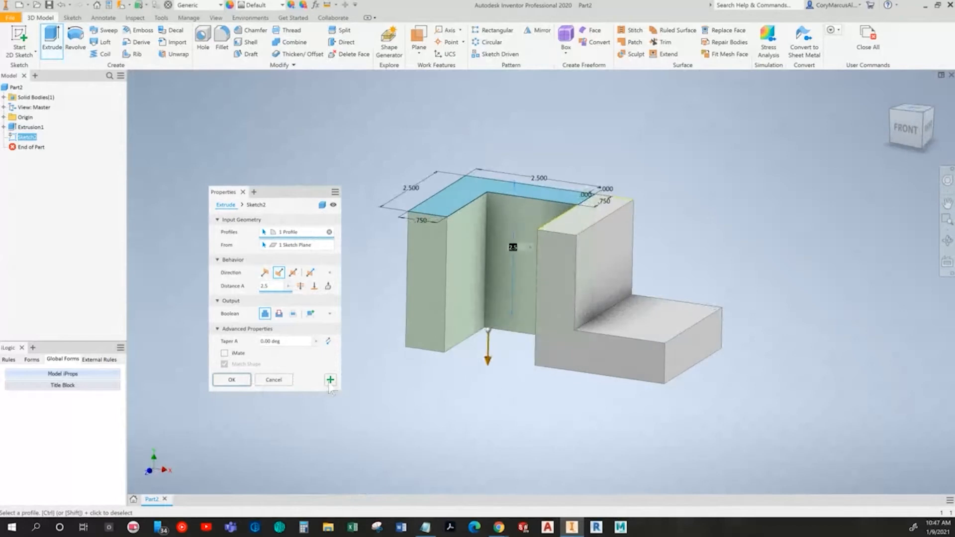
left_click(231, 380)
key("F6")
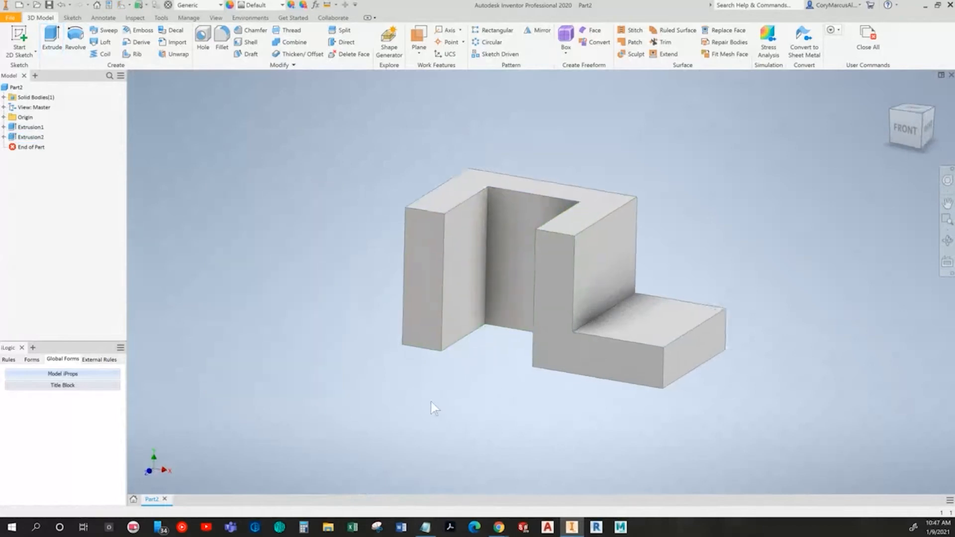
Step: Read the textbook pages on adding a cut feature
key("alt+Tab")
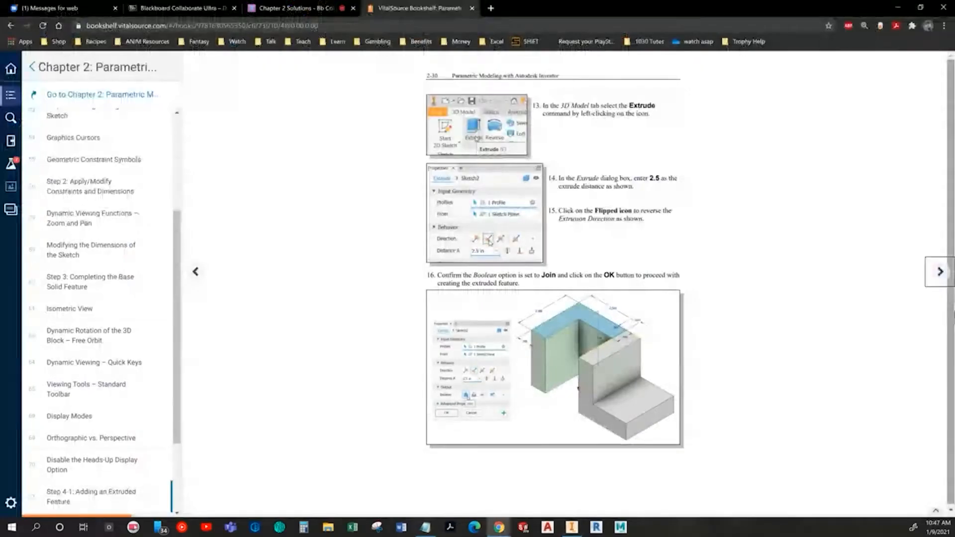
left_click(940, 274)
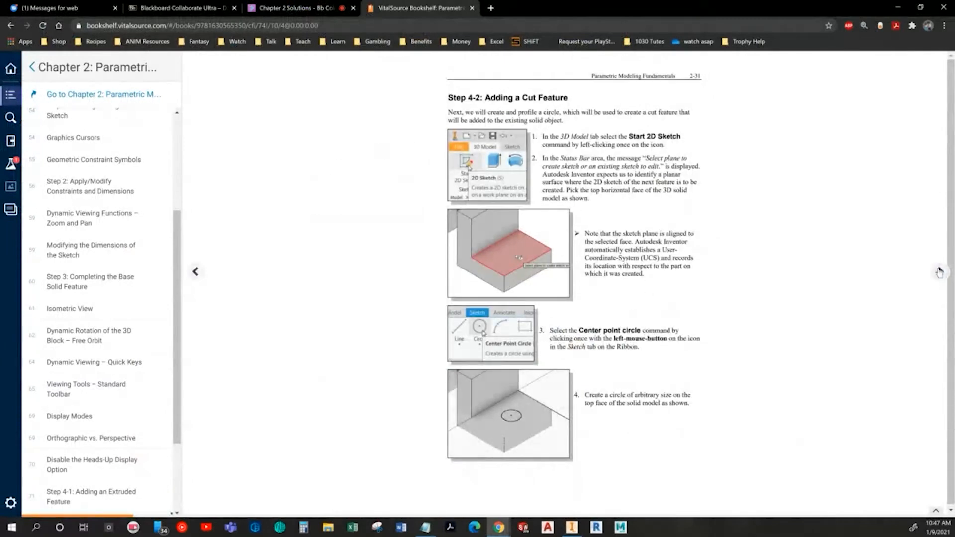
left_click(939, 272)
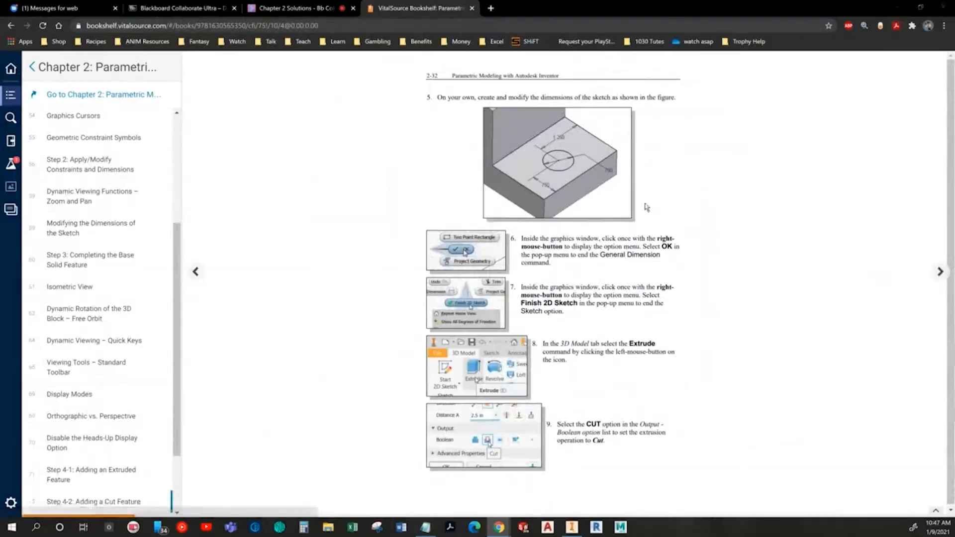
key("alt+Tab")
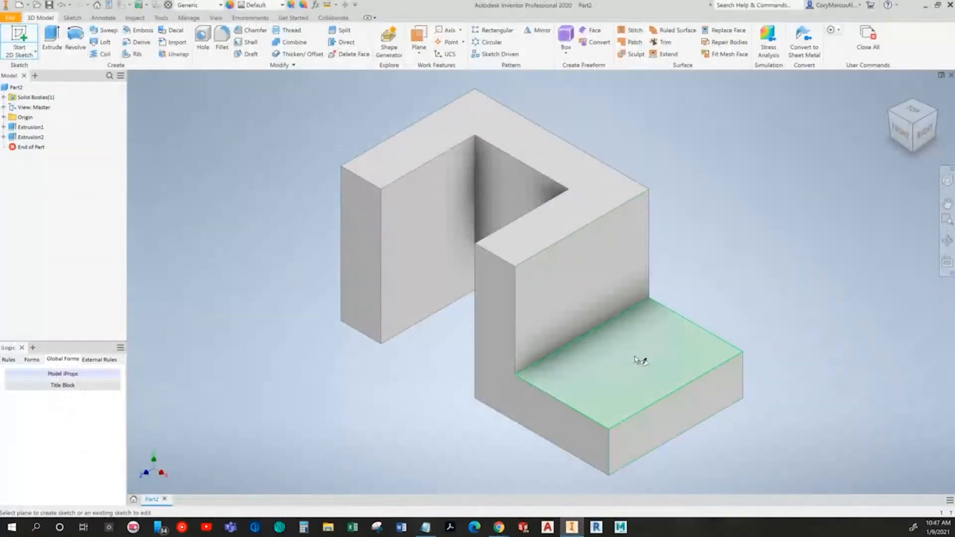
Step: Sketch a circle on the lower base's top face and dimension its diameter and distances from the right and bottom edges
left_click(634, 356)
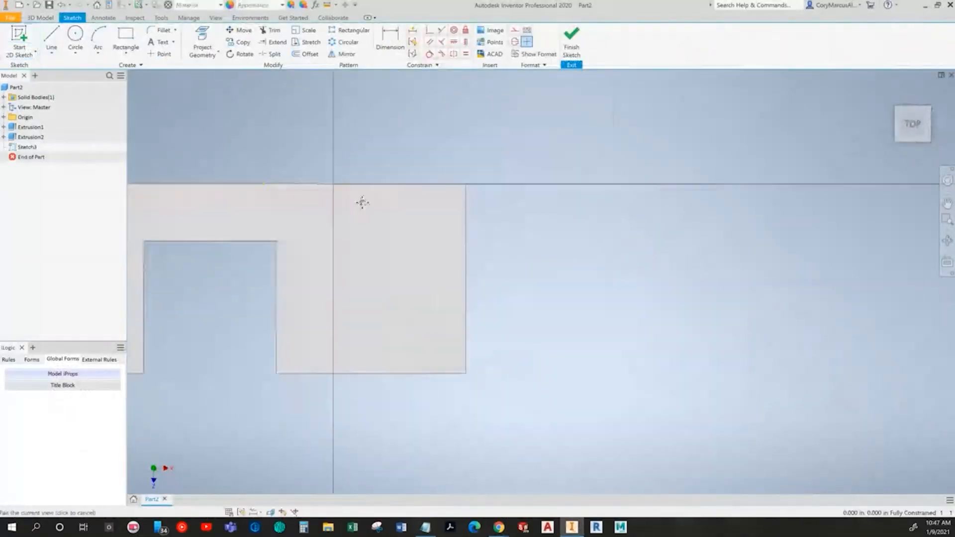
left_click(75, 39)
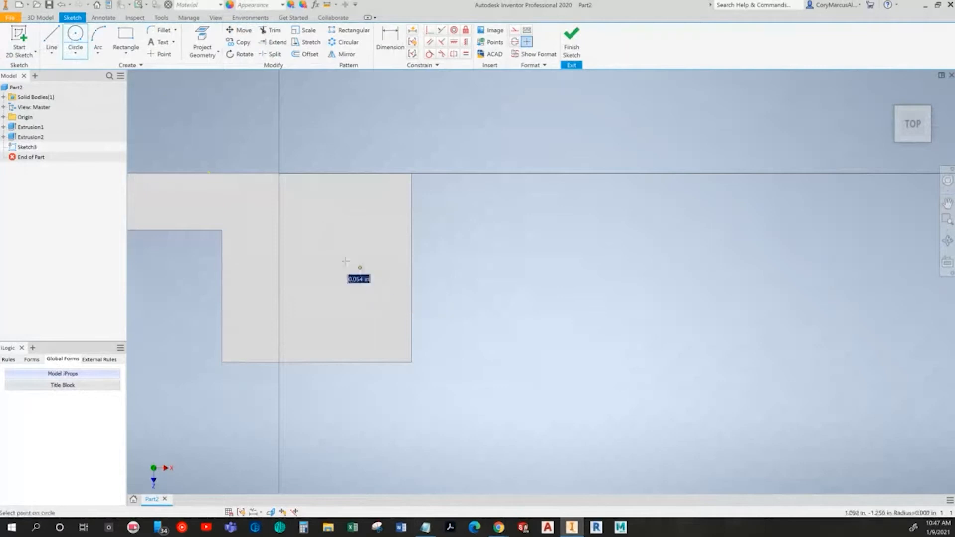
key("d")
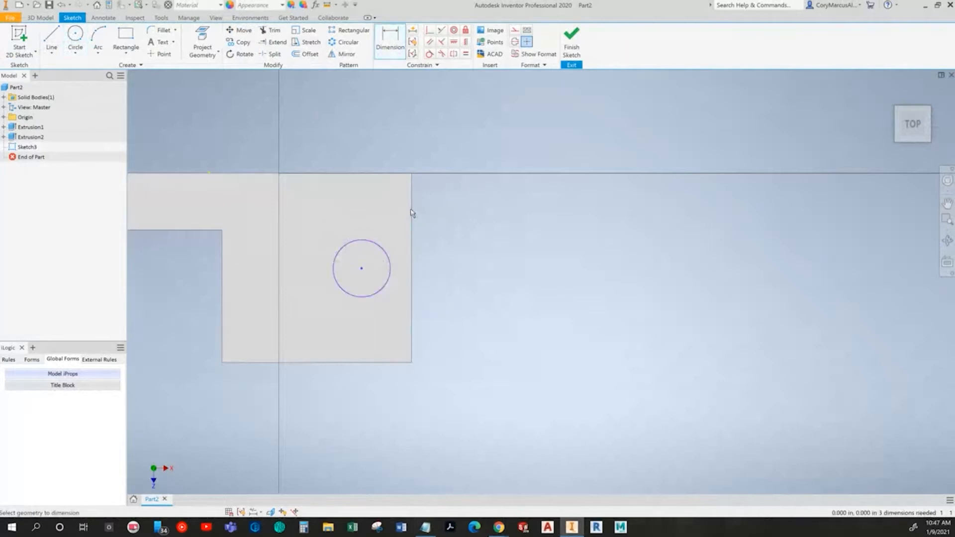
left_click(386, 252)
left_click(411, 189)
left_click(393, 141)
key("Return")
left_click(383, 363)
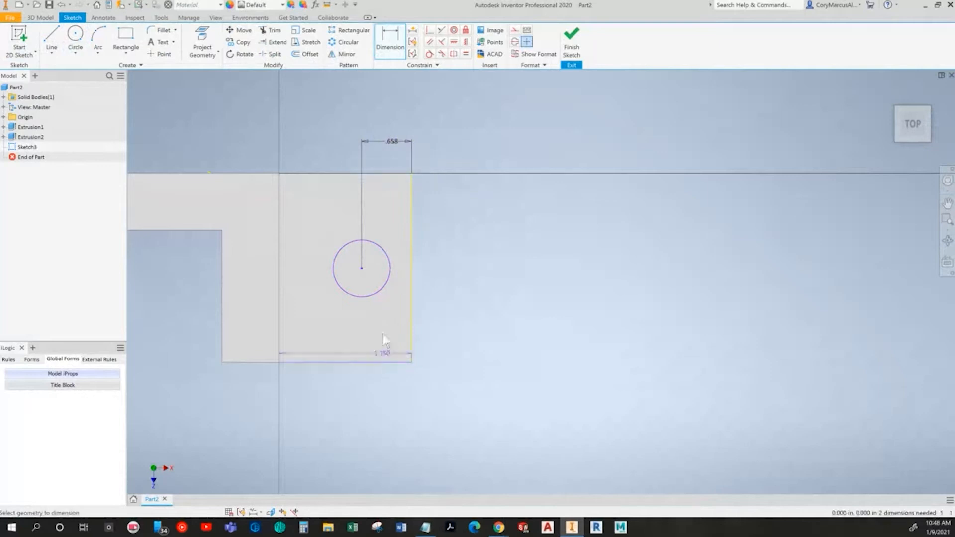
left_click(475, 313)
left_click(389, 263)
left_click(465, 221)
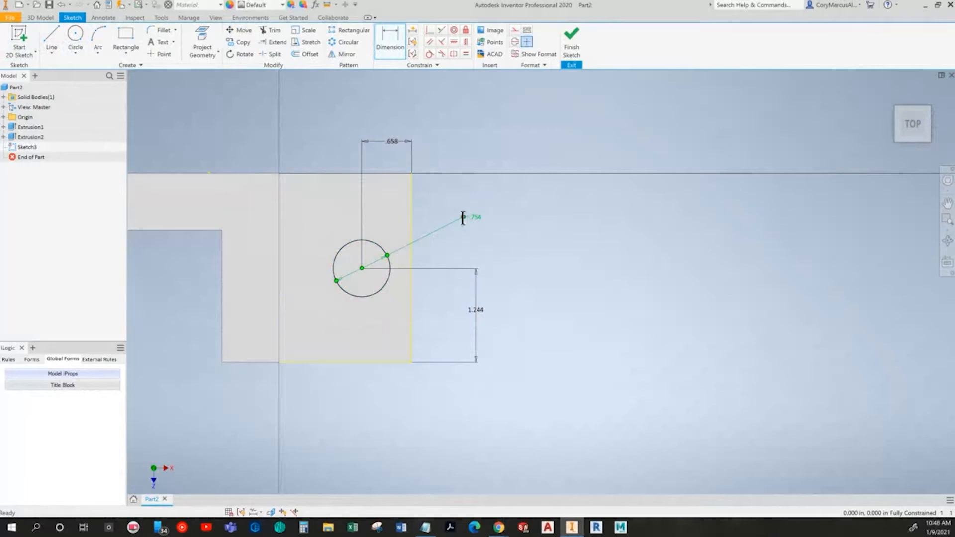
Step: Set the circle's distance from the right edge to 0.75 in
key("alt+Tab")
key("alt+Tab")
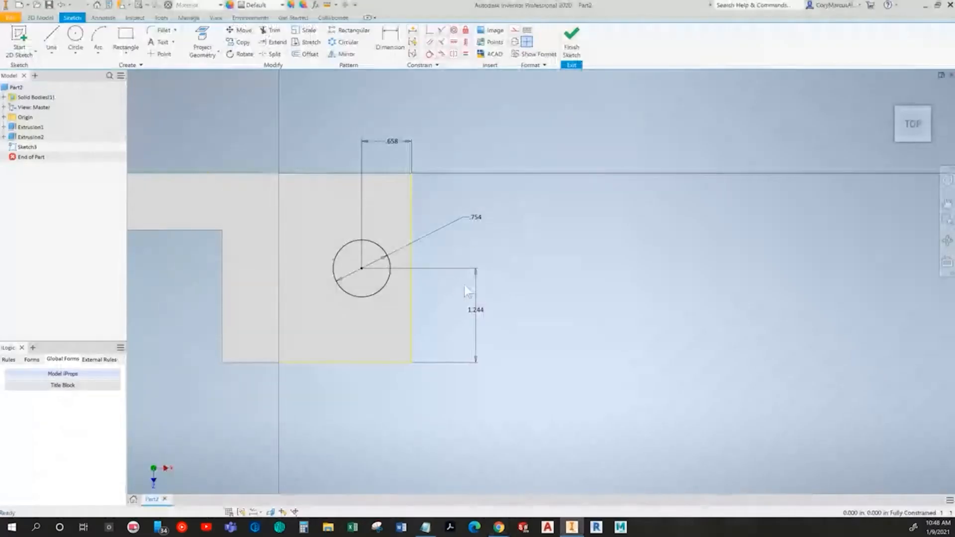
left_click(396, 145)
type(".75")
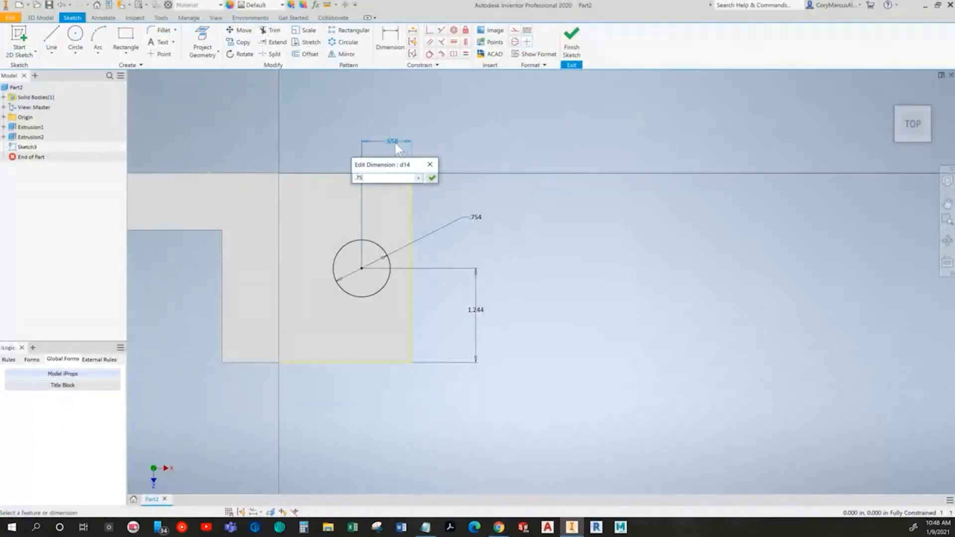
key("Return")
Step: Set the circle's distance from the bottom edge to 1.25 in
left_click(477, 309)
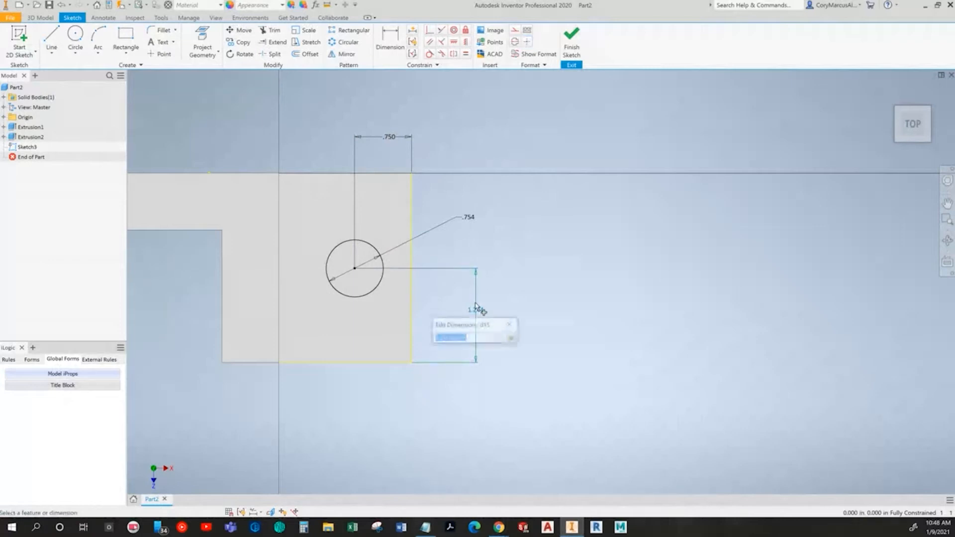
type("1.2")
key("Return")
Step: Set the circle's diameter to 0.75 in and finish the sketch
key("alt+Tab")
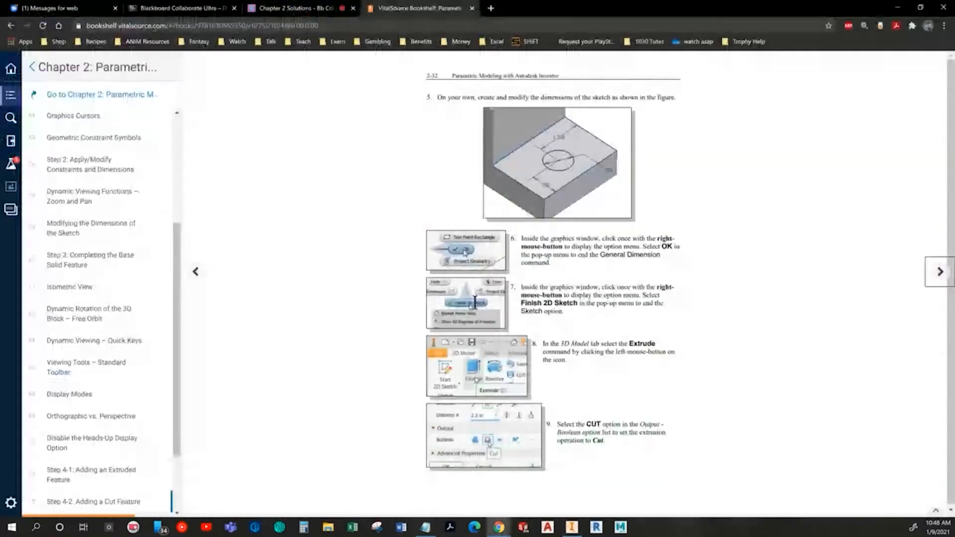
key("alt+Tab")
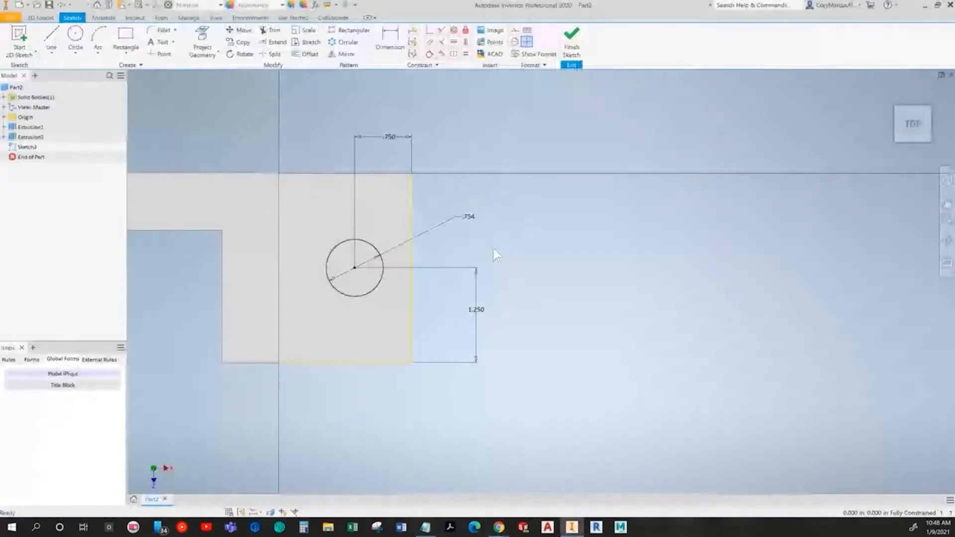
double_click(466, 217)
type(".75")
key("Return")
left_click(571, 40)
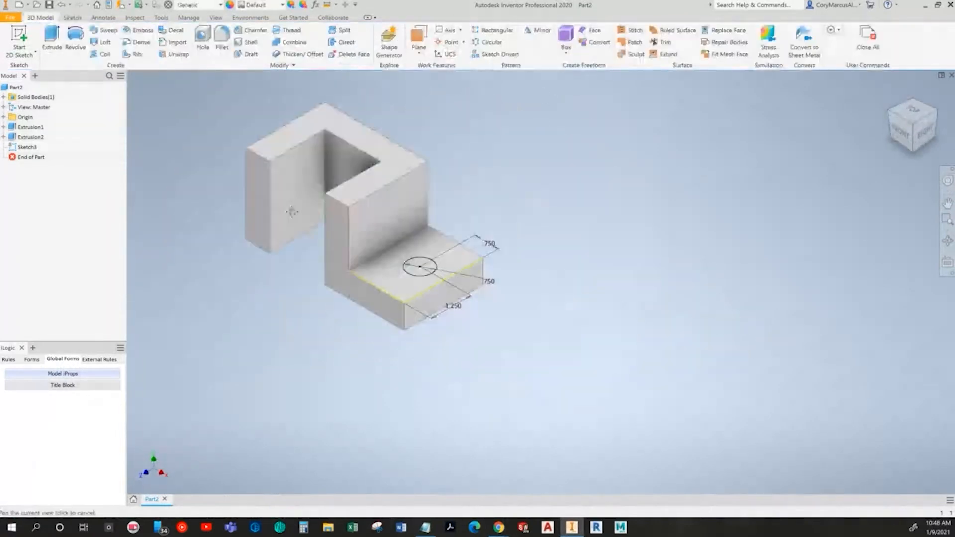
Step: Set up a Cut extrusion of the circle with Through All extents
left_click(51, 39)
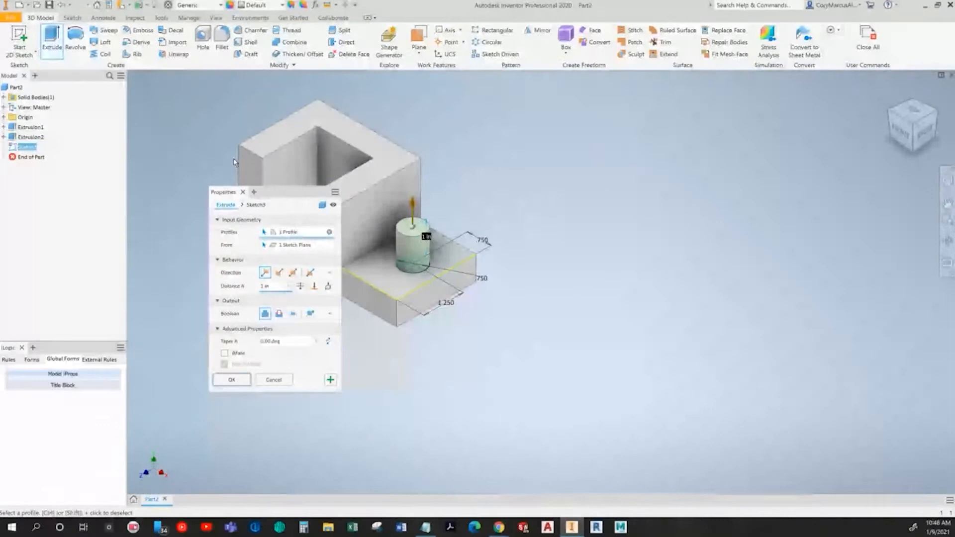
scroll(368, 267, "up", 4)
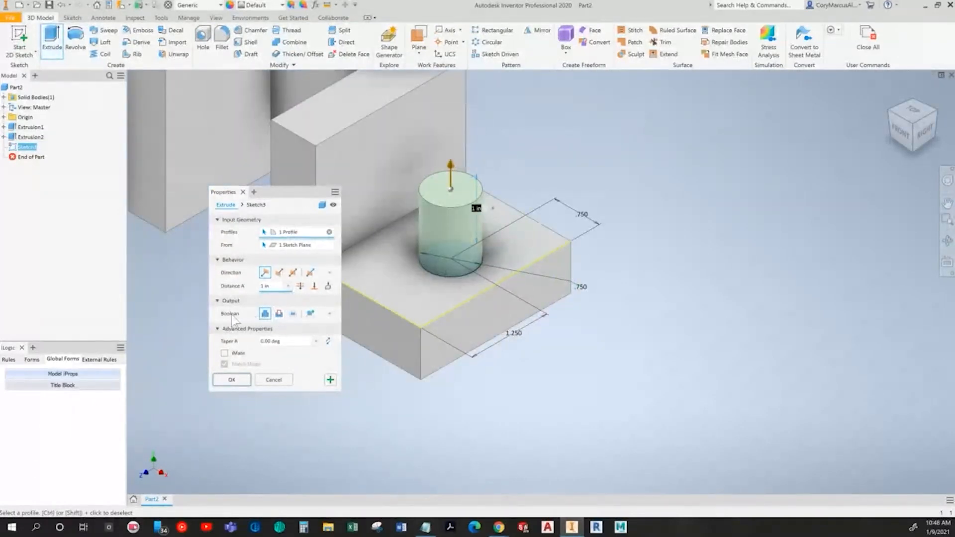
left_click(279, 313)
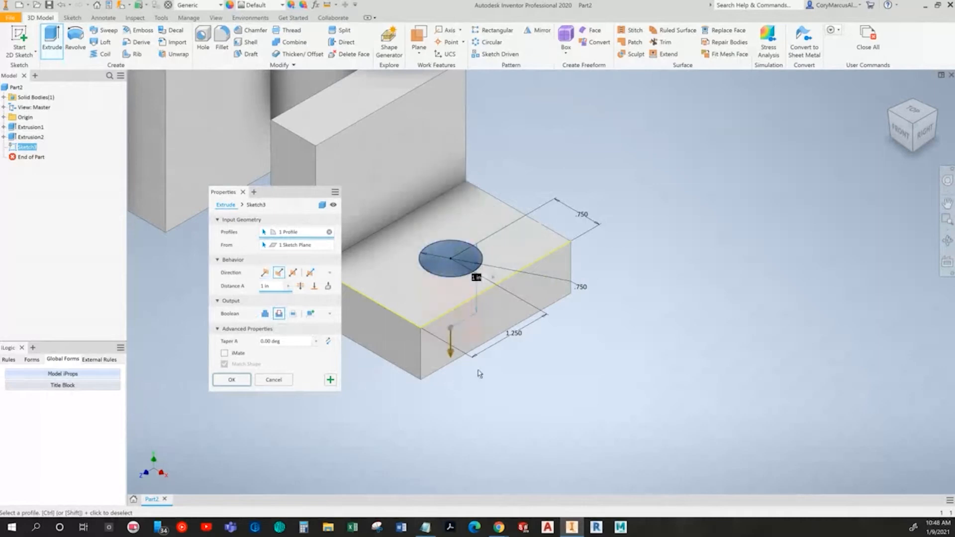
mouse_move(479, 373)
middle_mouse_down("shift")
mouse_move(471, 396)
mouse_move(472, 359)
middle_mouse_up("shift")
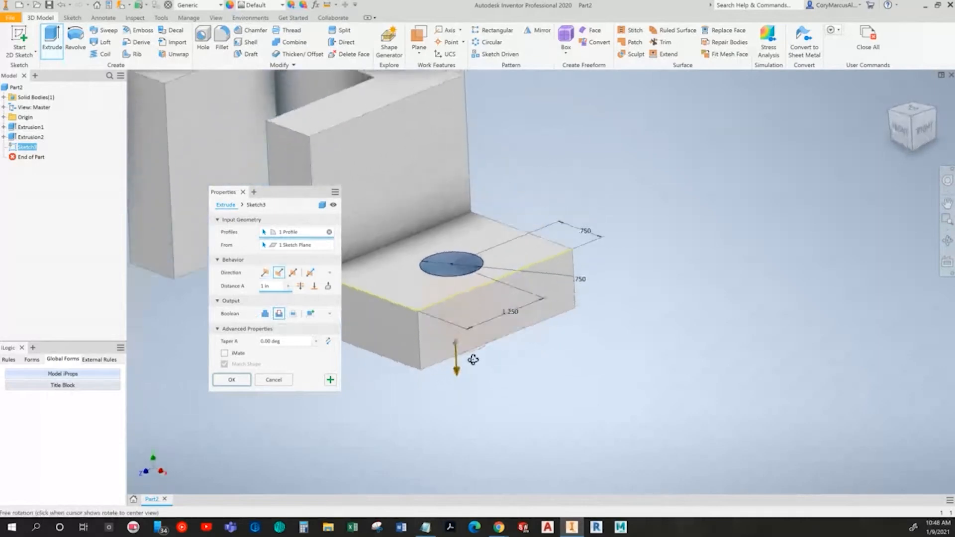
left_click(301, 286)
middle_click_drag(642, 393, 601, 345, "shift")
middle_click_drag(542, 395, 615, 426, "shift")
Step: Check the textbook's next instructions, then confirm the through-all hole cut and return to the home view
key("alt+Tab")
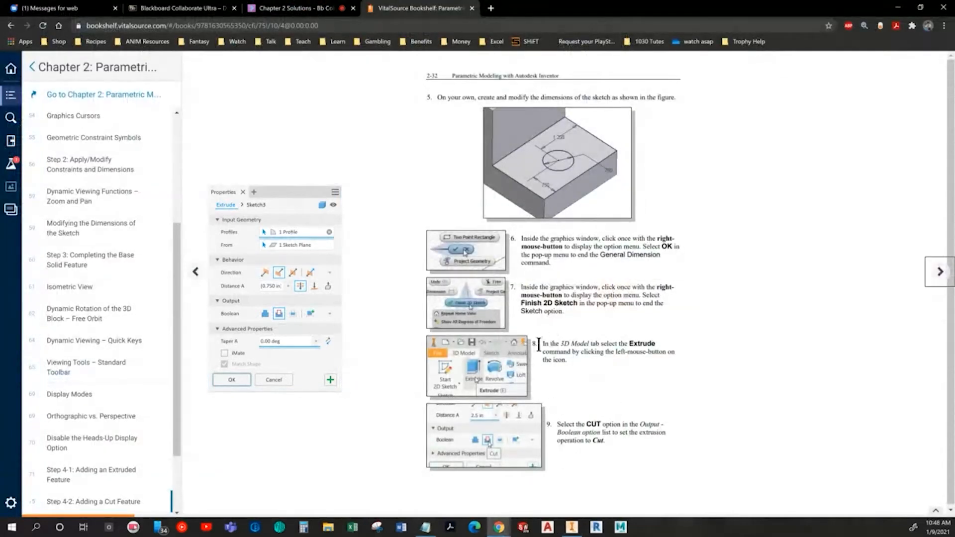
left_click(942, 271)
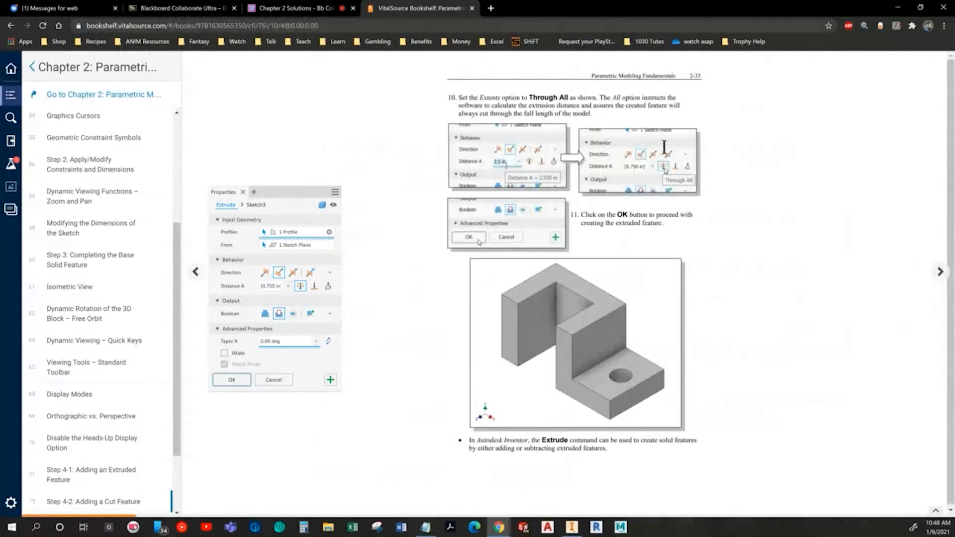
left_click(940, 271)
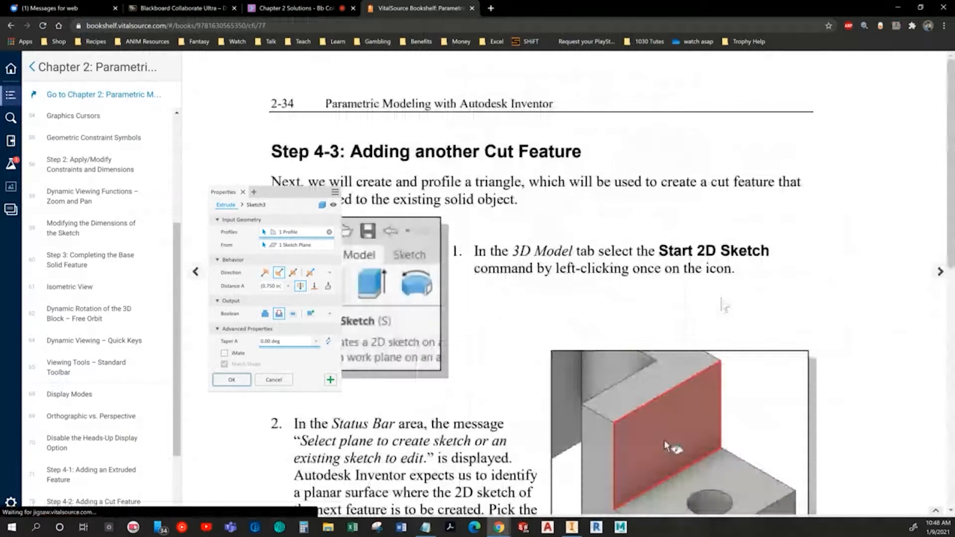
key("alt+Tab")
left_click(231, 380)
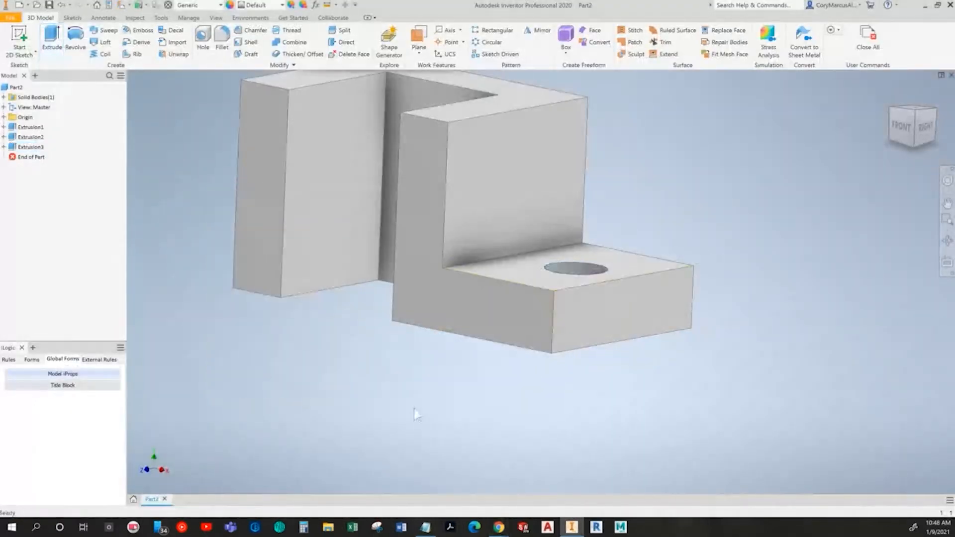
key("F6")
Step: Start a new sketch on the vertical face beside the lower base
key("alt+Tab")
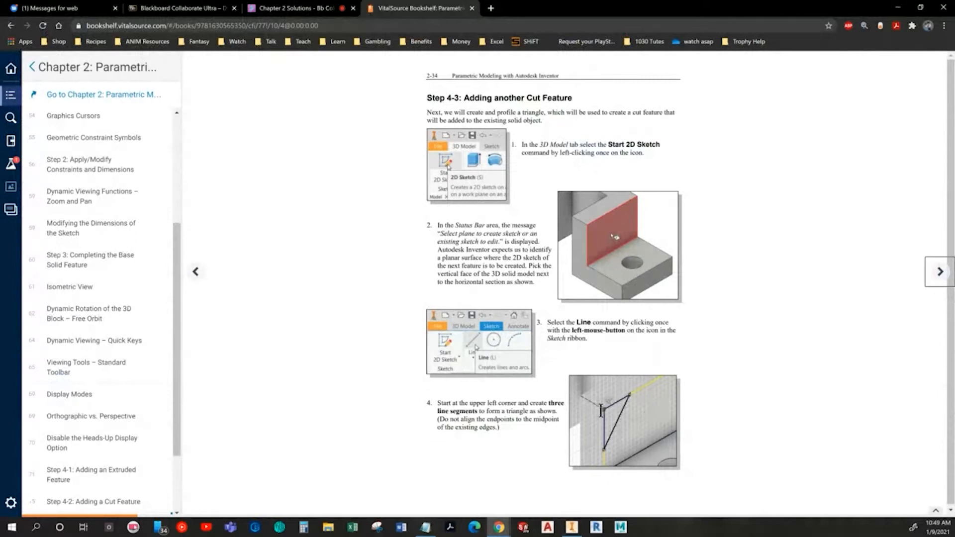
left_click(939, 271)
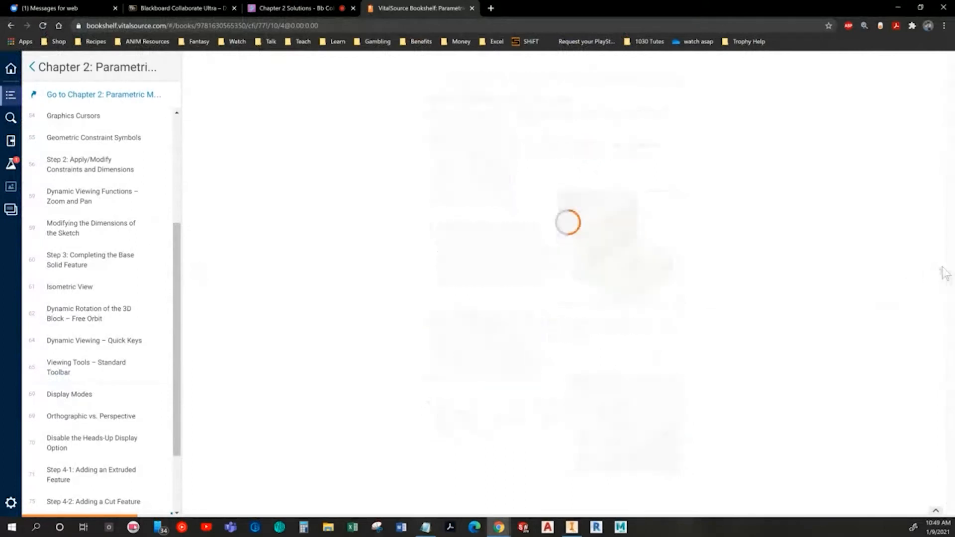
key("alt+Tab")
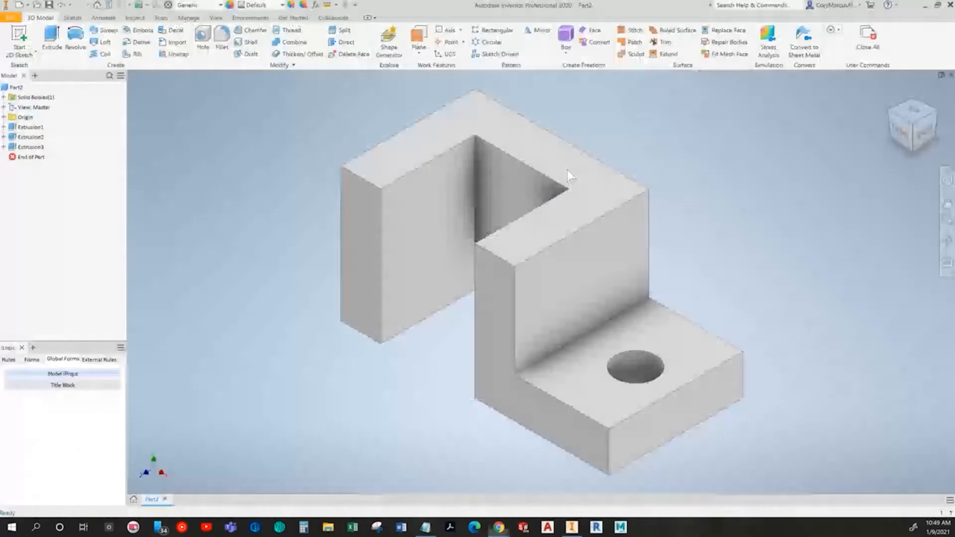
left_click(556, 262)
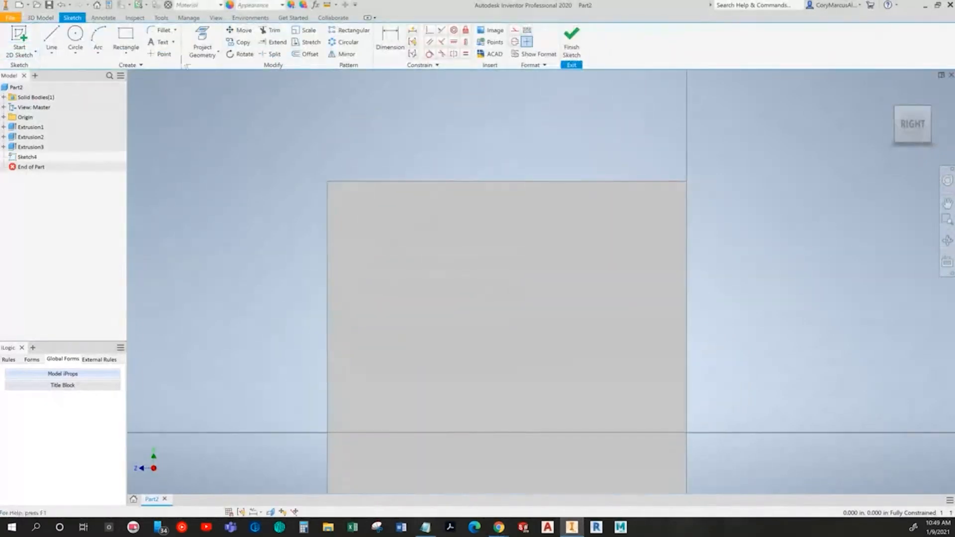
Step: Project the face's top and left edges into the sketch
left_click(202, 44)
left_click(327, 224)
left_click(350, 183)
Step: Check the textbook's instructions for sketching the triangle cut profile
left_click(52, 40)
key("alt+Tab")
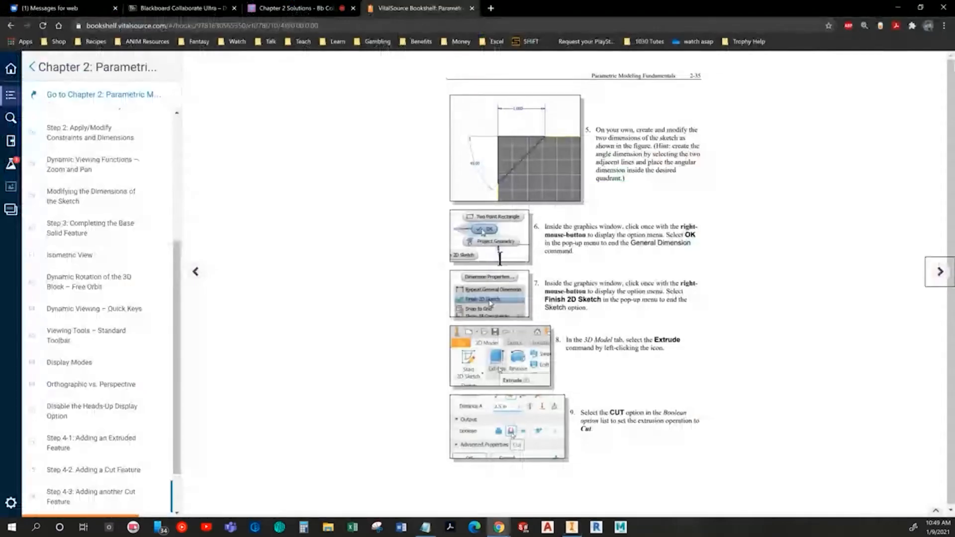
left_click(196, 273)
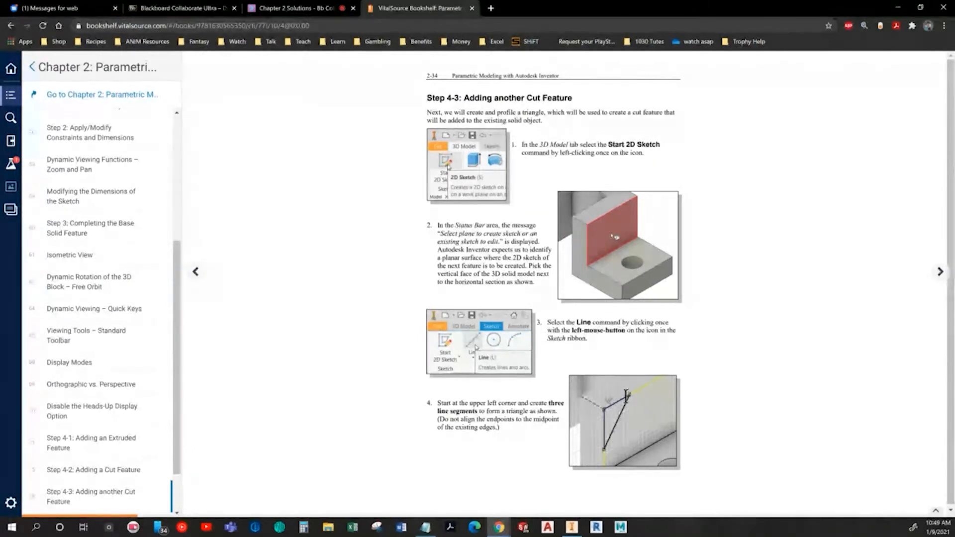
left_click(939, 273)
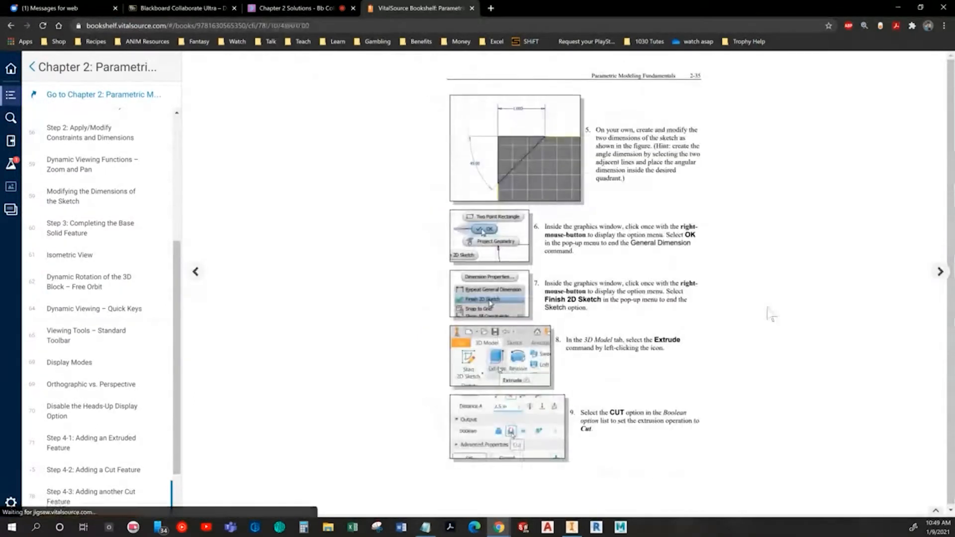
key("alt+Tab")
Step: Try sketching a triangle at the face's upper-left corner with its legs made collinear to the face edges, then undo it
left_click(296, 306)
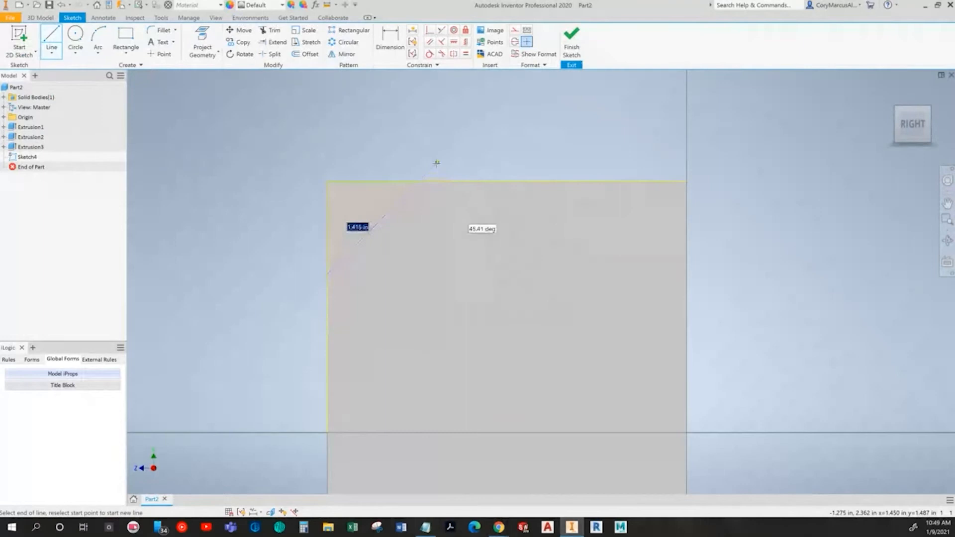
left_click(295, 163)
left_click(296, 306)
key("Escape")
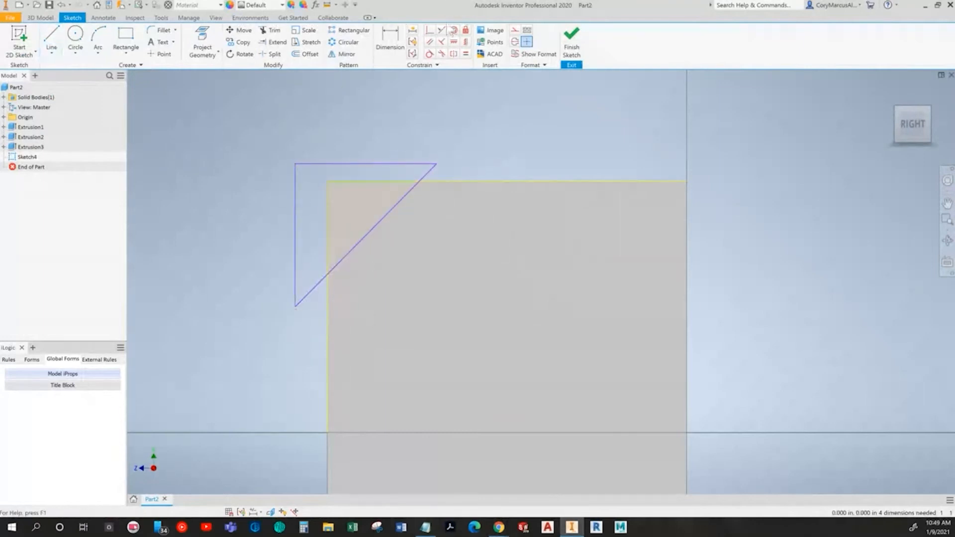
left_click(441, 31)
left_click(390, 183)
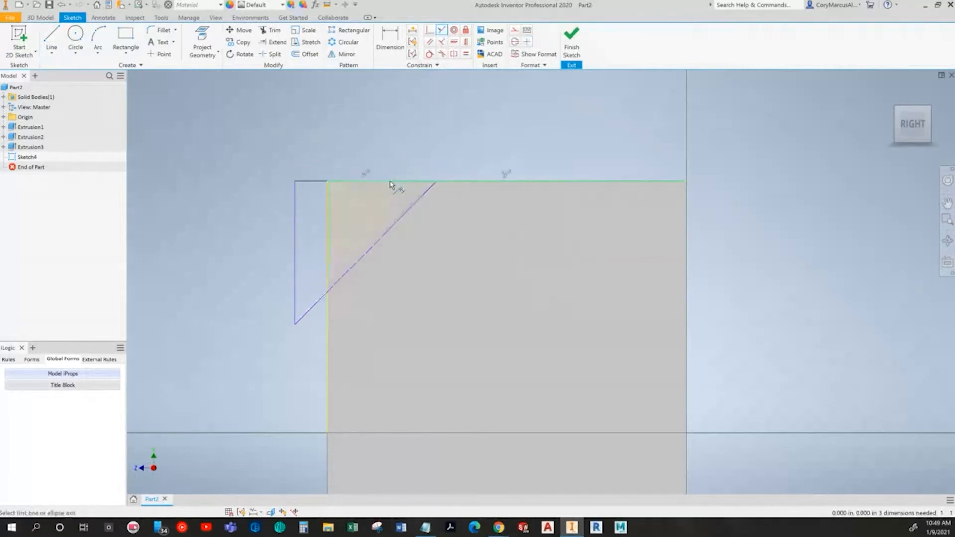
left_click(327, 220)
key("Escape")
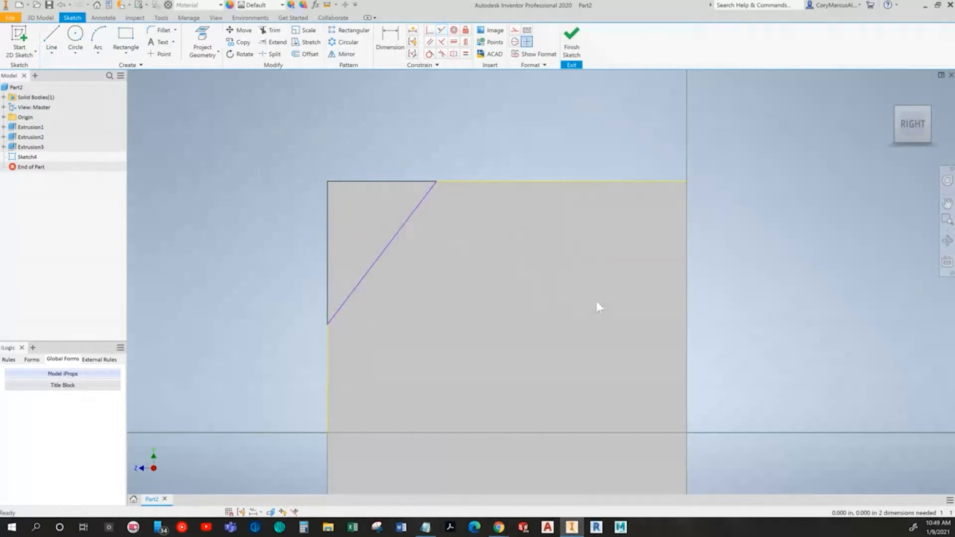
key("ctrl+z")
key("ctrl+z")
key("ctrl+z")
key("ctrl+z")
key("ctrl+z")
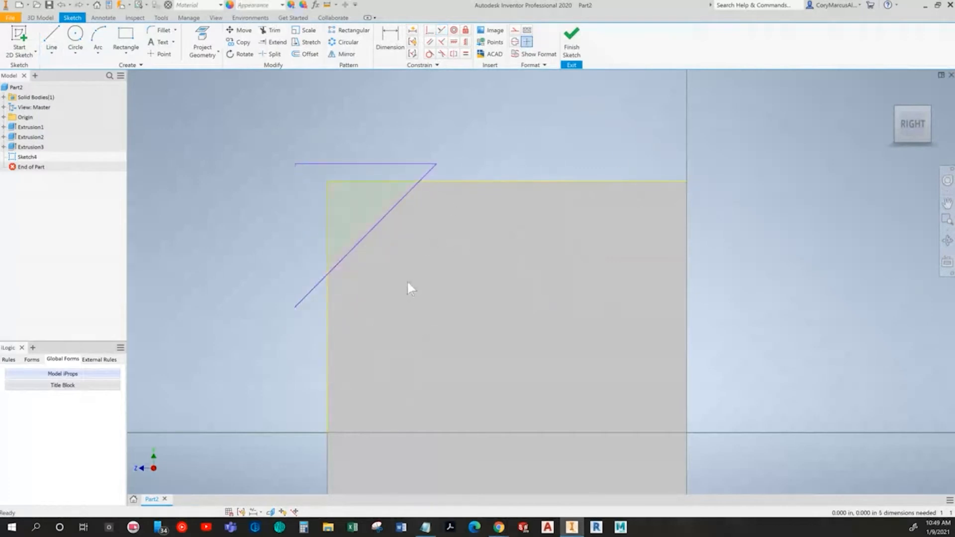
Step: Draw a three-line triangle at the face's upper-left corner, along the top and left edges
left_click(51, 40)
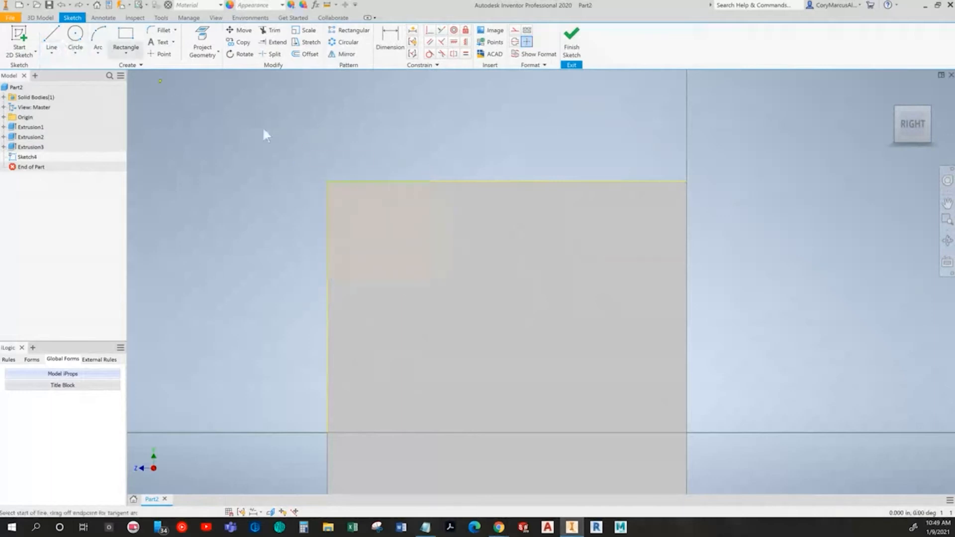
left_click(440, 182)
left_click(328, 182)
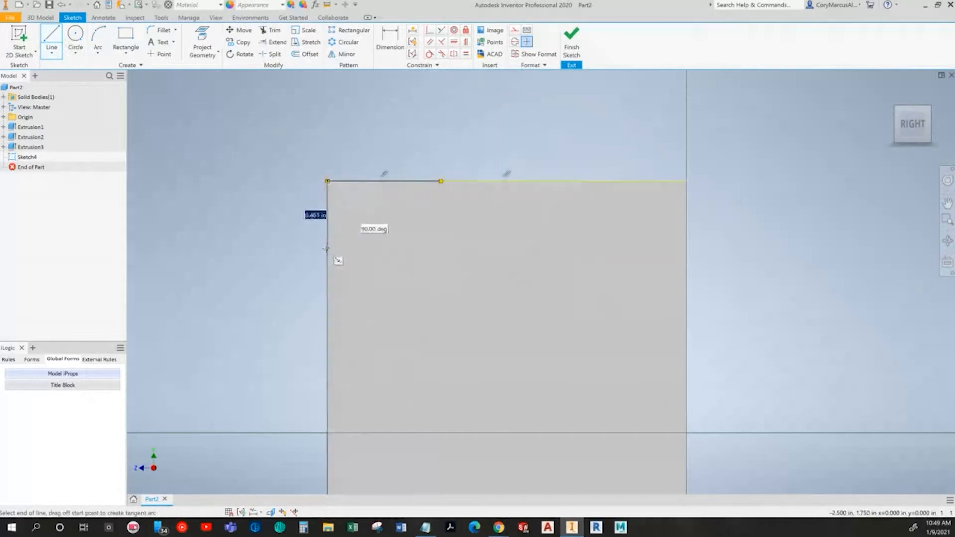
double_click(327, 253)
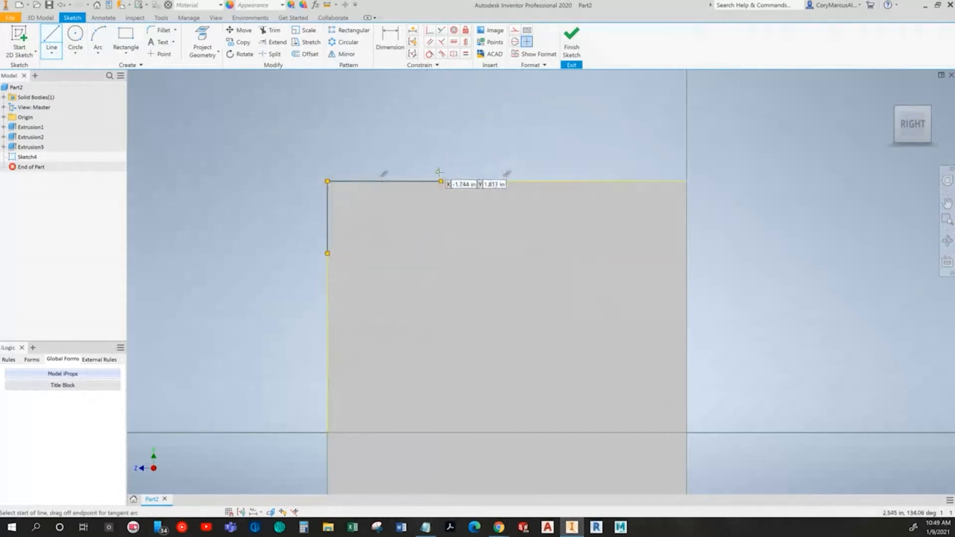
left_click(440, 180)
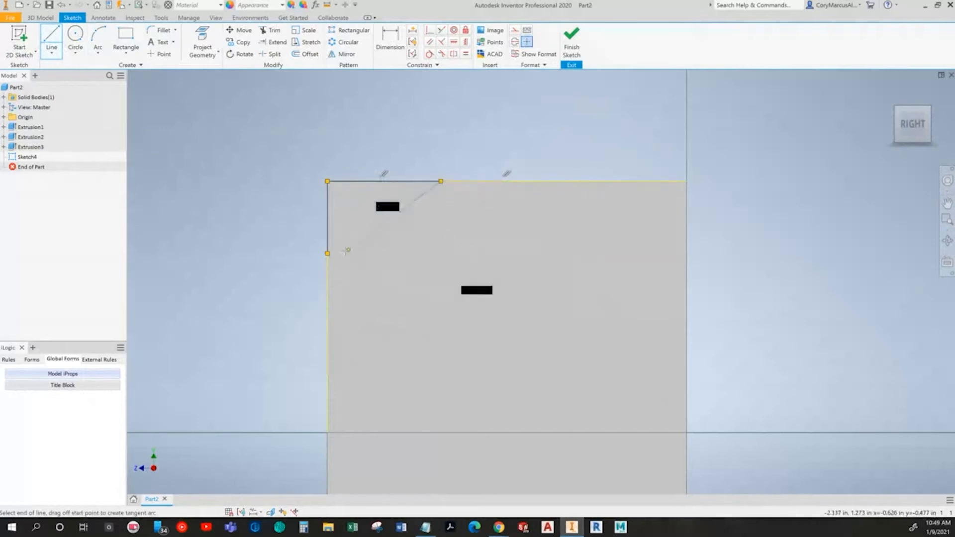
left_click(327, 254)
key("Escape")
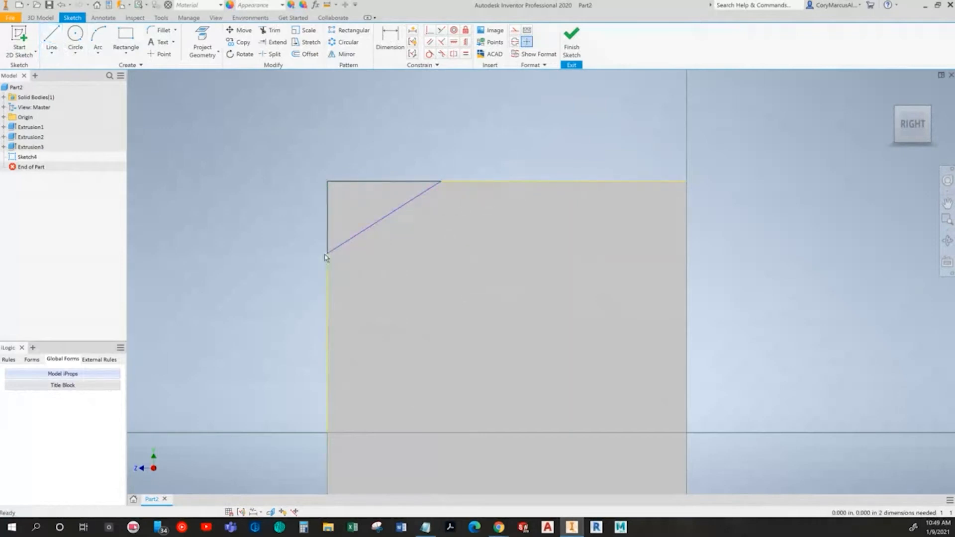
Step: Move the triangle's lower corner slightly further down the left edge
left_click_drag(326, 254, 327, 271)
key("alt+Tab")
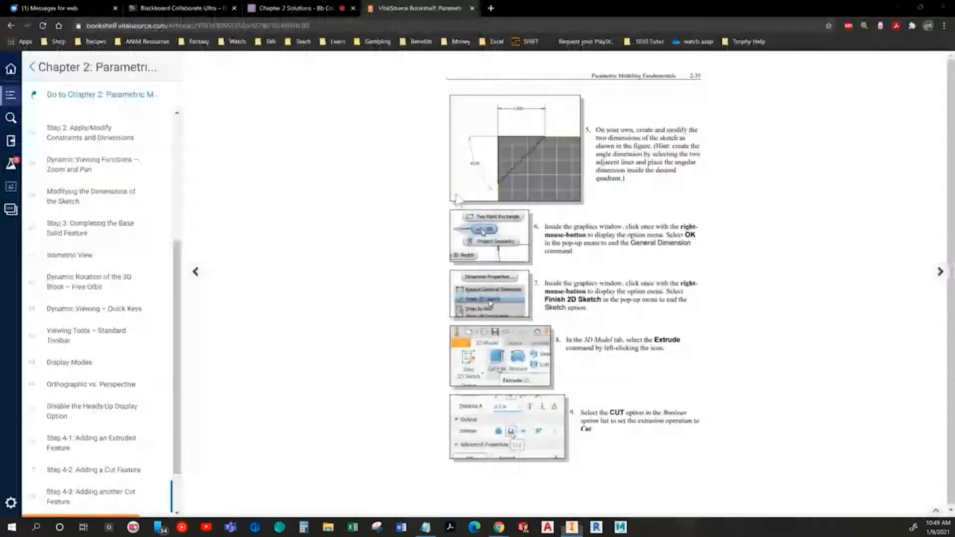
key("alt+Tab")
Step: Dimension the triangle's top edge and set it to 1 in
left_click(390, 38)
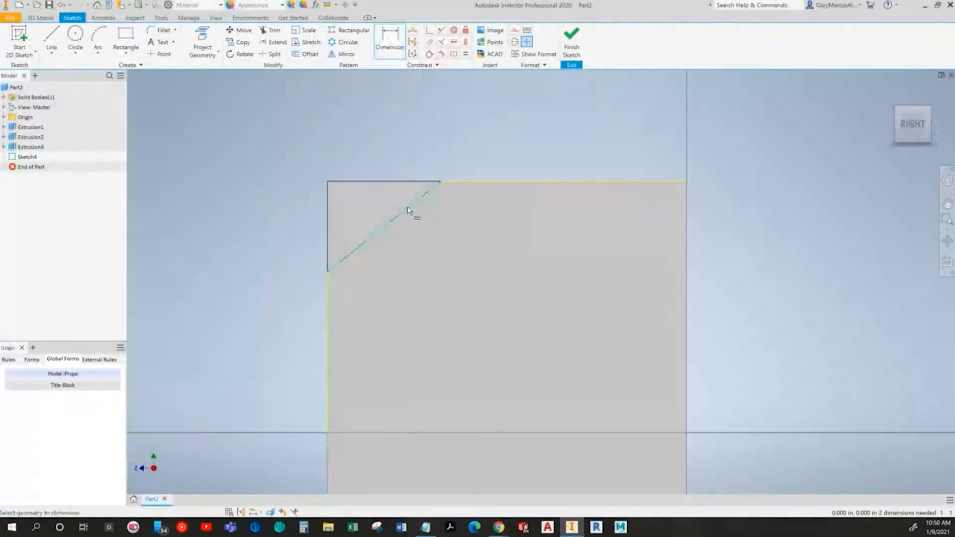
left_click(386, 182)
key("Escape")
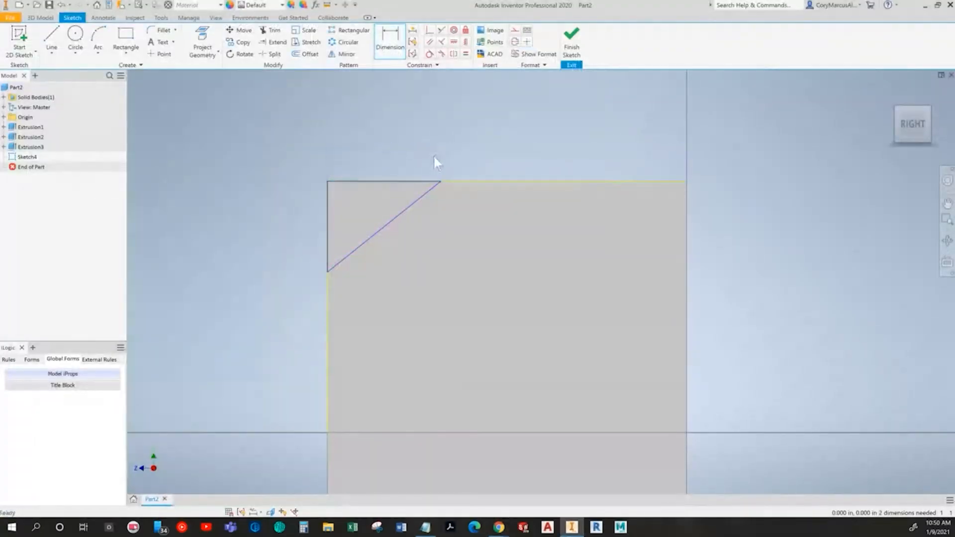
left_click(440, 182)
left_click(327, 196)
left_click(377, 148)
type("1")
key("Return")
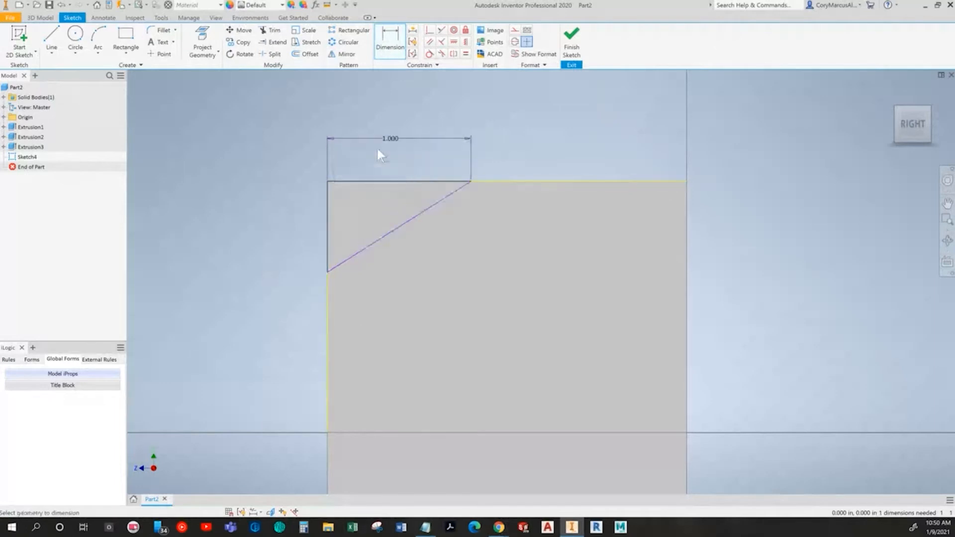
Step: Add an angle dimension between the diagonal and the top edge, set to 45°
key("alt+Tab")
key("alt+Tab")
left_click(407, 228)
left_click(411, 183)
left_click(380, 215)
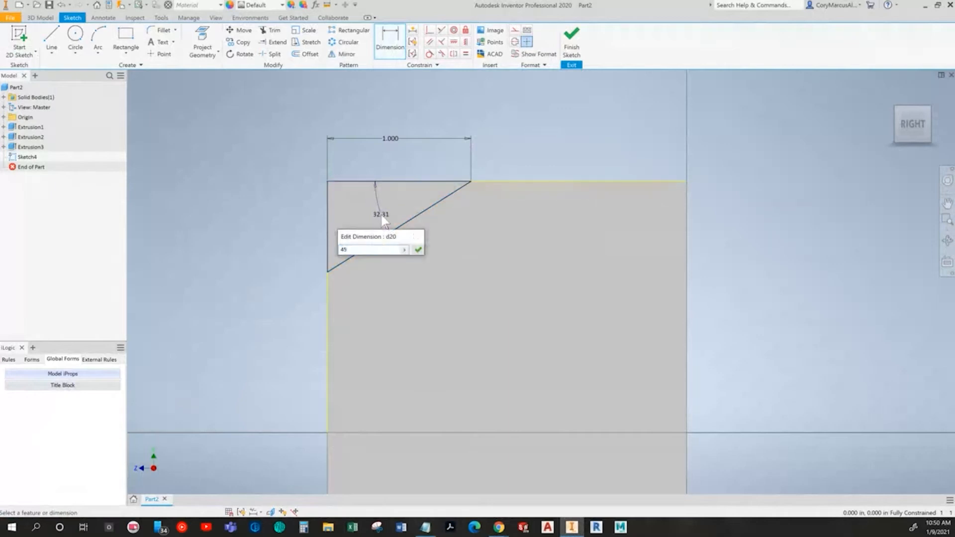
key("Return")
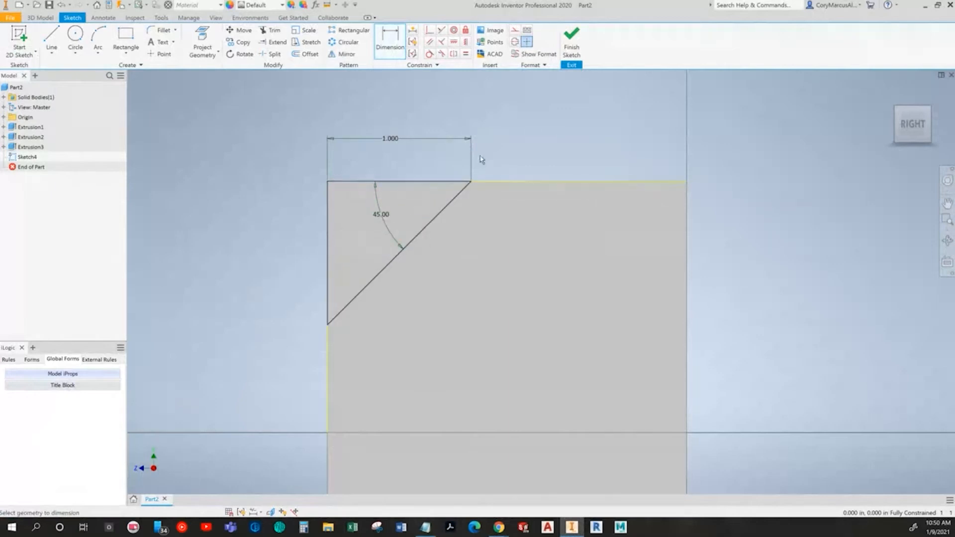
Step: Finish the triangle sketch and read the textbook's extrusion instructions
left_click(573, 44)
key("alt+Tab")
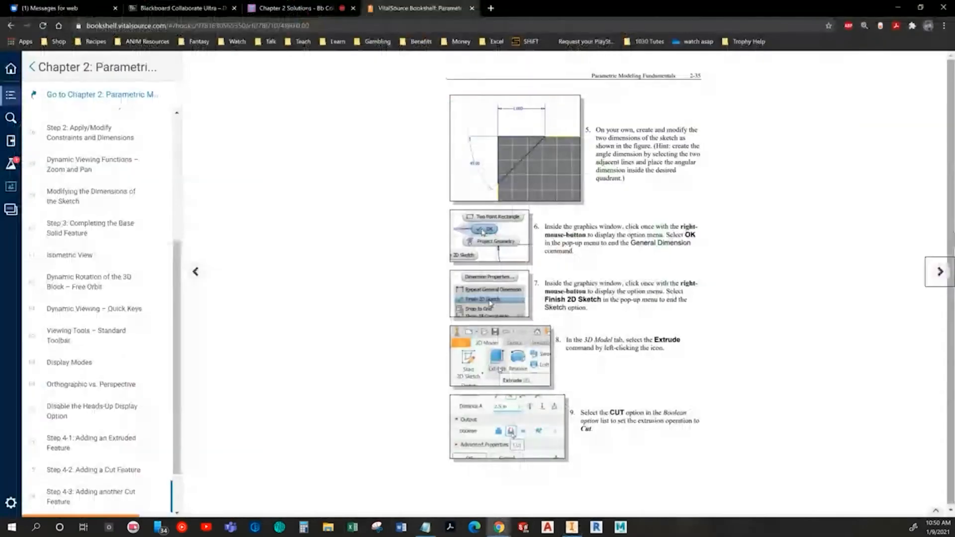
left_click(938, 273)
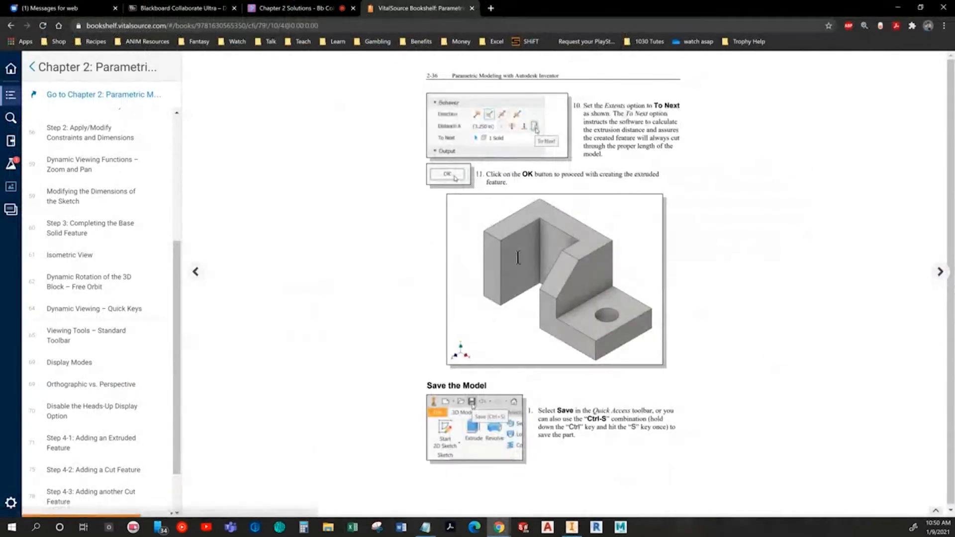
key("alt+Tab")
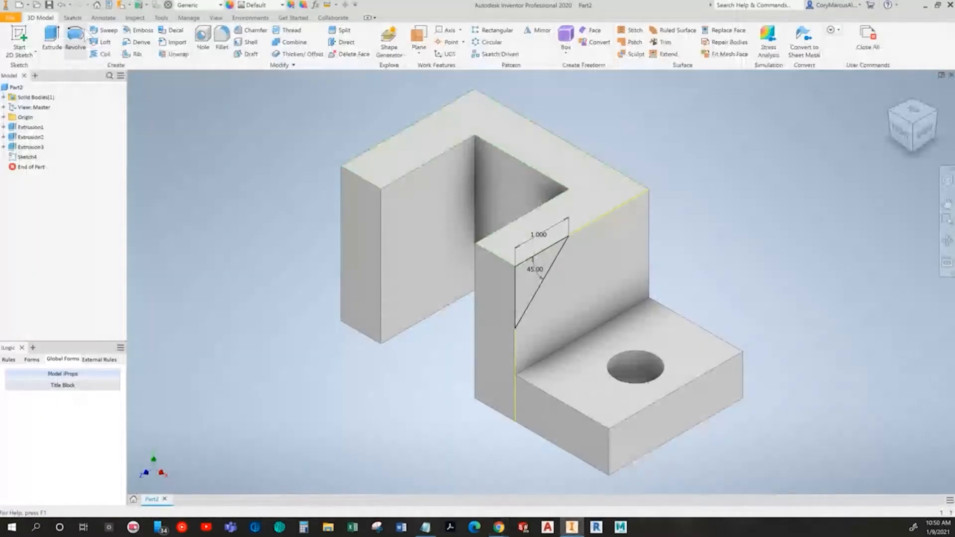
Step: Cut-extrude the triangle profile with To Next extents
left_click(54, 42)
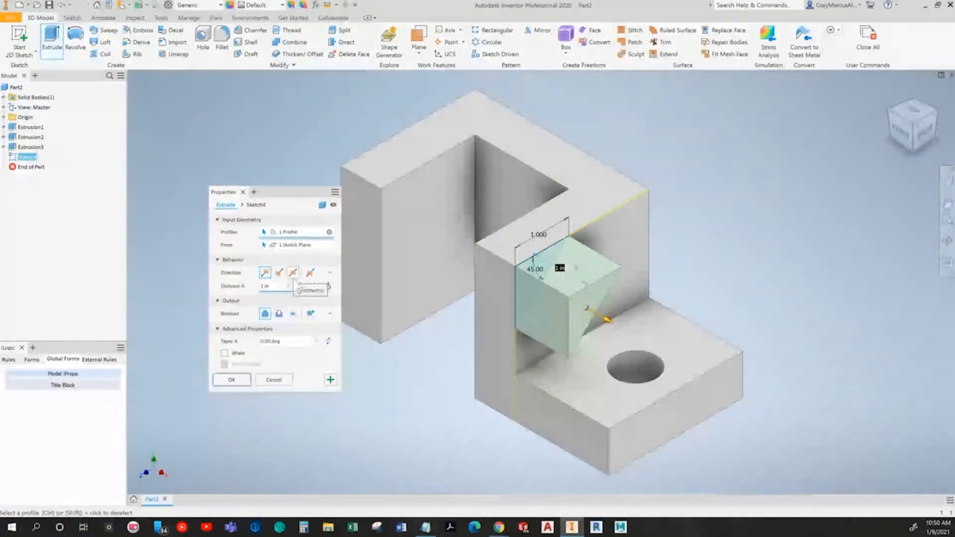
left_click(279, 314)
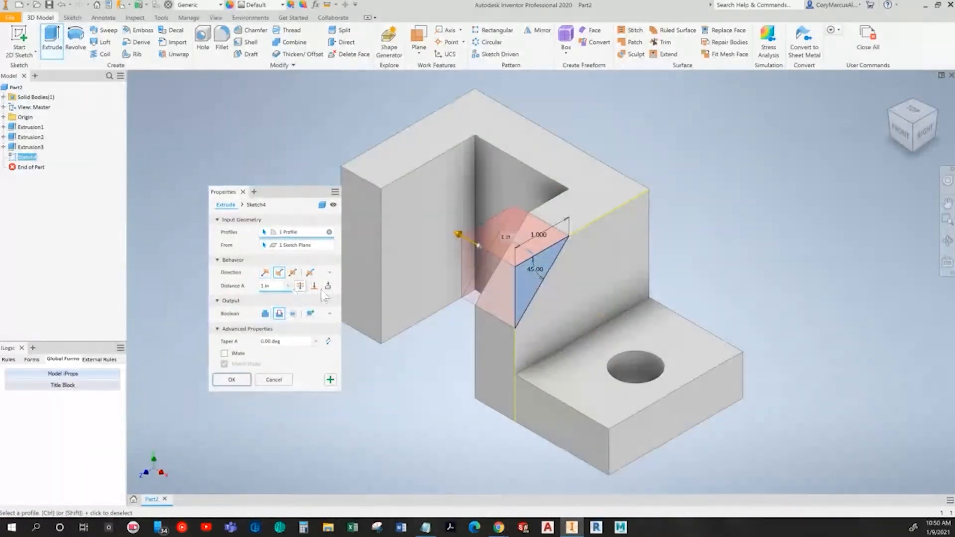
key("alt+Tab")
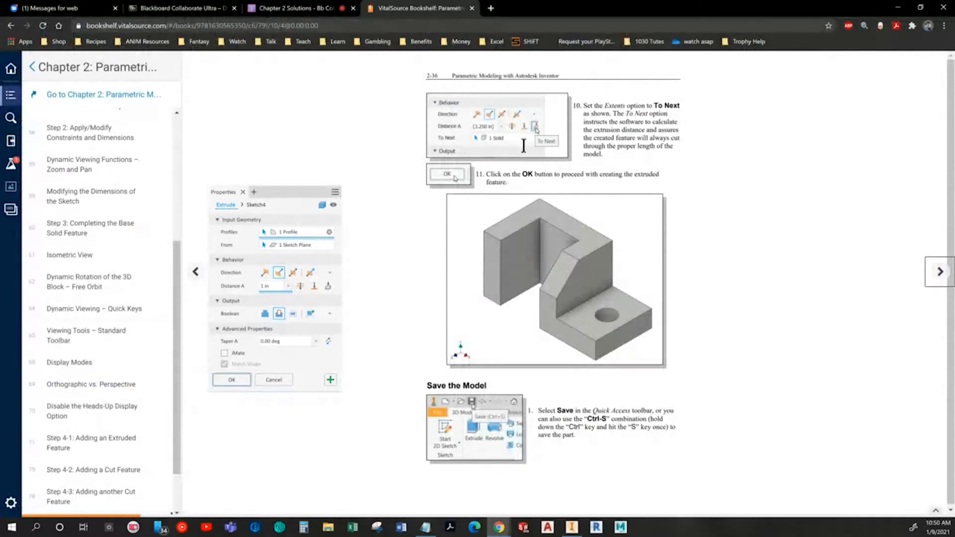
key("alt+Tab")
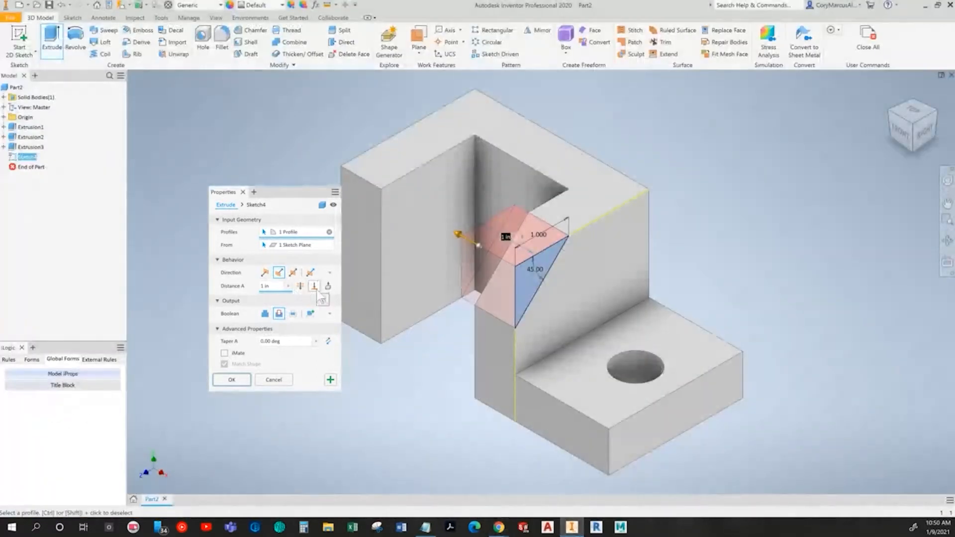
left_click(327, 287)
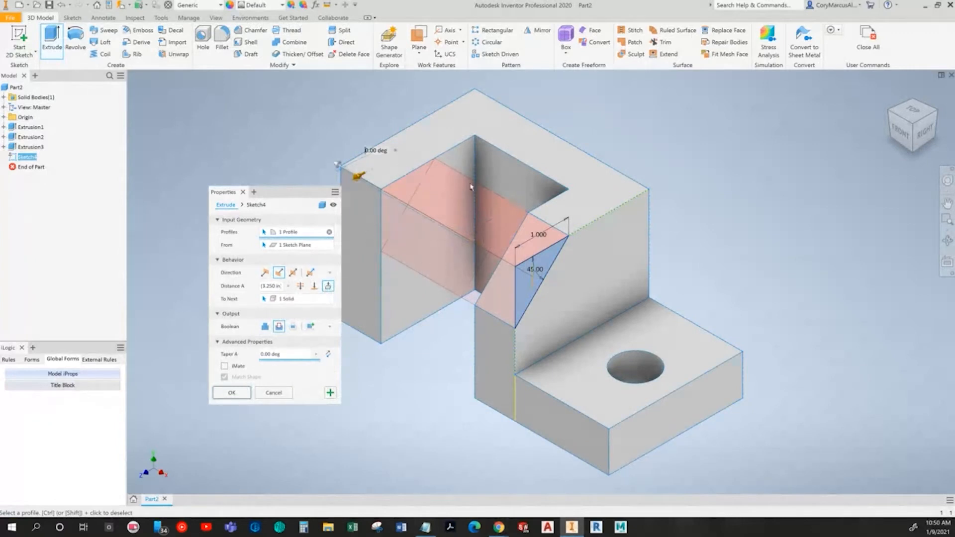
mouse_move(446, 282)
middle_mouse_down("shift")
mouse_move(476, 279)
mouse_move(442, 283)
middle_mouse_up("shift")
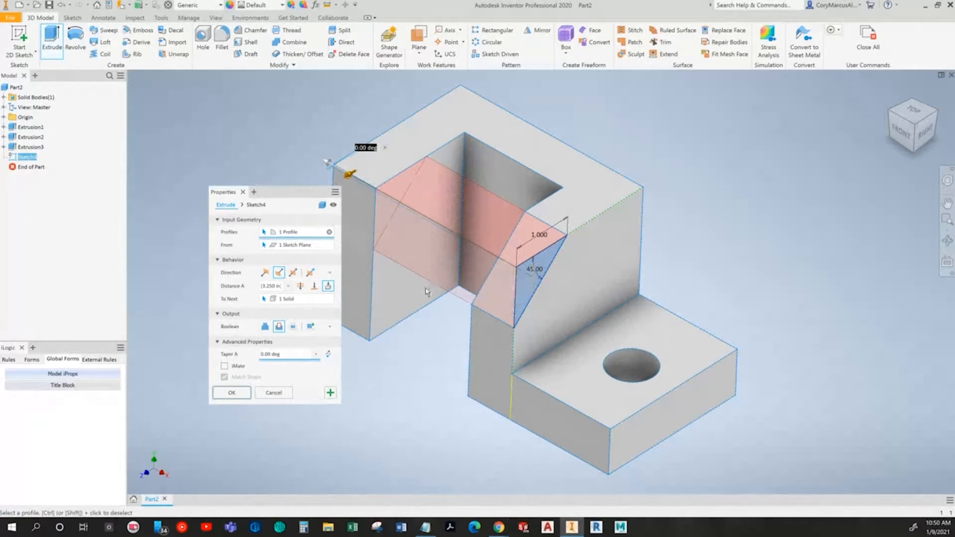
left_click(231, 392)
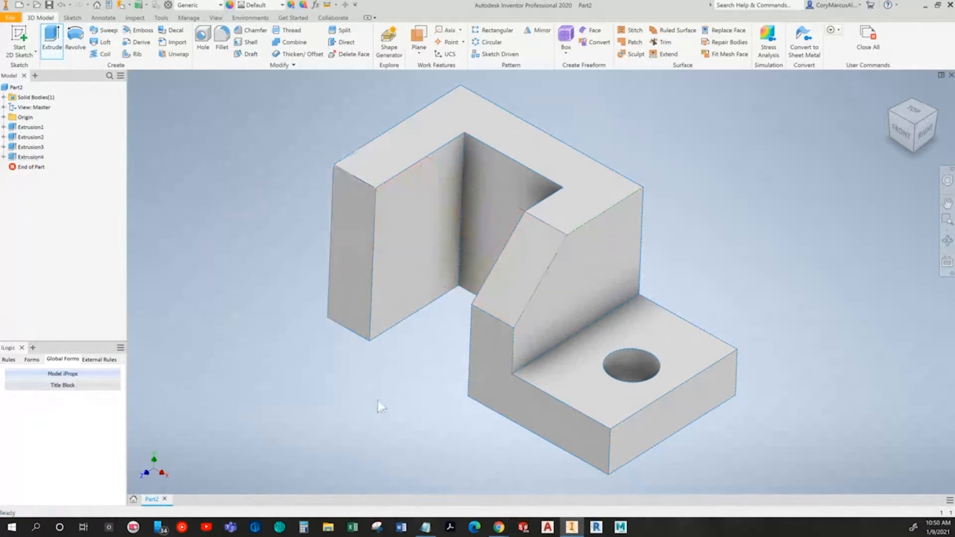
Step: Read the textbook's save instructions, review questions and exercises pages
key("alt+Tab")
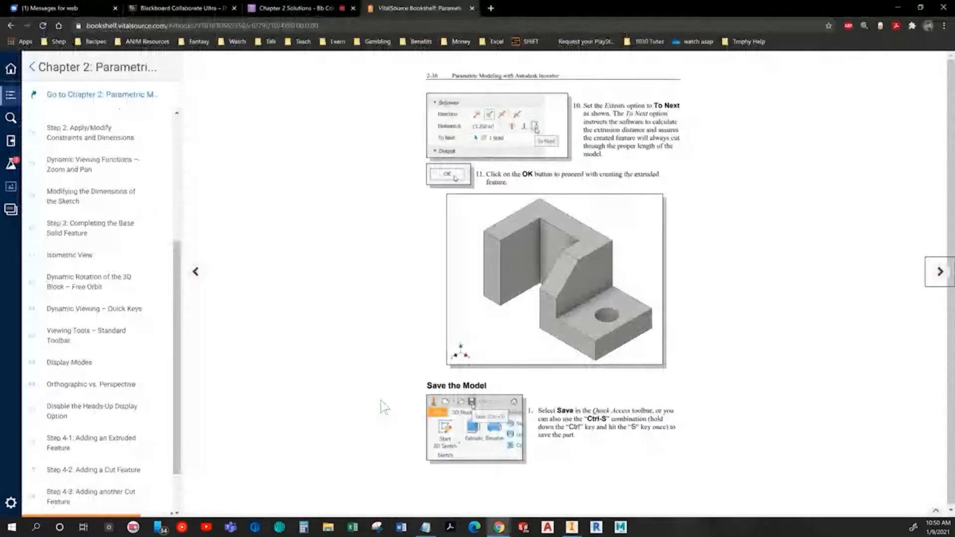
left_click(950, 273)
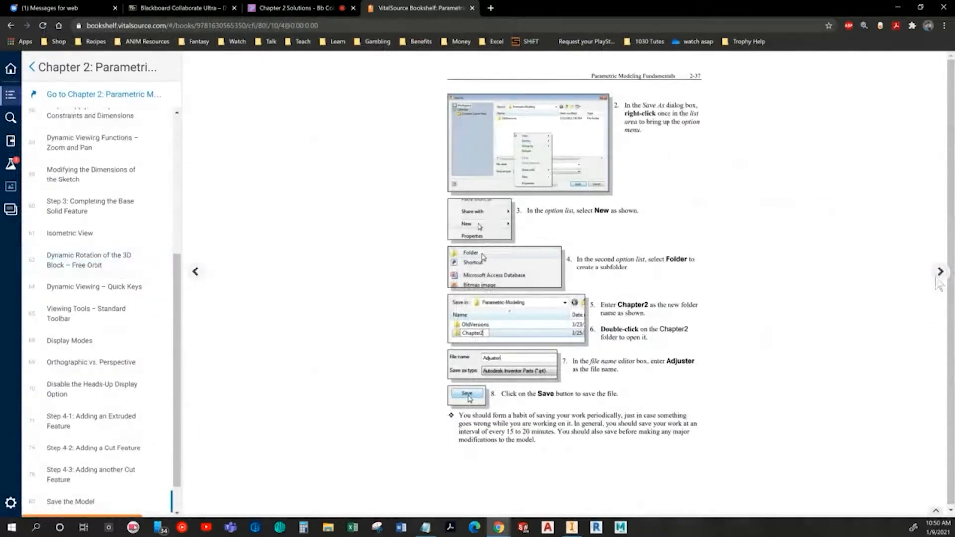
left_click(940, 272)
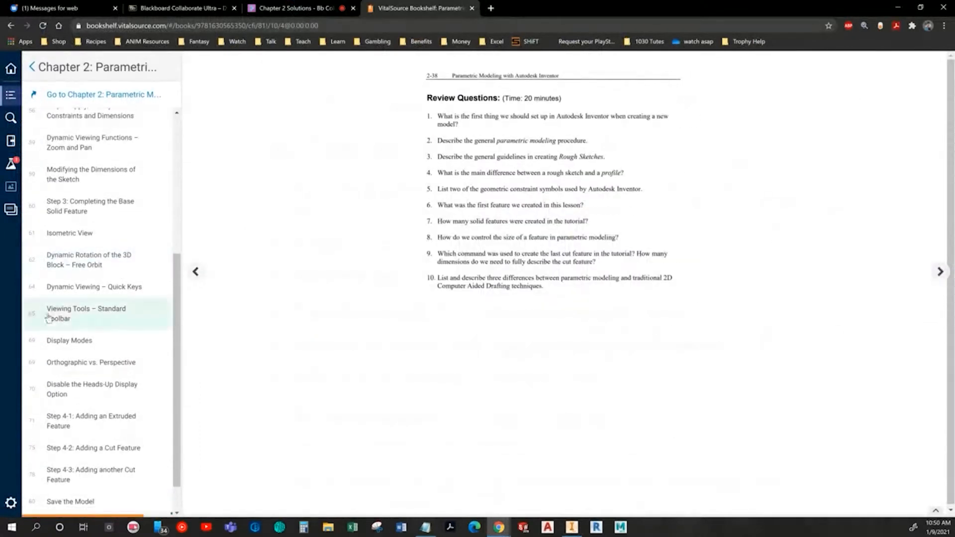
scroll(60, 323, "down", 1)
left_click(92, 505)
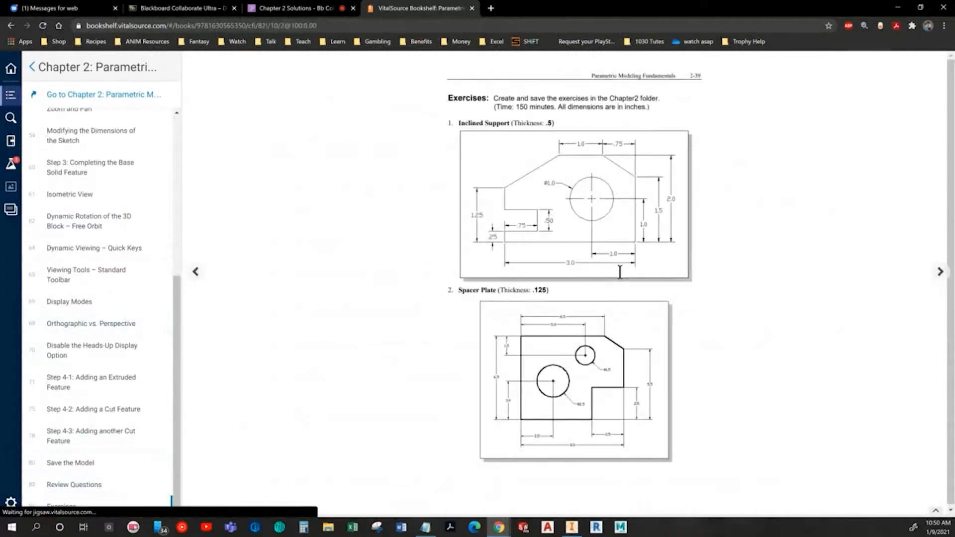
Step: Create a new part from the Standard (in).ipt template
key("alt+Tab")
left_click(19, 6)
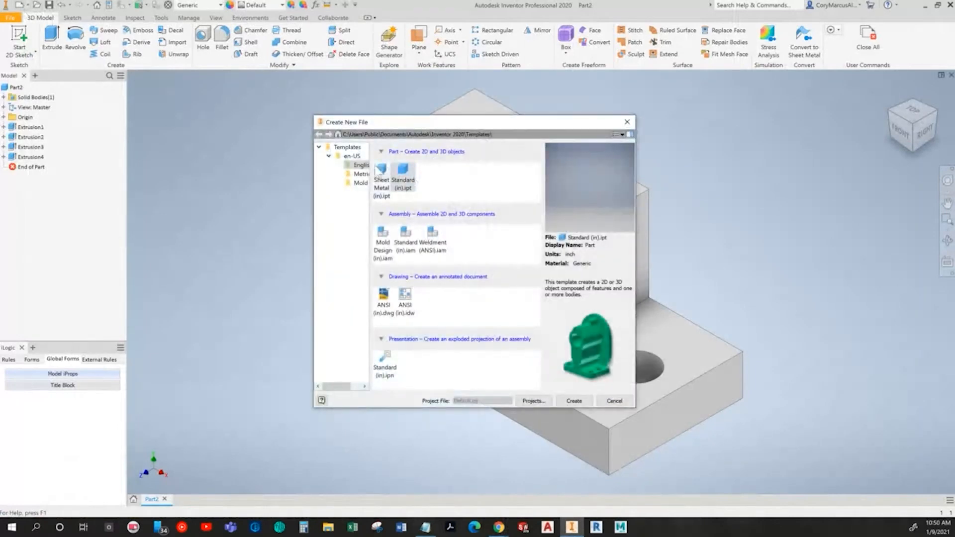
double_click(406, 188)
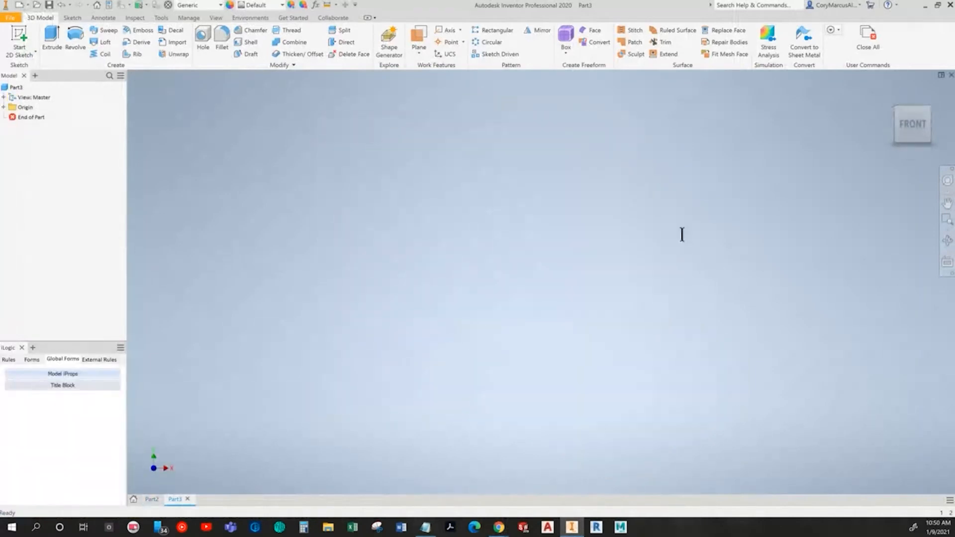
Step: Compare with the textbook exercise and start a new 2D sketch on an origin plane of the part
key("alt+Tab")
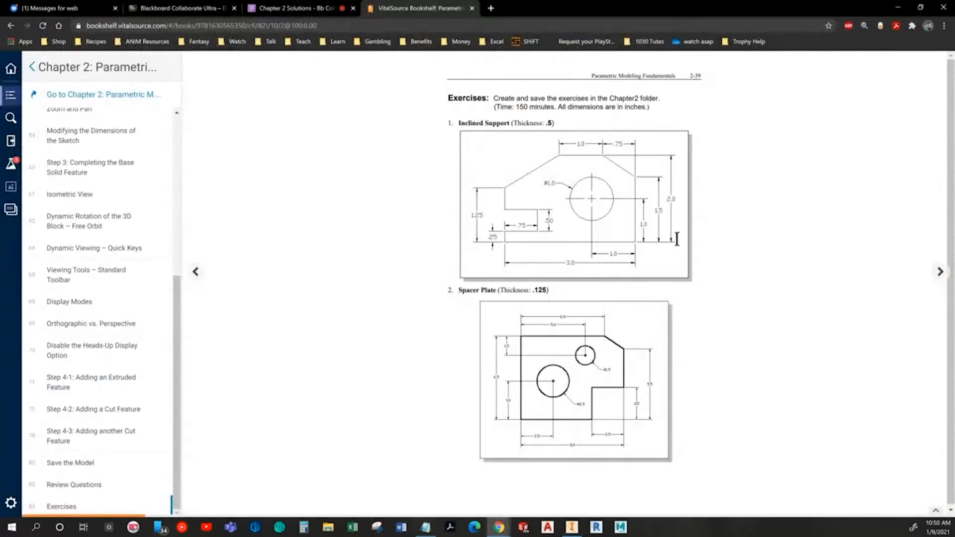
key("alt+Tab")
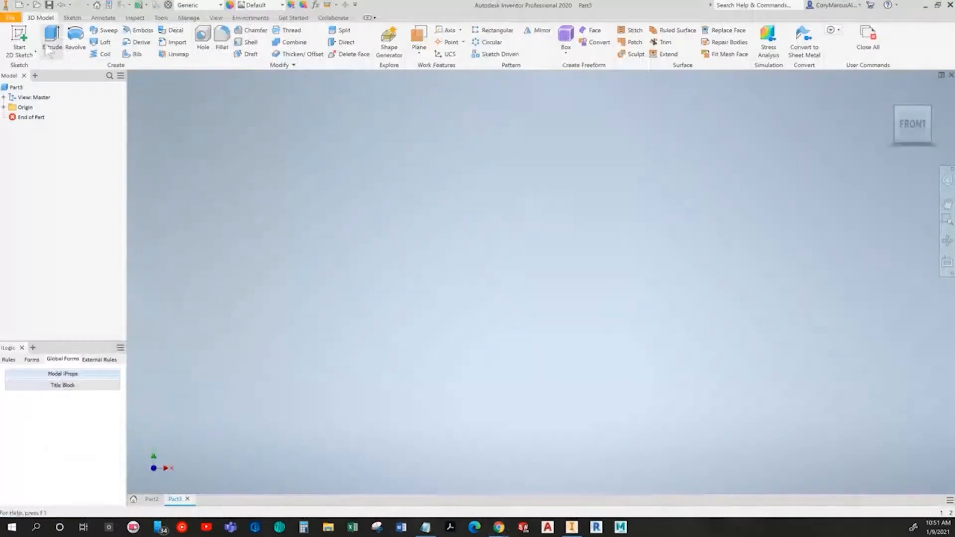
left_click(18, 39)
left_click(484, 150)
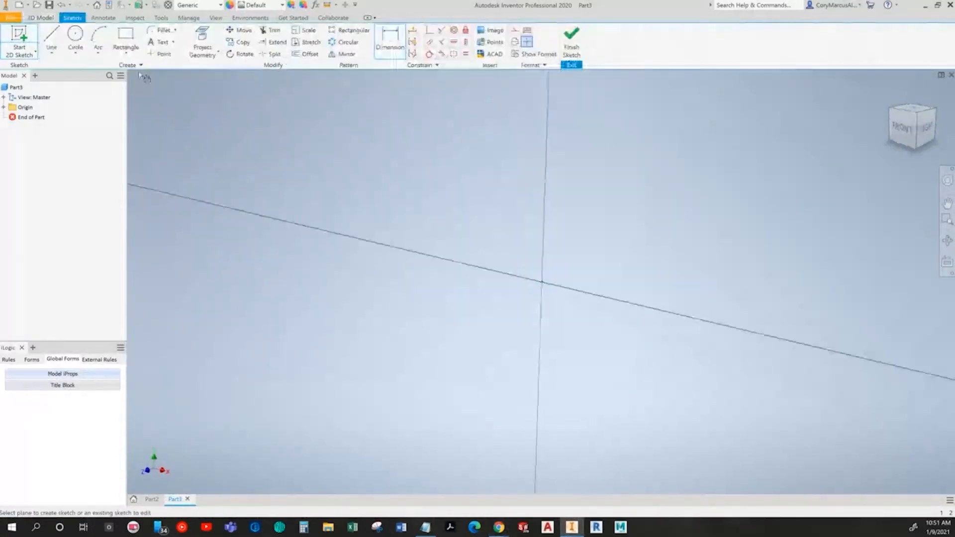
Step: Draw the bottom, right vertical, slanted and top edges of the Inclined Support outline with the Line tool
key("alt+Tab")
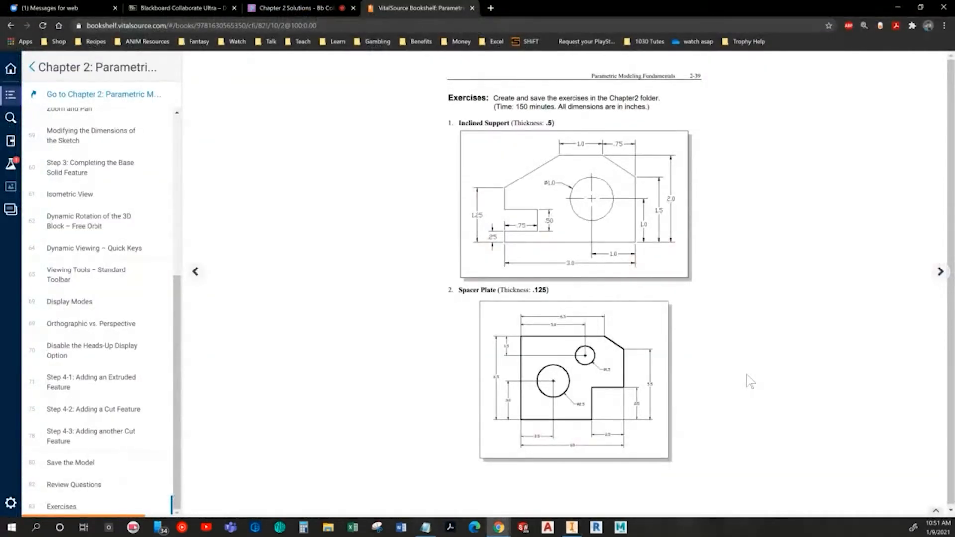
key("alt+Tab")
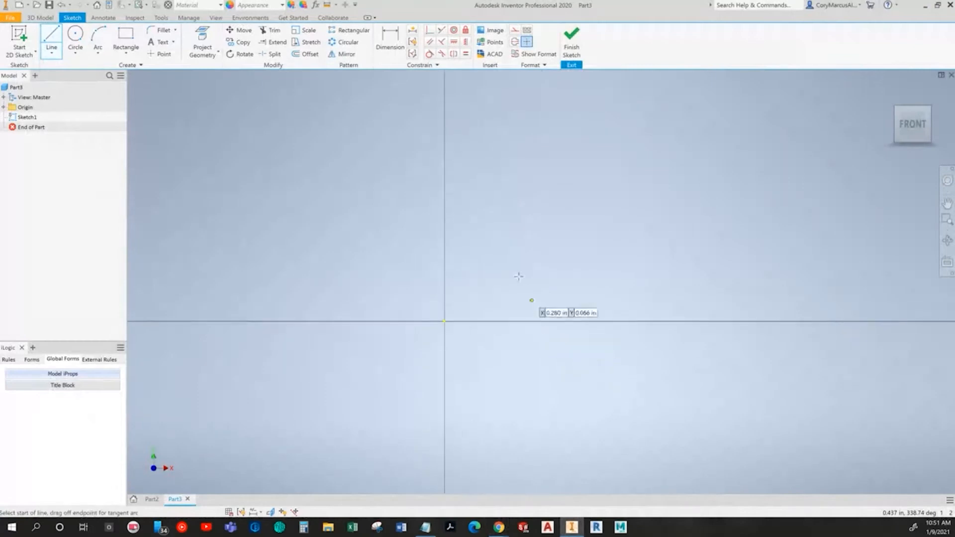
middle_click_drag(503, 277, 327, 335)
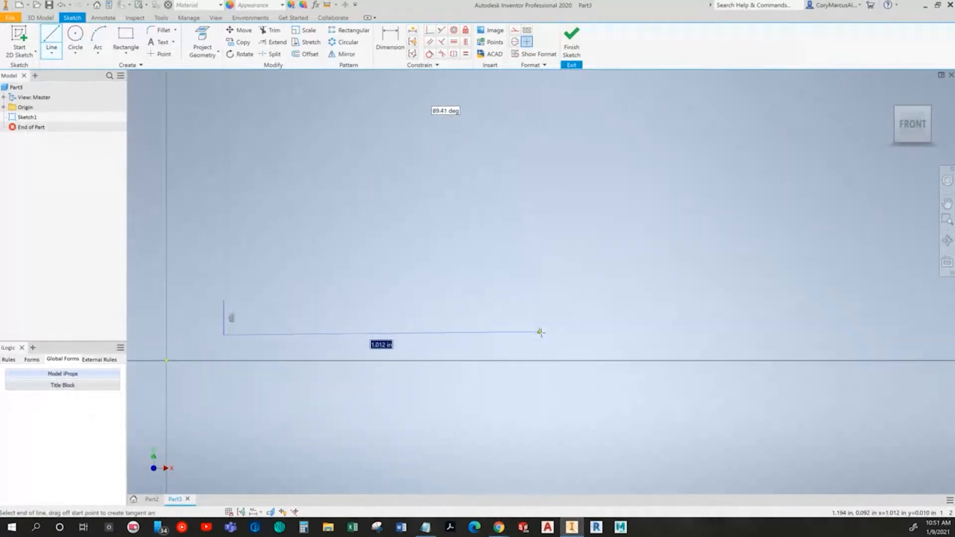
left_click(542, 334)
key("alt+Tab")
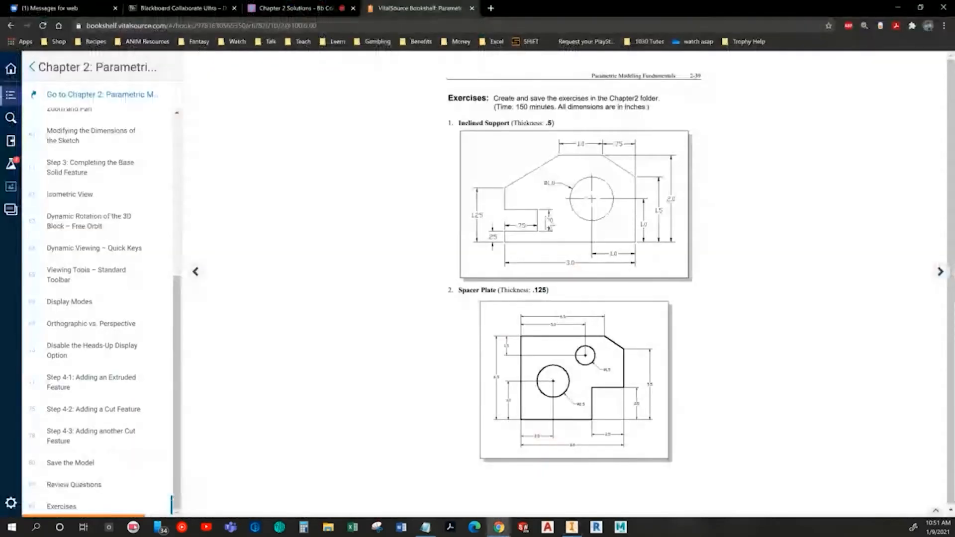
key("alt+Tab")
left_click(544, 199)
key("alt+Tab")
key("alt+Tab")
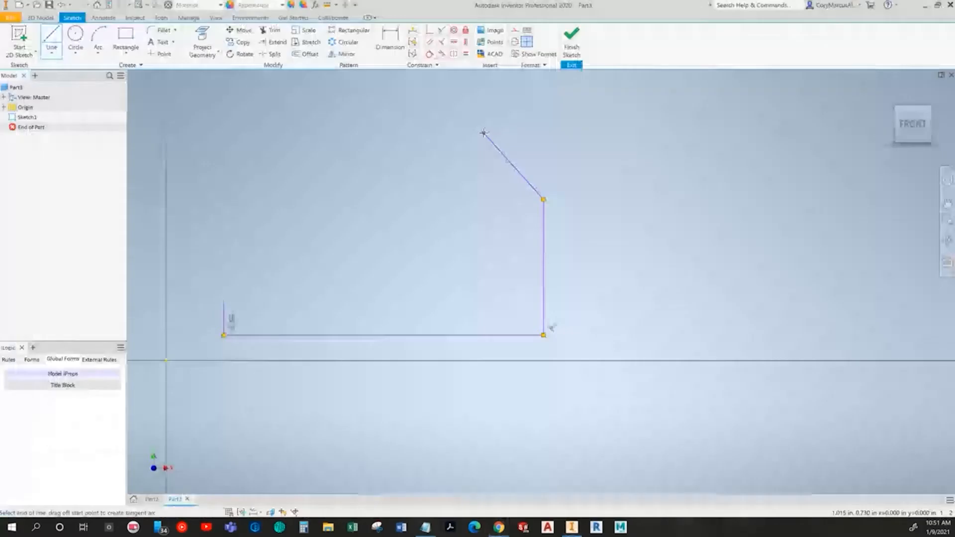
left_click(483, 133)
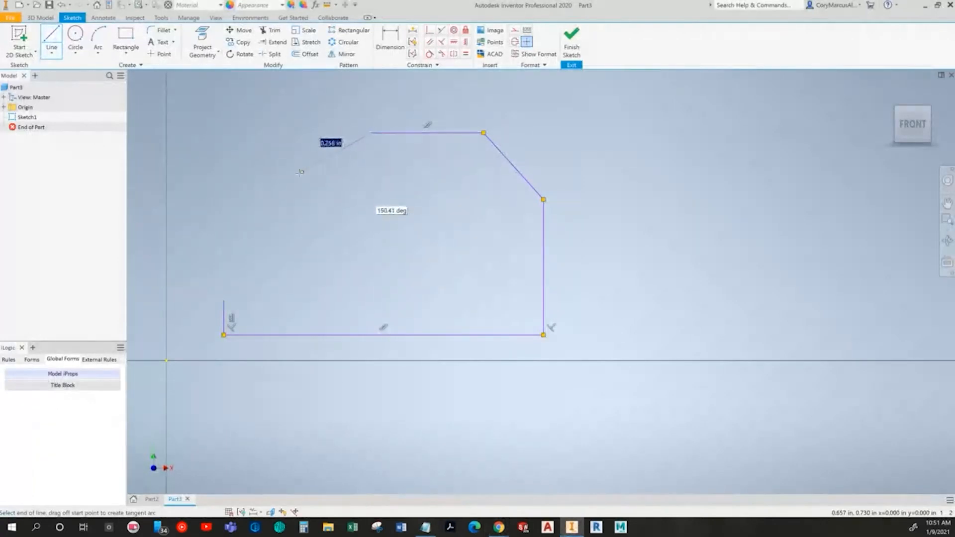
key("alt+Tab")
key("alt+Tab")
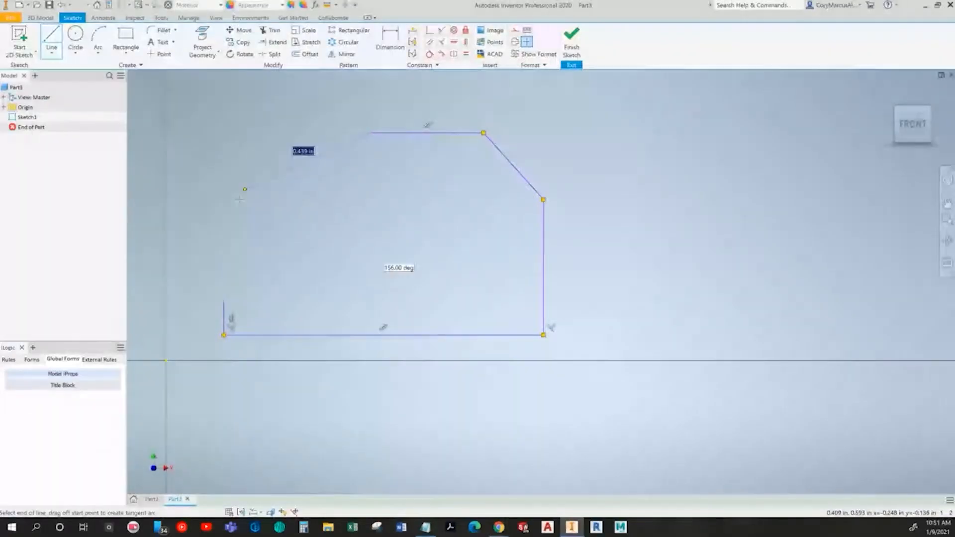
Step: Complete the outline with the upper-left slope, left edge and rectangular notch, closing it at the bottom edge
left_click(223, 205)
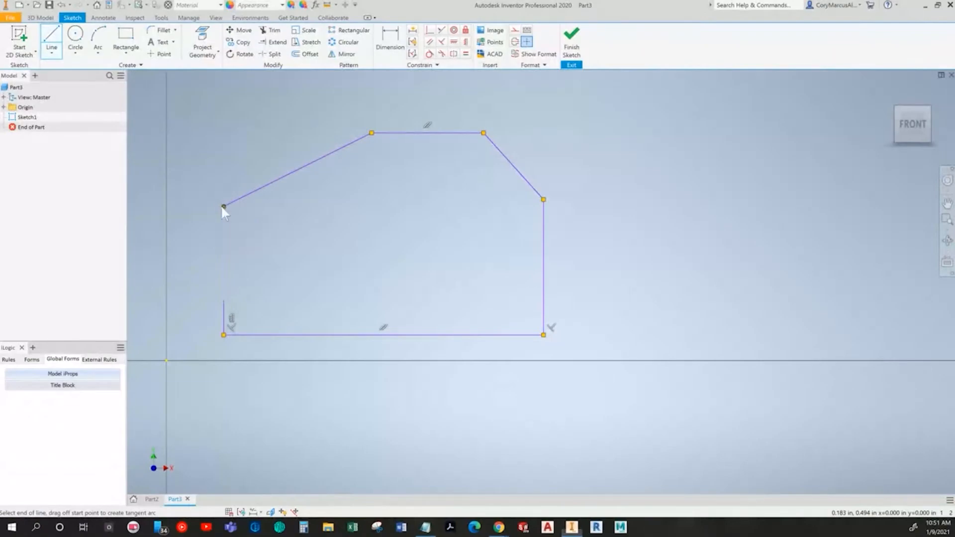
key("alt+Tab")
key("alt+Tab")
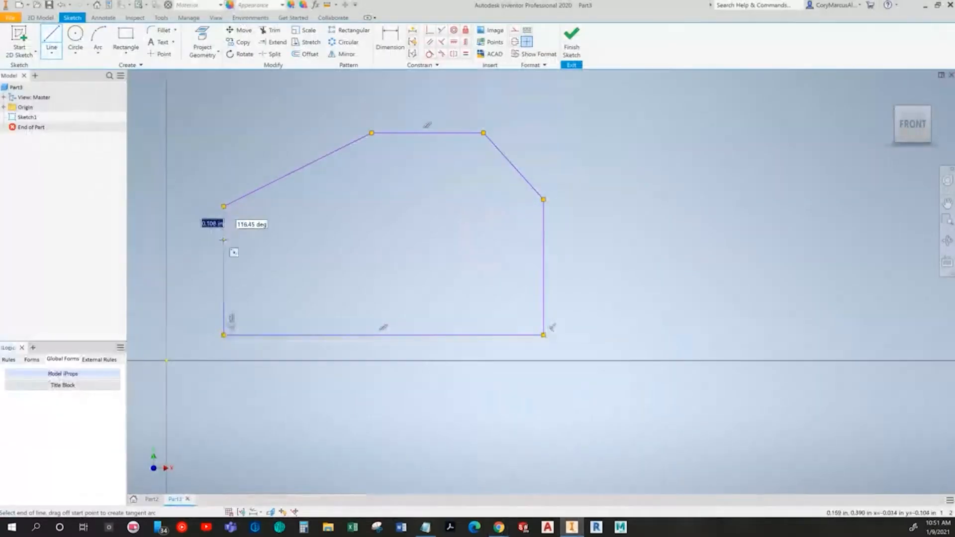
left_click(225, 242)
key("alt+Tab")
key("alt+Tab")
left_click(323, 242)
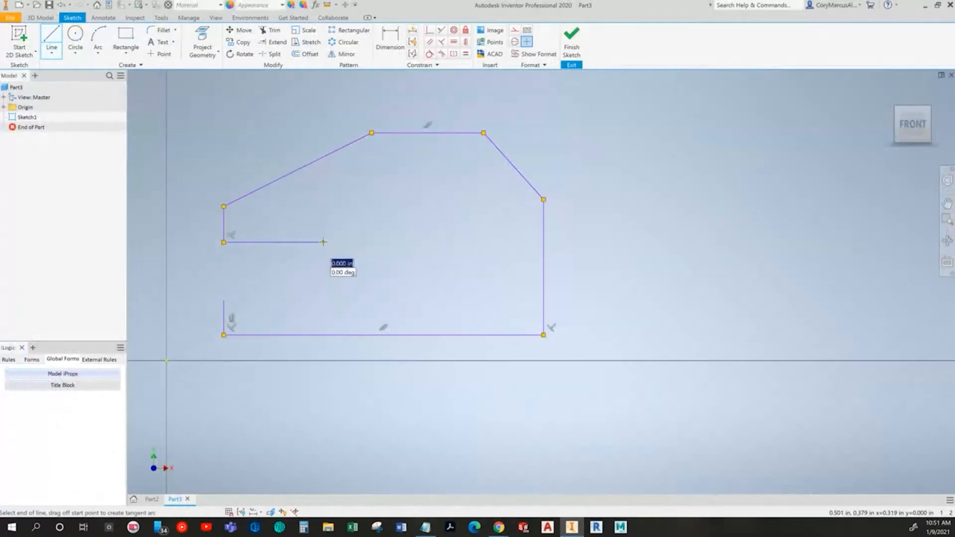
left_click(323, 299)
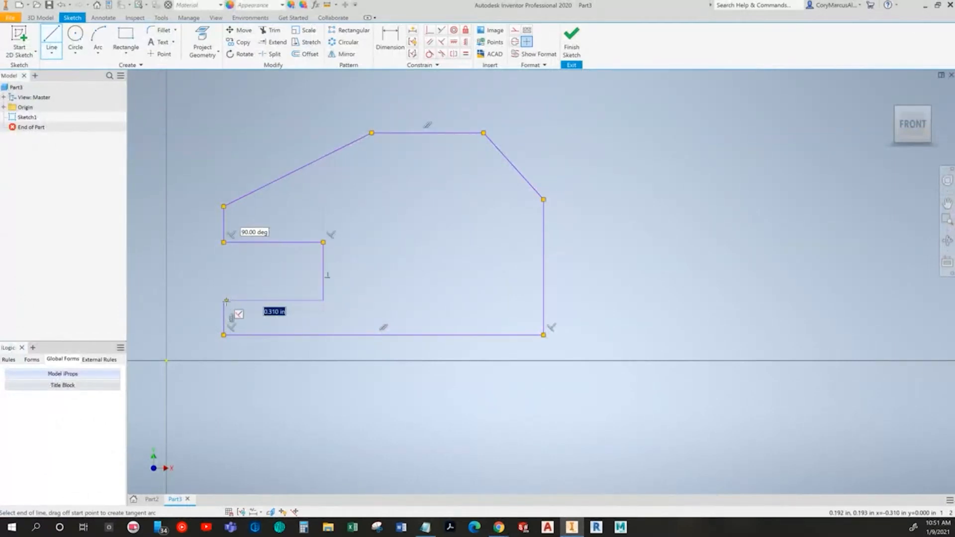
left_click(223, 300)
key("Escape")
Step: Draw a circle inside the outline, centred in its upper-right region
middle_click_drag(387, 298, 430, 303)
key("alt+Tab")
key("alt+Tab")
left_click(69, 50)
left_click(475, 236)
left_click(434, 195)
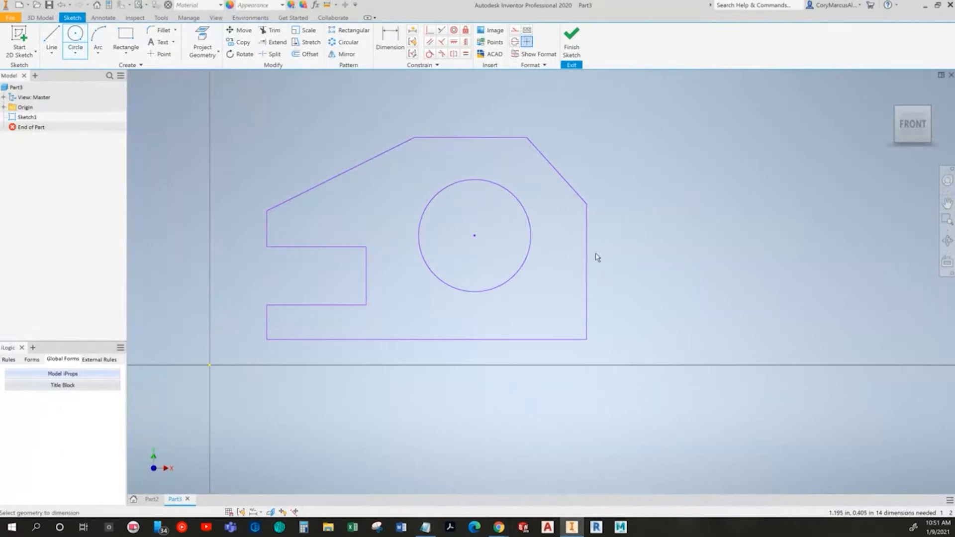
Step: Dimension the bottom edge of the profile to 3 in
key("alt+Tab")
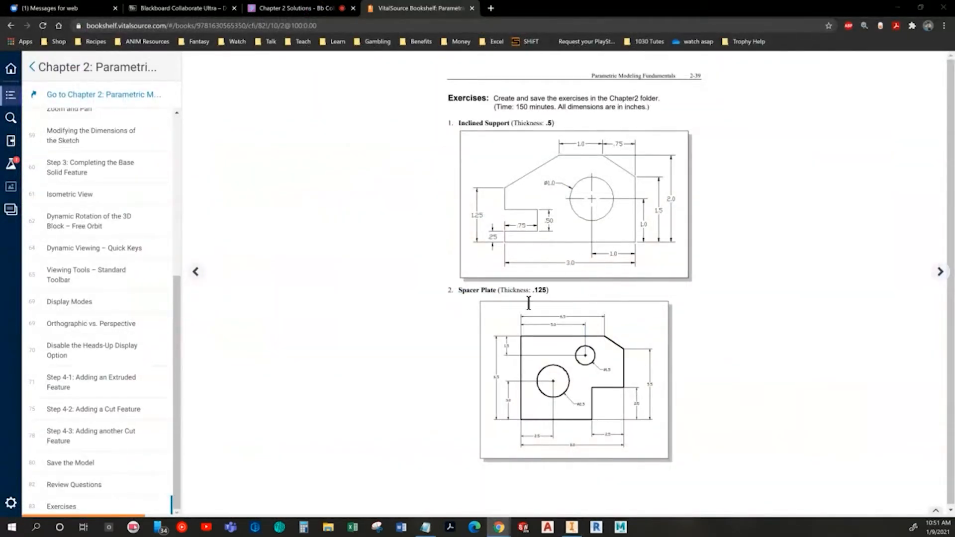
key("alt+Tab")
key("d")
left_click(434, 339)
left_click(432, 367)
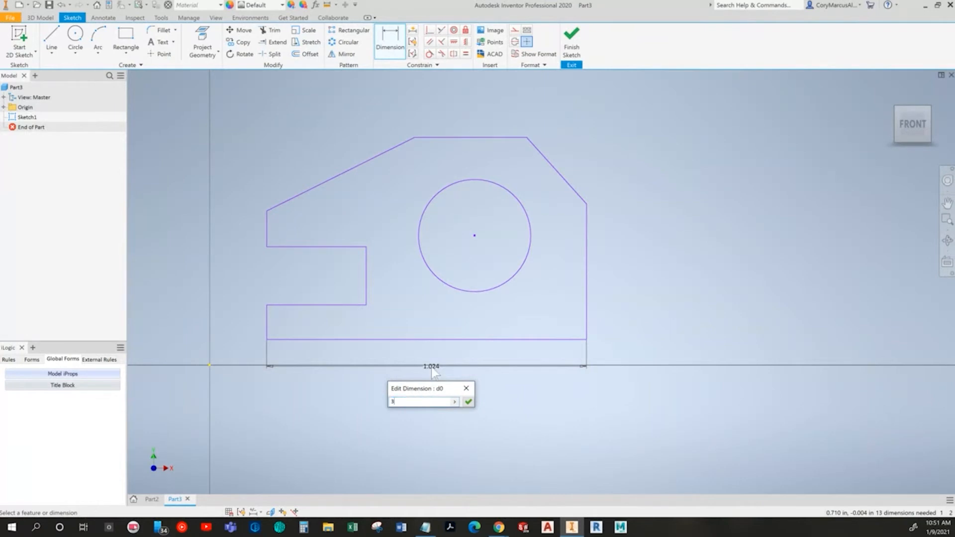
key("Return")
scroll(525, 330, "down", 5)
middle_click_drag(526, 331, 299, 345)
key("Escape")
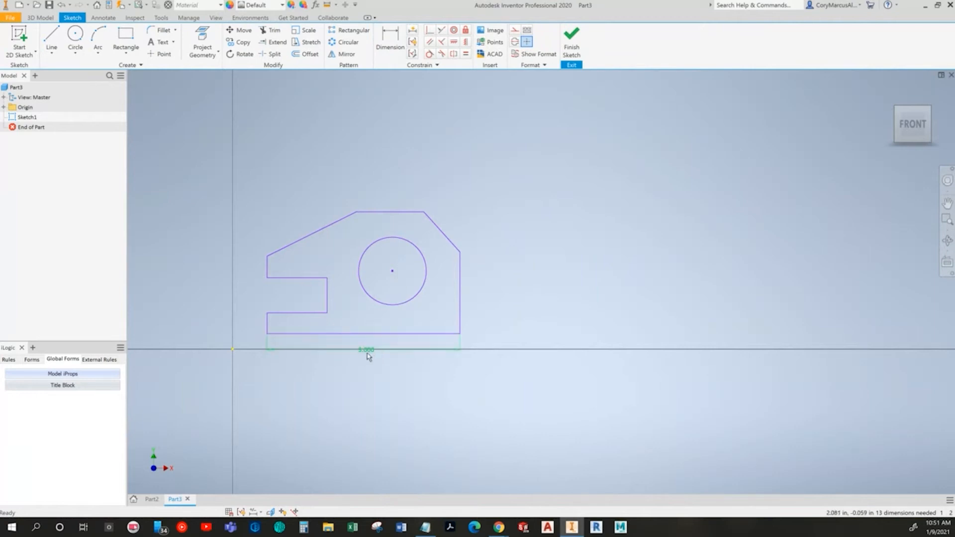
Step: Dimension the overall height between the top and bottom edges to 2 in
key("alt+Tab")
key("alt+Tab")
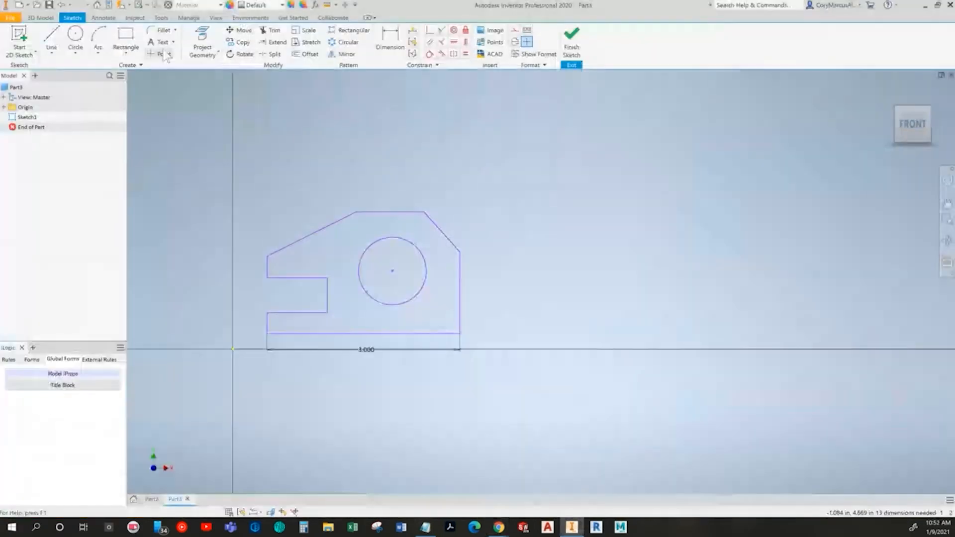
left_click(390, 41)
left_click(411, 213)
left_click(458, 334)
key("Escape")
key("d")
left_click(451, 334)
left_click(406, 215)
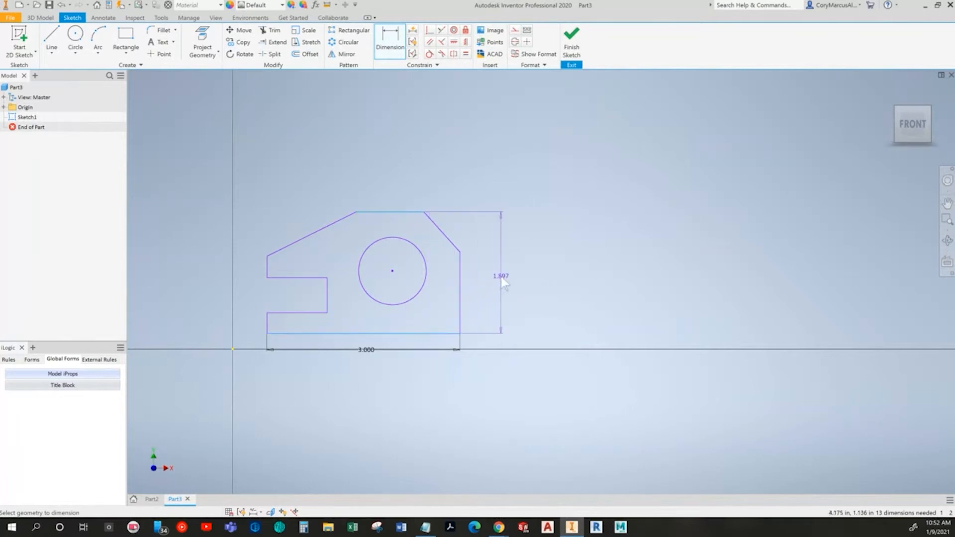
left_click(500, 276)
key("alt+Tab")
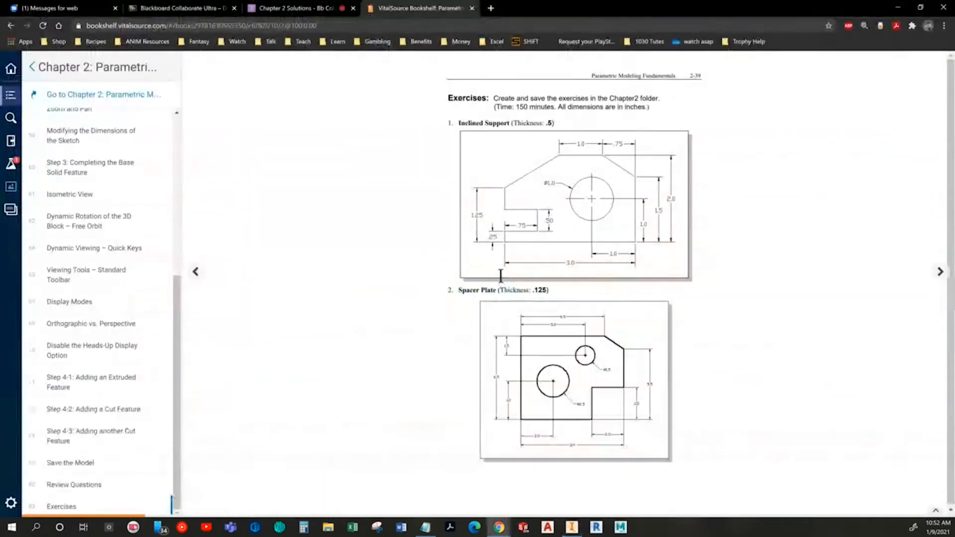
key("alt+Tab")
type("2")
key("Return")
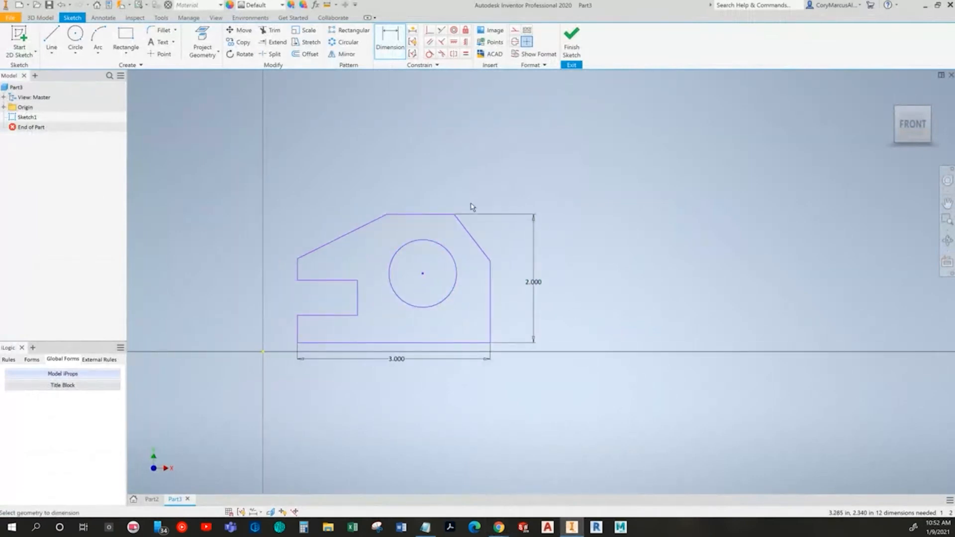
Step: Dimension the horizontal distance from the top-right corner to the right edge as .75 in
key("alt+Tab")
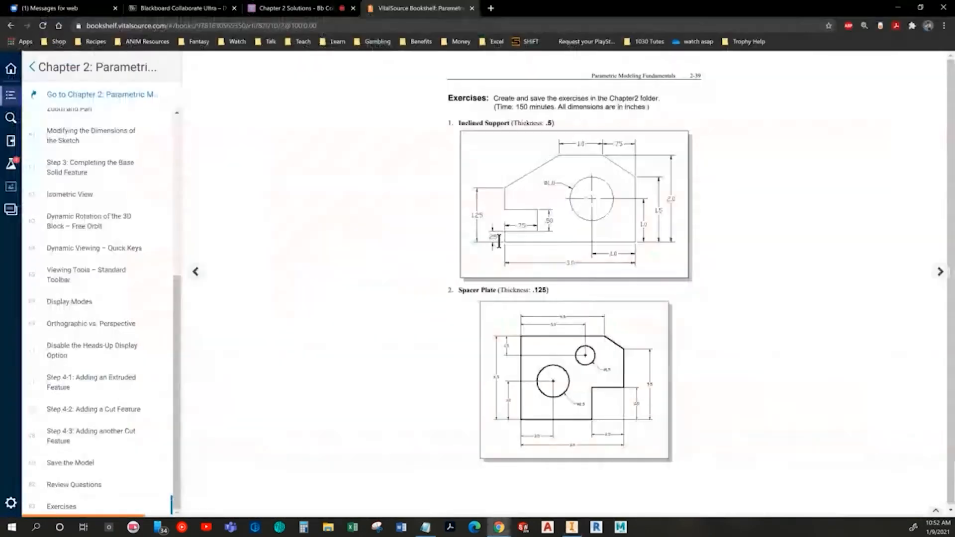
key("alt+Tab")
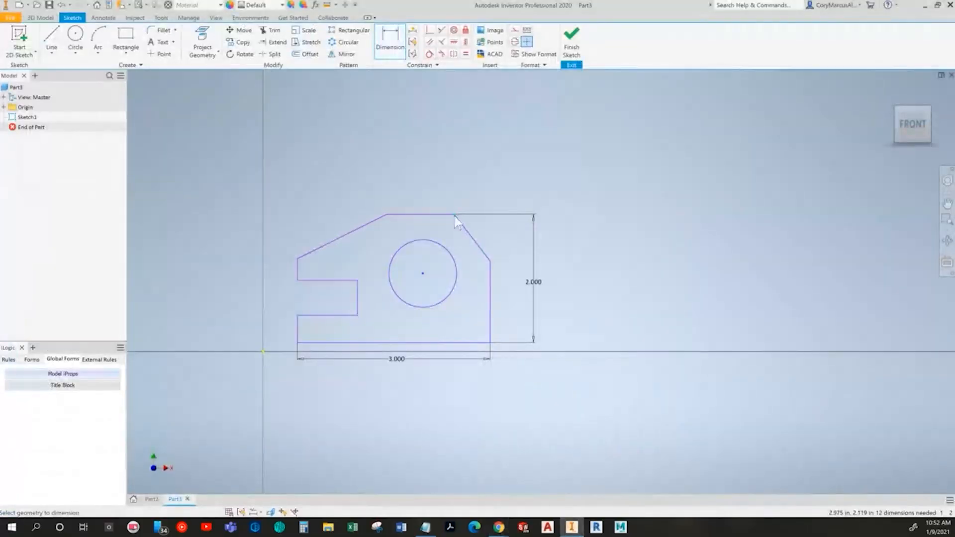
left_click(490, 292)
left_click(454, 214)
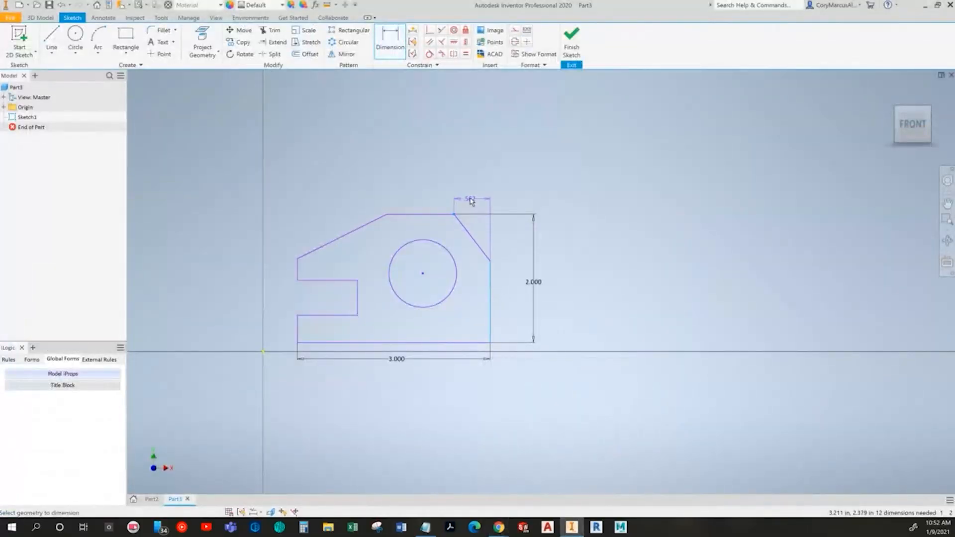
left_click(472, 194)
key("alt+Tab")
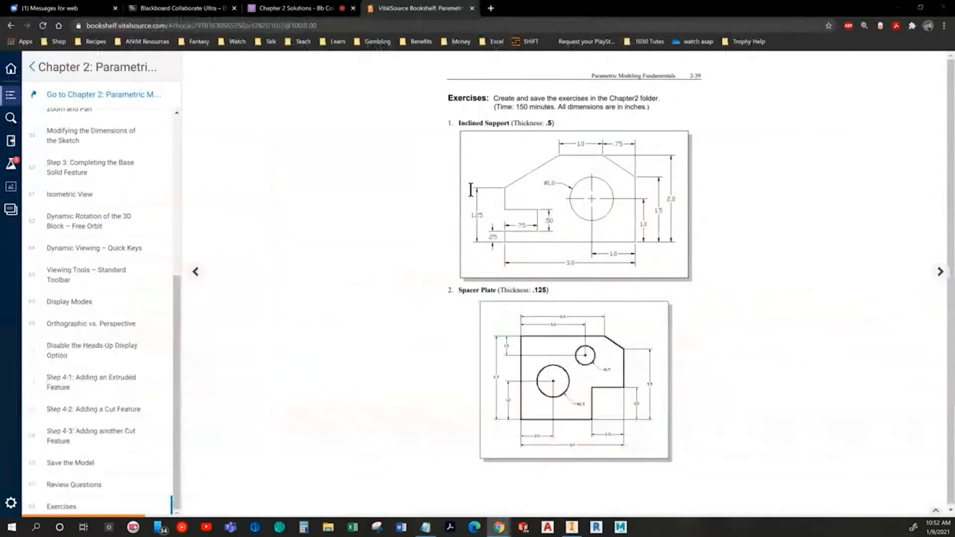
key("alt+Tab")
type(".75")
key("Return")
Step: Dimension the length of the top edge to 1 in
key("alt+Tab")
key("alt+Tab")
left_click(422, 215)
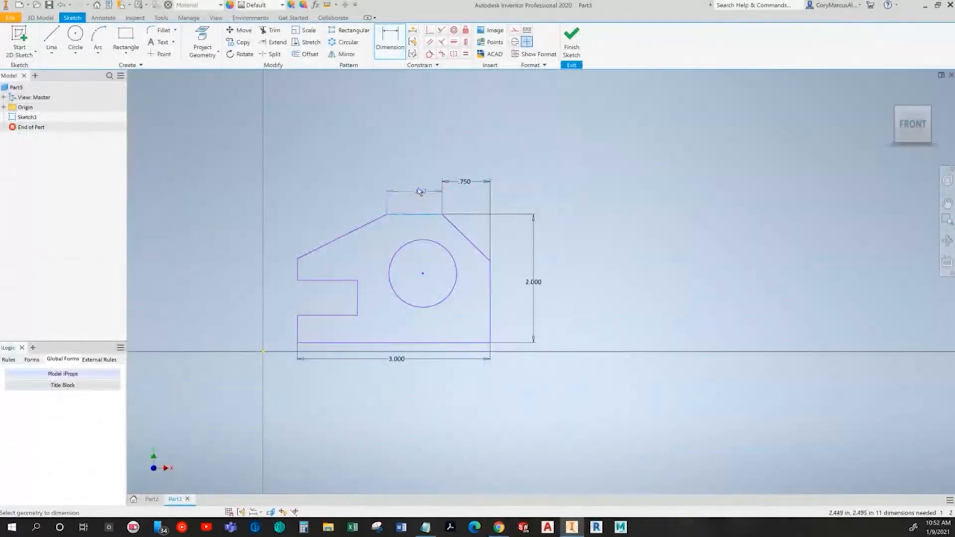
left_click(416, 187)
type("1")
key("Return")
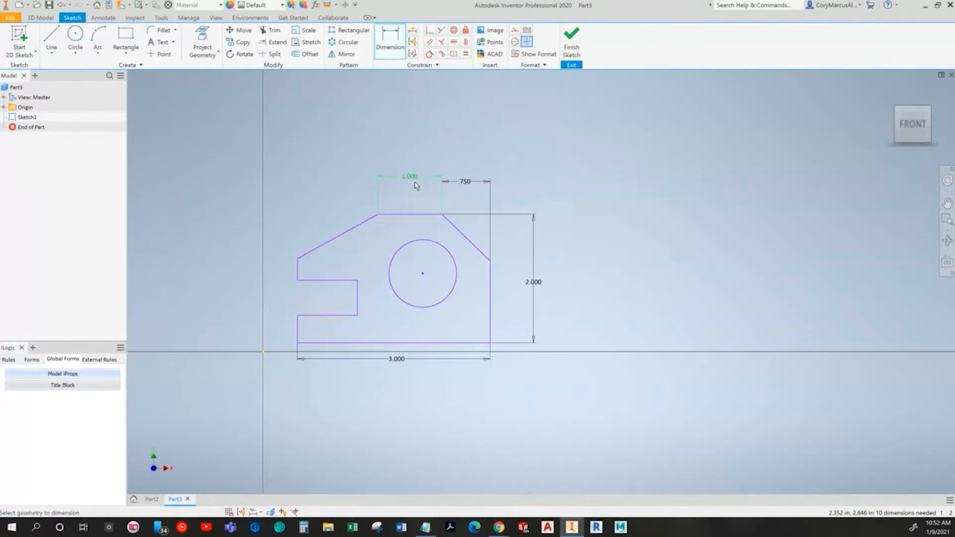
Step: Dimension the short lower-left vertical edge below the notch to .25 in
key("alt+Tab")
key("alt+Tab")
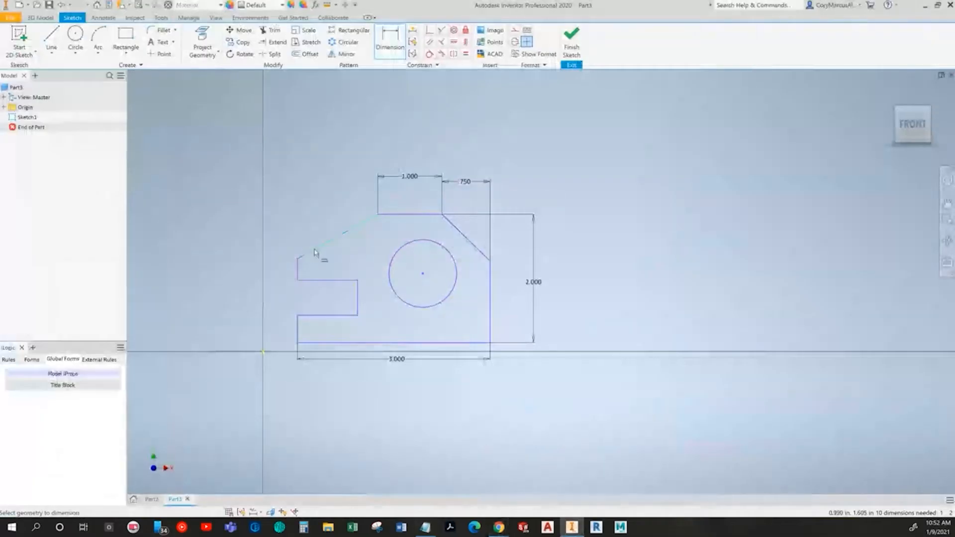
key("alt+Tab")
key("alt+Tab")
left_click(298, 329)
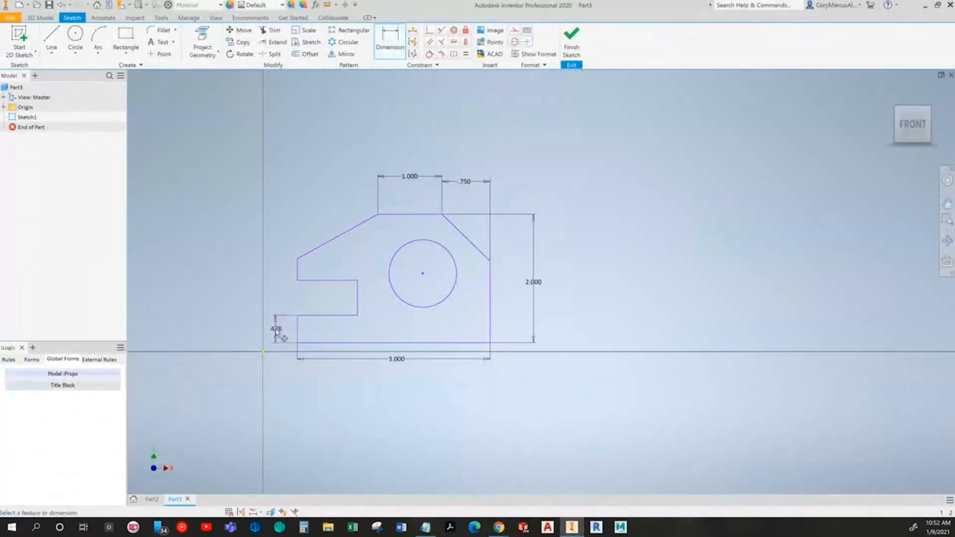
left_click(277, 332)
type(".25")
key("Return")
Step: Dimension the height of the left edge's upper corner above the bottom to 1.25 in
key("alt+Tab")
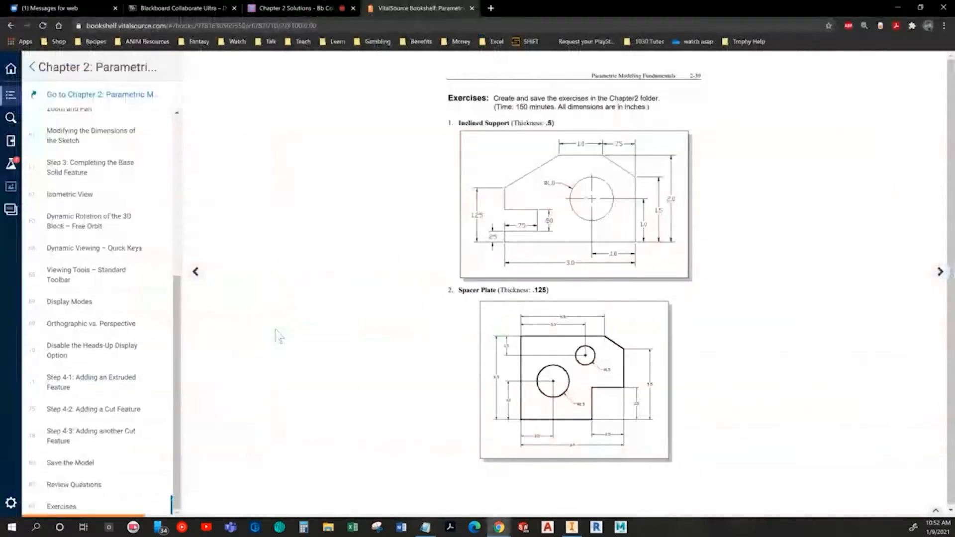
key("alt+Tab")
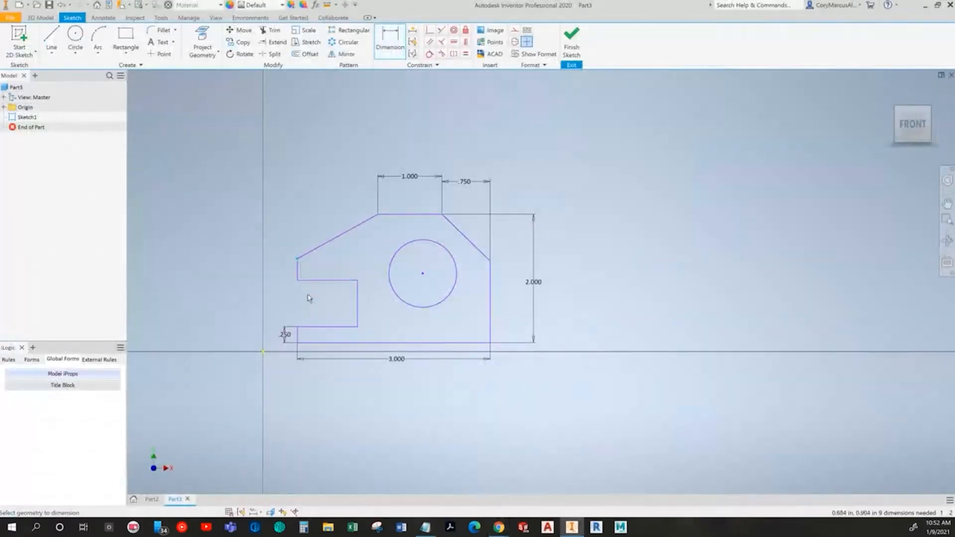
left_click(284, 341)
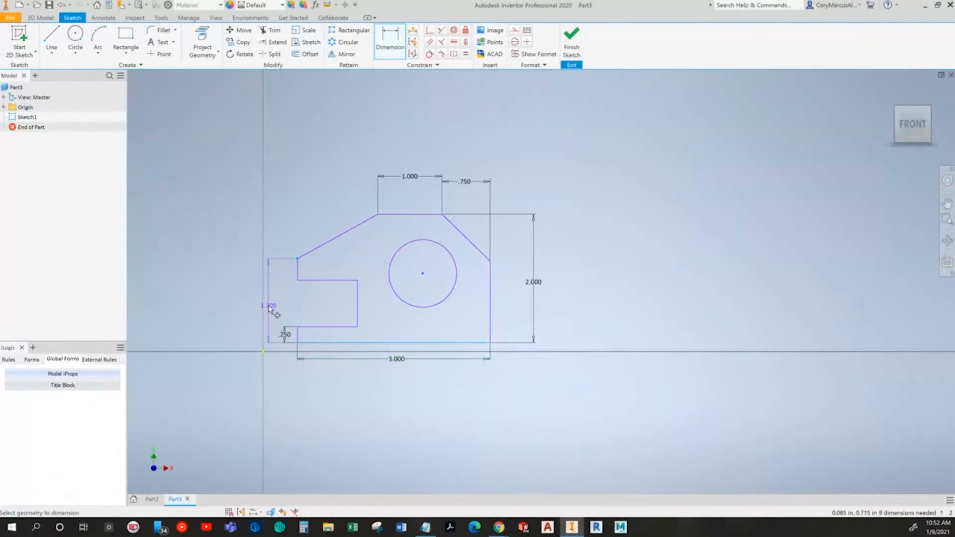
left_click(269, 308)
type("1.25")
key("Return")
Step: Dimension the right vertical edge's height to 1.5 in, checking the textbook drawing
key("alt+Tab")
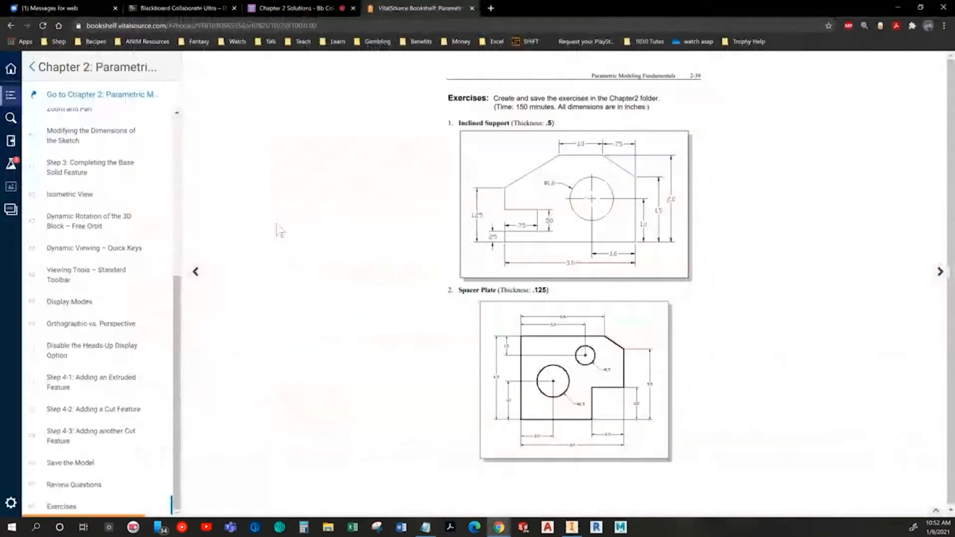
key("alt+Tab")
left_click(490, 298)
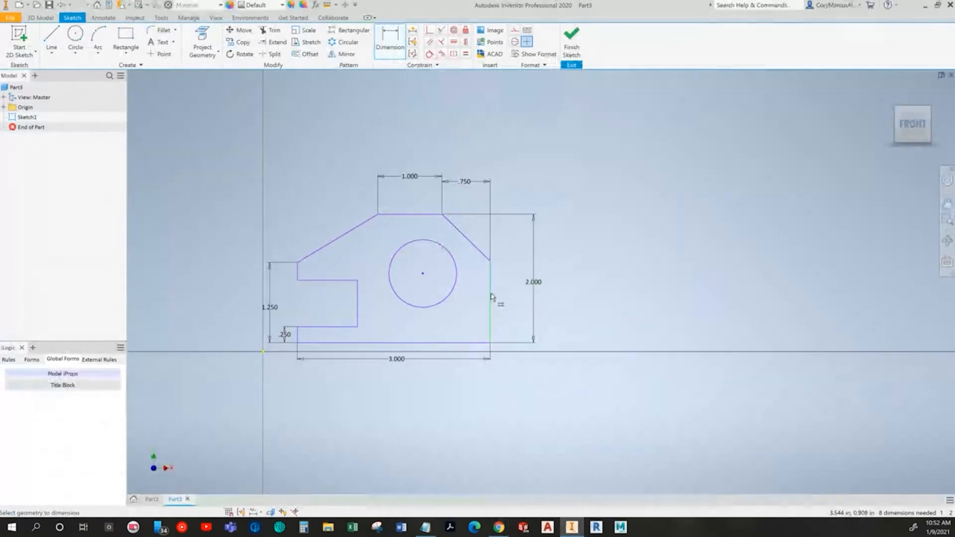
left_click(516, 305)
type("1.5")
key("Return")
key("alt+Tab")
key("alt+Tab")
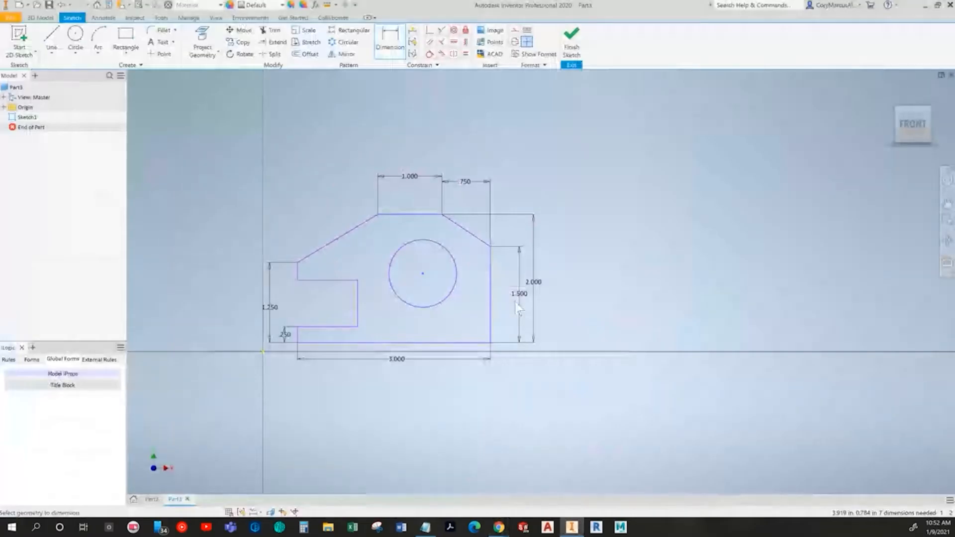
Step: Dimension the circle's diameter as 1 in
left_click(449, 304)
left_click(453, 316)
key("Return")
left_click(451, 293)
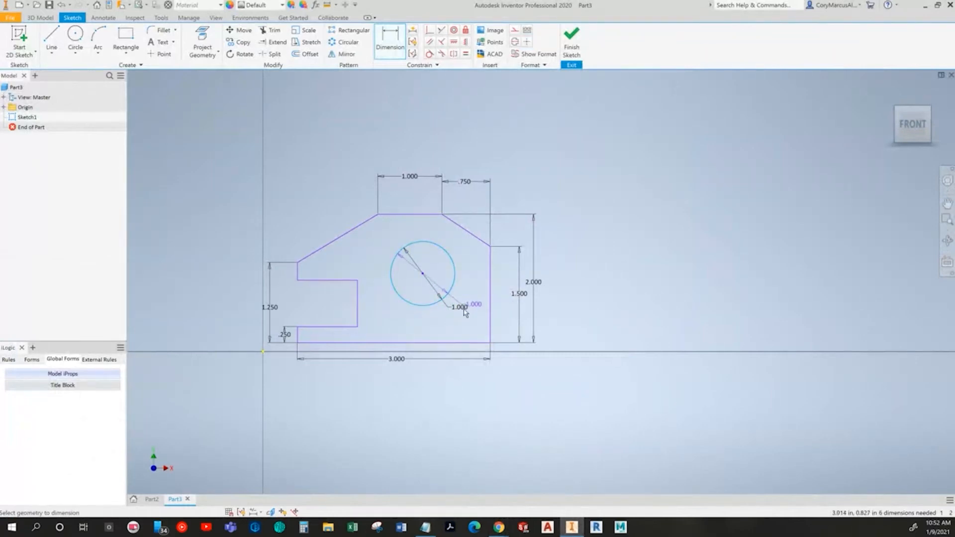
left_click(466, 343)
Step: Dimension the circle centre's height above the bottom edge to 1 in
left_click(504, 316)
type("1.0785381")
key("Return")
key("alt+Tab")
key("alt+Tab")
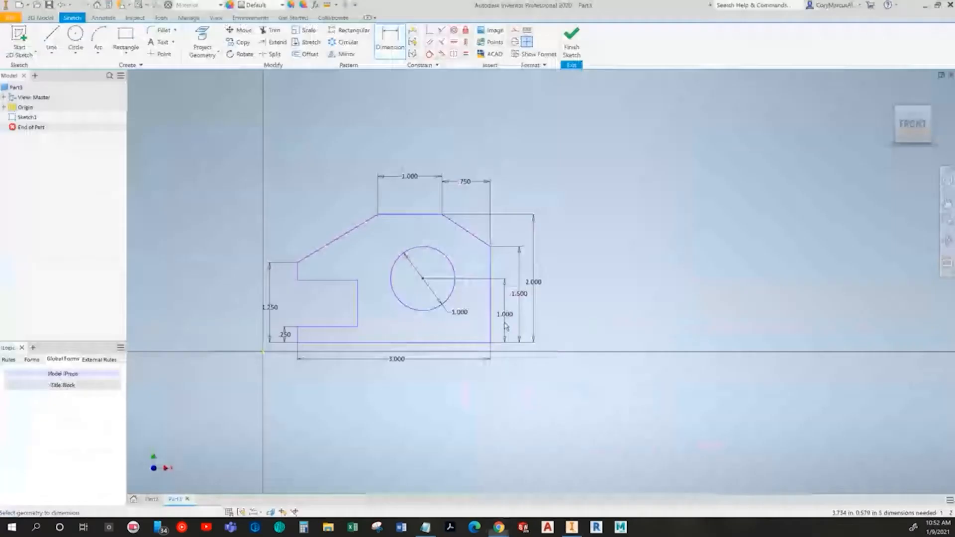
Step: Dimension the horizontal distance from the circle centre to the right edge to 1 in
left_click(450, 296)
left_click(489, 316)
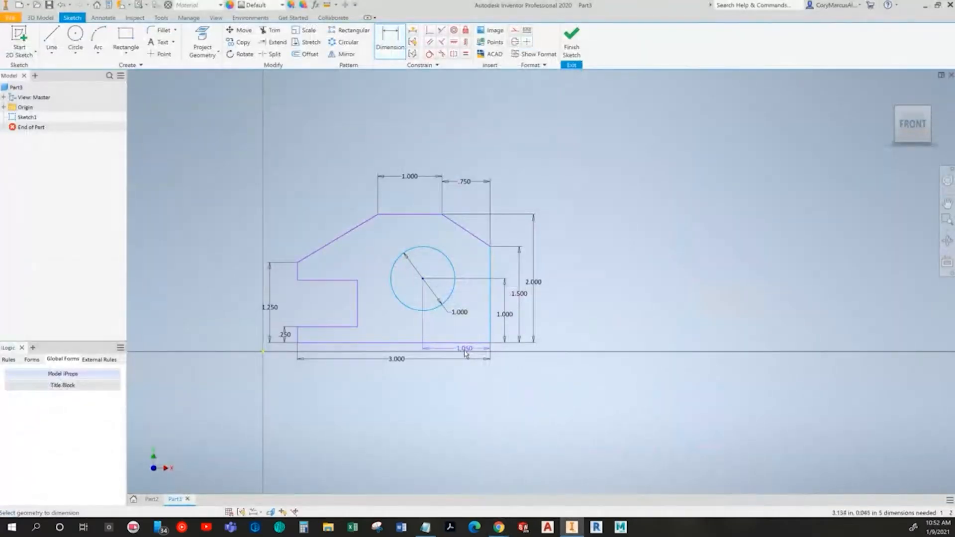
left_click(461, 354)
type("1.0497667")
key("Return")
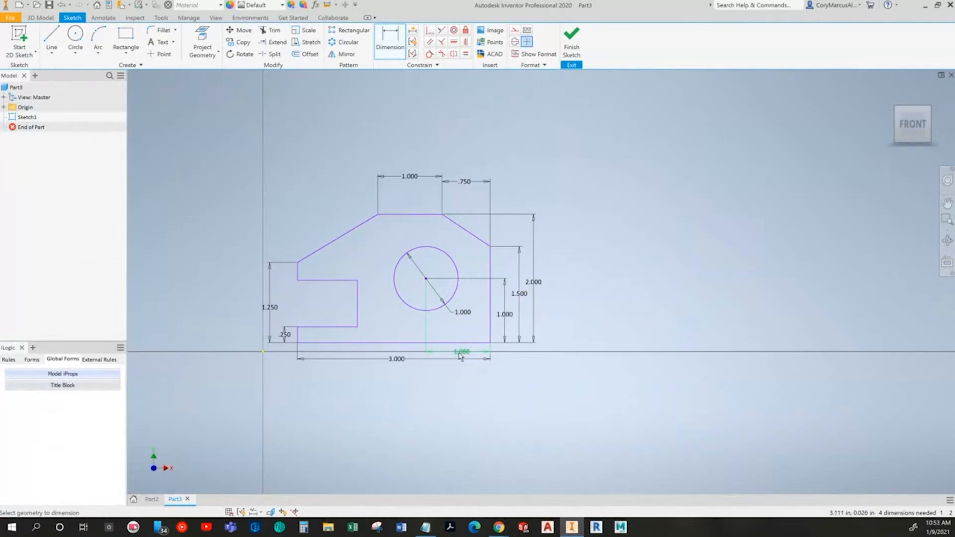
key("alt+Tab")
Step: Dimension the notch's vertical height to .5 in
key("alt+Tab")
Step: Dimension the notch's horizontal depth as .75 in
left_click(327, 327)
left_click(328, 313)
key("Return")
key("alt+Tab")
key("alt+Tab")
left_click(346, 302)
left_click(360, 302)
type(".5")
key("Return")
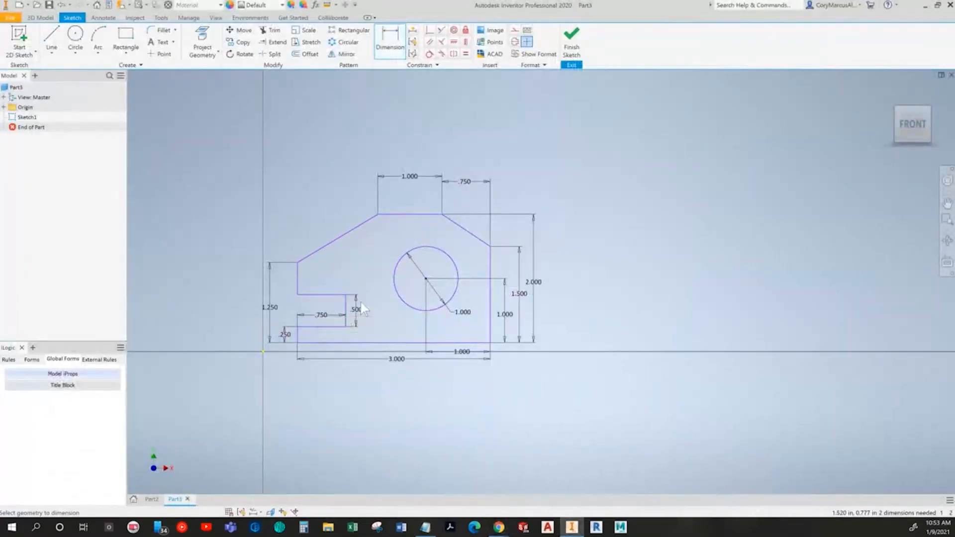
key("alt+Tab")
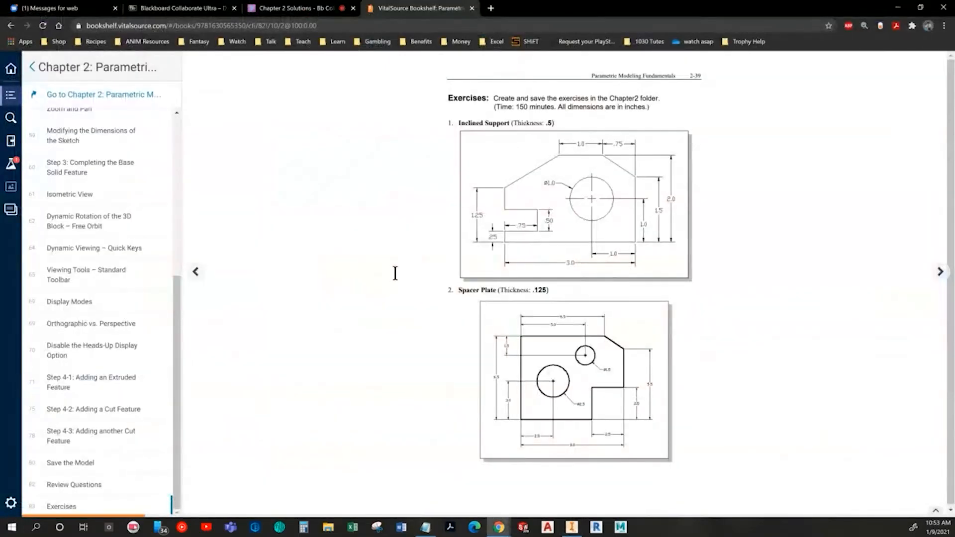
key("alt+Tab")
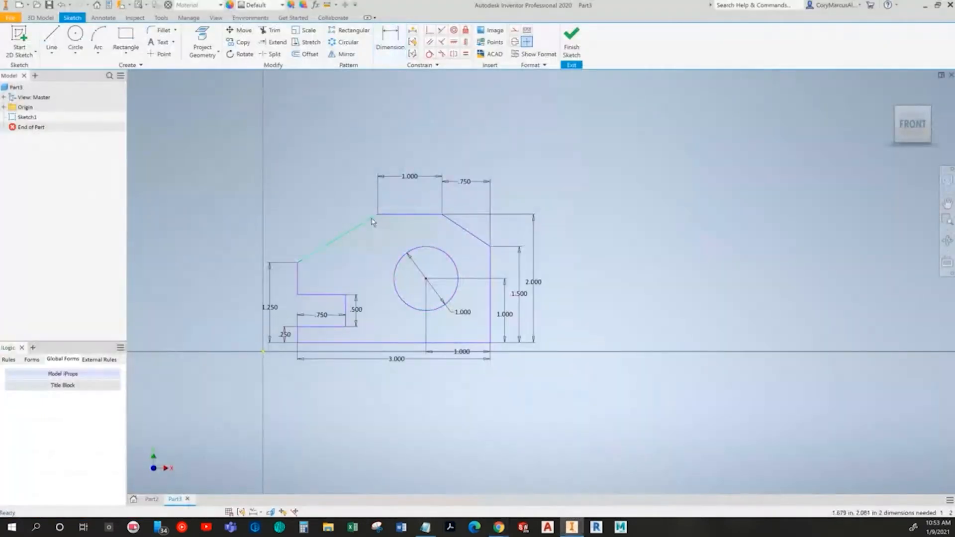
middle_click_drag(509, 322, 525, 309)
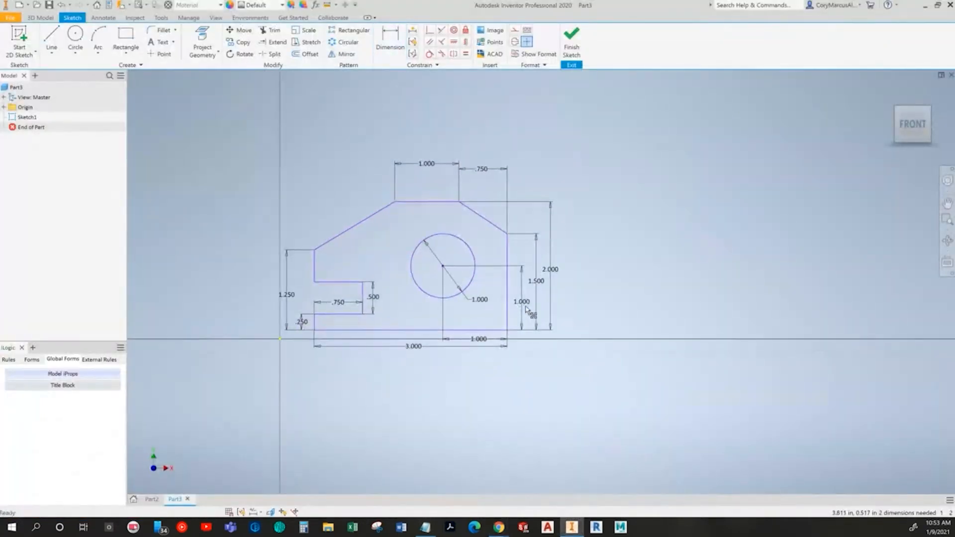
left_click(520, 271)
mouse_move(442, 266)
left_mouse_down()
mouse_move(801, 236)
mouse_move(761, 194)
mouse_move(591, 183)
mouse_move(655, 220)
mouse_move(413, 232)
left_mouse_up()
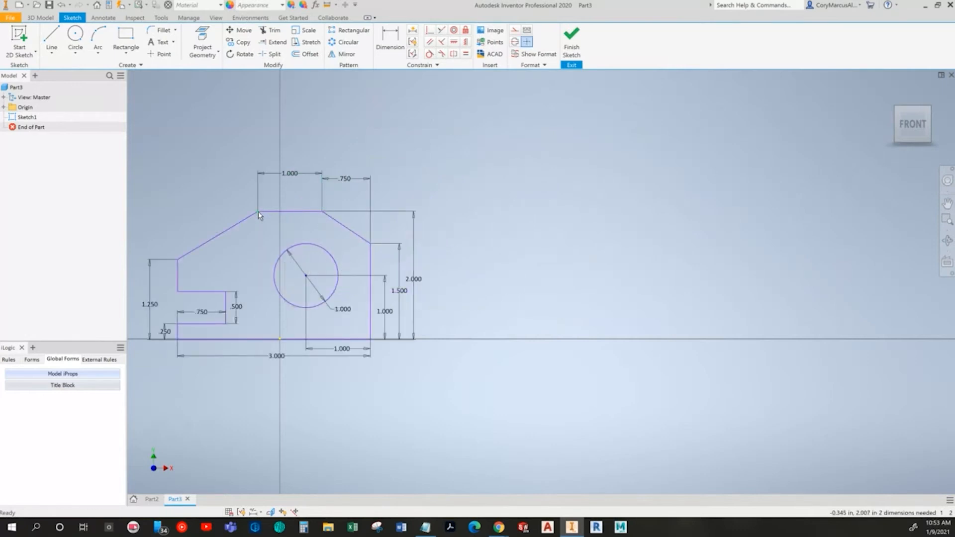
mouse_move(257, 212)
left_mouse_down()
mouse_move(408, 179)
mouse_move(491, 195)
mouse_move(484, 188)
left_mouse_up()
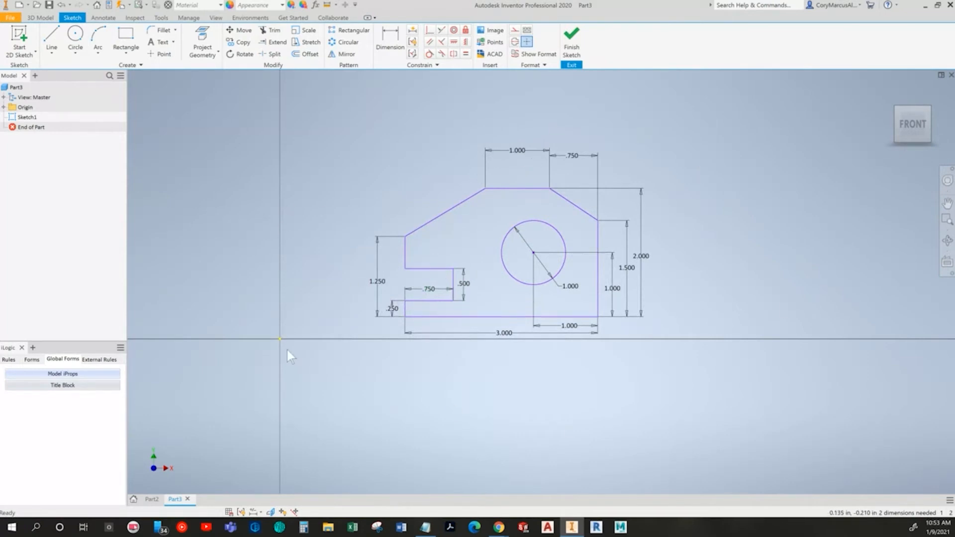
Step: Try to move the profile so the circle centre sits on the sketch origin point, undoing each attempt
left_click(4, 108)
left_click(41, 177)
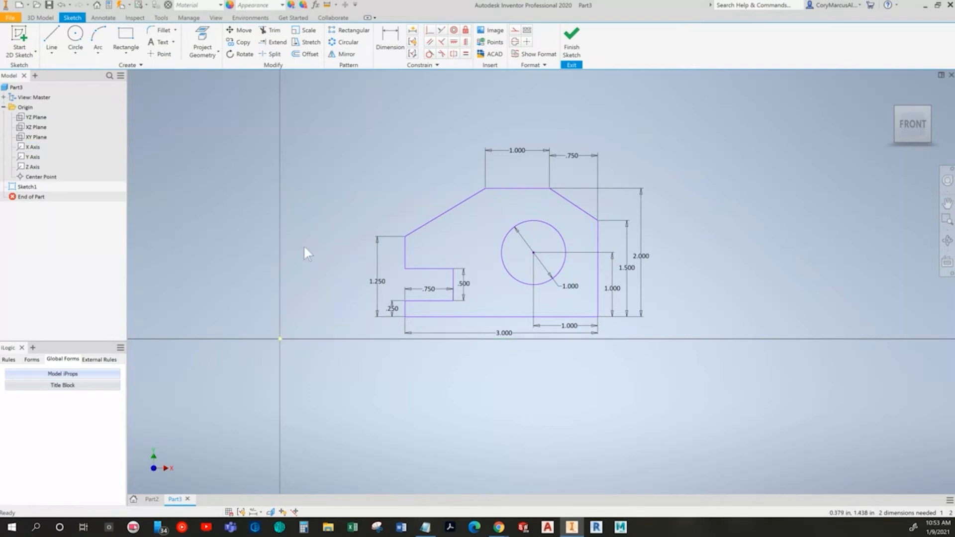
middle_click_drag(440, 273, 498, 245)
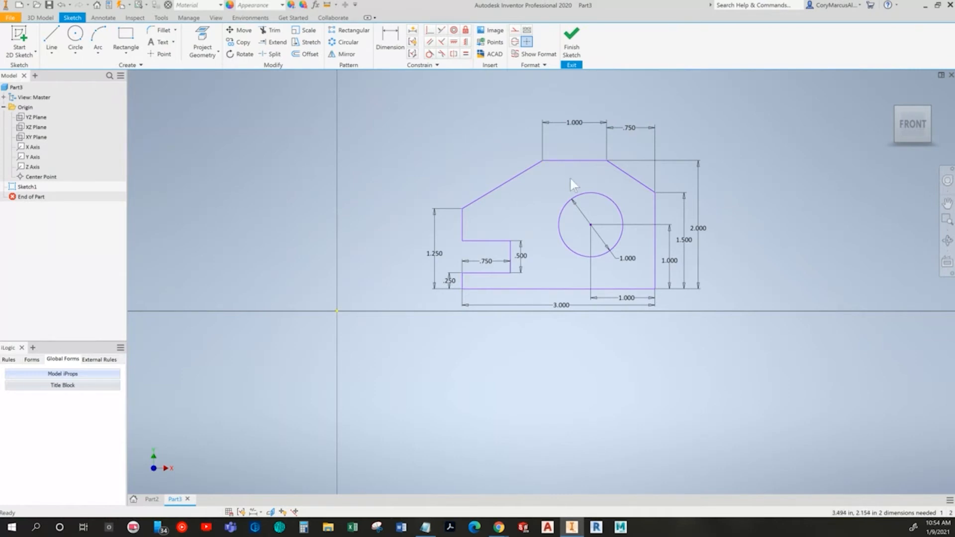
mouse_move(591, 225)
left_mouse_down()
mouse_move(581, 213)
mouse_move(379, 232)
mouse_move(339, 312)
left_mouse_up()
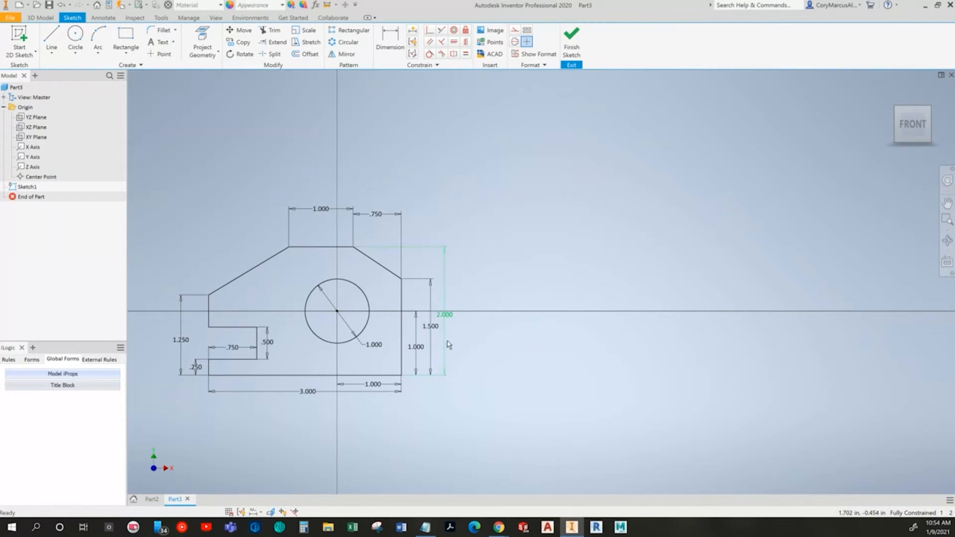
key("ctrl+z")
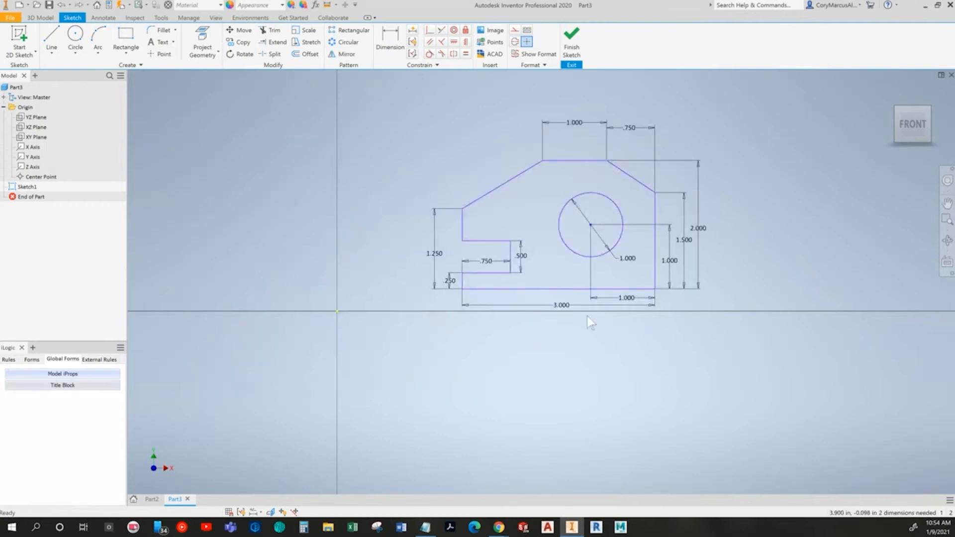
mouse_move(592, 229)
left_mouse_down()
mouse_move(343, 233)
mouse_move(337, 311)
left_mouse_up()
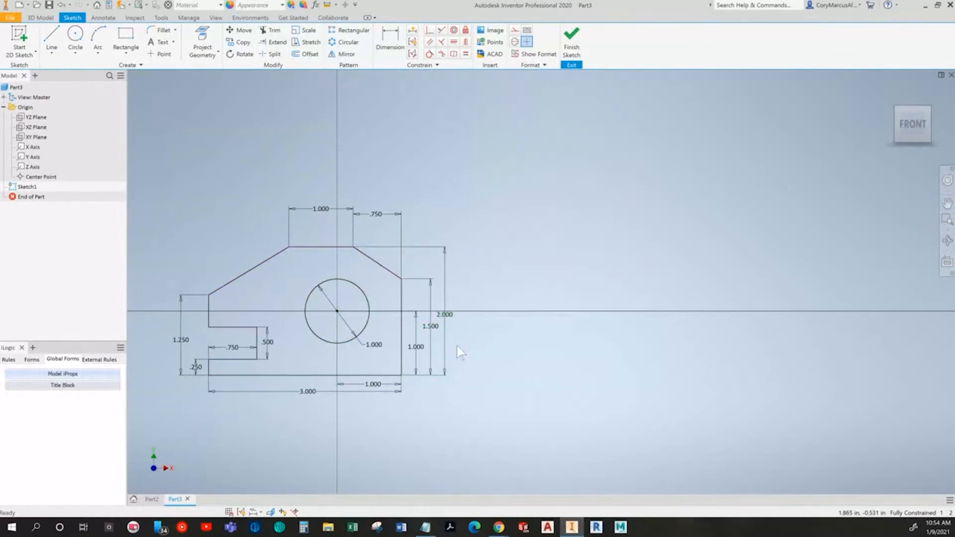
key("ctrl+z")
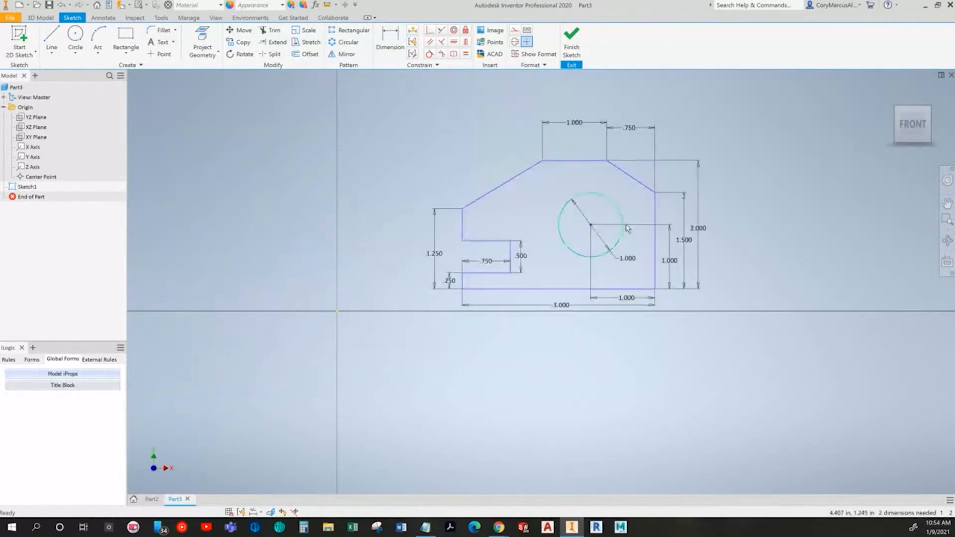
Step: Try to apply a Coincident constraint to the sketch origin point
left_click(430, 31)
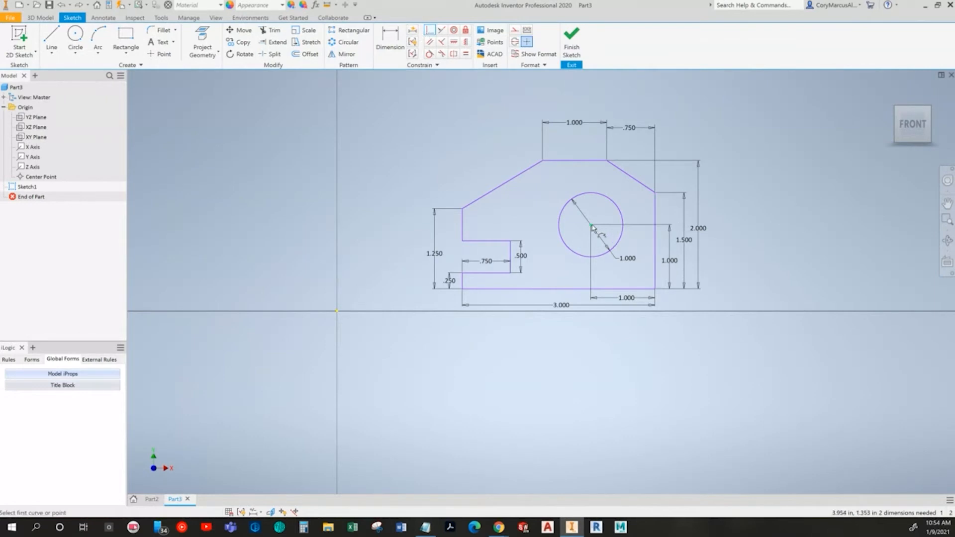
left_click(338, 314)
key("Escape")
Step: Finish the sketch and extrude the profile .5 in symmetrically
left_click(571, 44)
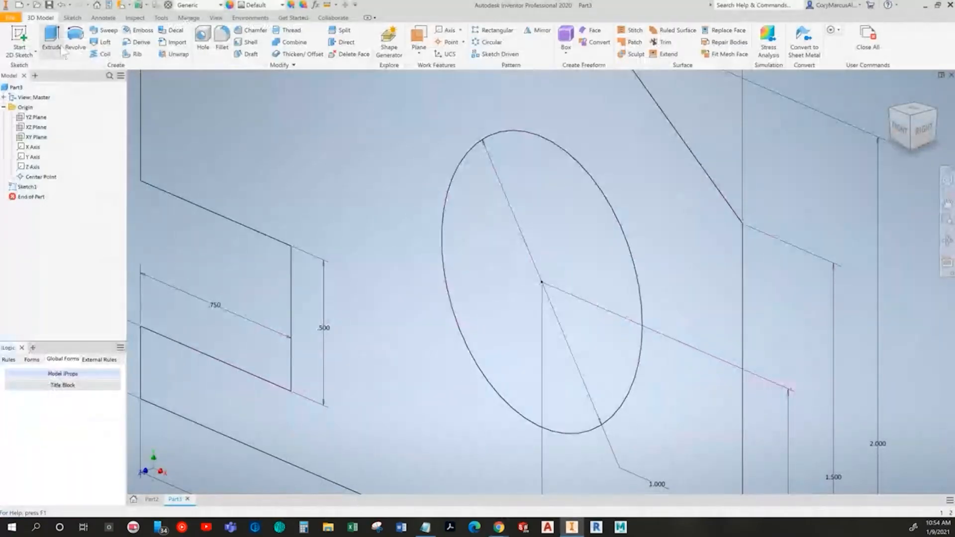
left_click(51, 37)
left_click(401, 188)
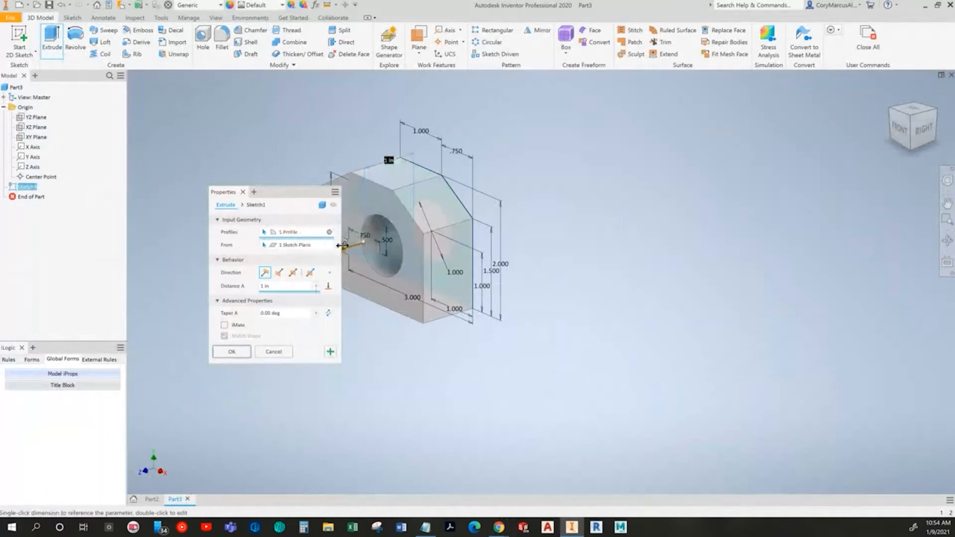
left_click(293, 272)
type(".5")
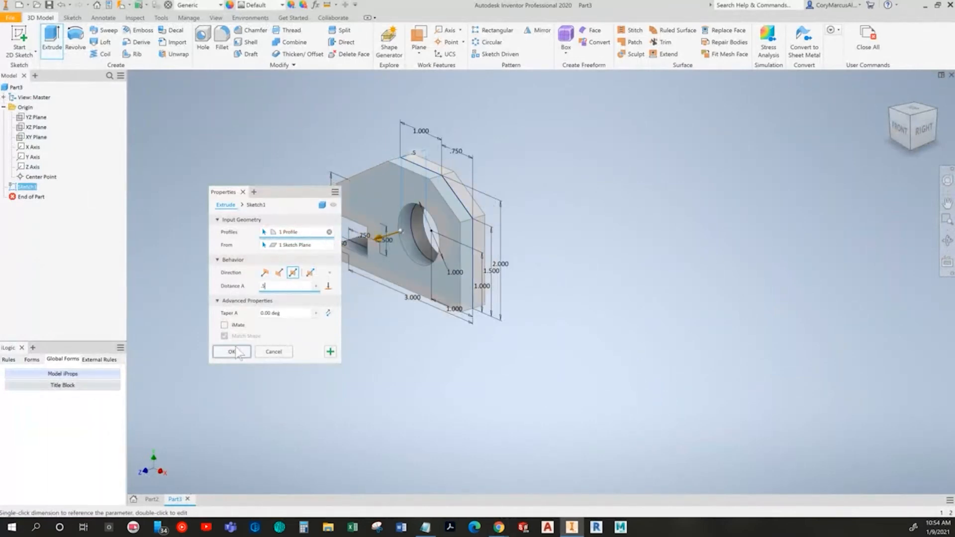
left_click(232, 351)
Step: Create a new part from the Standard (in).ipt template
key("alt+Tab")
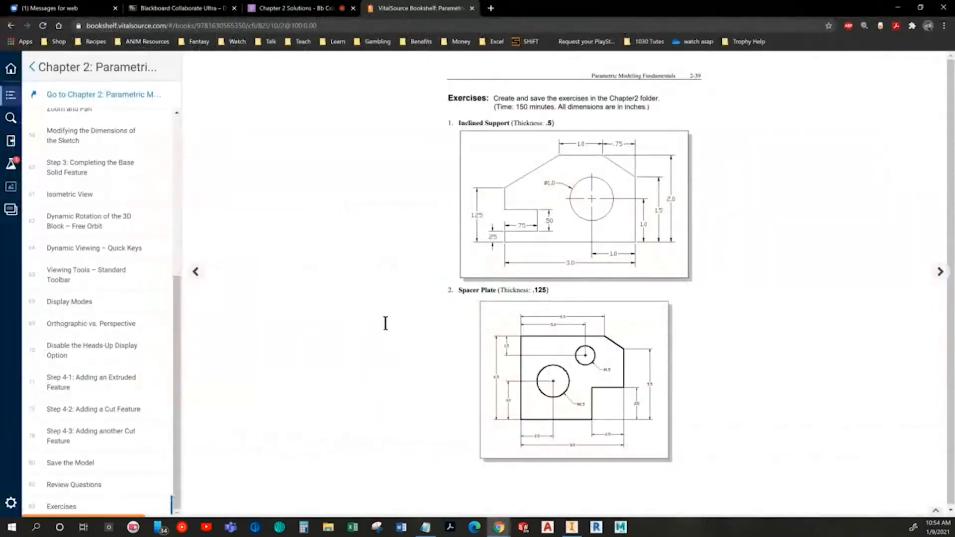
key("alt+Tab")
left_click(19, 5)
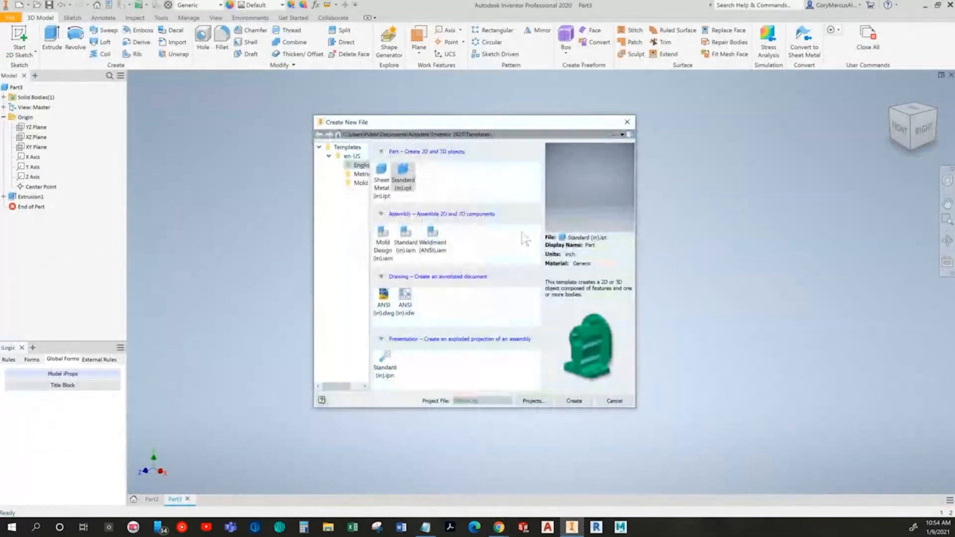
double_click(404, 189)
Step: Start a 2D sketch on the front XY plane
key("alt+Tab")
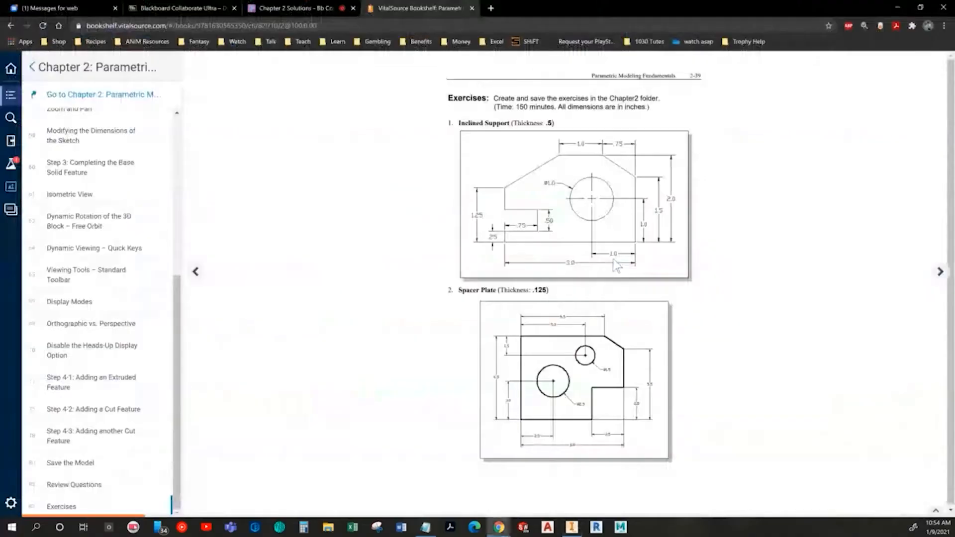
key("alt+Tab")
left_click(19, 39)
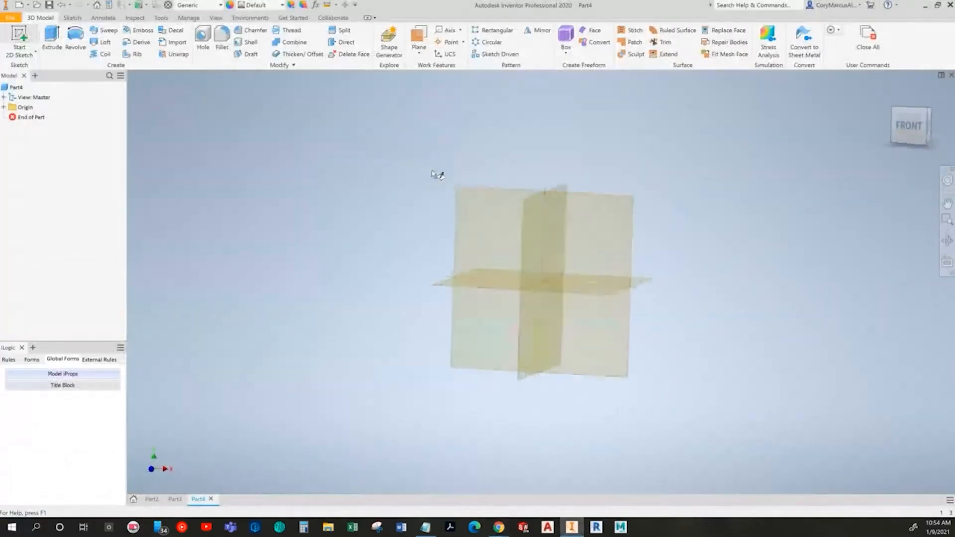
left_click(486, 144)
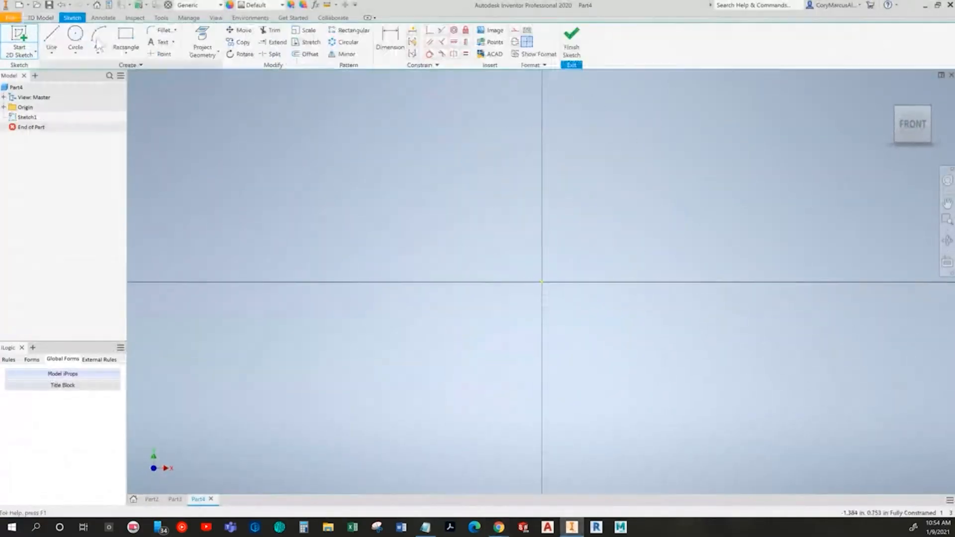
Step: Sketch the Spacer Plate outline with lines: a rectangle with a lower-right notch and a chamfered upper-right corner
left_click(50, 44)
key("alt+Tab")
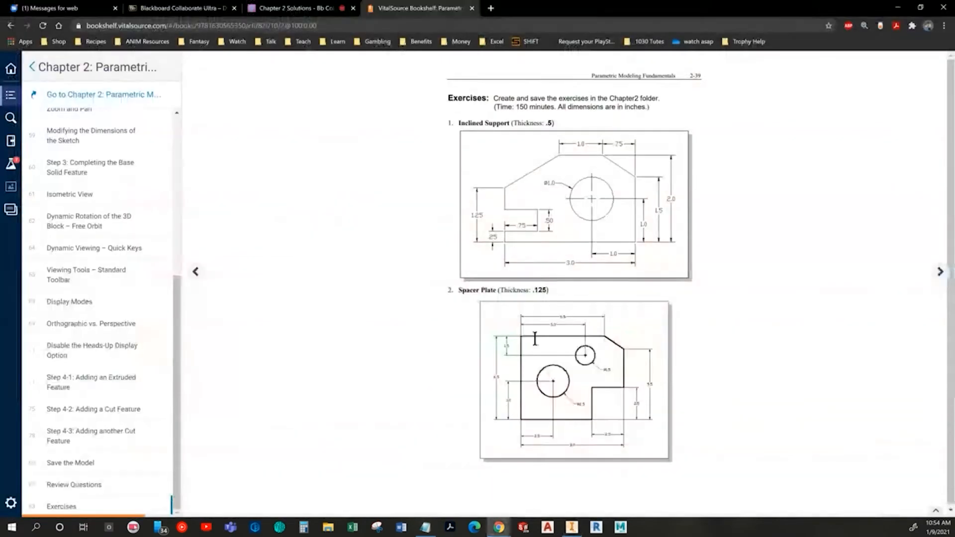
key("alt+Tab")
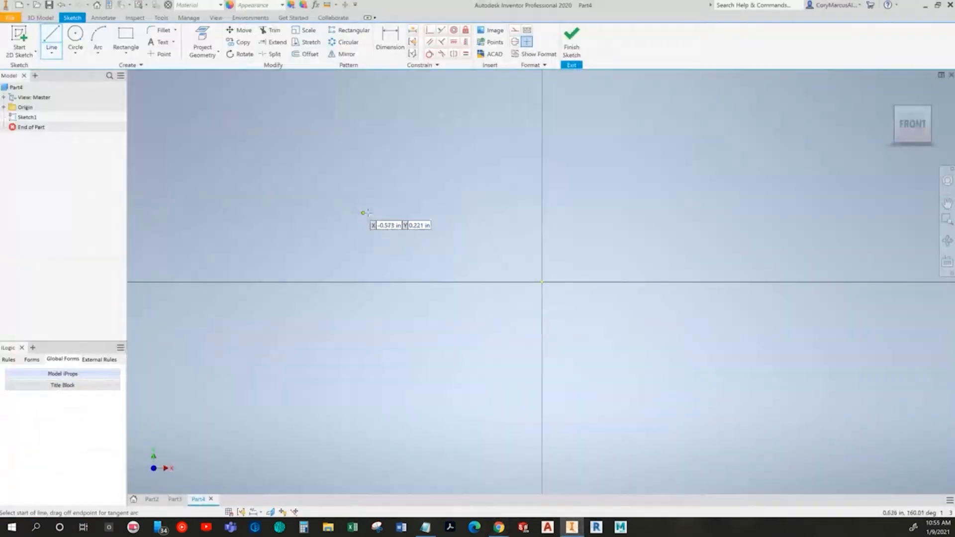
left_click(357, 113)
left_click(356, 354)
left_click(576, 355)
left_click(576, 228)
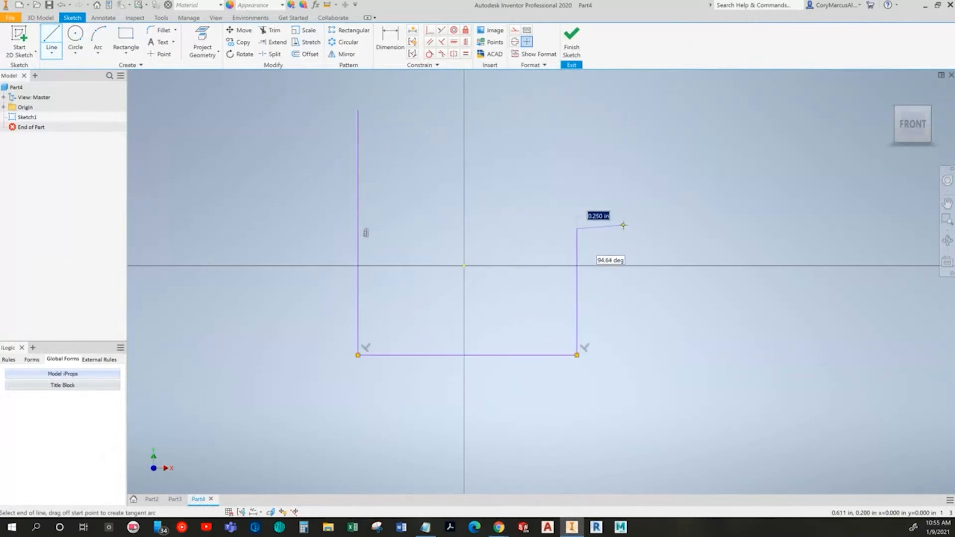
left_click(643, 229)
left_click(643, 139)
left_click(614, 109)
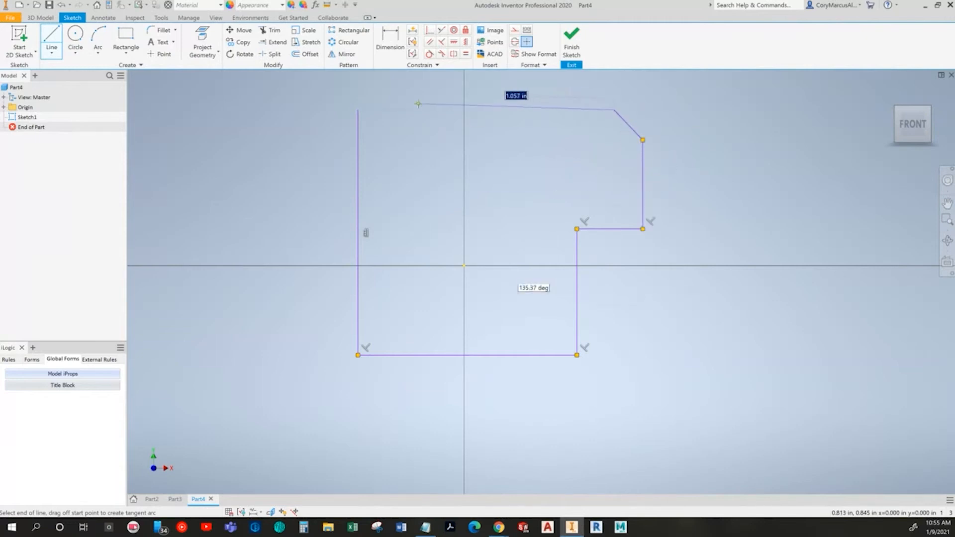
left_click(369, 121)
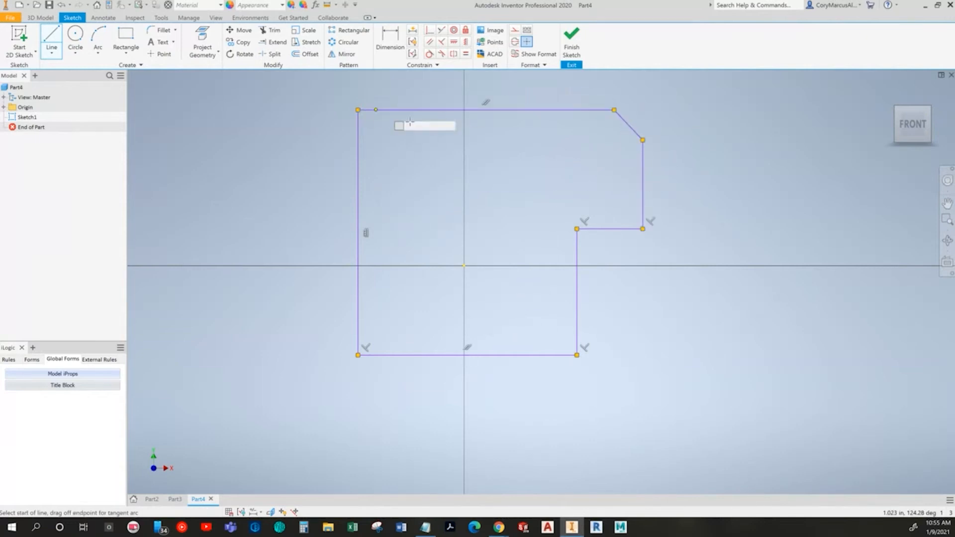
key("alt+Tab")
key("alt+Tab")
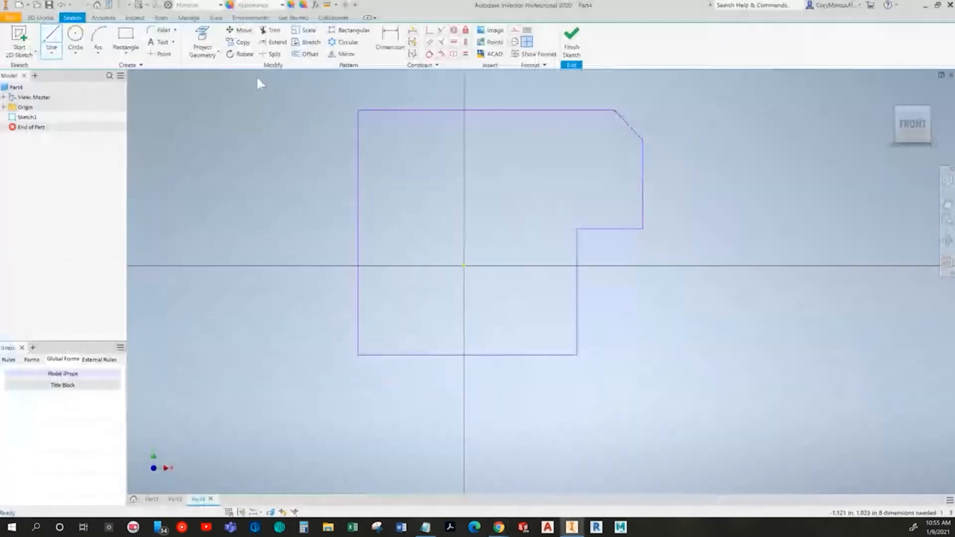
Step: Draw a large circle in the lower-left area and a small circle near the upper-right corner
left_click(75, 37)
left_click(425, 270)
left_click(467, 266)
left_click(528, 169)
left_click(507, 163)
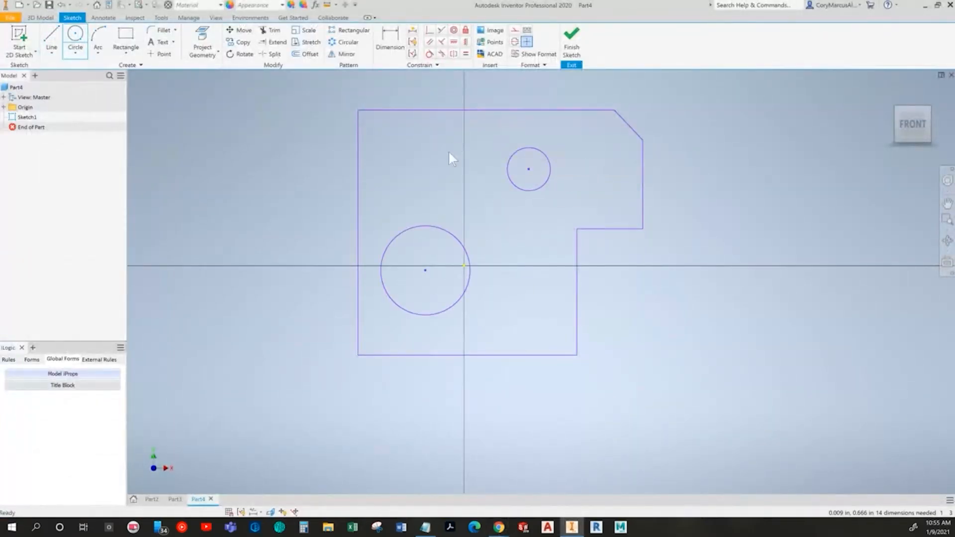
Step: Check the Spacer Plate drawing, then dimension the plate's overall bottom width as 8 in
key("alt+Tab")
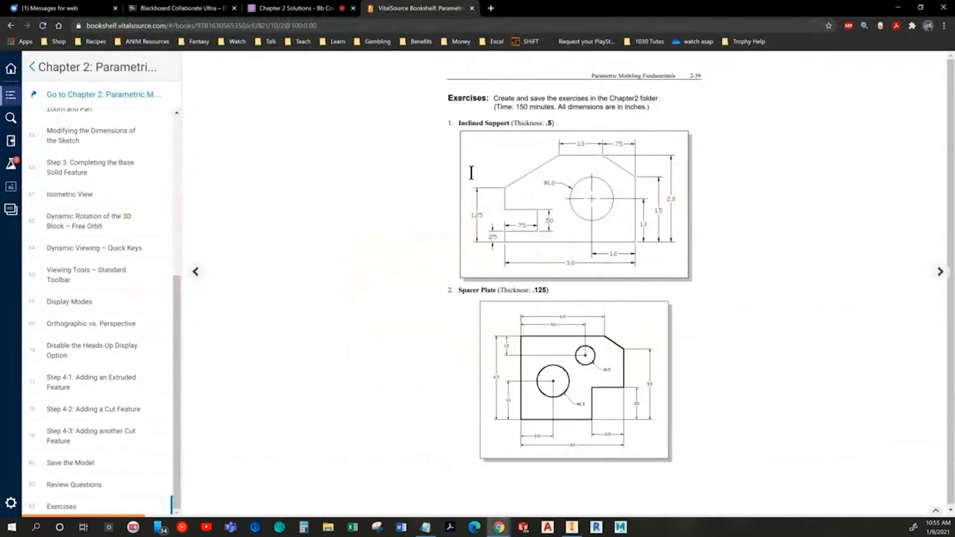
key("alt+Tab")
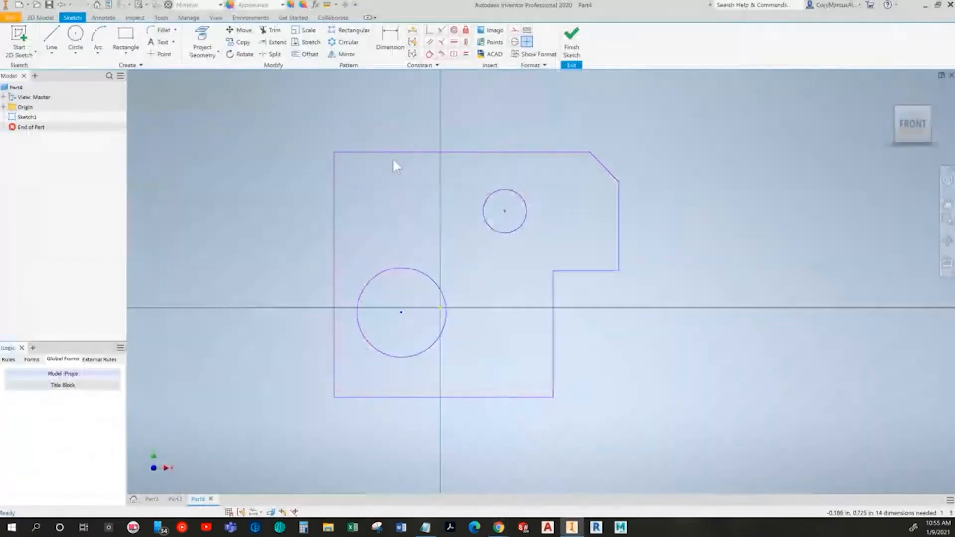
left_click(389, 53)
left_click(334, 225)
left_click(619, 217)
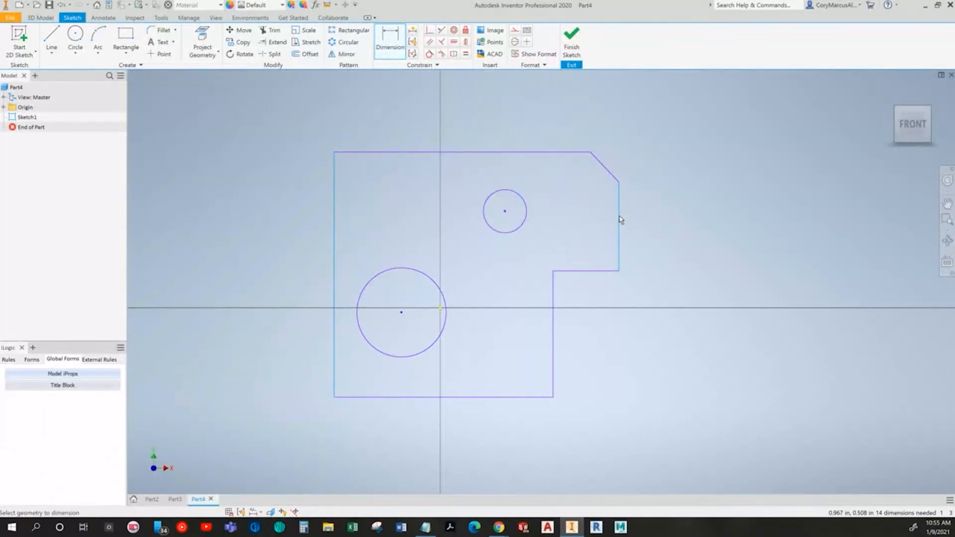
left_click(477, 452)
type("8")
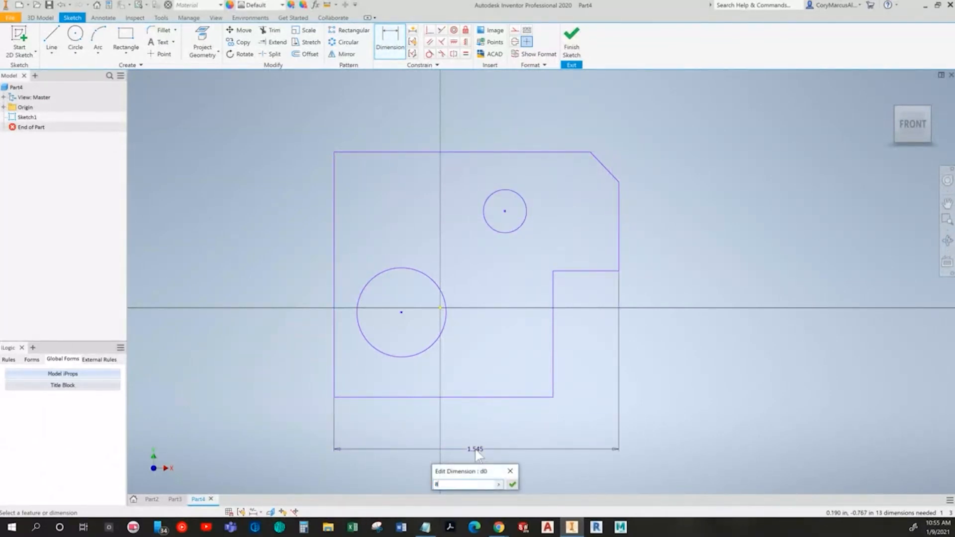
key("Return")
Step: Dimension the large circle's centre height above the bottom edge as 3 in
scroll(418, 348, "down", 3)
mouse_move(434, 343)
middle_mouse_down()
mouse_move(439, 288)
mouse_move(419, 267)
mouse_move(473, 298)
middle_mouse_up()
scroll(419, 267, "up", 4)
scroll(435, 284, "down", 1)
key("alt+Tab")
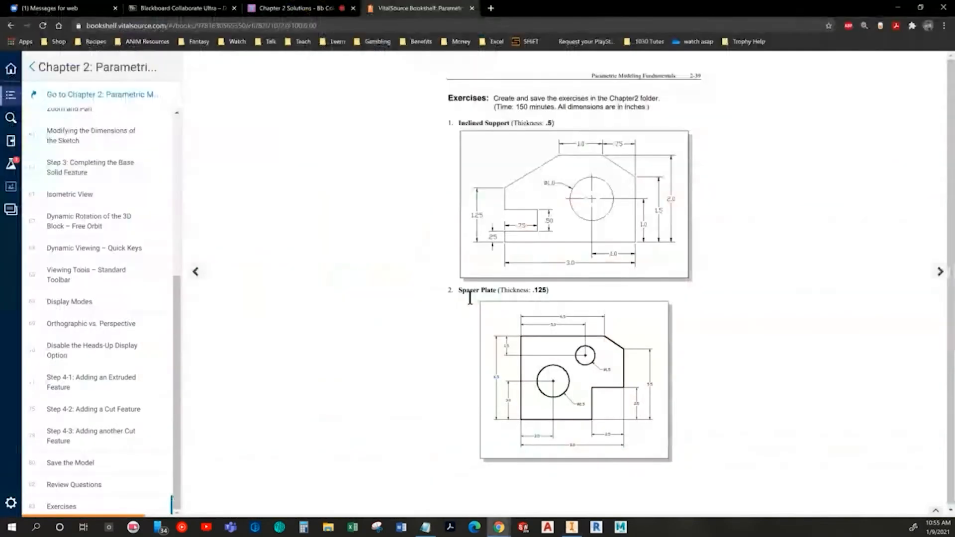
key("alt+Tab")
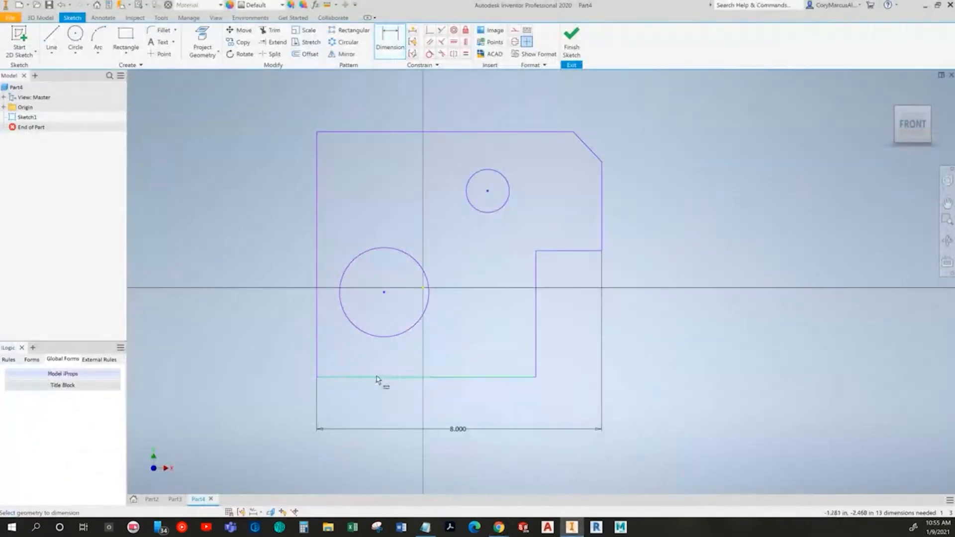
left_click(363, 333)
left_click(271, 341)
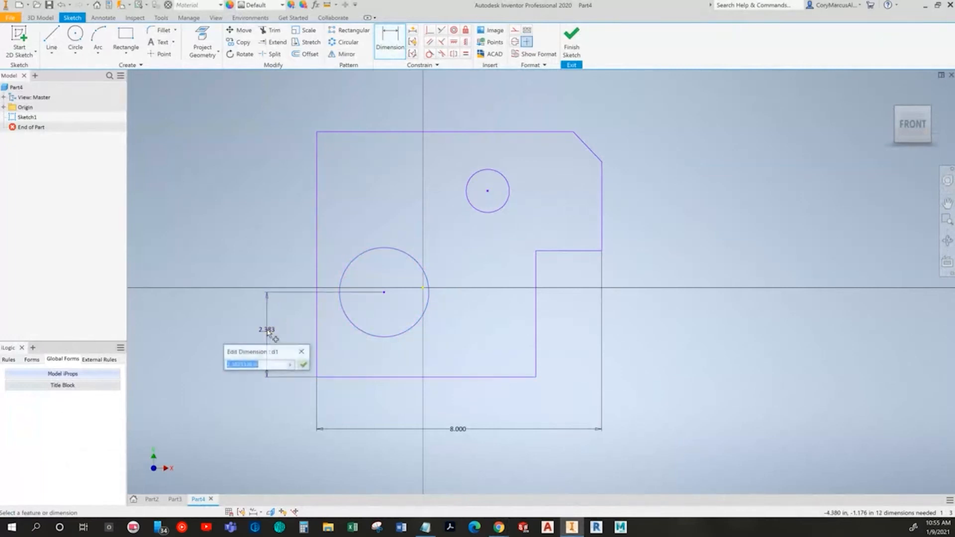
key("alt+Tab")
key("alt+Tab")
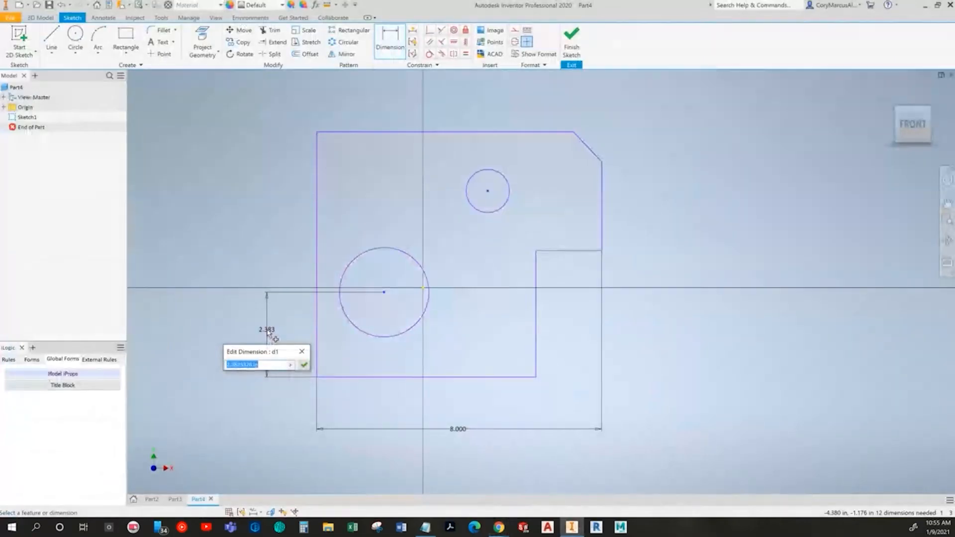
type("3")
key("Return")
Step: Dimension the plate's overall height between the top and bottom edges as 6.5 in
left_click(351, 377)
left_click(358, 132)
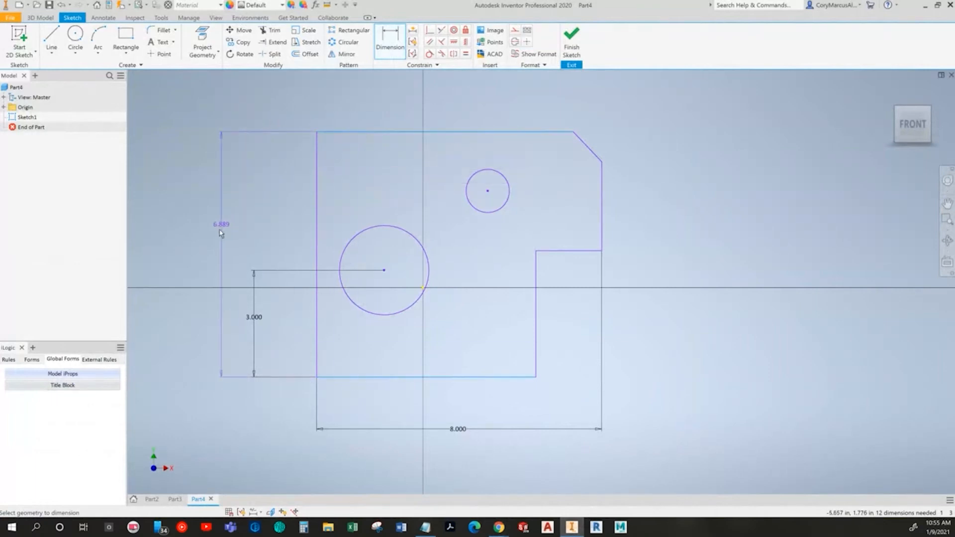
left_click(228, 248)
key("alt+Tab")
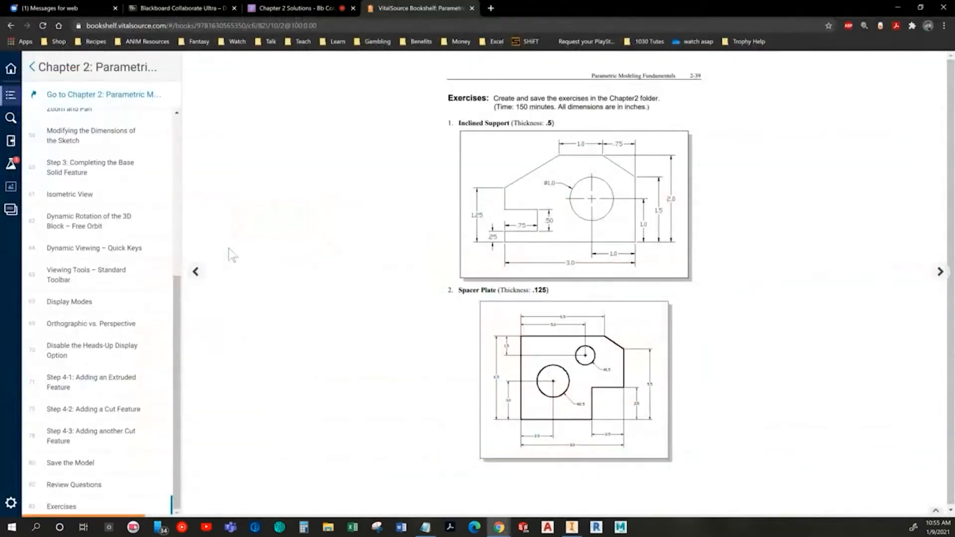
key("alt+Tab")
key("Return")
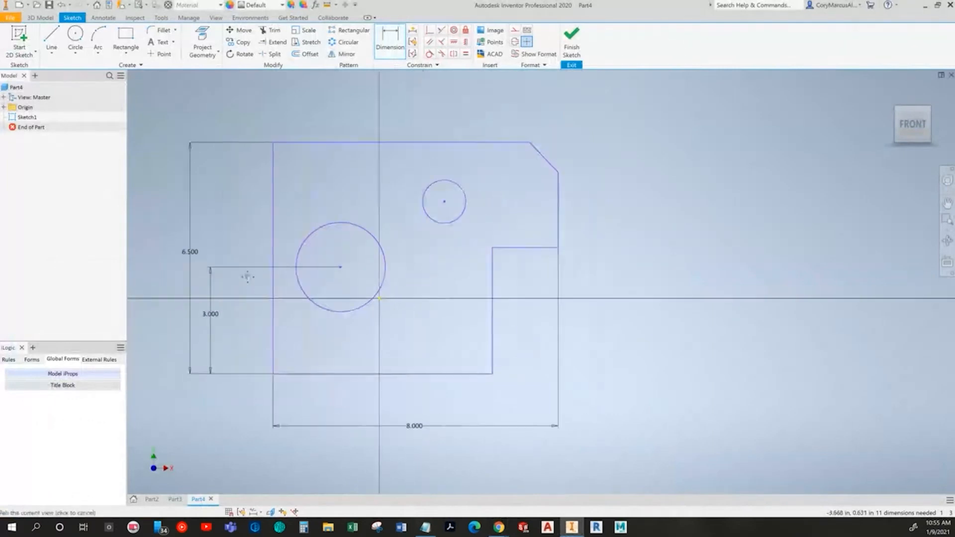
Step: Dimension the width of the lower-right notch as 2.5 in
key("alt+Tab")
key("alt+Tab")
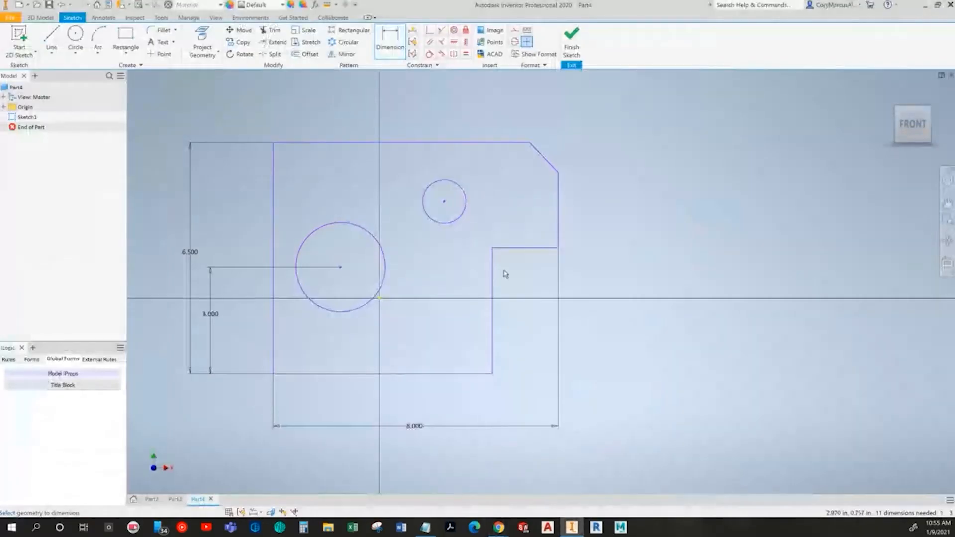
left_click(491, 271)
left_click(556, 240)
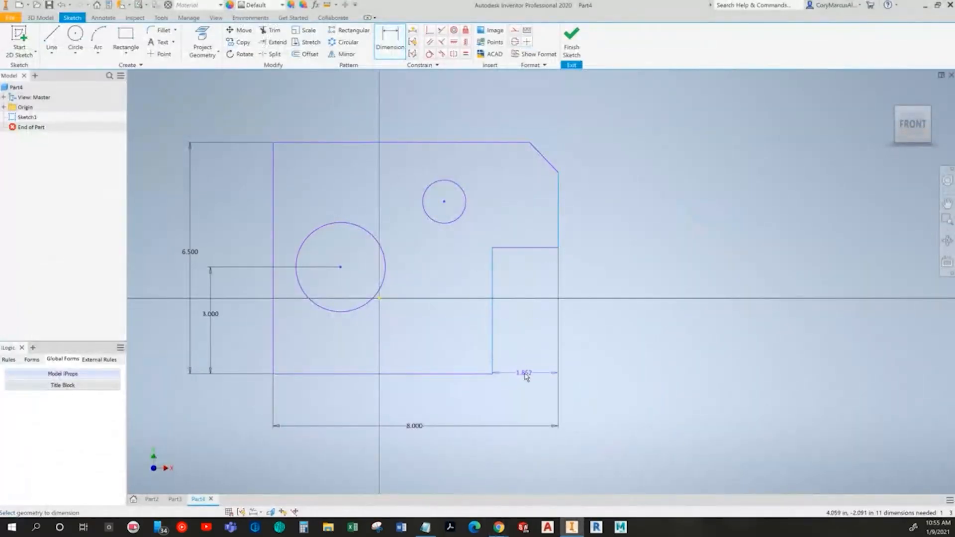
left_click(520, 404)
key("alt+Tab")
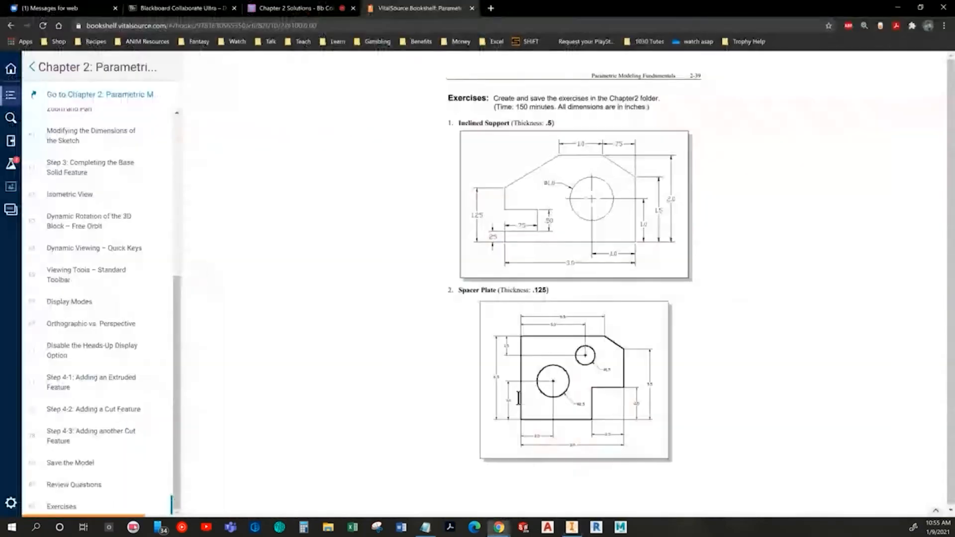
key("alt+Tab")
Step: Dimension the large circle's centre distance from the left edge as 2.5 in
left_click(343, 312)
left_click(272, 353)
left_click(310, 400)
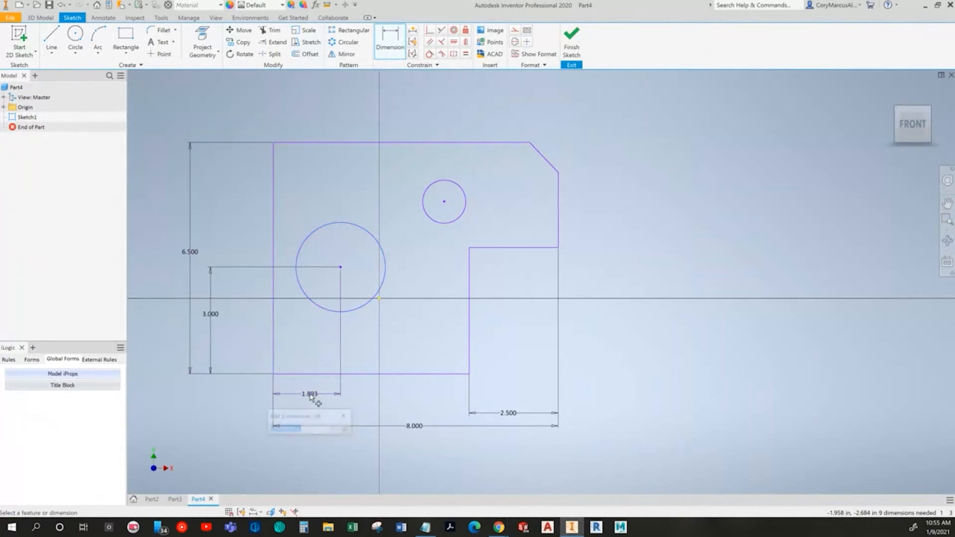
type("2.5")
key("Return")
Step: Dimension the height of the right edge below the chamfer as 5.5 in
key("alt+Tab")
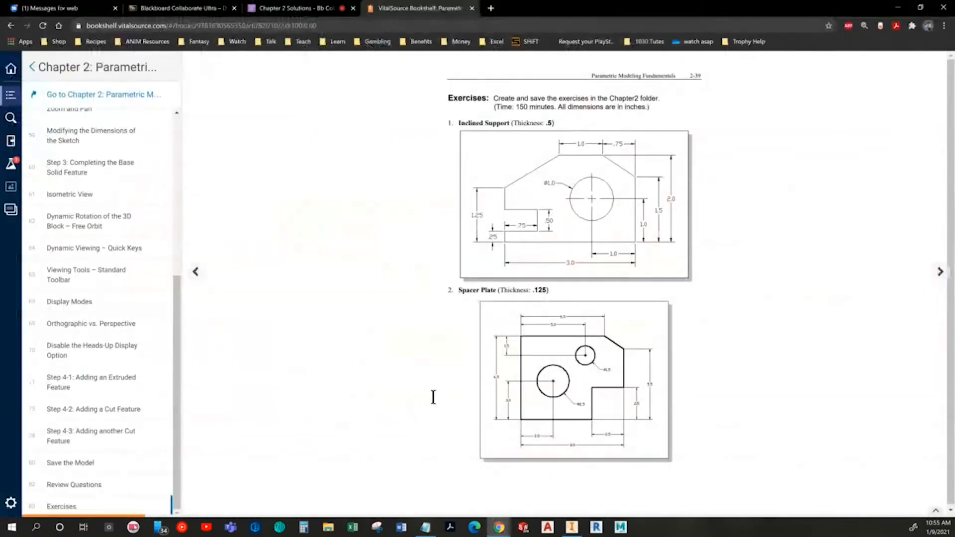
key("alt+Tab")
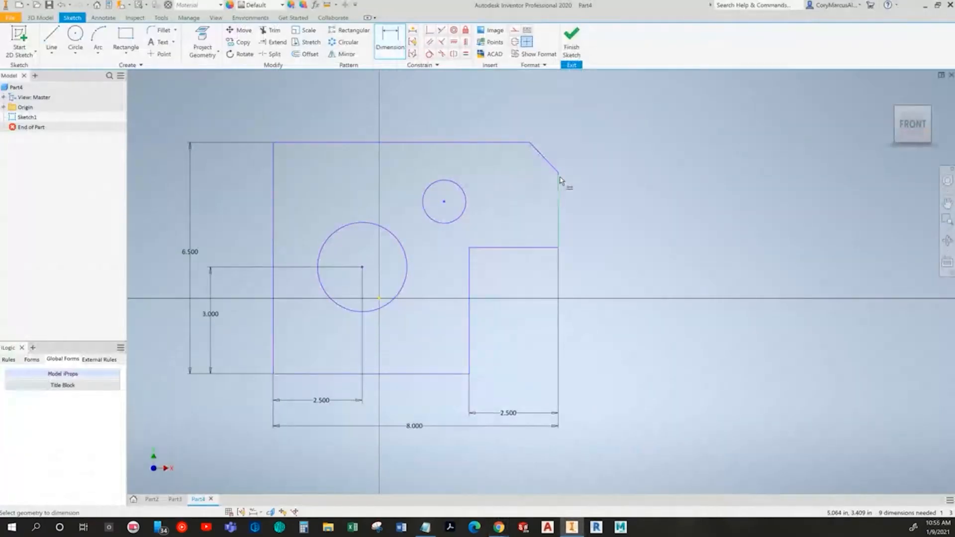
left_click(449, 376)
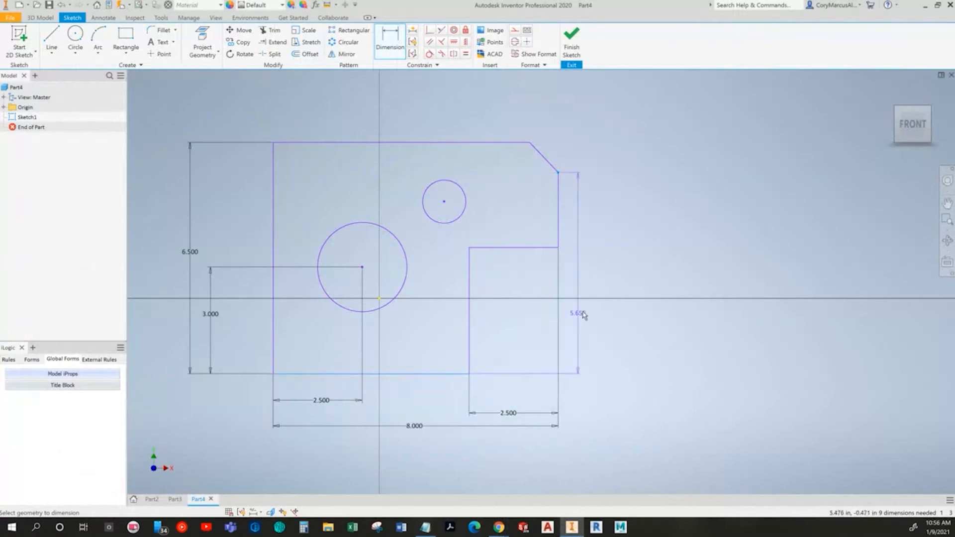
left_click(603, 282)
type("5.5")
key("Return")
Step: Dimension the small circle's centre distance from the left edge as 5 in
key("alt+Tab")
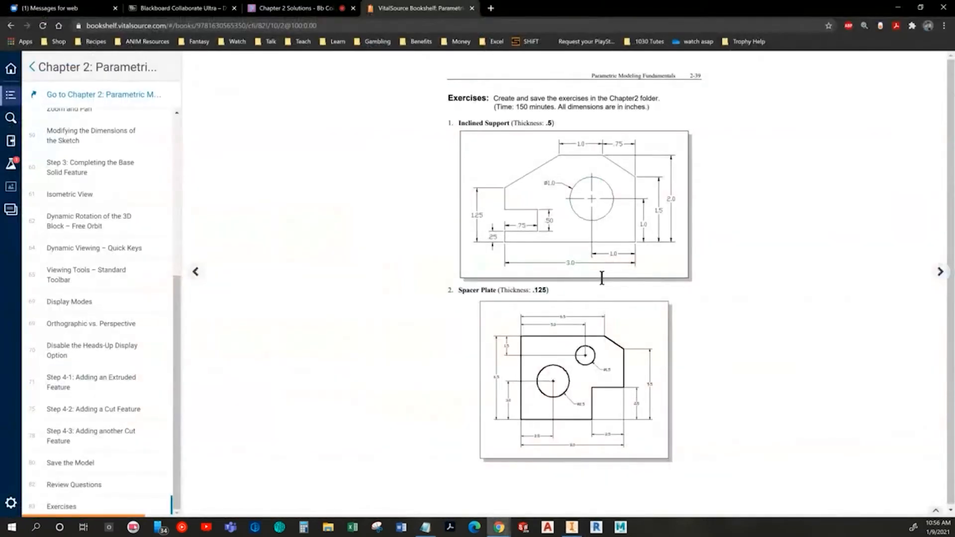
key("alt+Tab")
left_click(274, 173)
left_click(433, 194)
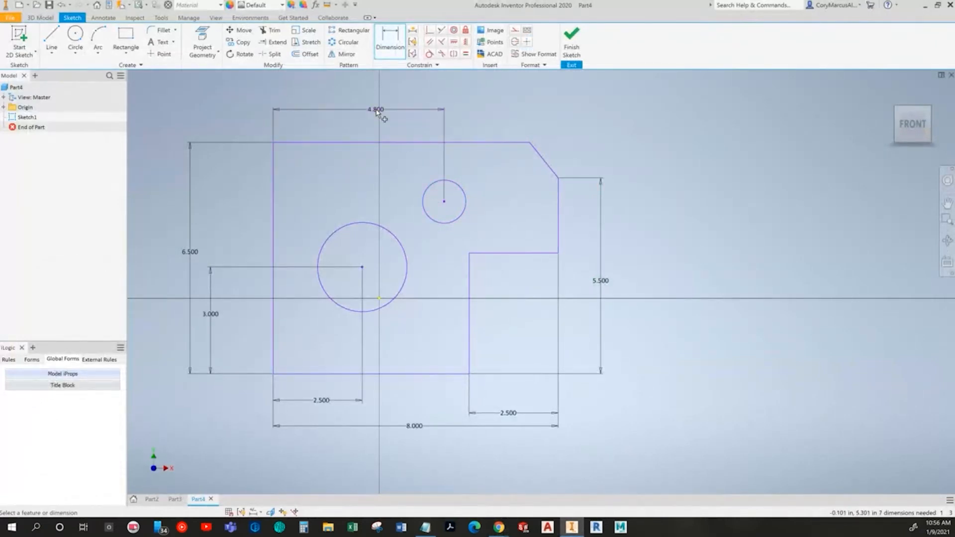
left_click(377, 111)
type("5")
key("Return")
Step: Dimension the top edge from the left side to the chamfer as 6.5 in
key("alt+Tab")
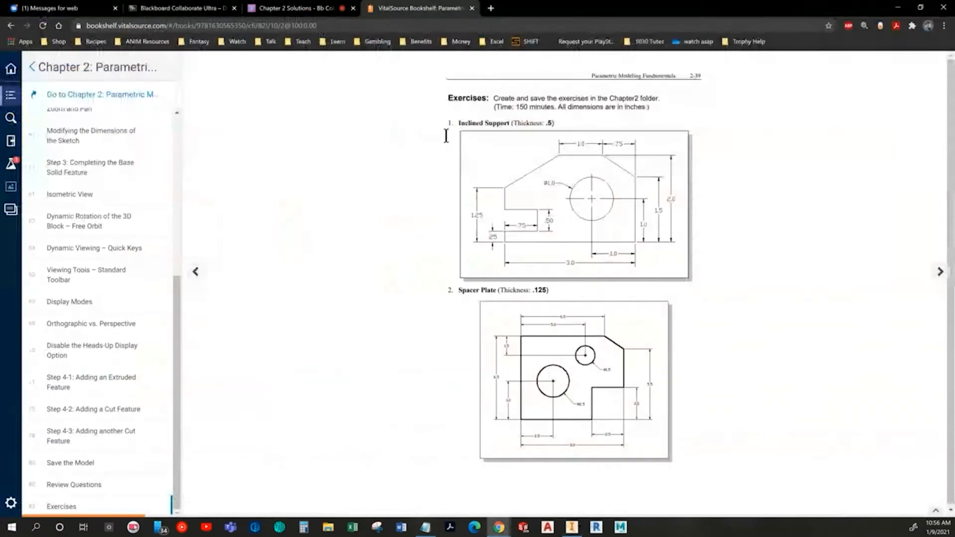
key("alt+Tab")
left_click(502, 143)
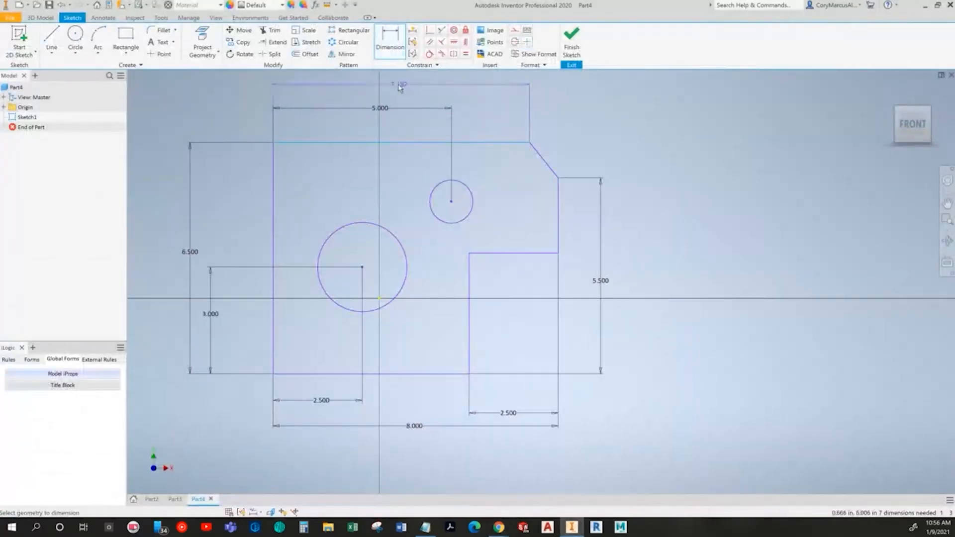
left_click(398, 85)
type("6.5")
key("Return")
Step: Set the large circle's diameter to 2.5 in
middle_click_drag(476, 259, 561, 296)
scroll(561, 295, "down", 3)
key("alt+Tab")
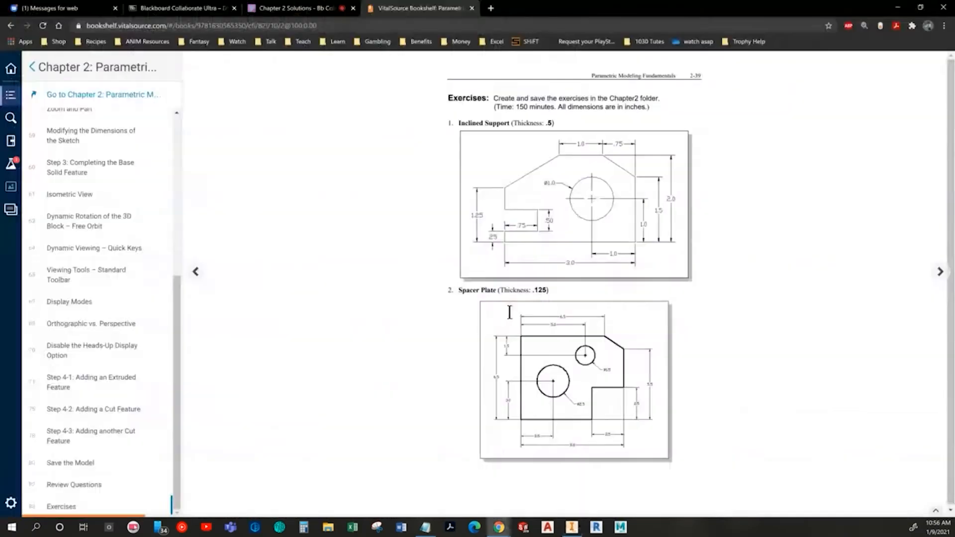
key("alt+Tab")
left_click(436, 317)
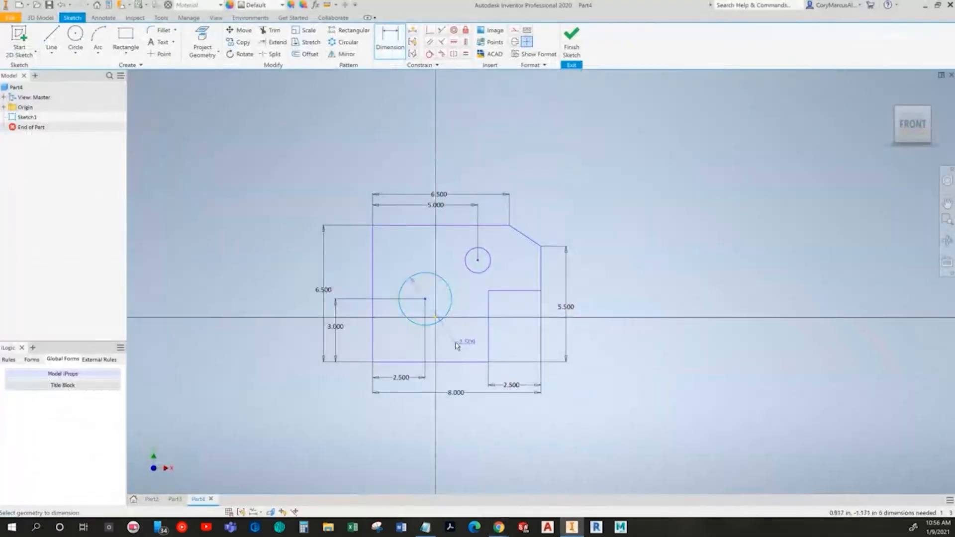
left_click(455, 343)
type("2.5")
key("Return")
Step: Set the small circle's diameter to 1.5 in
left_click(493, 271)
left_click(497, 273)
type("1.5")
key("Return")
Step: Dimension the small circle's centre 1.5 in below the top edge
key("alt+Tab")
key("alt+Tab")
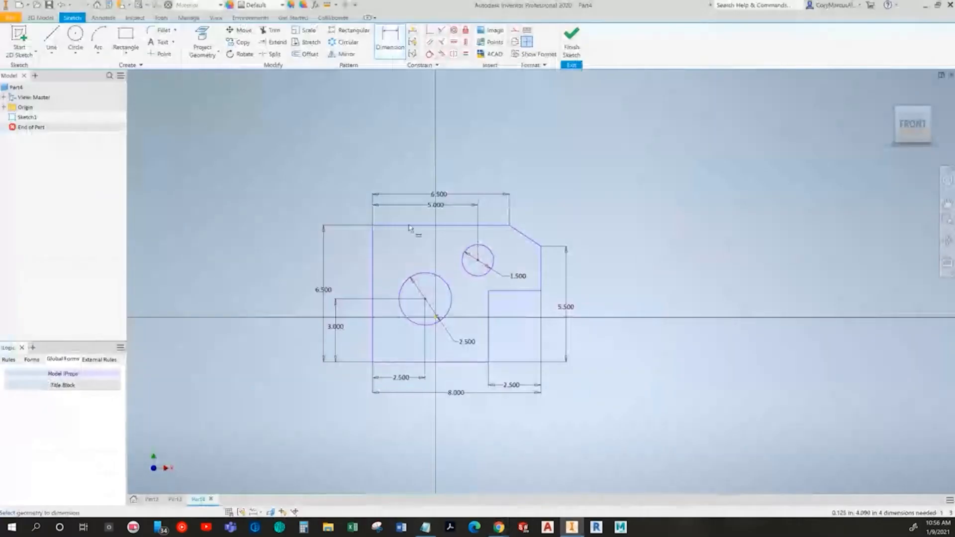
left_click(410, 226)
left_click(472, 256)
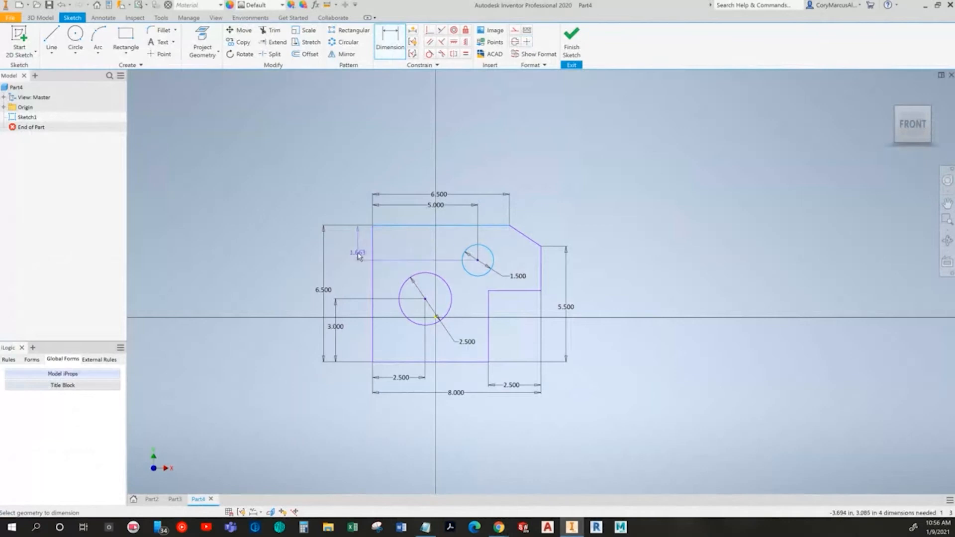
left_click(343, 247)
type("1.5")
key("Return")
Step: Drag the notch's upper edge to test which sketch geometry is still unconstrained
key("alt+Tab")
key("alt+Tab")
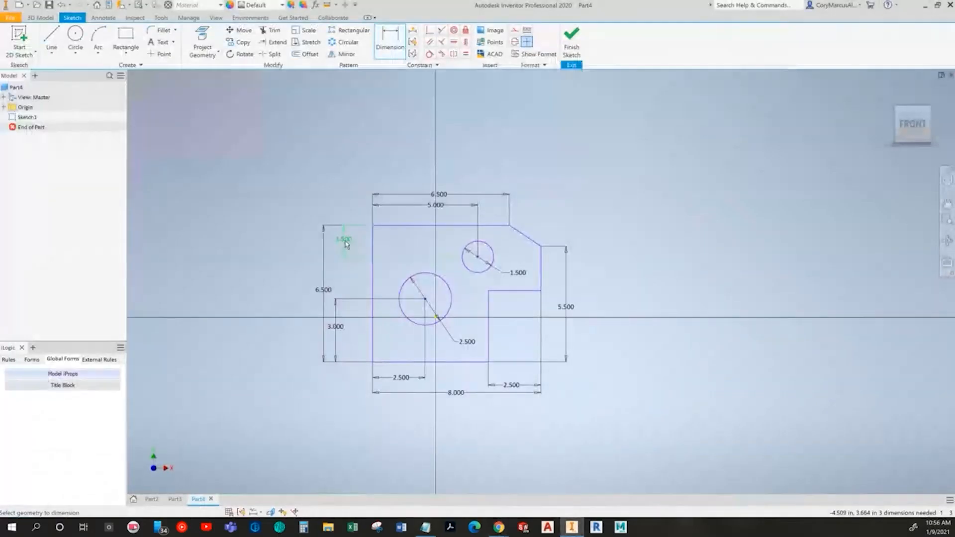
key("alt+Tab")
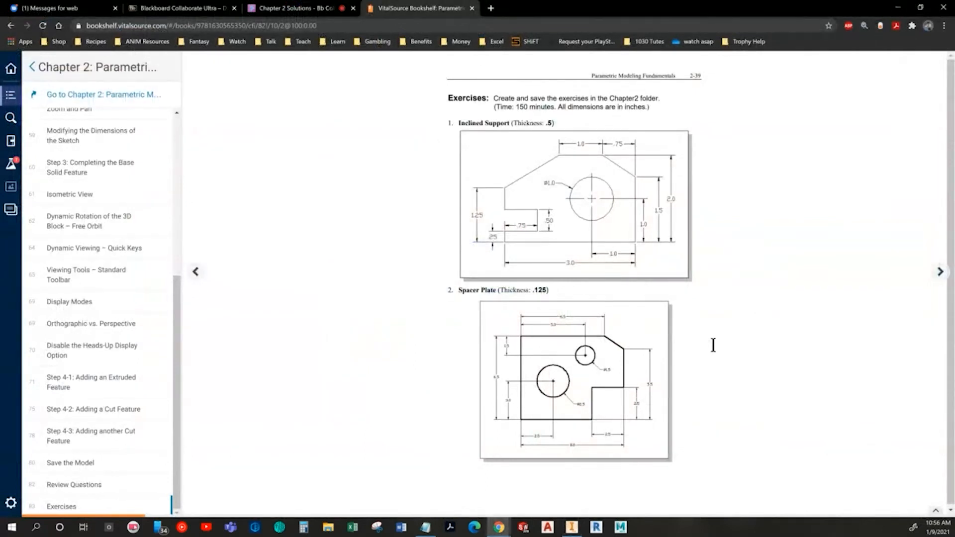
key("alt+Tab")
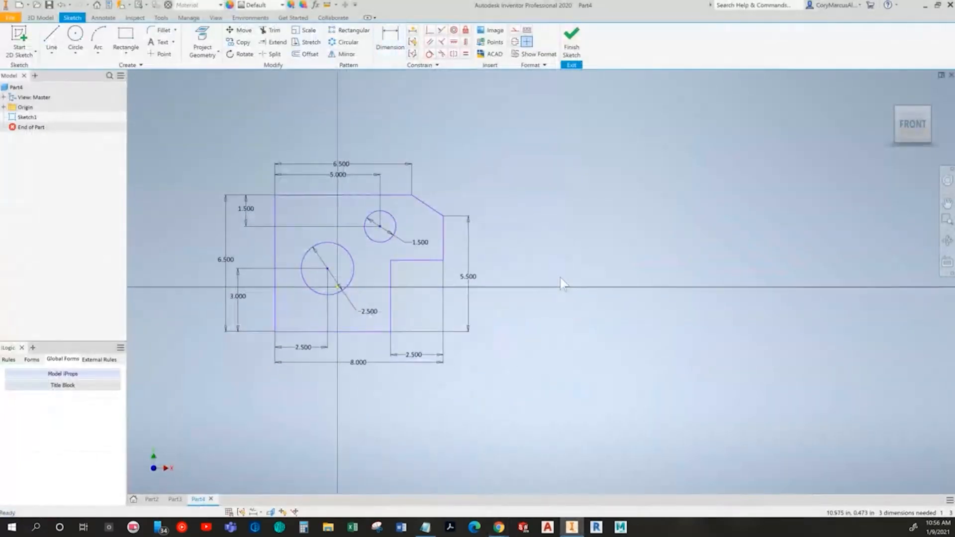
mouse_move(391, 261)
left_mouse_down()
mouse_move(507, 249)
mouse_move(557, 209)
mouse_move(561, 239)
mouse_move(575, 226)
mouse_move(531, 249)
mouse_move(500, 249)
mouse_move(532, 253)
mouse_move(531, 265)
left_mouse_up()
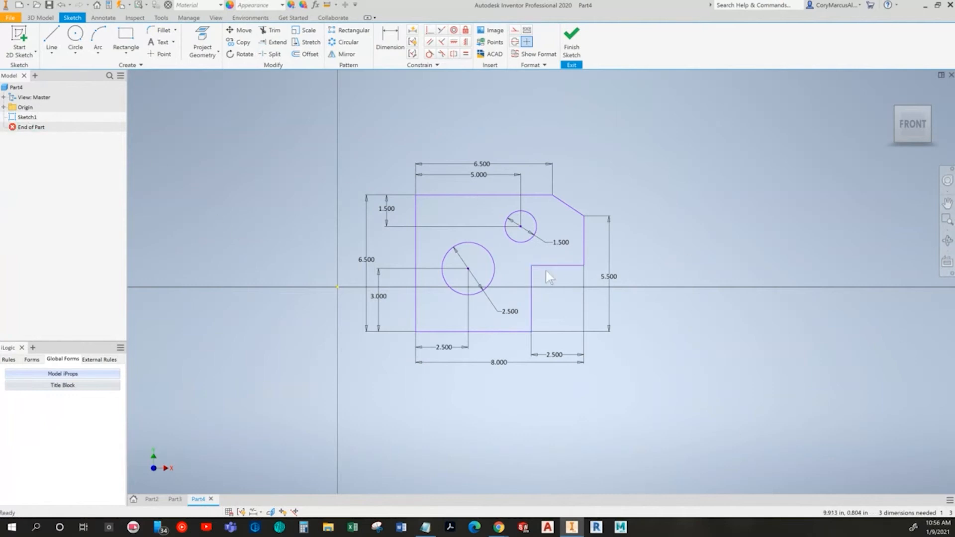
mouse_move(584, 269)
left_mouse_down()
mouse_move(586, 281)
mouse_move(550, 291)
mouse_move(544, 276)
left_mouse_up()
left_click(574, 322)
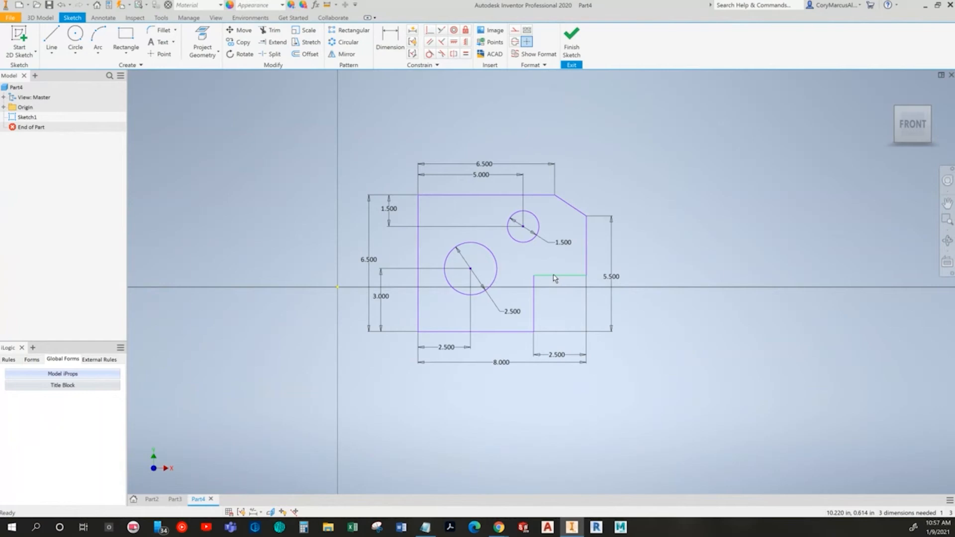
Step: Check the Spacer Plate drawing in the textbook against the sketch
key("alt+Tab")
key("alt+Tab")
key("alt+Tab")
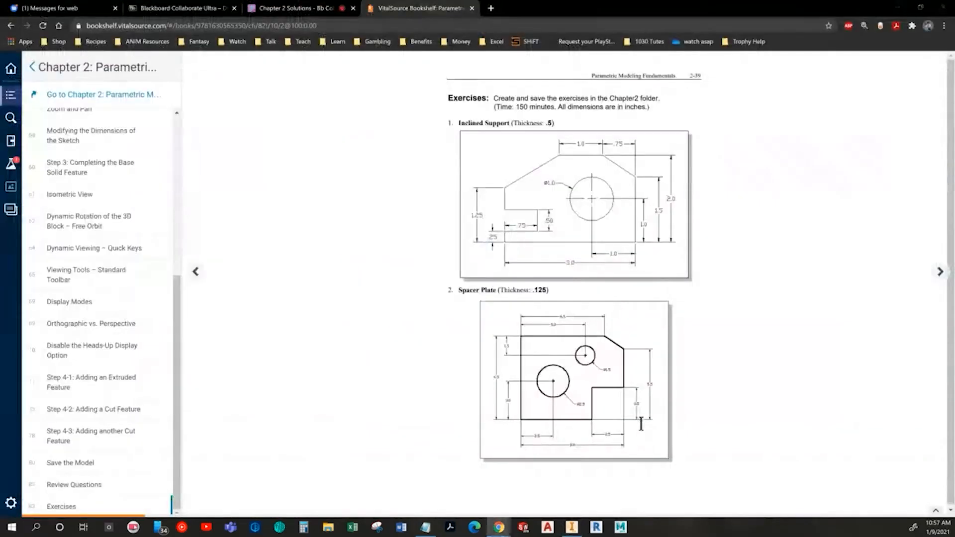
key("alt+Tab")
Step: Constrain the large circle's centre to be coincident with the sketch origin
left_click(429, 31)
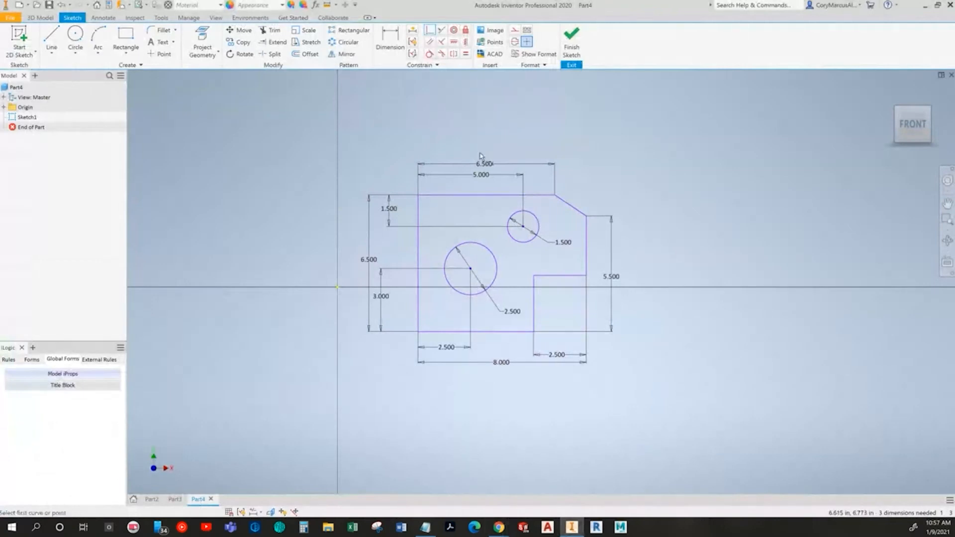
left_click(471, 272)
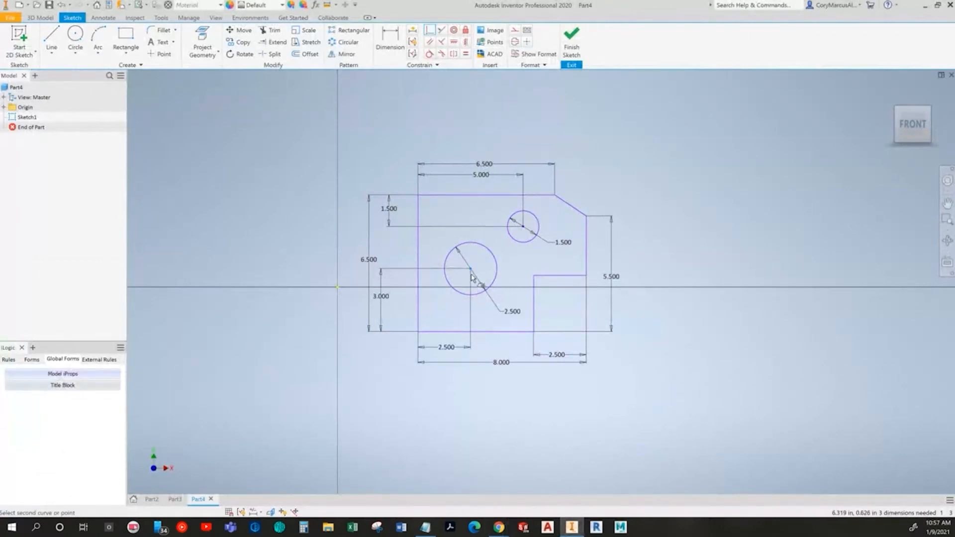
mouse_move(468, 270)
left_mouse_down()
mouse_move(563, 175)
mouse_move(471, 210)
mouse_move(428, 257)
left_mouse_up()
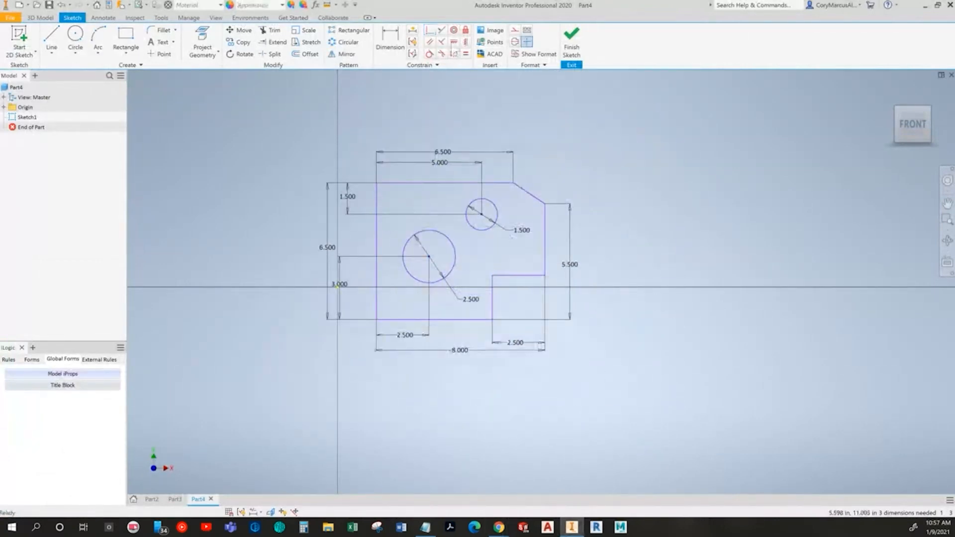
left_click(430, 30)
left_click(428, 257)
left_click(339, 287)
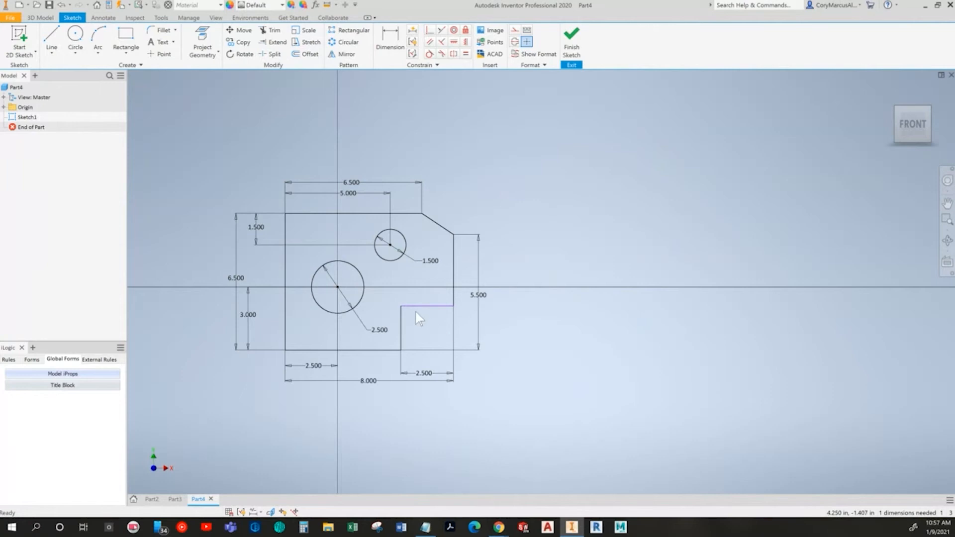
Step: Dimension the notch's height as 2.5 in
middle_click_drag(468, 314, 514, 300)
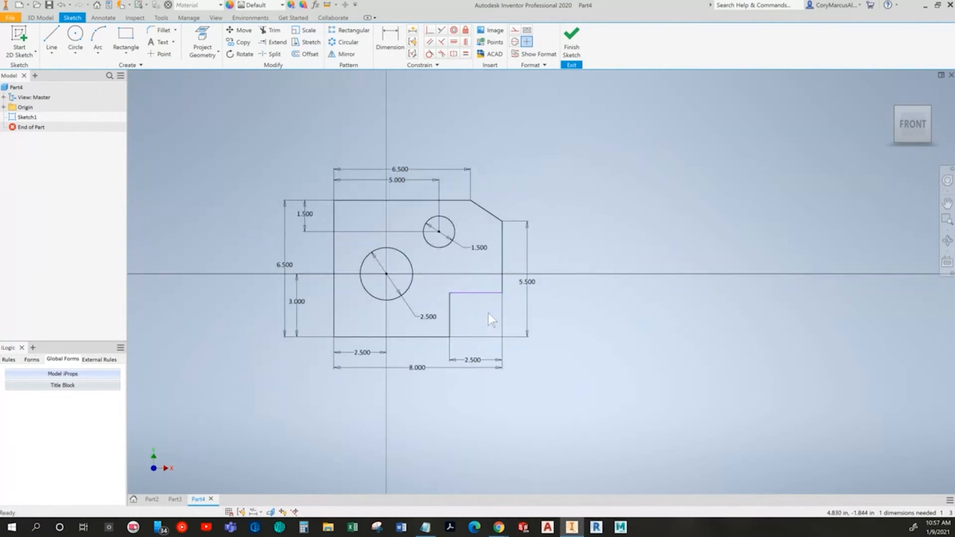
middle_click_drag(499, 302, 542, 300)
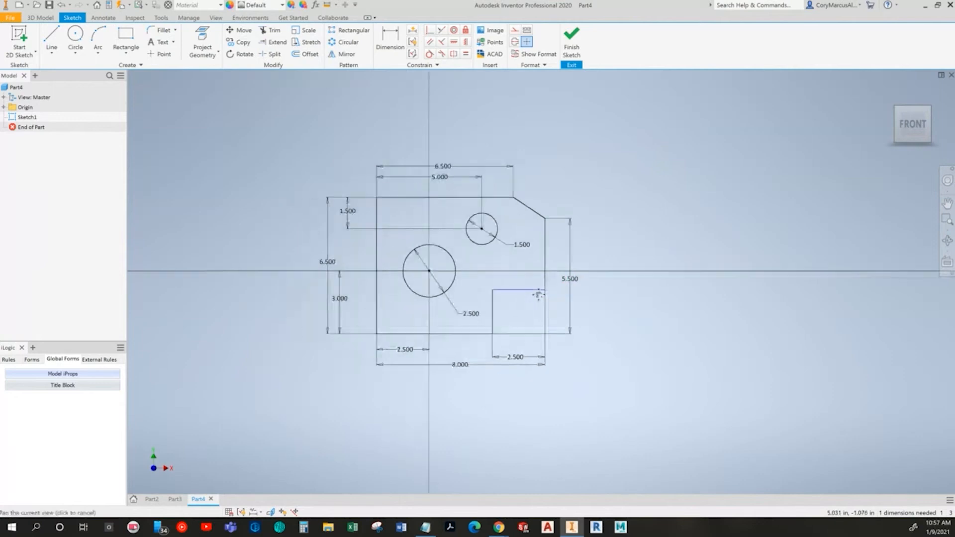
scroll(542, 300, "up", 3)
left_click_drag(518, 289, 552, 254)
left_click(390, 44)
left_click(426, 370)
left_click(571, 334)
type("2.5")
key("Return")
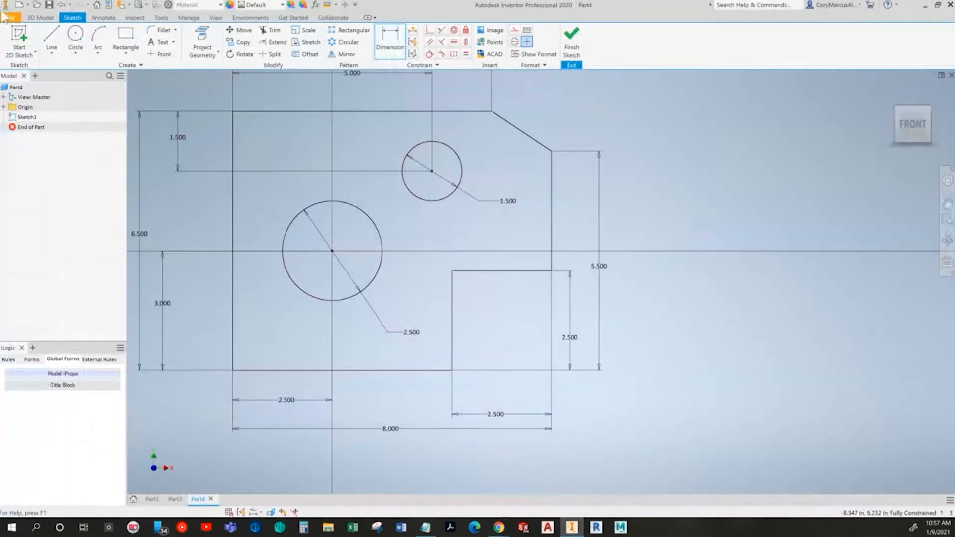
Step: Extrude the Spacer Plate profile 0.125 in symmetrically
left_click(41, 17)
key("e")
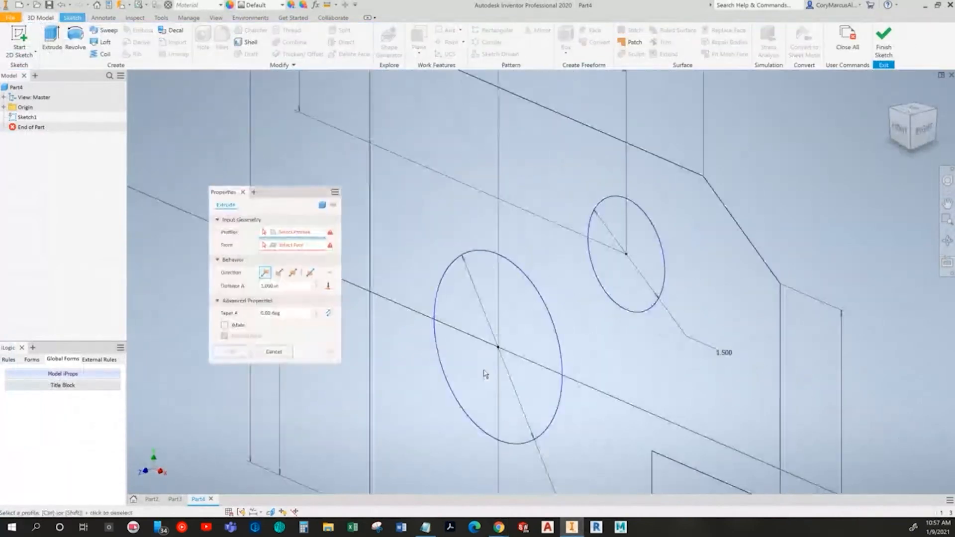
left_click(293, 272)
type(".125")
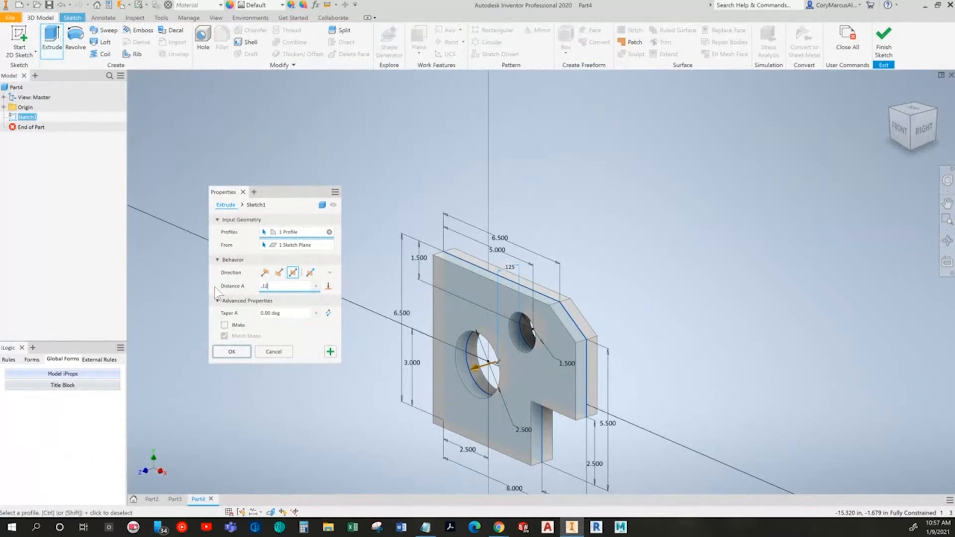
left_click(232, 352)
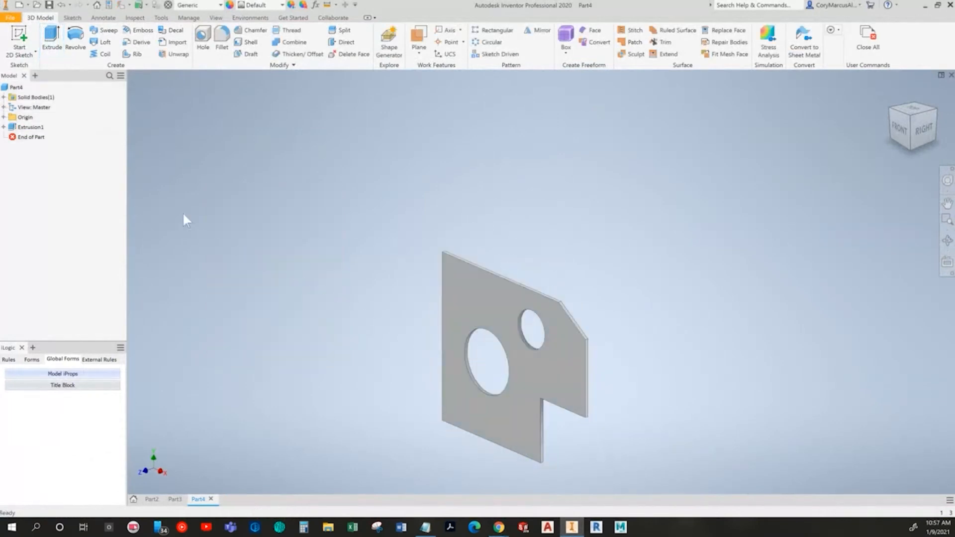
Step: Turn to the next textbook page to view the Positioning Strap drawing
key("alt+Tab")
left_click(938, 272)
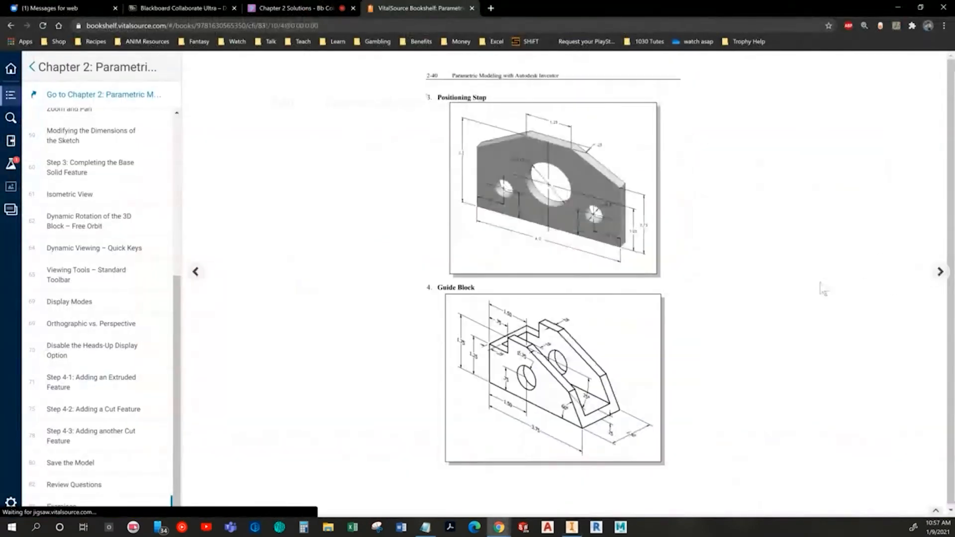
key("alt+Tab")
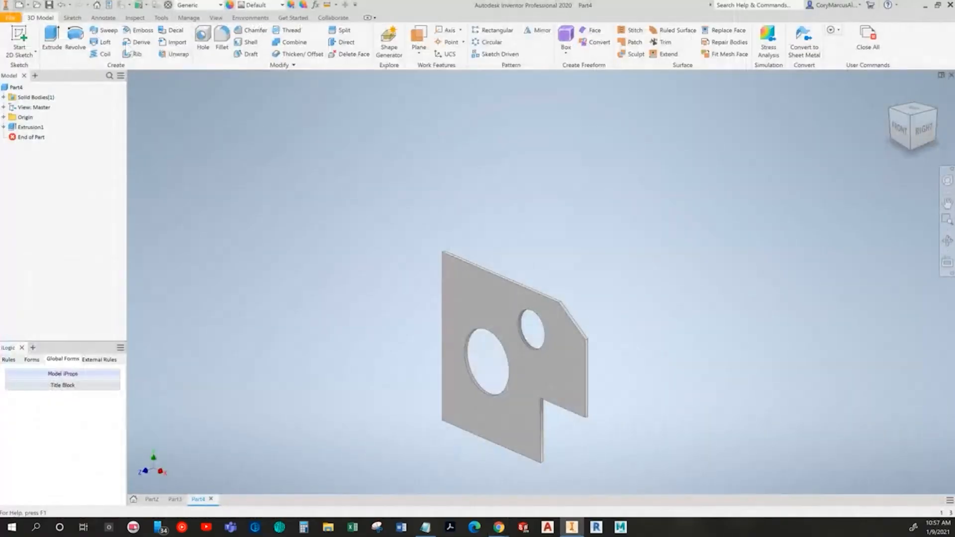
Step: Create a new part and start a 2D sketch on the front plane
key("ctrl+n")
double_click(404, 175)
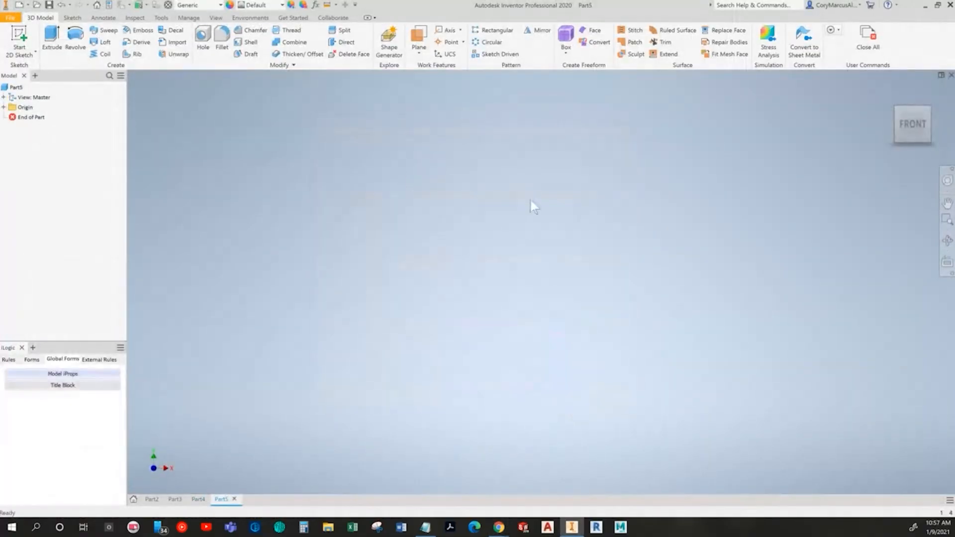
left_click(20, 35)
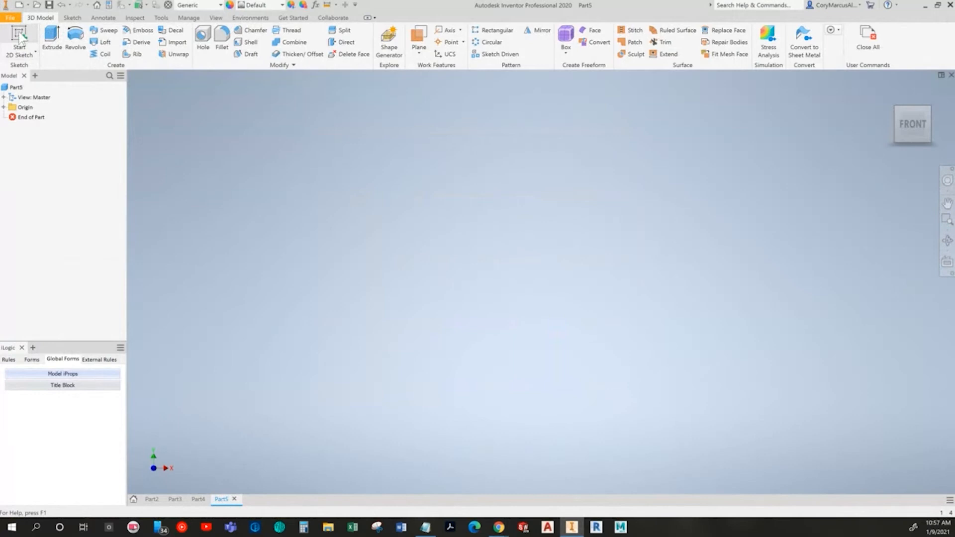
left_click(498, 157)
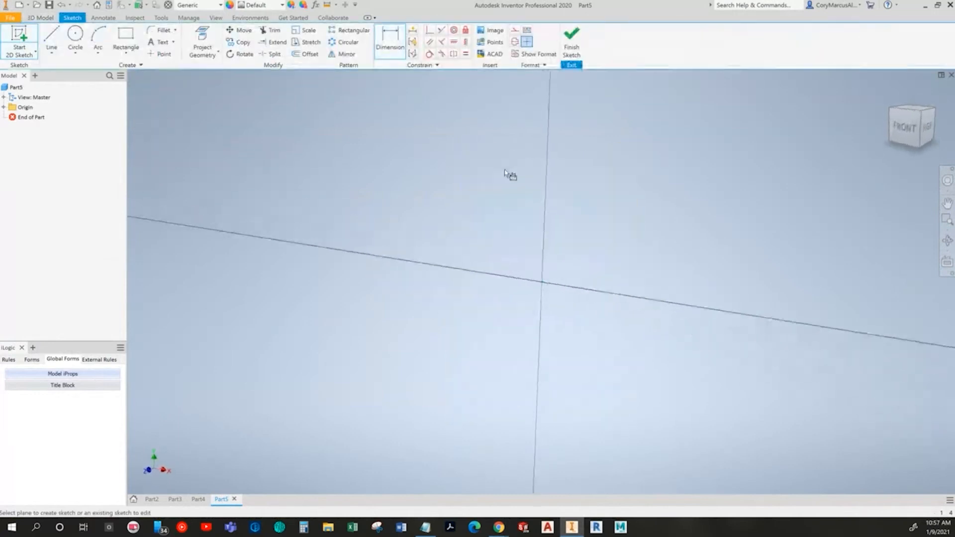
Step: Sketch the Positioning Strap outline as a closed line profile with angled upper corners
left_click(51, 44)
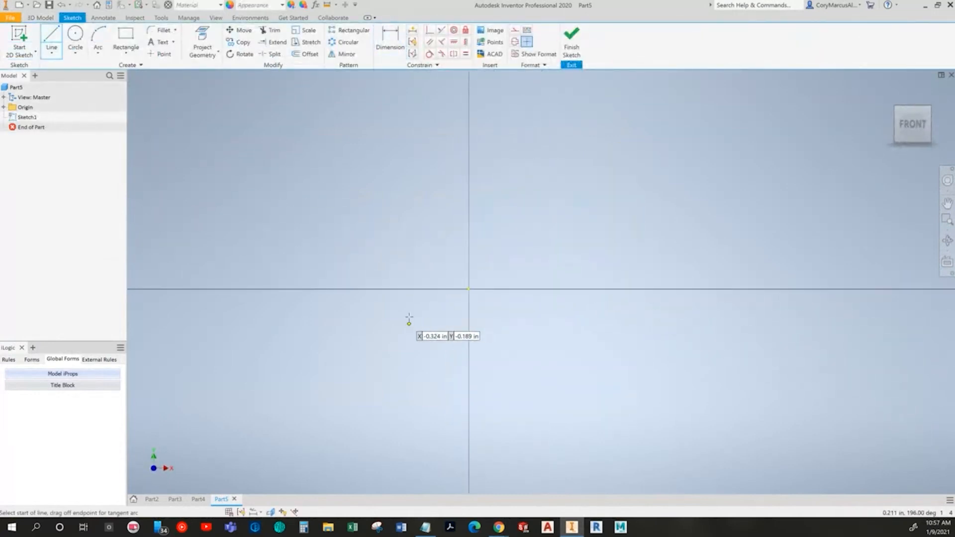
left_click(312, 257)
left_click(630, 257)
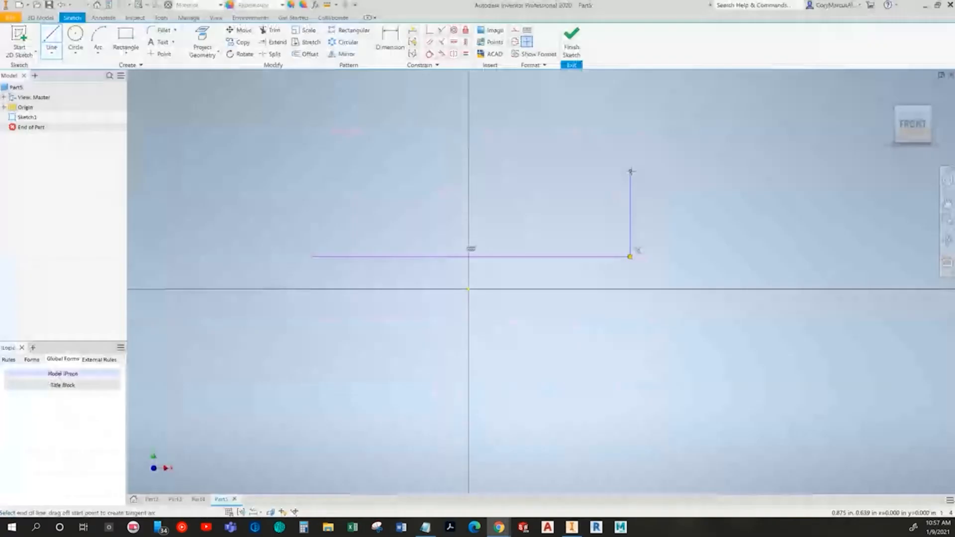
left_click(630, 171)
left_click(400, 122)
left_click(312, 174)
left_click(312, 256)
key("Escape")
Step: Move the outline above the origin and dimension its bottom edge as 4 in
middle_click_drag(392, 267, 374, 377)
key("alt+Tab")
key("alt+Tab")
left_click(390, 39)
left_click(492, 358)
left_click(464, 440)
type("3.9")
key("Return")
scroll(463, 440, "down", 5)
scroll(535, 356, "up", 3)
key("Escape")
Step: Start a coincident constraint on the outline
left_click(430, 30)
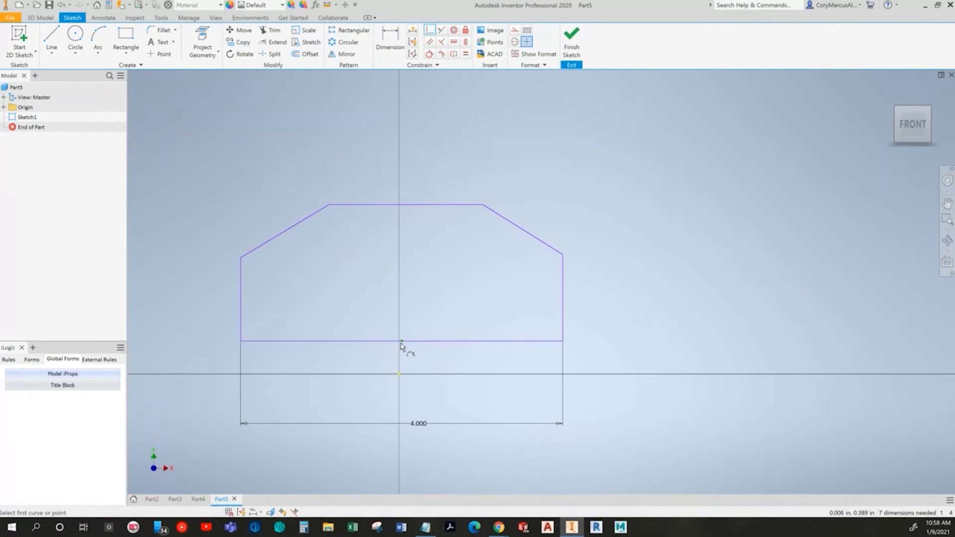
Step: Anchor the bottom edge's midpoint to the origin and lower the right side's upper corner to roughly match the left side
left_click(399, 375)
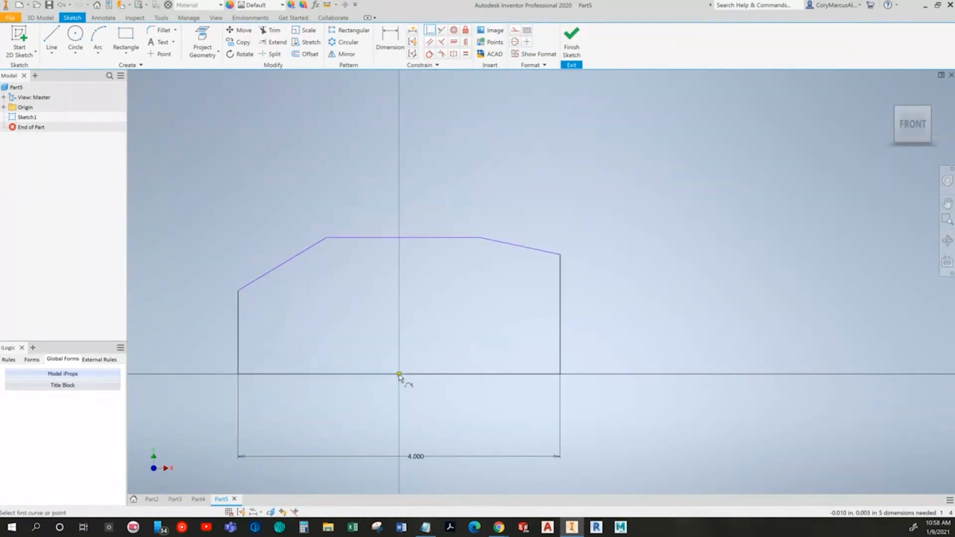
middle_click_drag(568, 312, 586, 268)
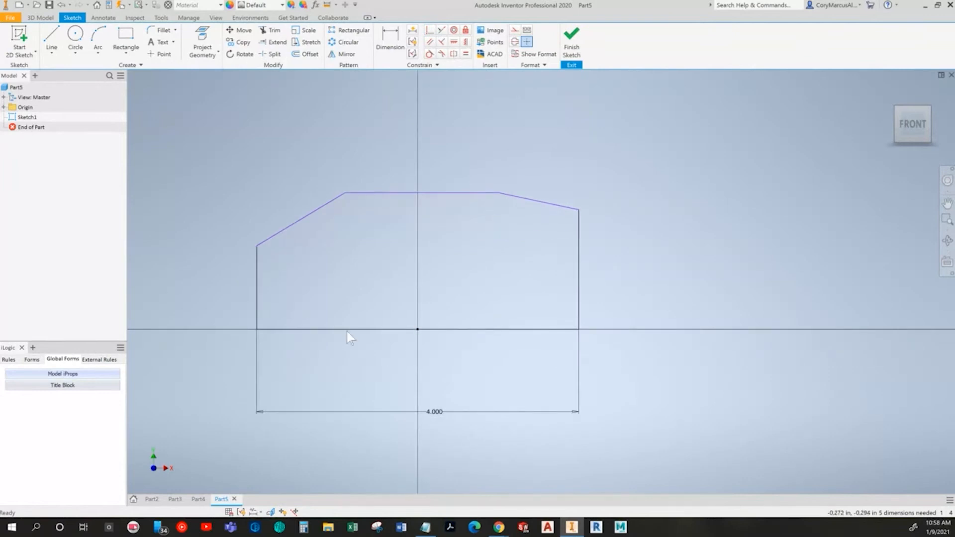
left_click_drag(579, 208, 579, 248)
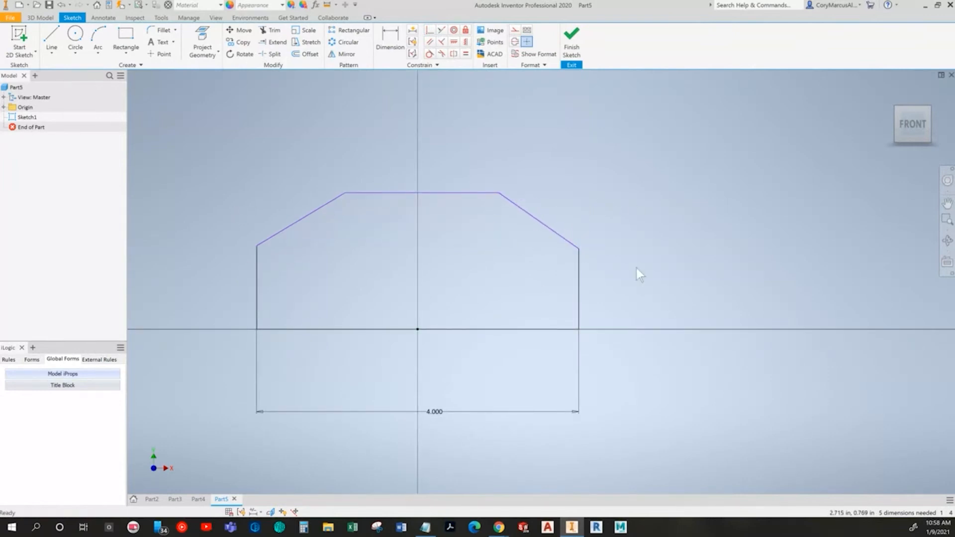
Step: Dimension the height between the outline's top and bottom edges as 1.75 in
key("alt+Tab")
key("alt+Tab")
key("d")
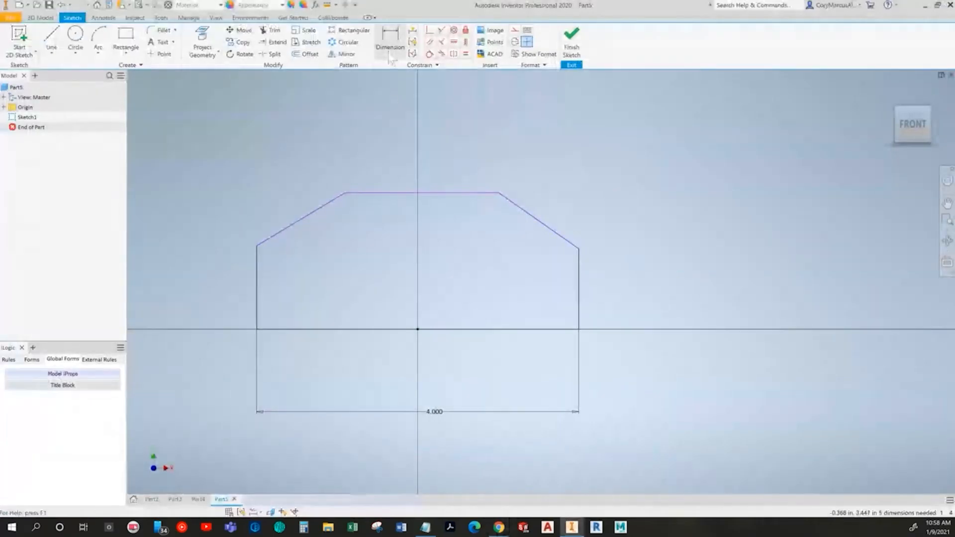
left_click(397, 194)
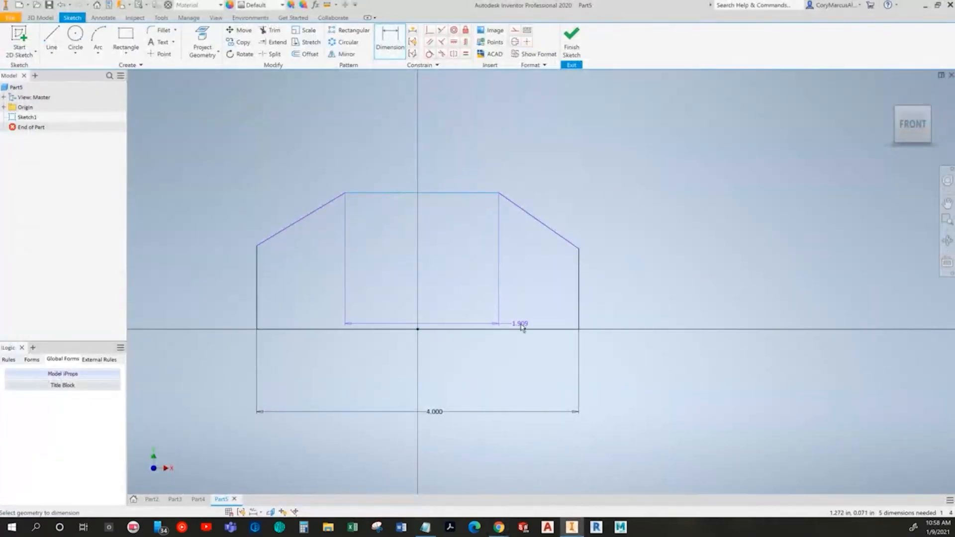
left_click(524, 329)
left_click(750, 297)
type("1.75")
key("Return")
key("Escape")
Step: Sketch a large central circle and two smaller circles at the lower left and right, the right one about 0.53 in in diameter
key("alt+Tab")
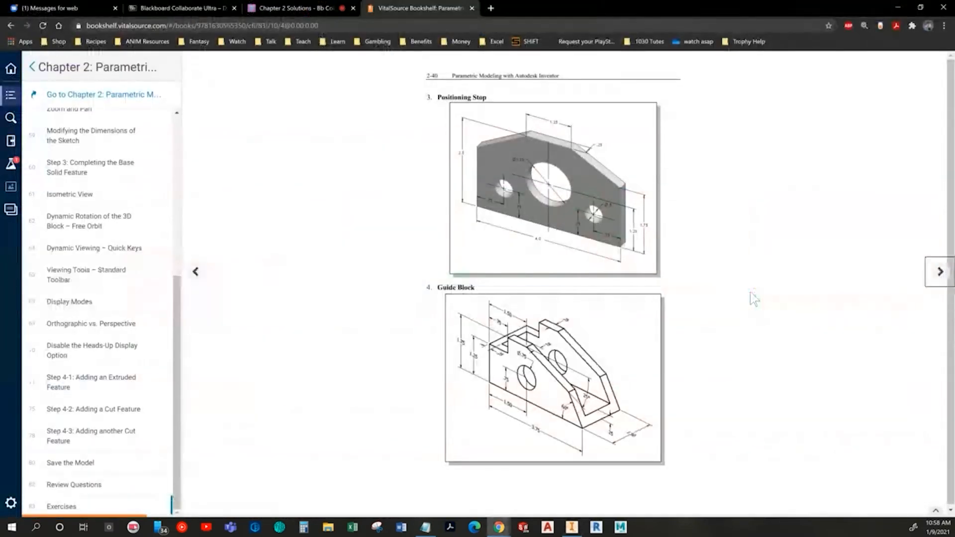
key("alt+Tab")
left_click(75, 35)
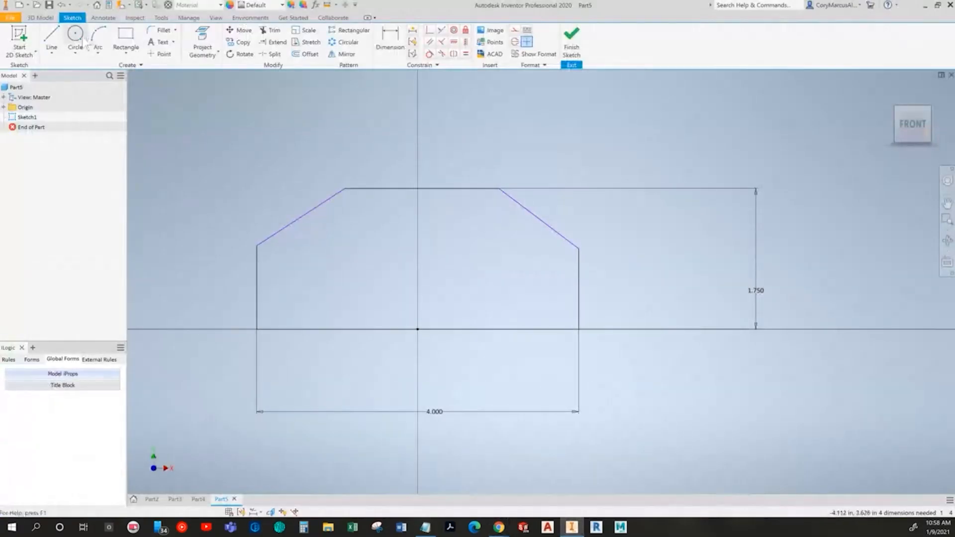
left_click(412, 254)
left_click(373, 217)
left_click(303, 297)
left_click(334, 298)
left_click(513, 308)
left_click(535, 308)
key("Escape")
Step: Dimension the left circle's centre 0.75 in above the bottom edge
key("alt+Tab")
key("alt+Tab")
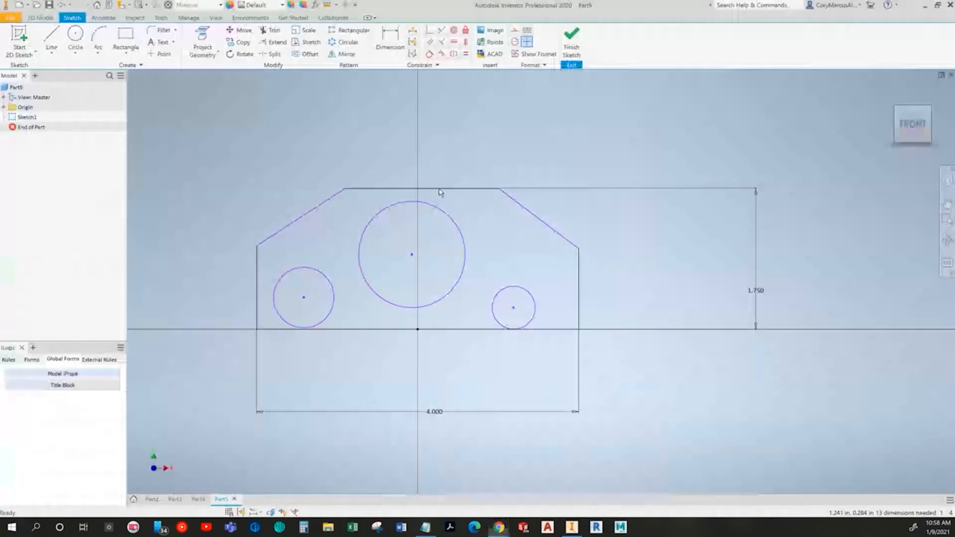
left_click(399, 56)
left_click(273, 329)
left_click(273, 299)
key("Escape")
left_click(272, 329)
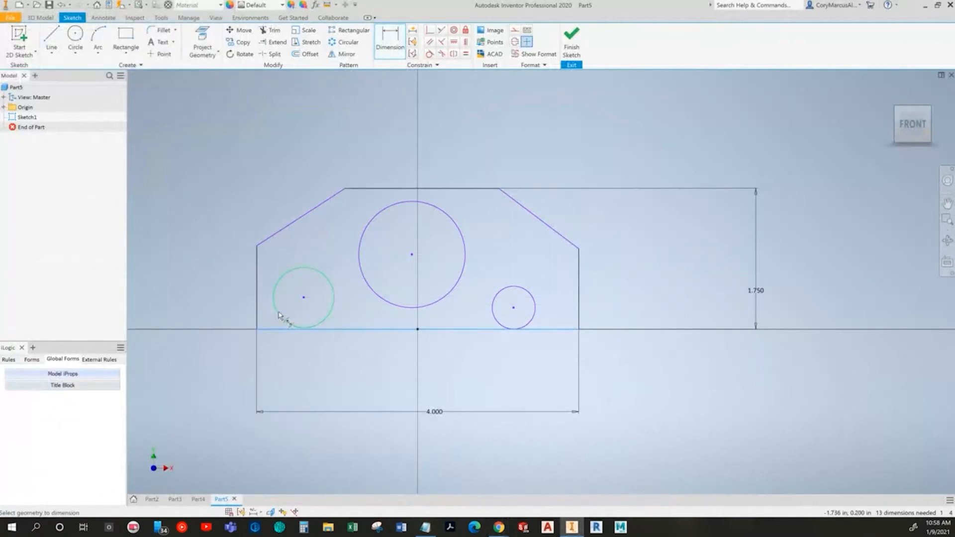
left_click(214, 305)
type(".75")
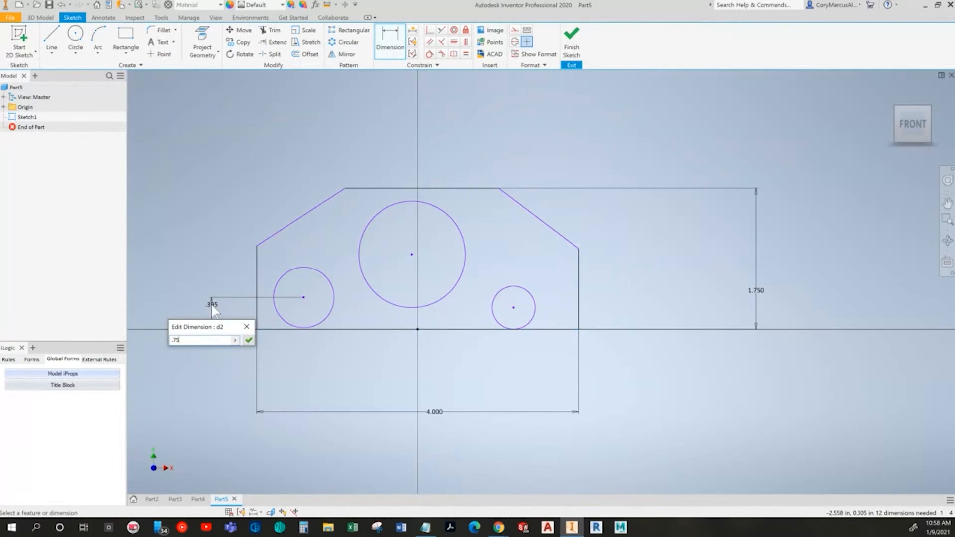
key("Return")
Step: Dimension the left circle's centre 0.75 in from the outline's left edge
left_click(256, 299)
left_click(283, 296)
left_click(281, 363)
type("0.")
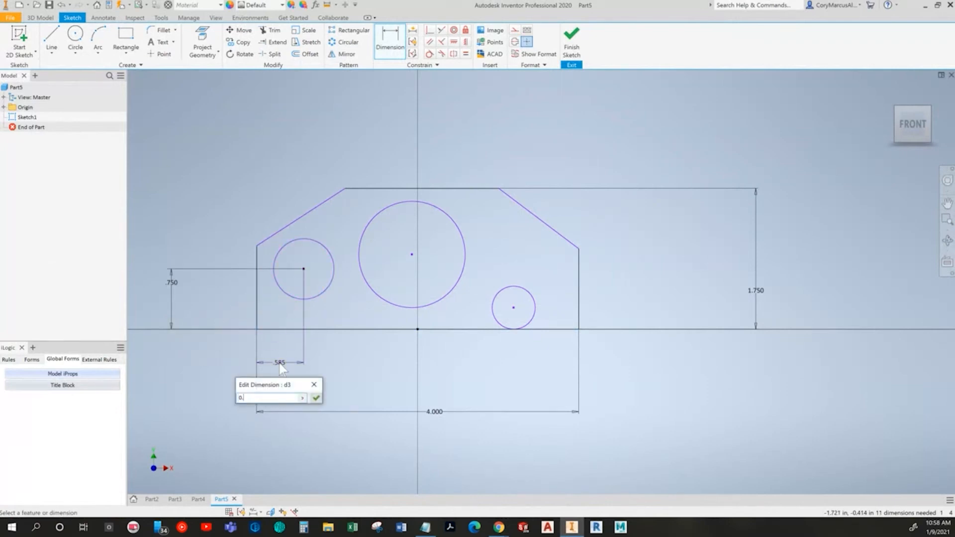
type("75")
key("Return")
Step: Check the textbook drawing and set the left circle's diameter to 0.5 in
key("alt+Tab")
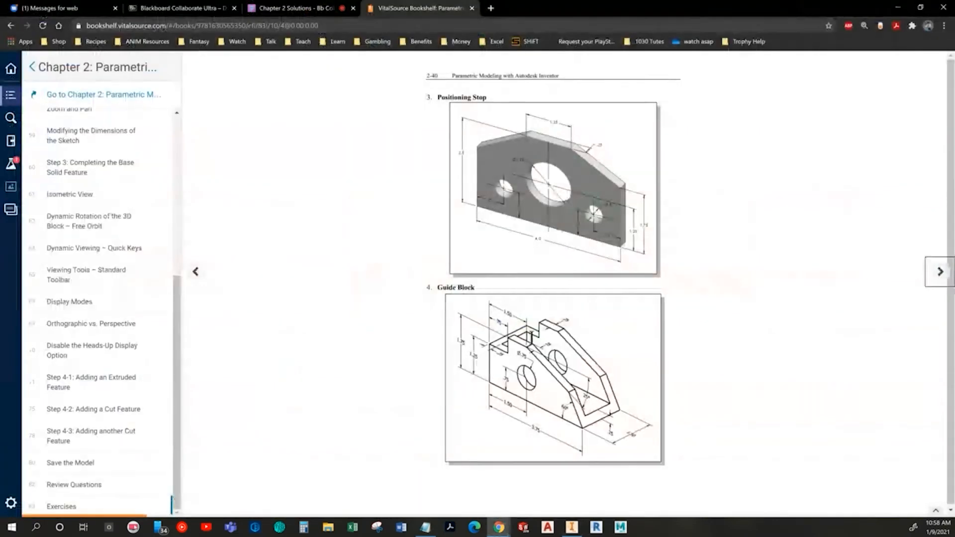
key("alt+Tab")
left_click(329, 297)
left_click(353, 317)
type("0.5")
key("Return")
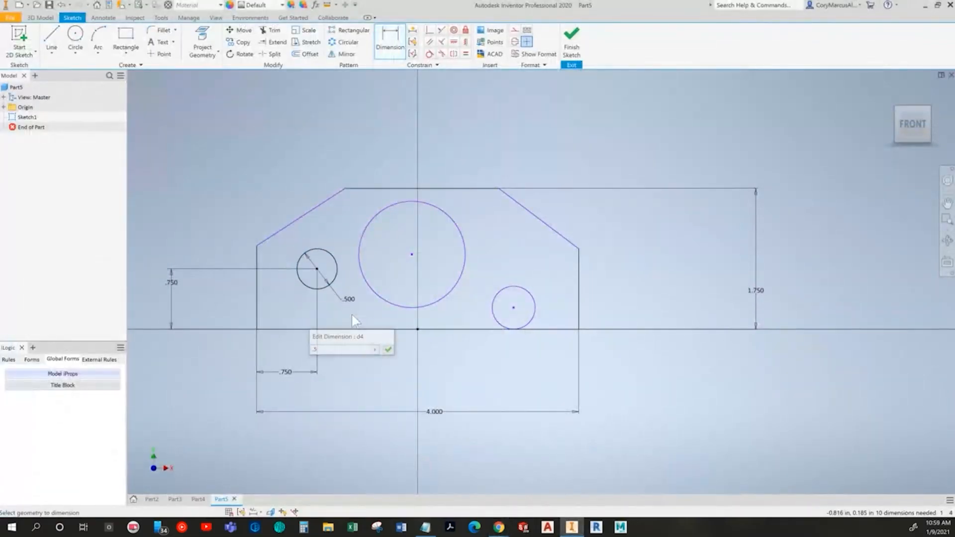
Step: Dimension the right circle's centre 0.75 in from the right edge and 0.75 in above the bottom edge
left_click(535, 312)
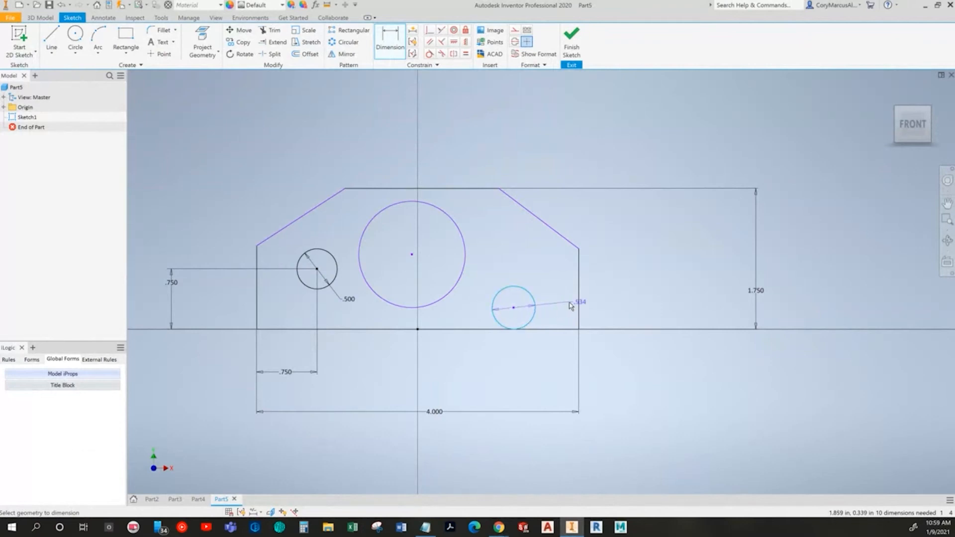
left_click(579, 309)
left_click(561, 353)
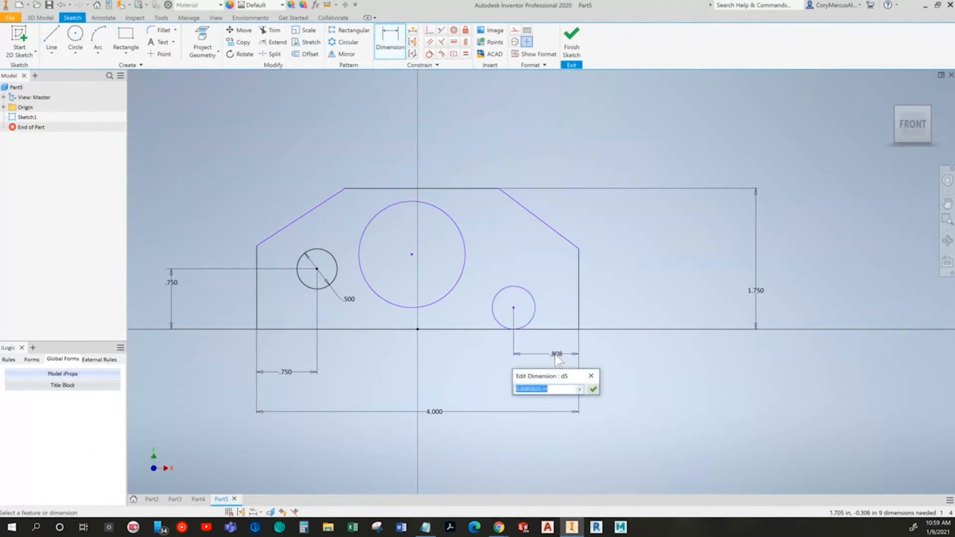
key("Return")
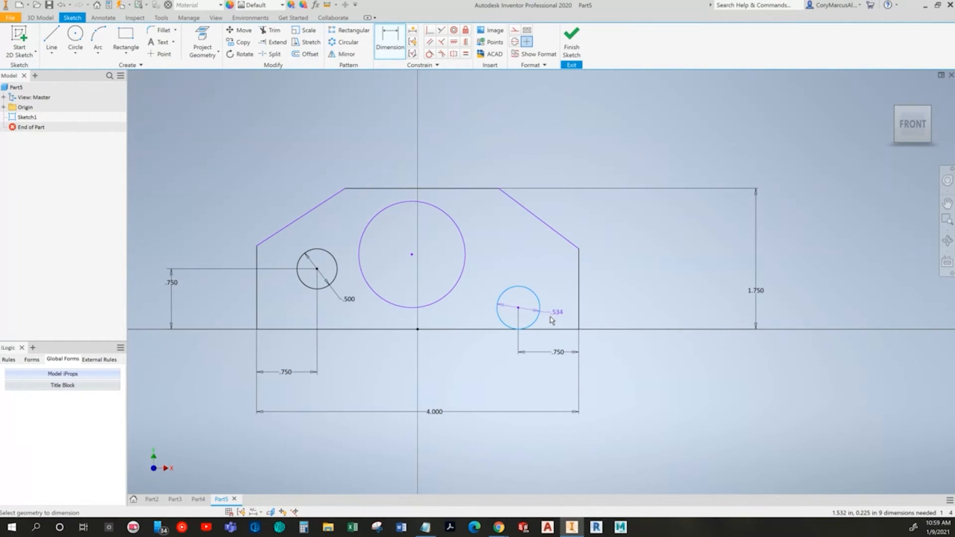
left_click(608, 320)
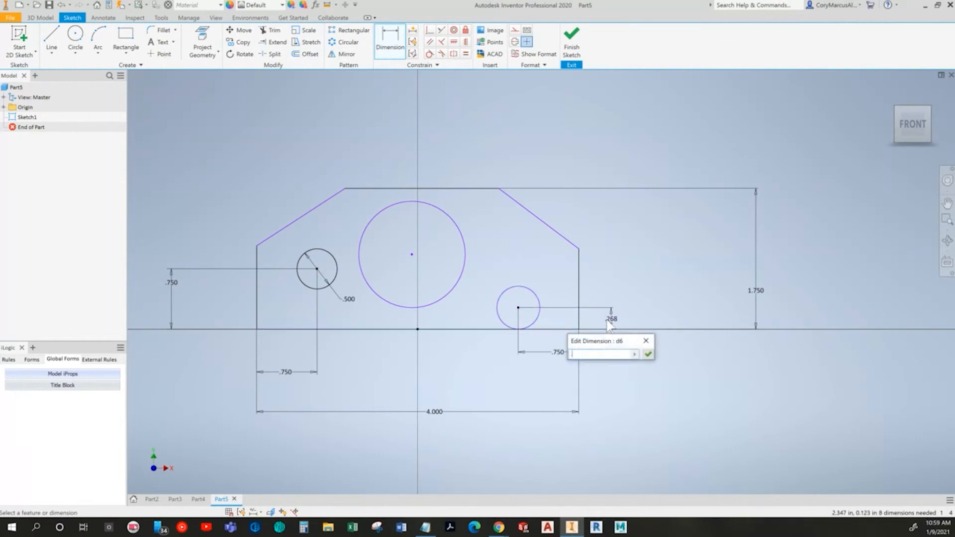
type(".75")
key("Return")
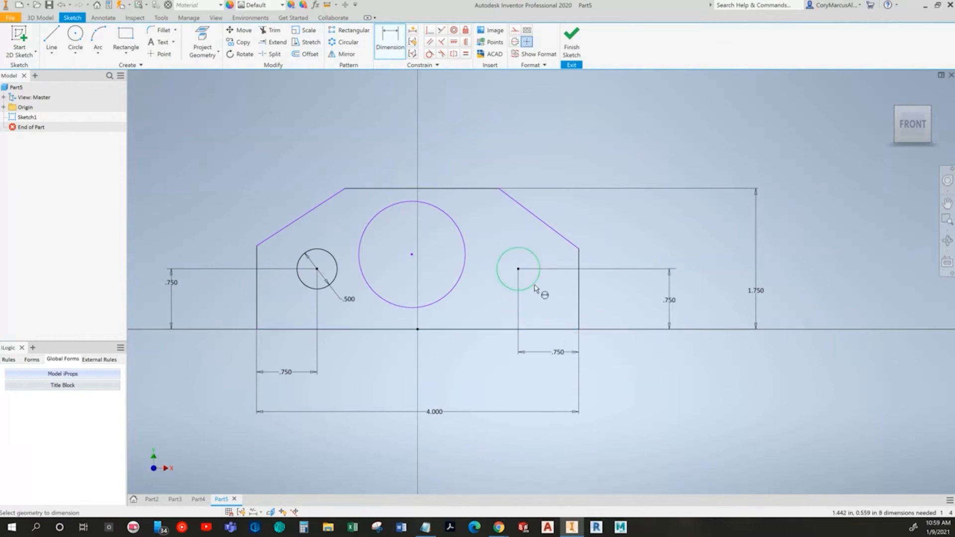
left_click(548, 296)
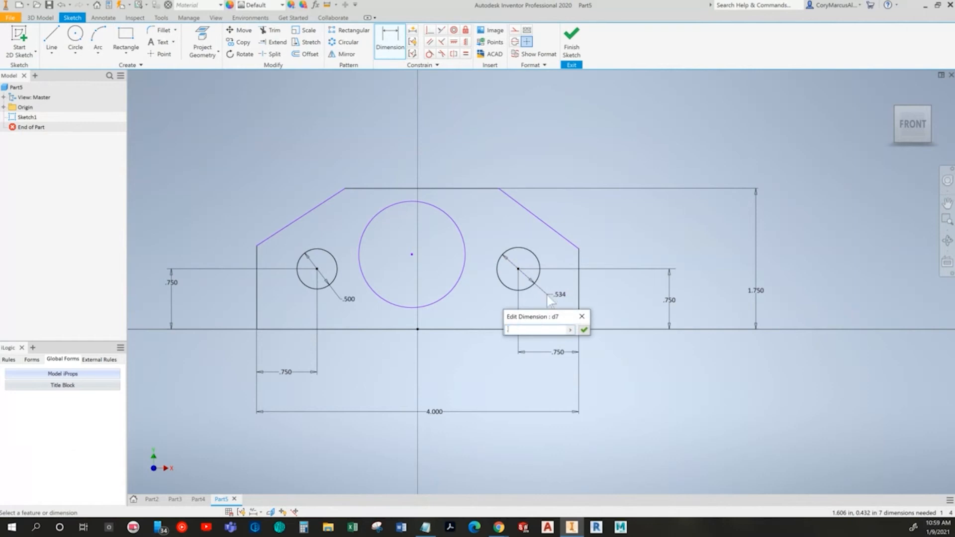
key("Escape")
key("Escape")
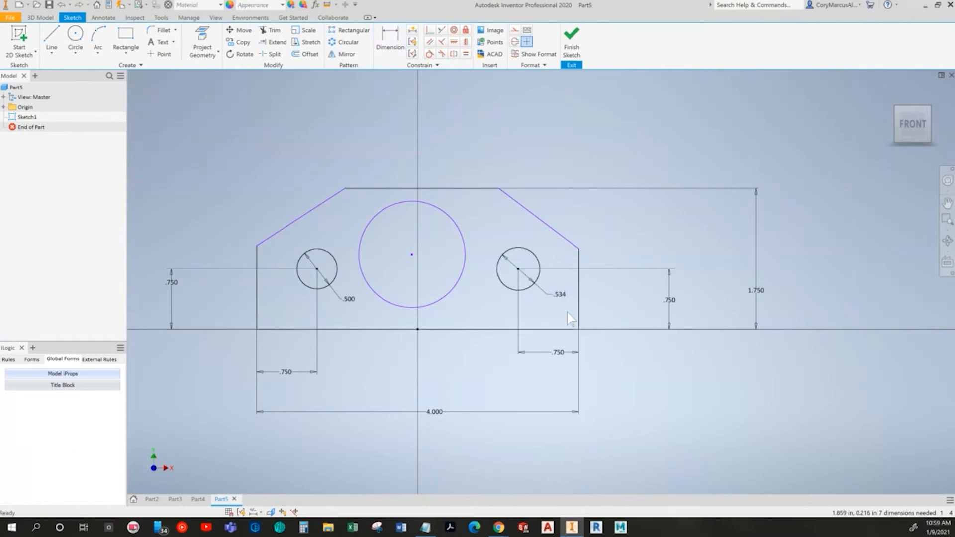
key("ctrl+z")
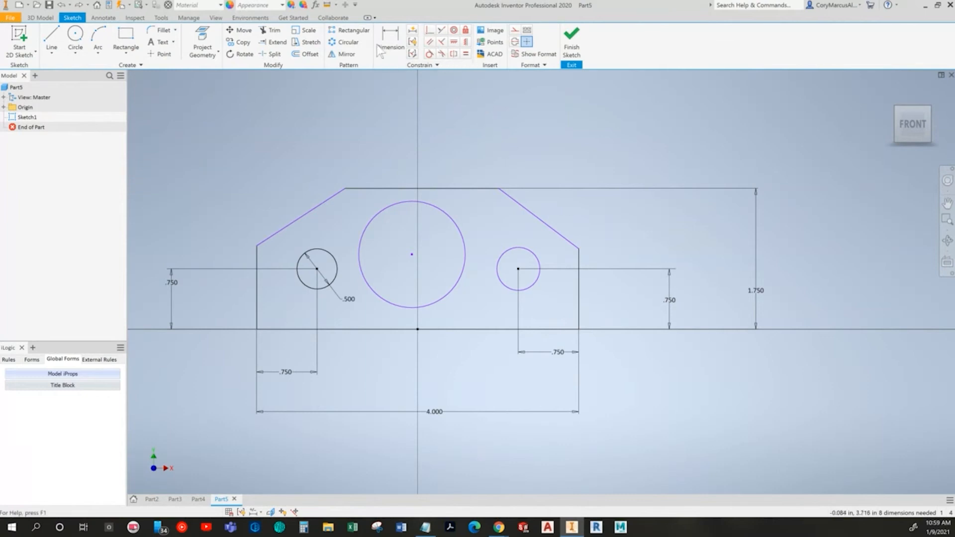
Step: Apply an Equal constraint between the right small circle and the left small circle
left_click(466, 54)
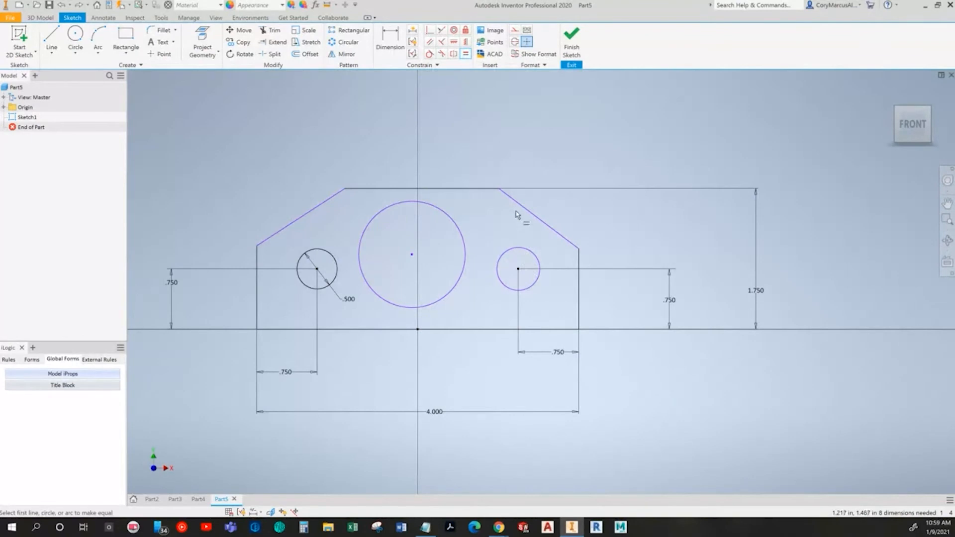
left_click(502, 258)
left_click(306, 256)
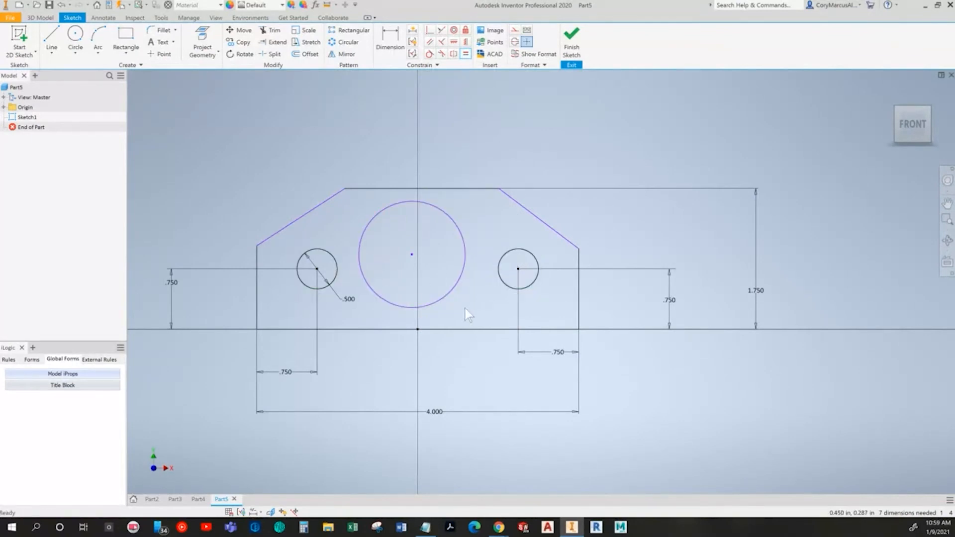
Step: Move the overall width, overall height and small-circle position dimensions closer to the outline for a tidier layout
left_click_drag(559, 353, 552, 361)
left_click_drag(432, 419, 425, 401)
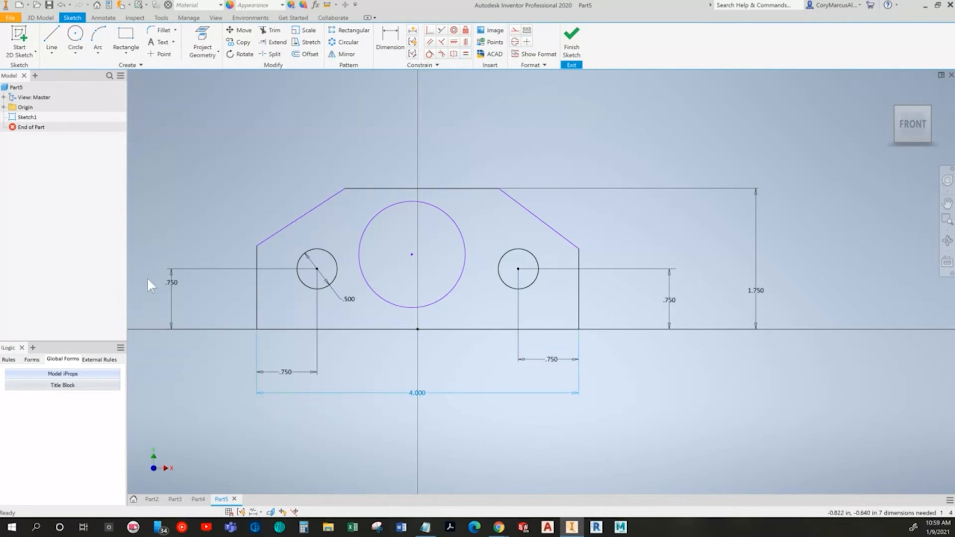
left_click_drag(181, 282, 219, 300)
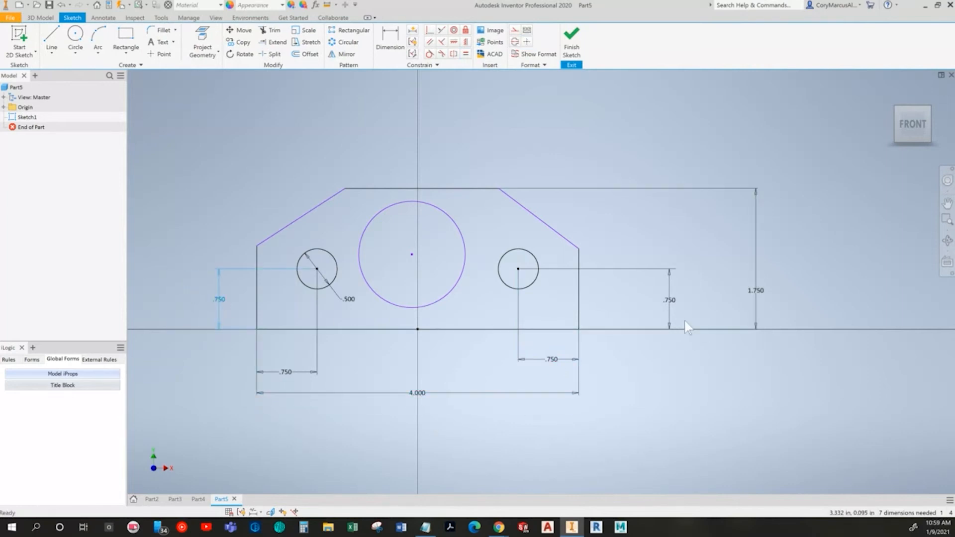
left_click_drag(665, 305, 631, 306)
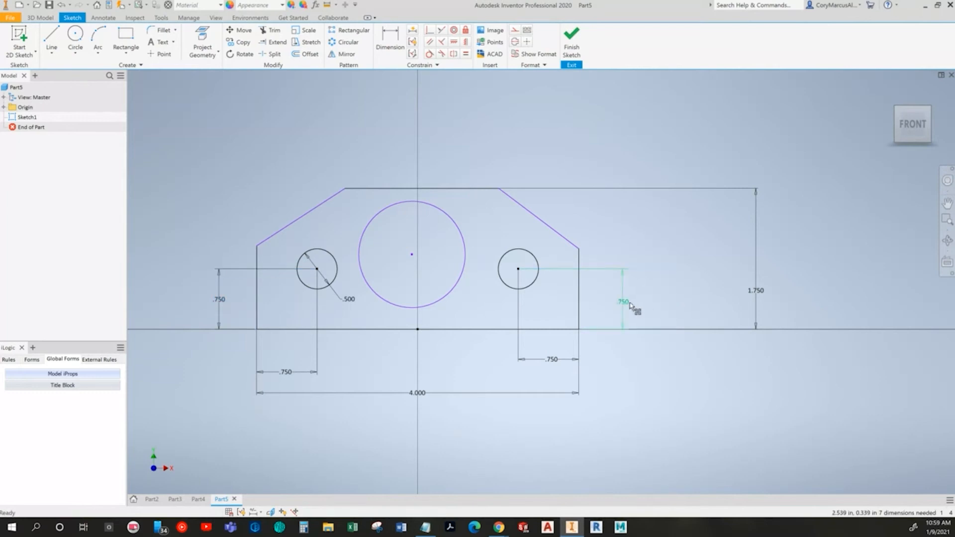
left_click_drag(757, 295, 650, 284)
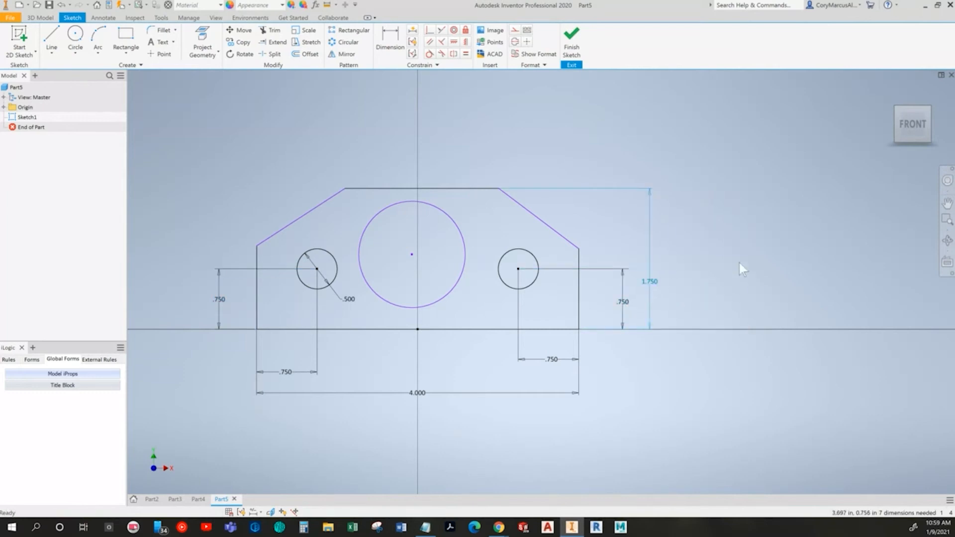
Step: Check the textbook drawing and dimension the outline's top edge as 1.25 in long
key("alt+Tab")
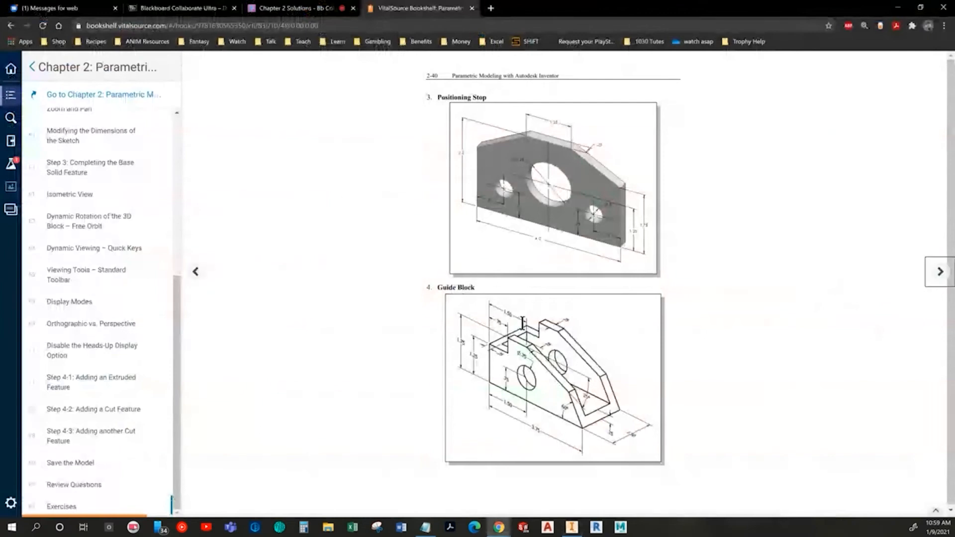
key("alt+Tab")
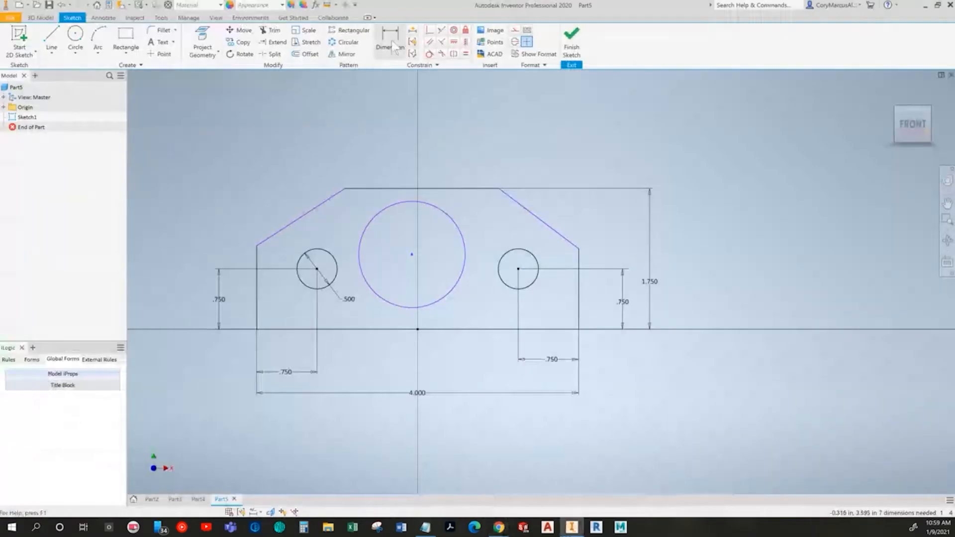
left_click(426, 197)
left_click(420, 164)
type("1.25")
key("Return")
Step: Dimension the large circle's centre 1.25 in above the bottom edge and place that dimension inside the overall height dimension
key("alt+Tab")
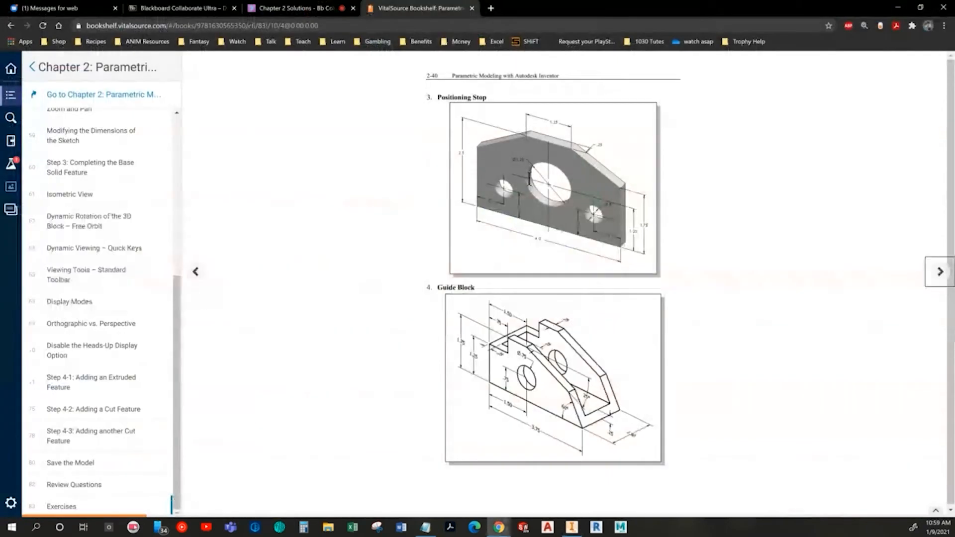
key("alt+Tab")
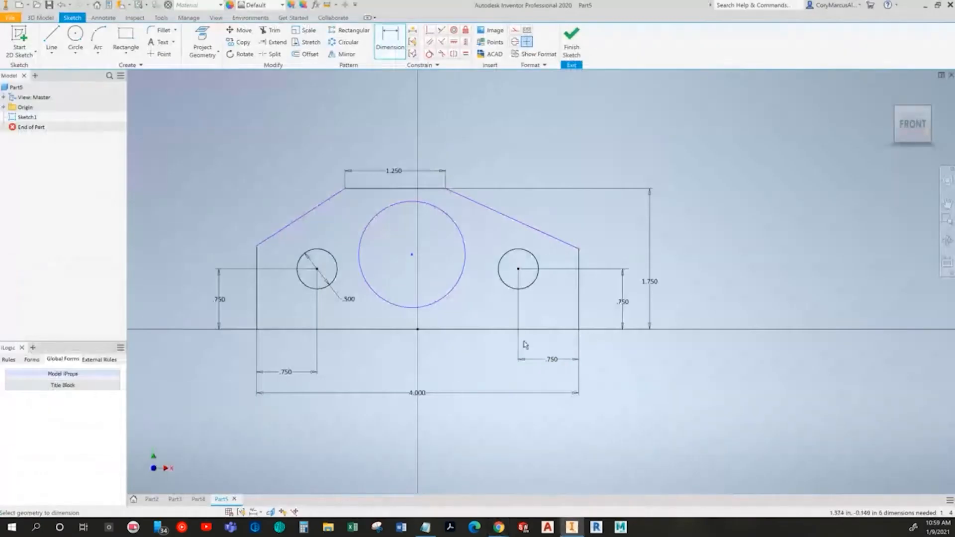
left_click(494, 329)
left_click(451, 296)
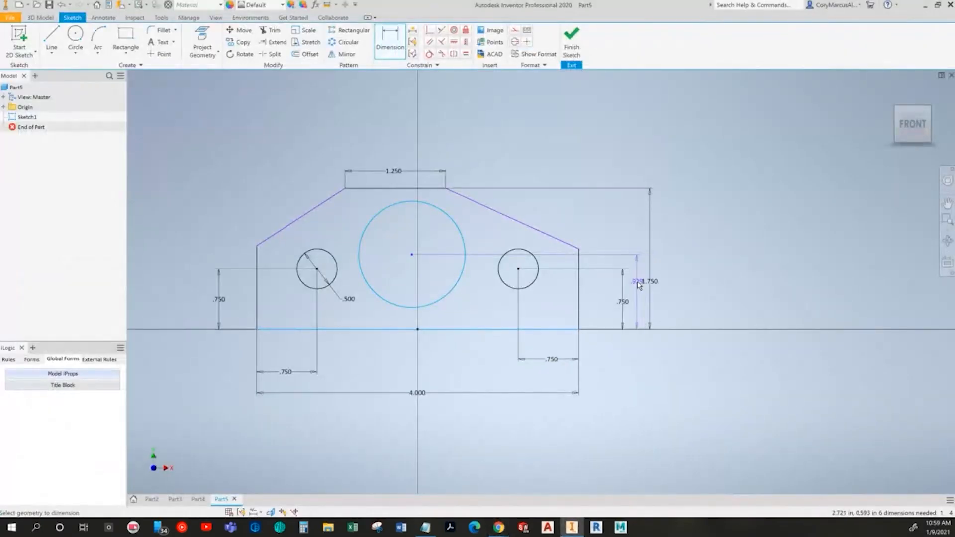
left_click(638, 281)
type("1.")
key("Return")
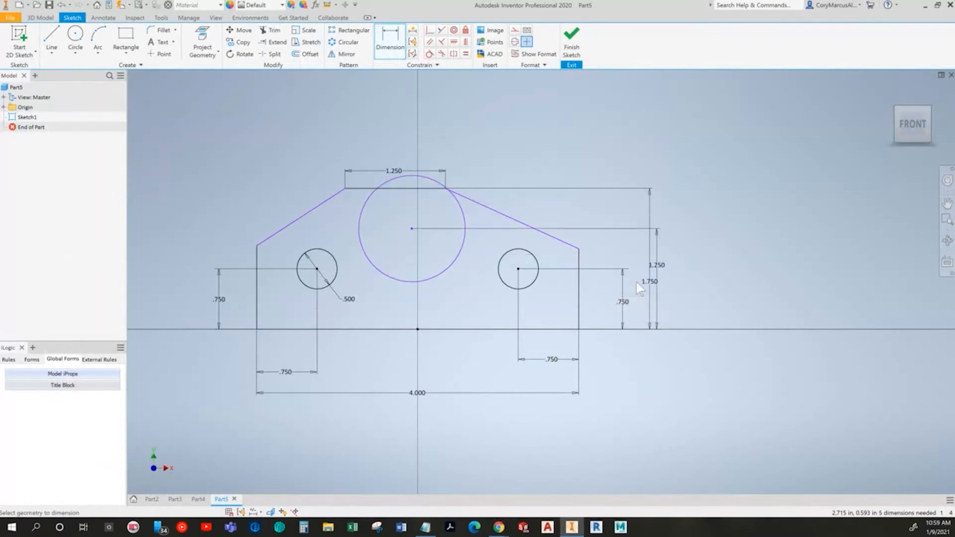
left_click_drag(658, 270, 638, 273)
left_click(665, 246)
Step: Check the textbook drawing and set the large circle's diameter to 1.25 in
key("alt+Tab")
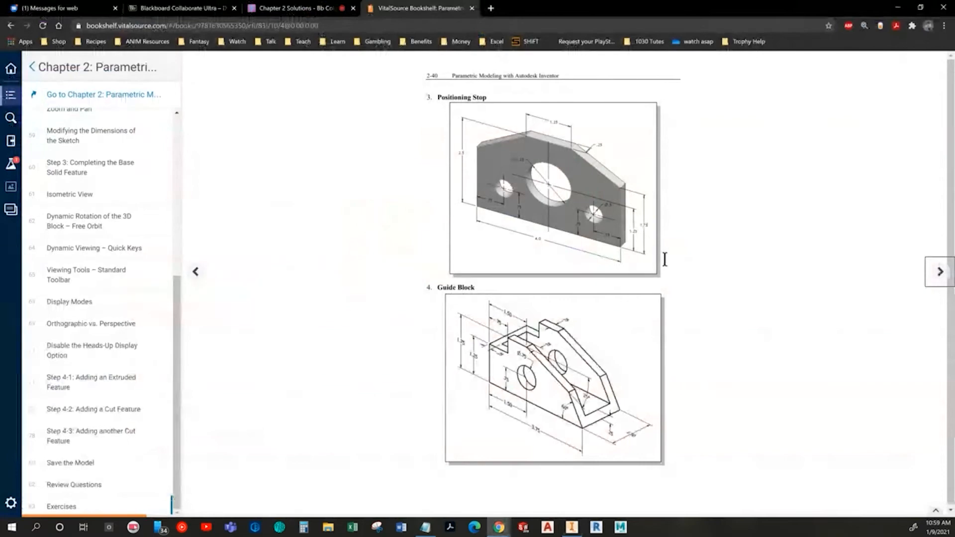
key("alt+Tab")
left_click(390, 40)
left_click(359, 219)
left_click(351, 228)
type("1.25")
key("Return")
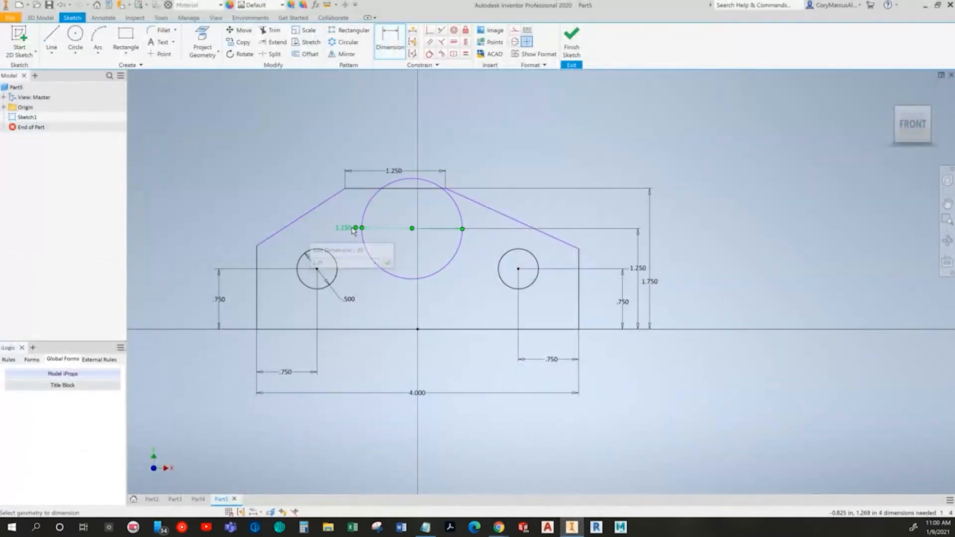
Step: Check the textbook drawing and delete the sketch's 1.75 in overall height dimension
key("alt+Tab")
key("alt+Tab")
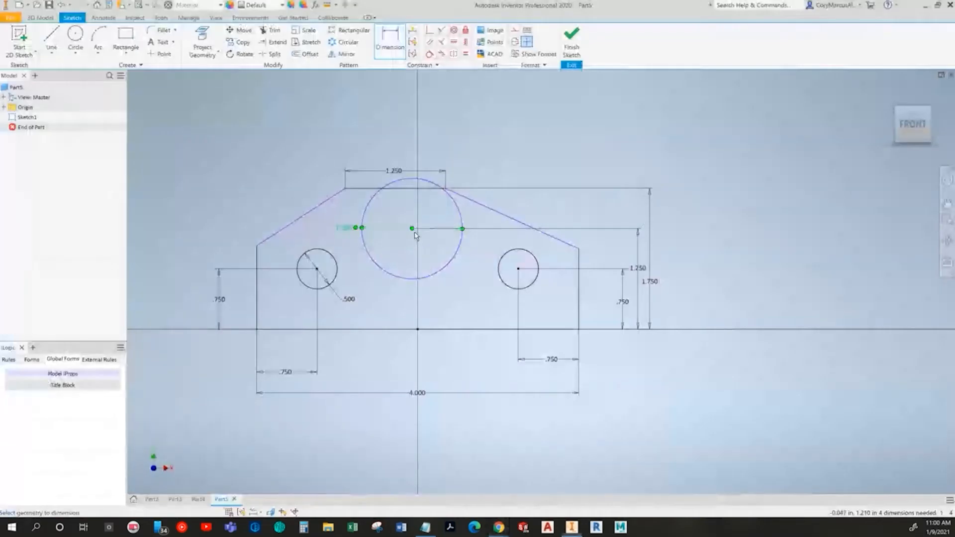
key("alt+Tab")
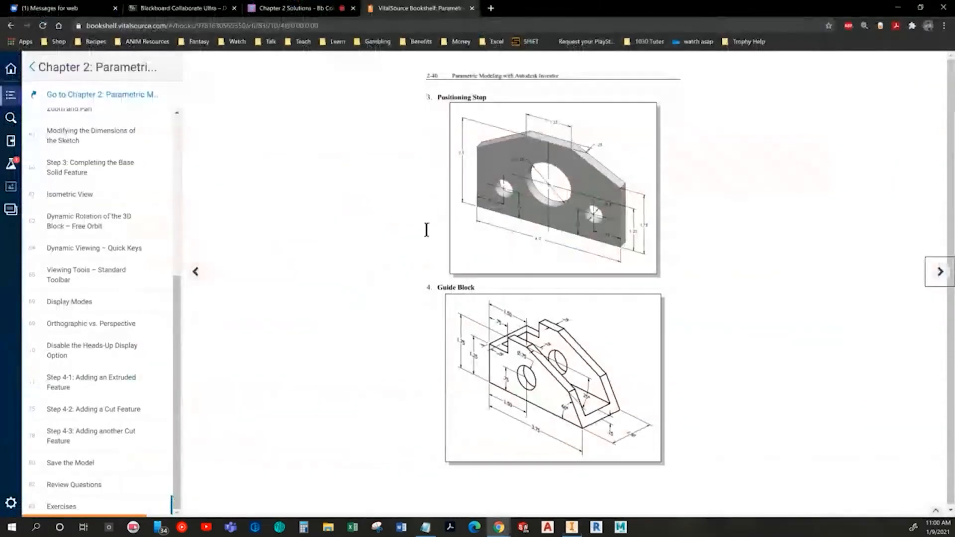
key("alt+Tab")
key("Escape")
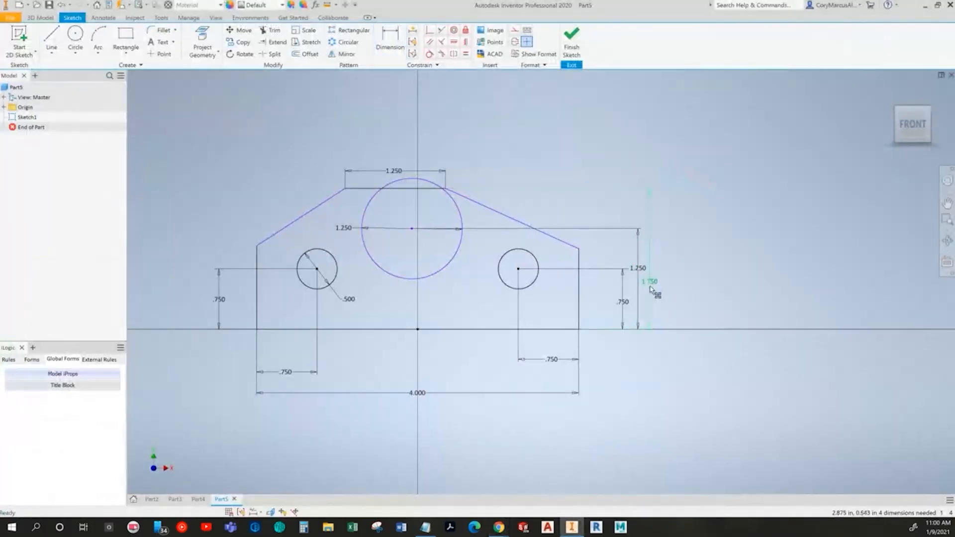
key("Delete")
Step: Dimension the outline's right vertical edge as 1.75 in, placed outside the existing height dimensions
left_click(390, 40)
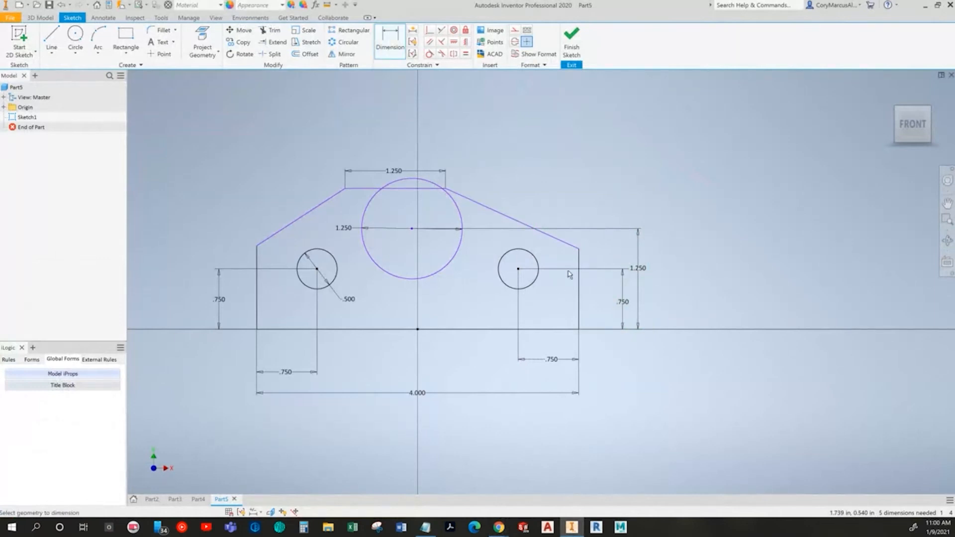
left_click(581, 262)
left_click(668, 297)
type("1.75")
key("Return")
key("Escape")
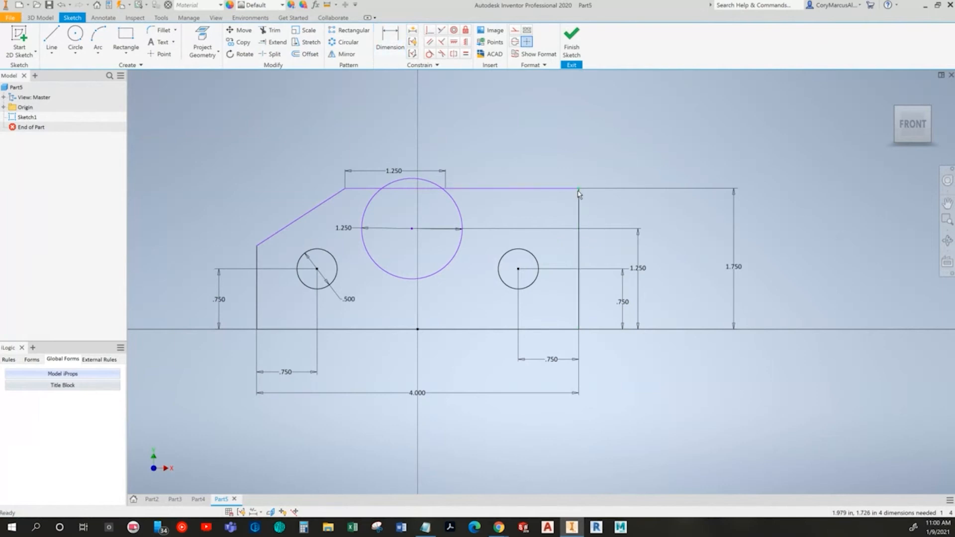
left_click_drag(447, 193, 453, 132)
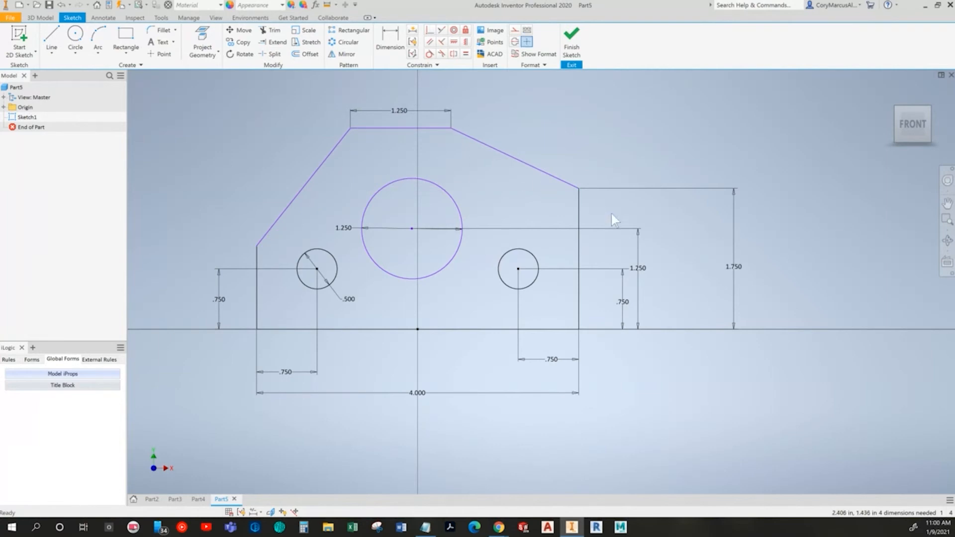
middle_click_drag(575, 270, 577, 270)
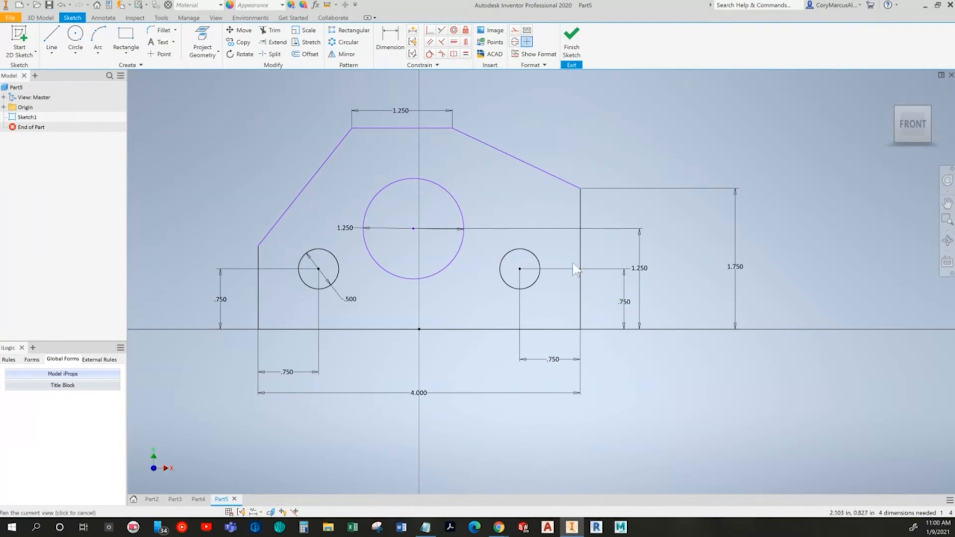
middle_click_drag(432, 131, 457, 165)
key("ctrl+z")
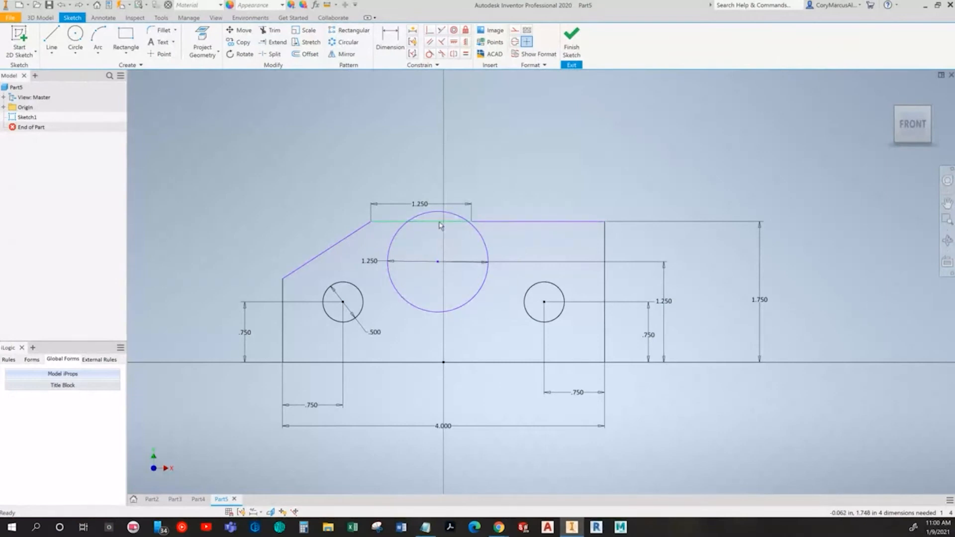
Step: Raise the top edge, dimension it 2.5 in above the bottom edge, and bring the 1.75 and 2.5 in height dimensions closer to the outline
left_click_drag(472, 226, 642, 140)
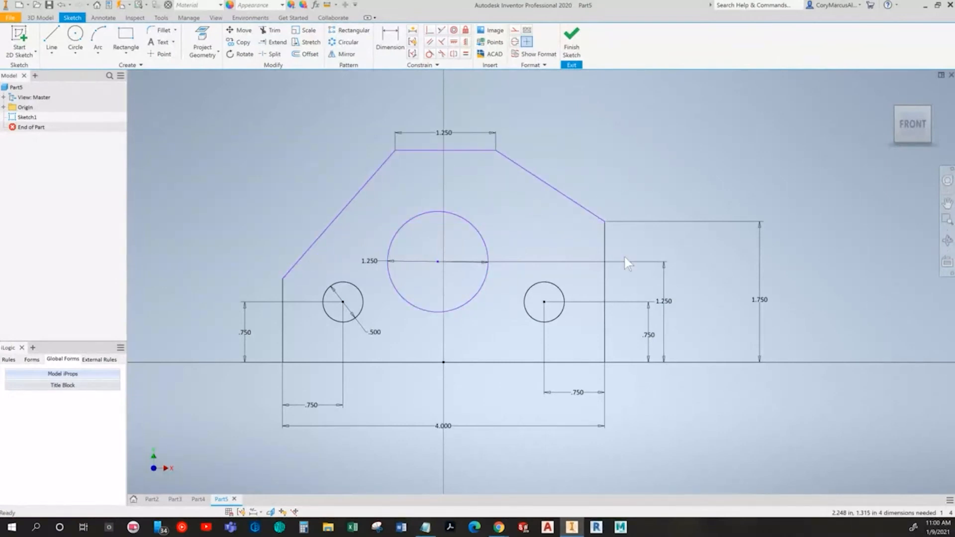
left_click(390, 39)
left_click(464, 150)
left_click(504, 363)
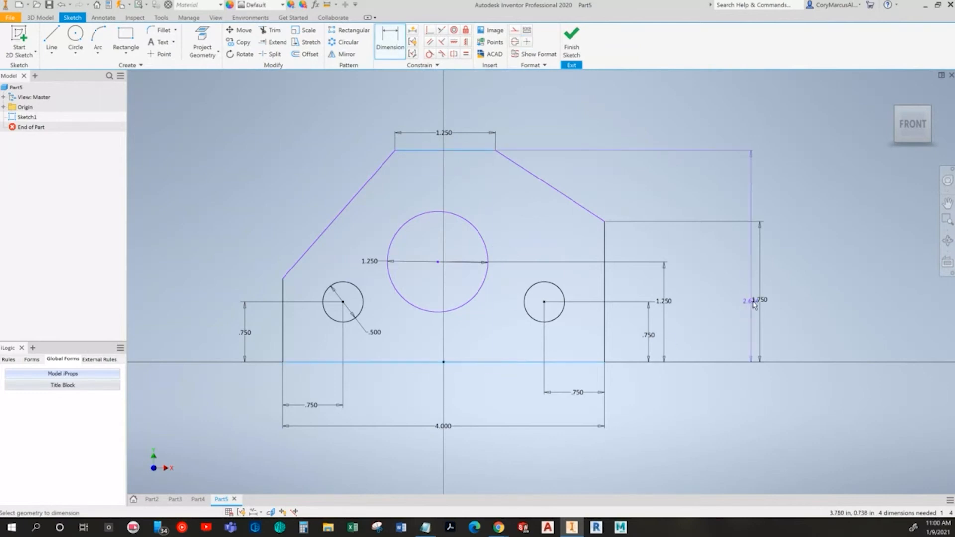
left_click(782, 294)
type("2.5")
key("Return")
key("Escape")
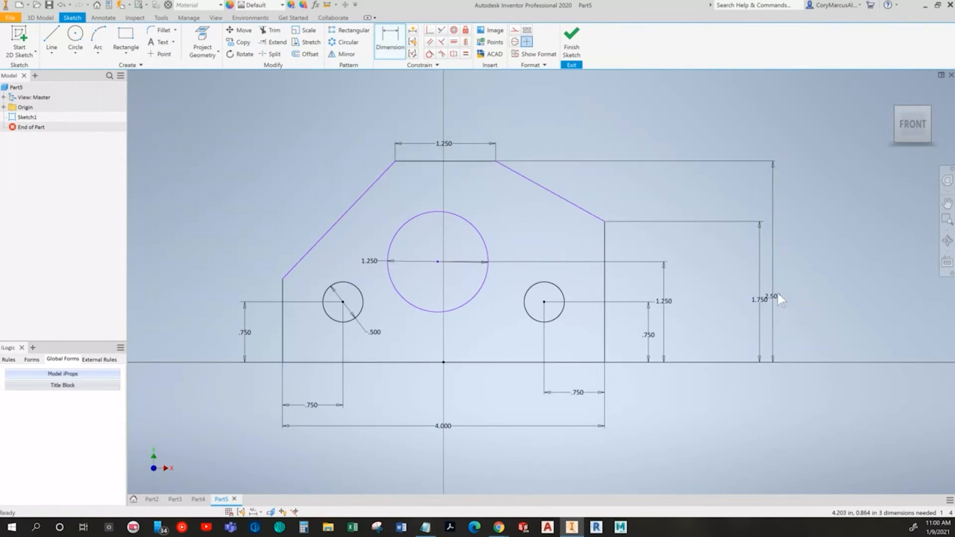
left_click_drag(757, 302, 691, 301)
left_click_drag(774, 299, 707, 301)
Step: Compare the sketch with the textbook drawing and slide the top edge sideways to examine its remaining freedom of movement
key("alt+Tab")
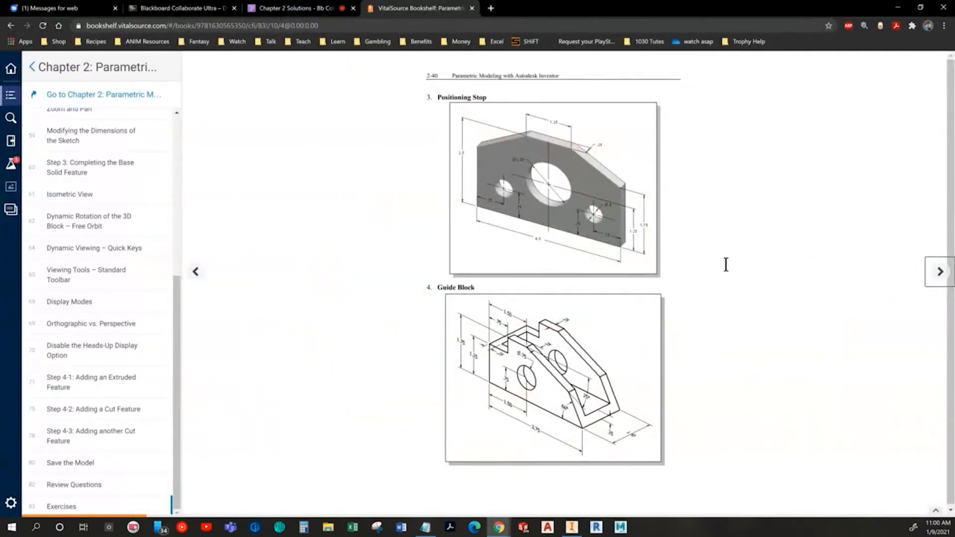
key("alt+Tab")
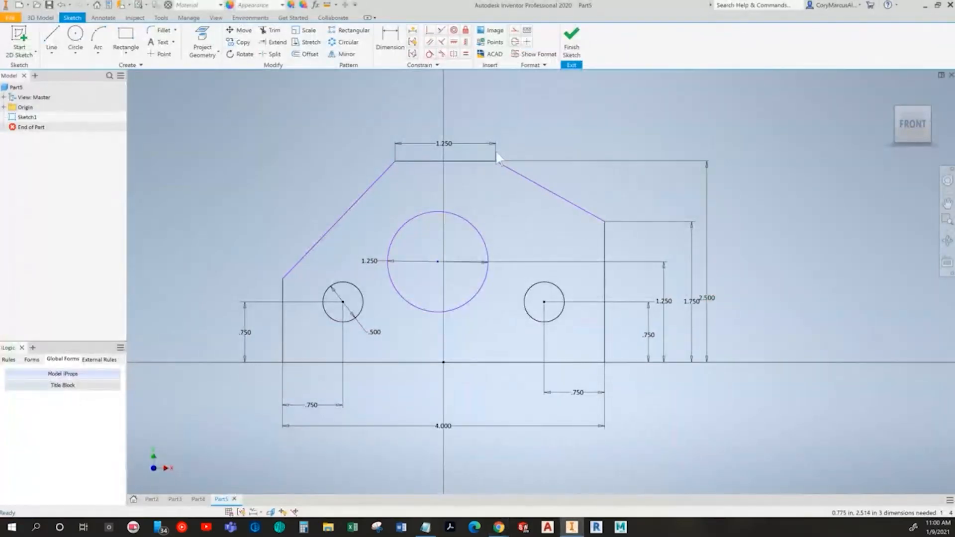
left_click_drag(496, 160, 499, 161)
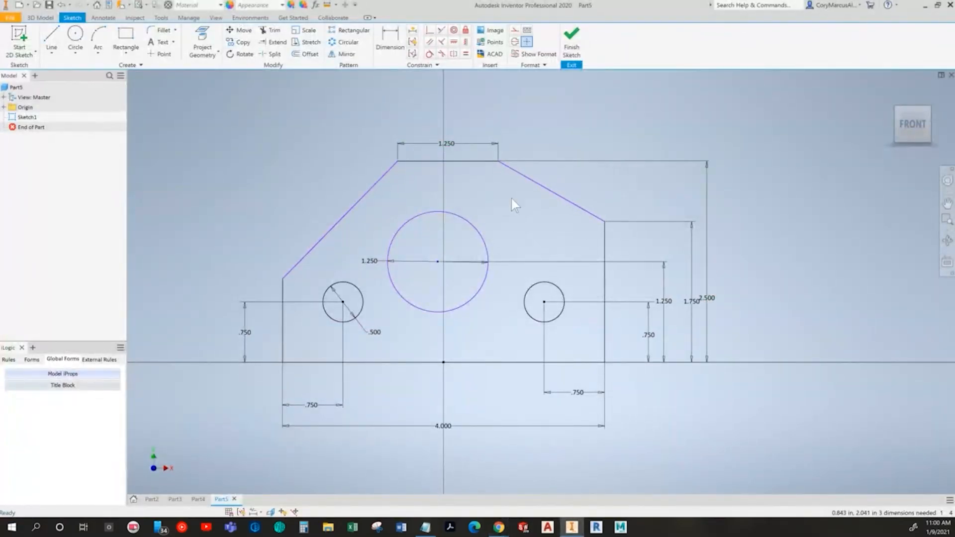
key("alt")
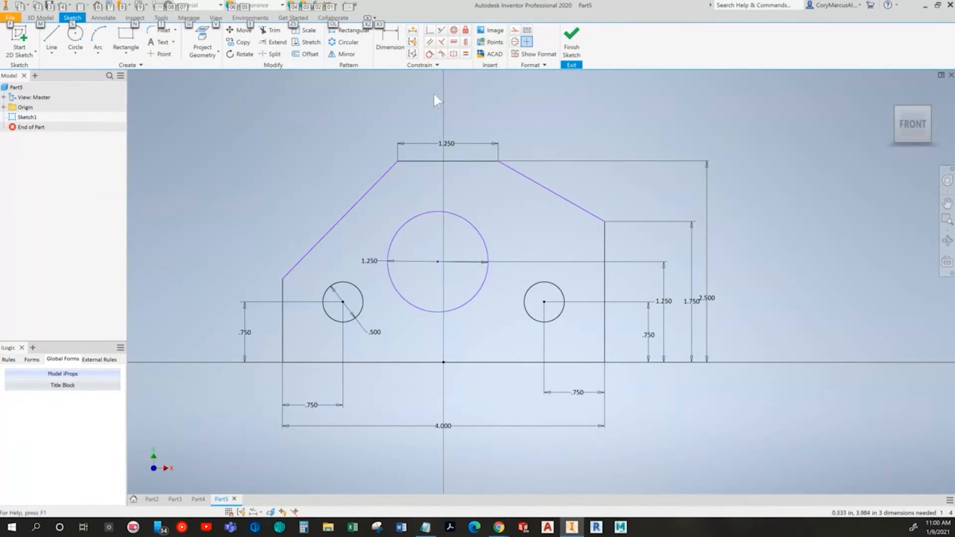
key("alt")
left_click_drag(498, 160, 536, 171)
key("alt+Tab")
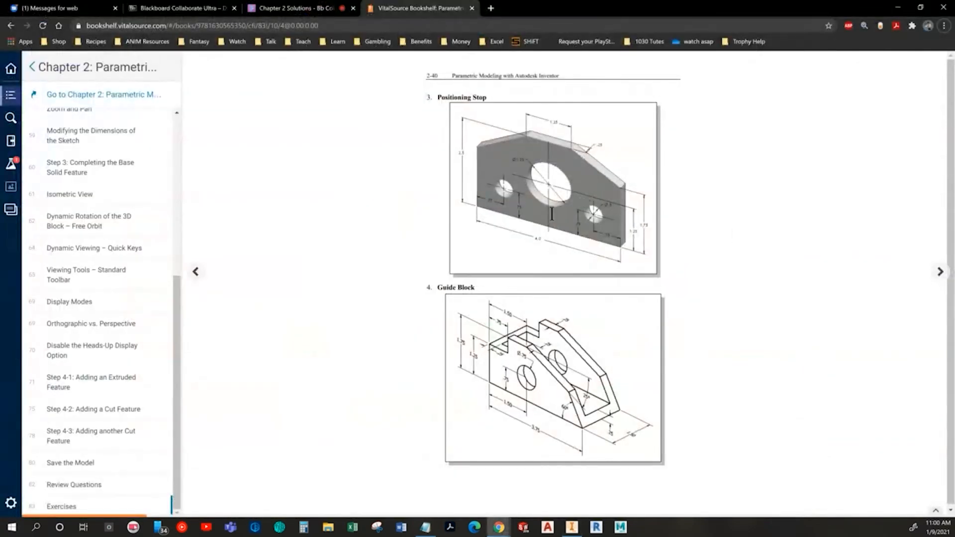
key("alt+Tab")
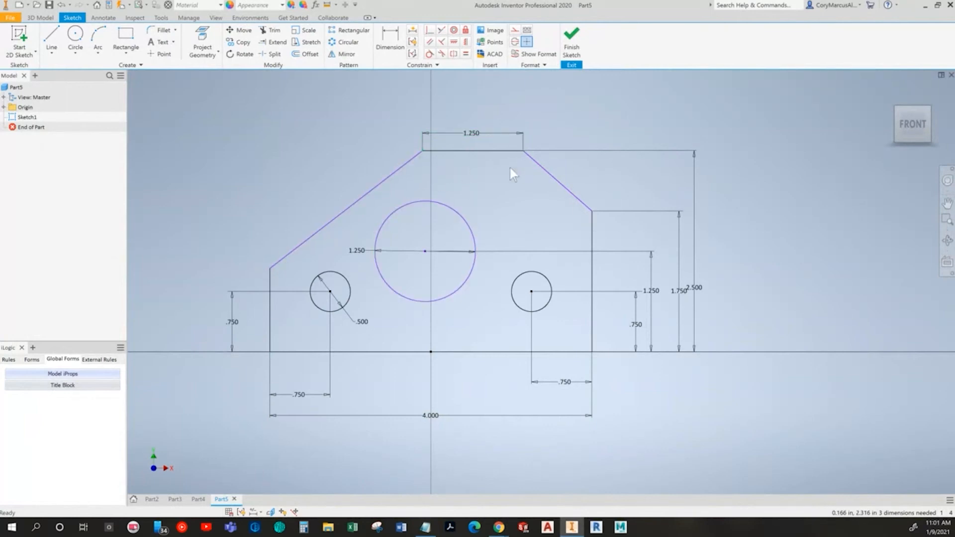
Step: Apply an Equal constraint between the two slanted edges of the outline
left_click(466, 55)
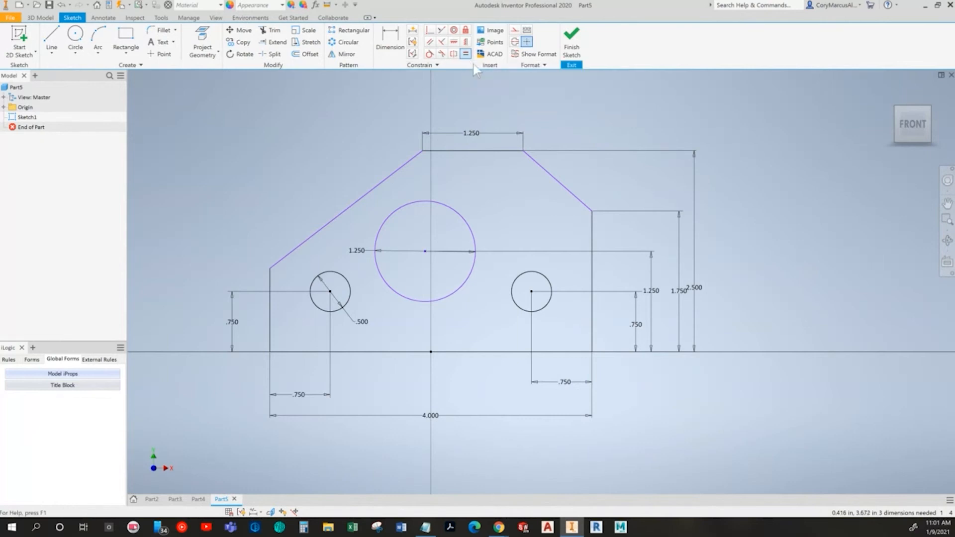
left_click(543, 172)
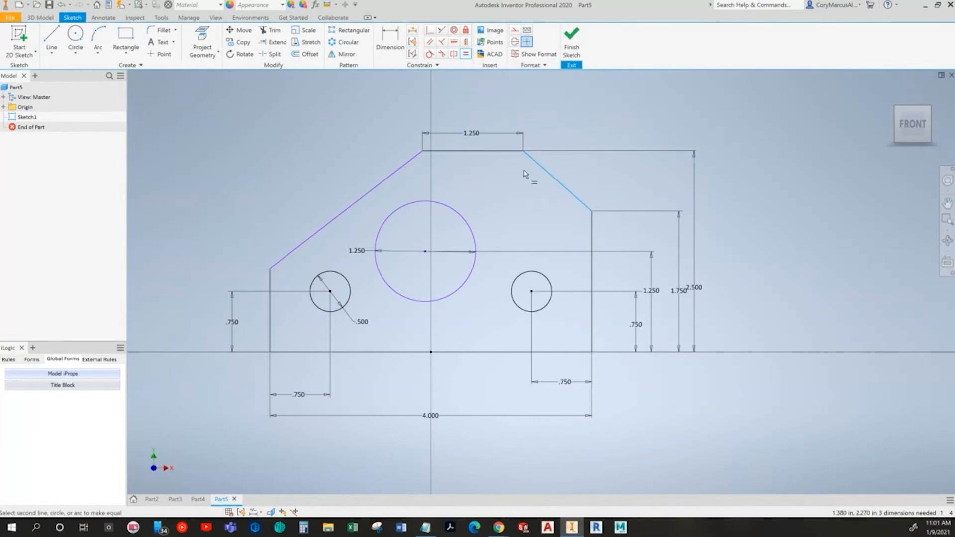
left_click(388, 179)
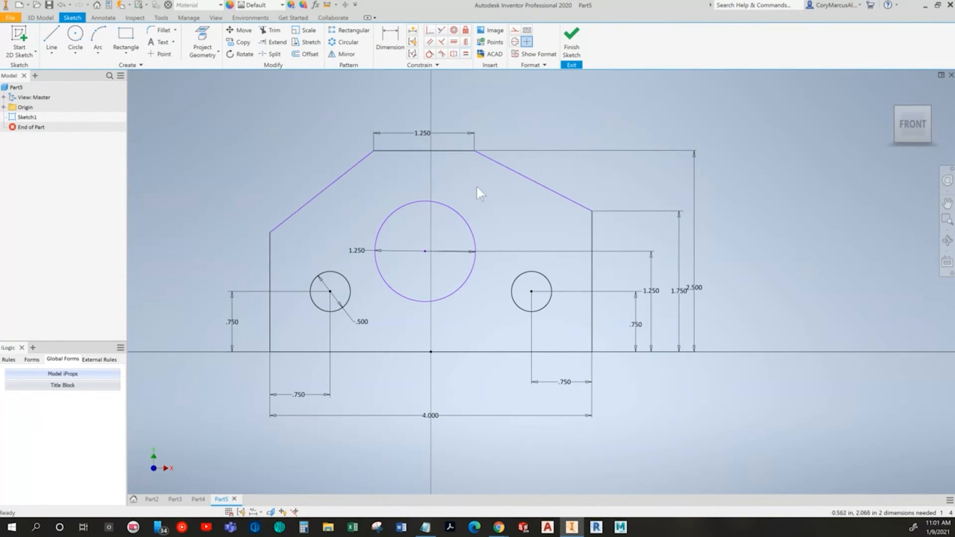
Step: Test the top edge's sideways movement and apply an Equal constraint between the outline's left and right vertical edges
left_click_drag(475, 150, 492, 149)
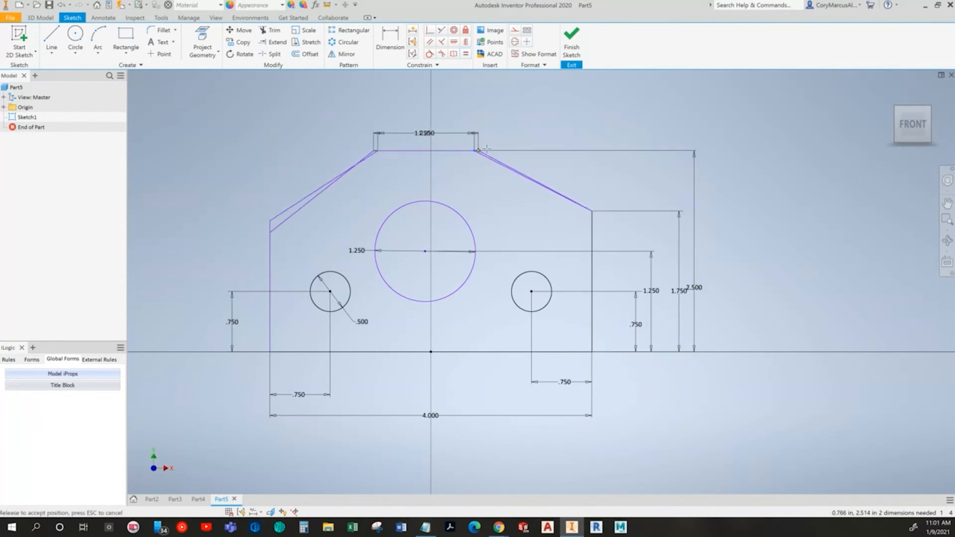
left_click(466, 54)
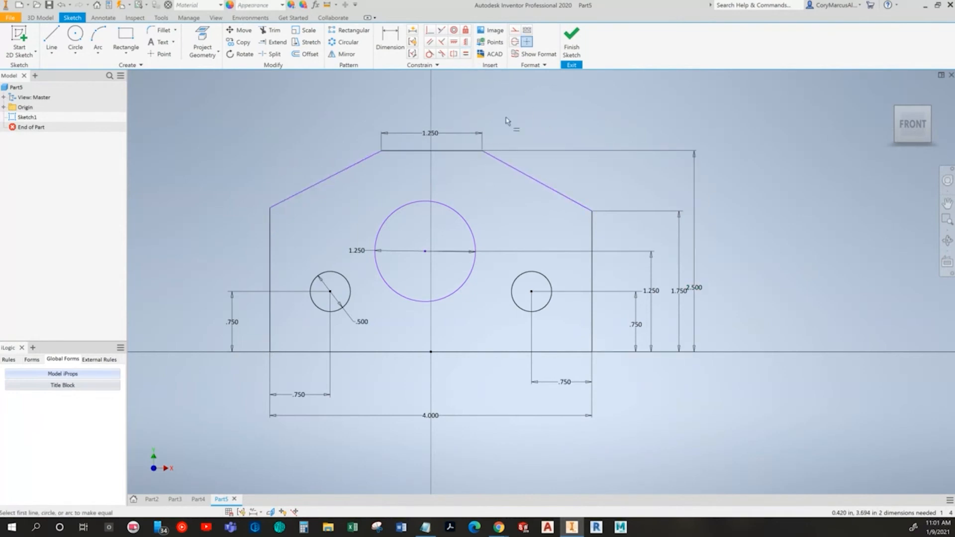
left_click(271, 241)
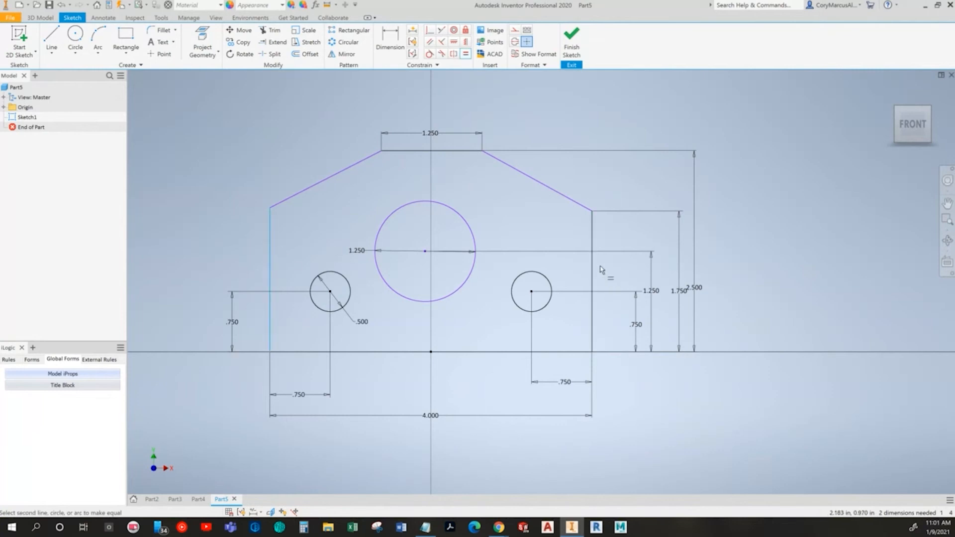
left_click(593, 252)
key("Escape")
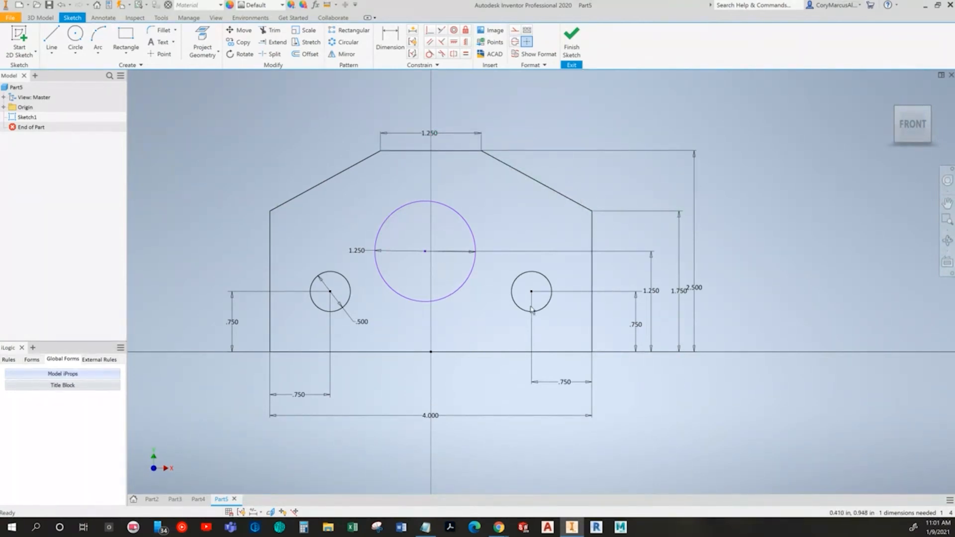
Step: Check the textbook drawing and align the large circle's centre above the bottom edge's midpoint with a Vertical constraint
middle_click_drag(531, 310, 552, 278)
mouse_move(448, 225)
left_mouse_down()
mouse_move(407, 225)
mouse_move(415, 225)
left_mouse_up()
key("alt+Tab")
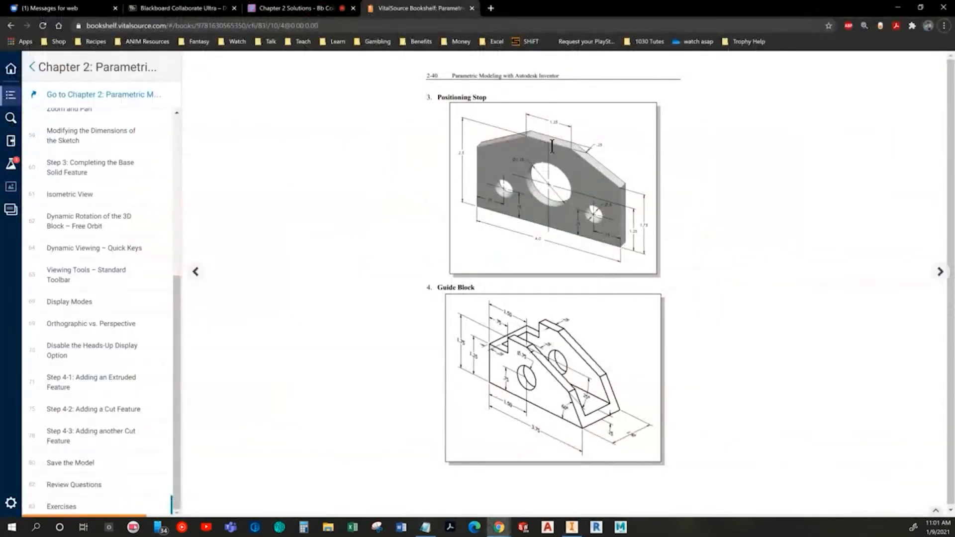
key("alt+Tab")
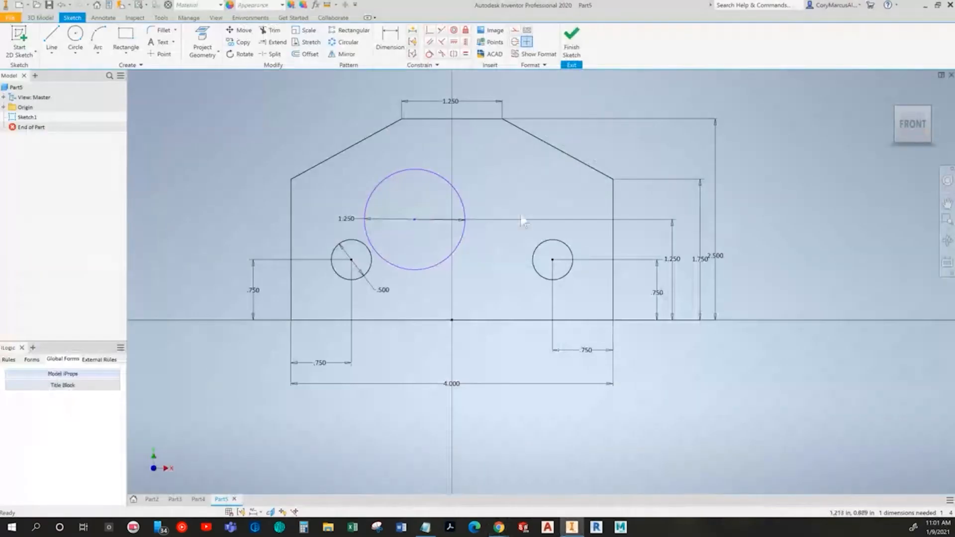
left_click(466, 42)
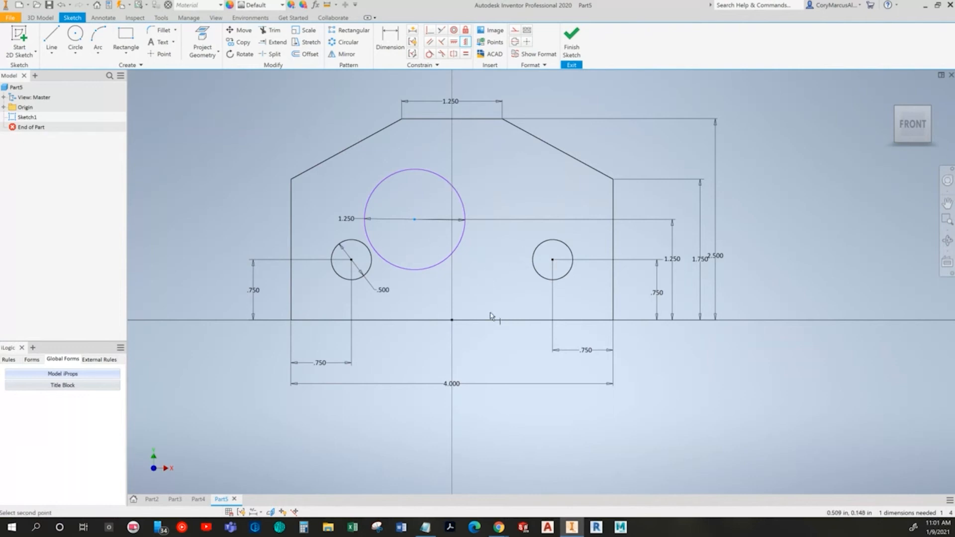
left_click(453, 322)
key("Escape")
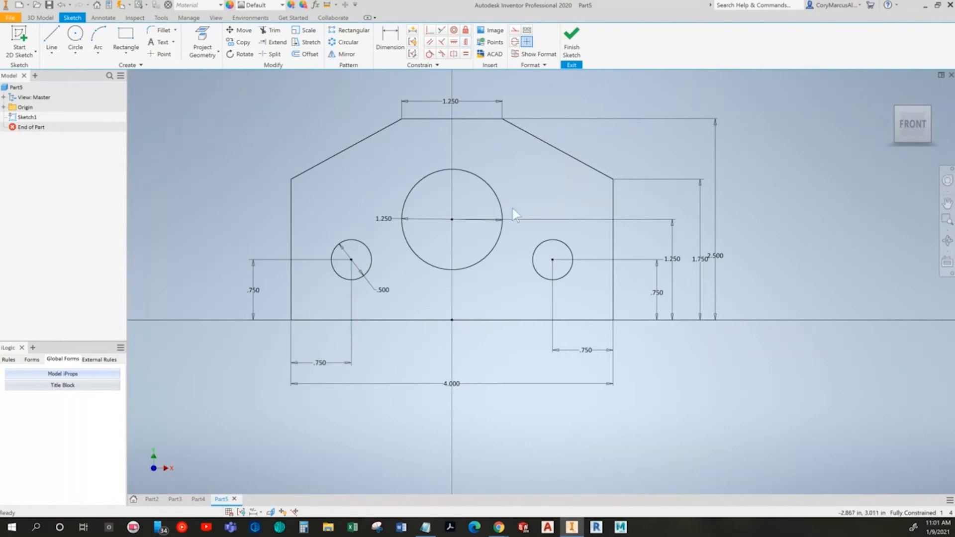
Step: Check the textbook drawing and extrude the plate profile symmetrically by 0.25 in, leaving the three circles as holes
key("alt+Tab")
key("alt+Tab")
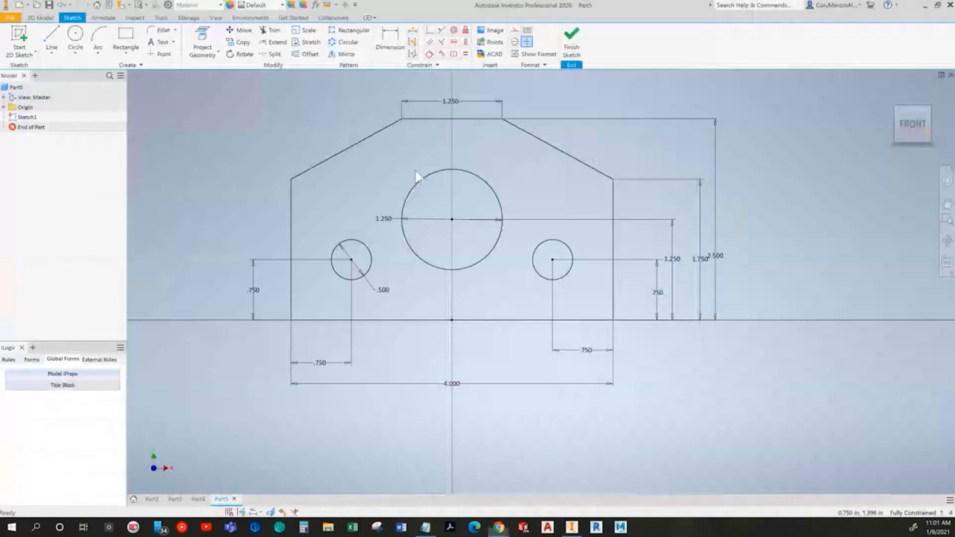
left_click(51, 37)
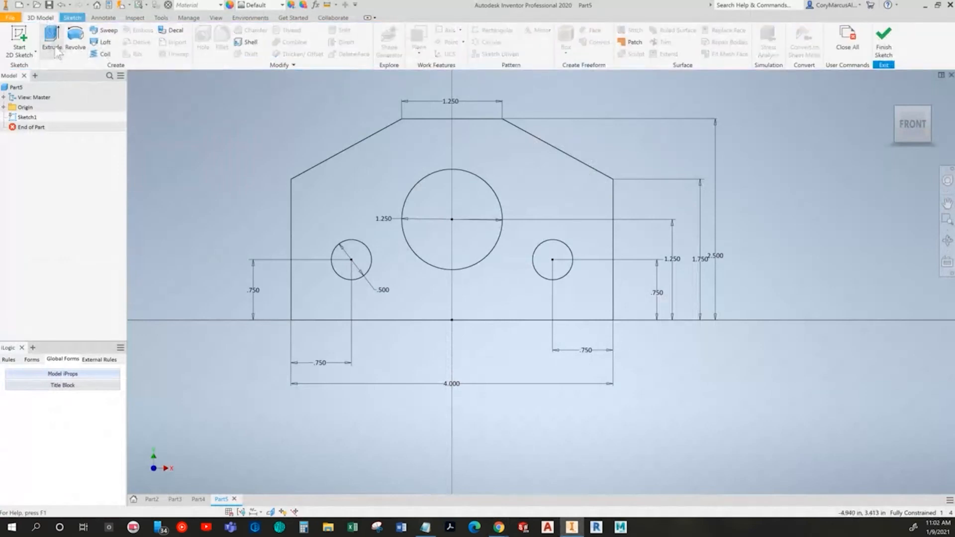
left_click(597, 212)
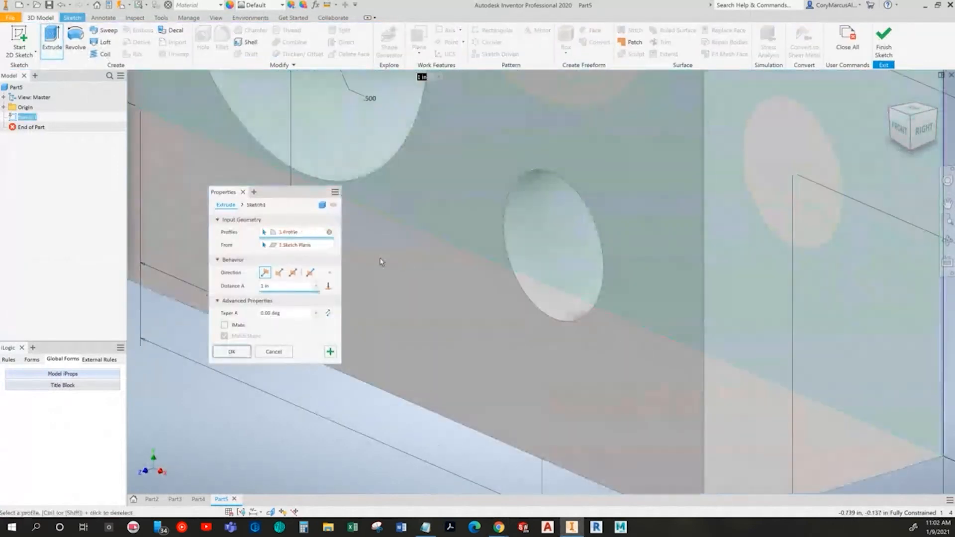
left_click(293, 273)
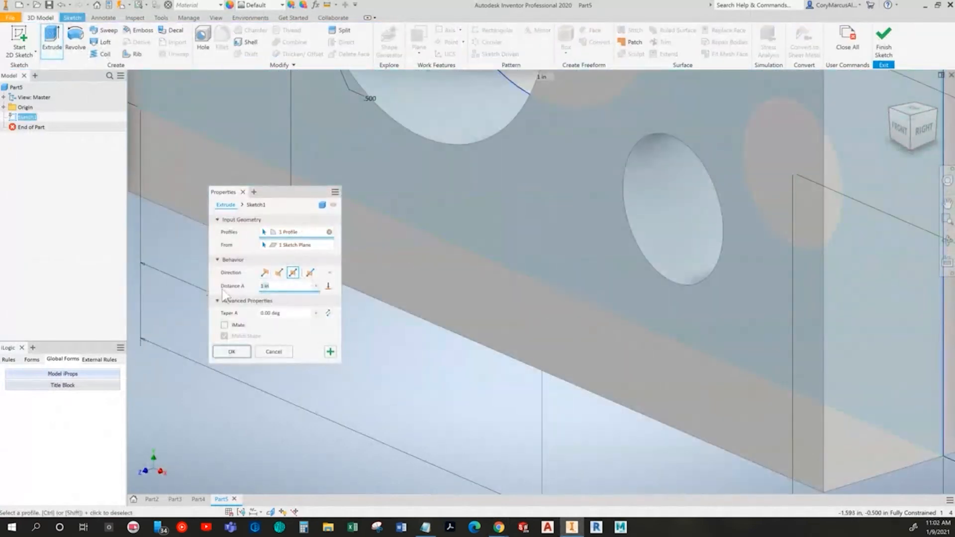
type(".25")
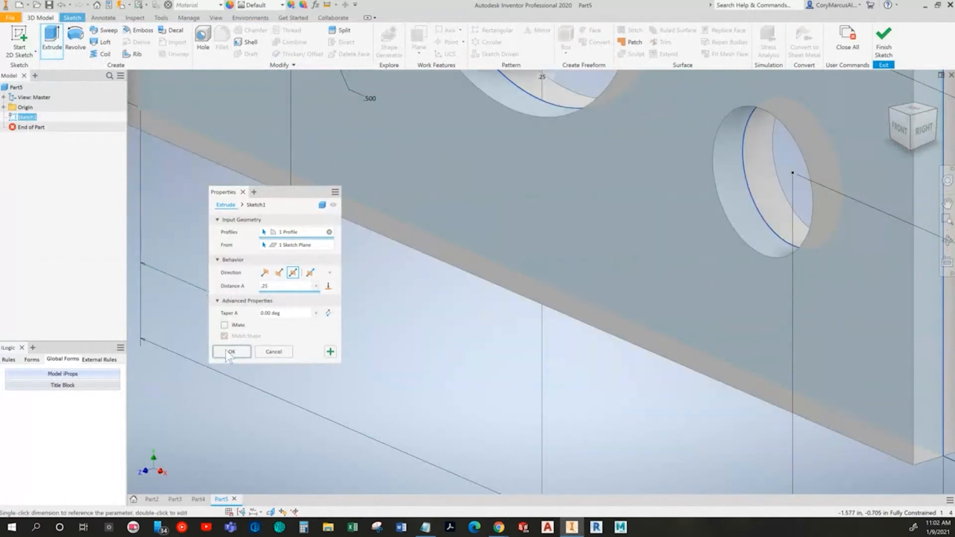
left_click(231, 352)
scroll(475, 338, "down", 4)
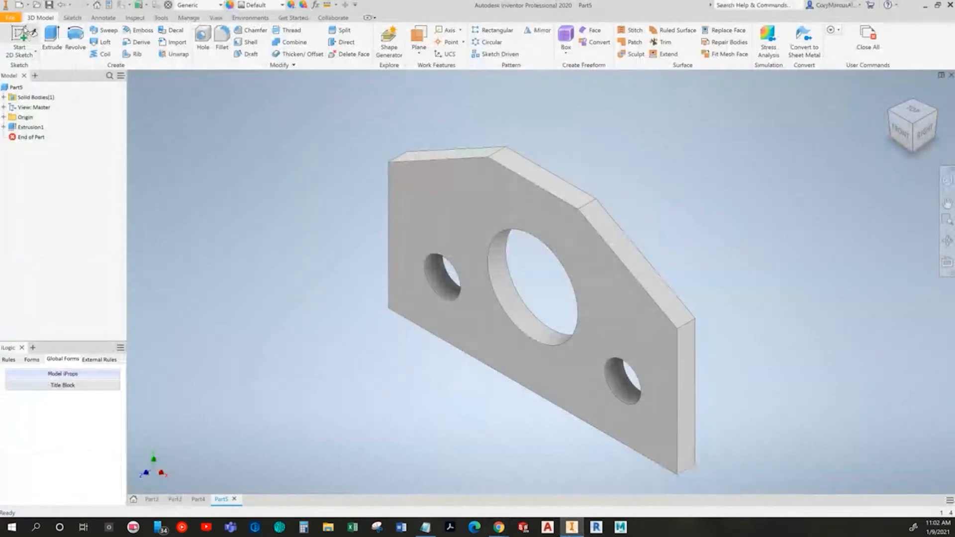
Step: Create a new part from the Standard (in).ipt template and start a 2D sketch on the front (XY) plane
left_click(20, 5)
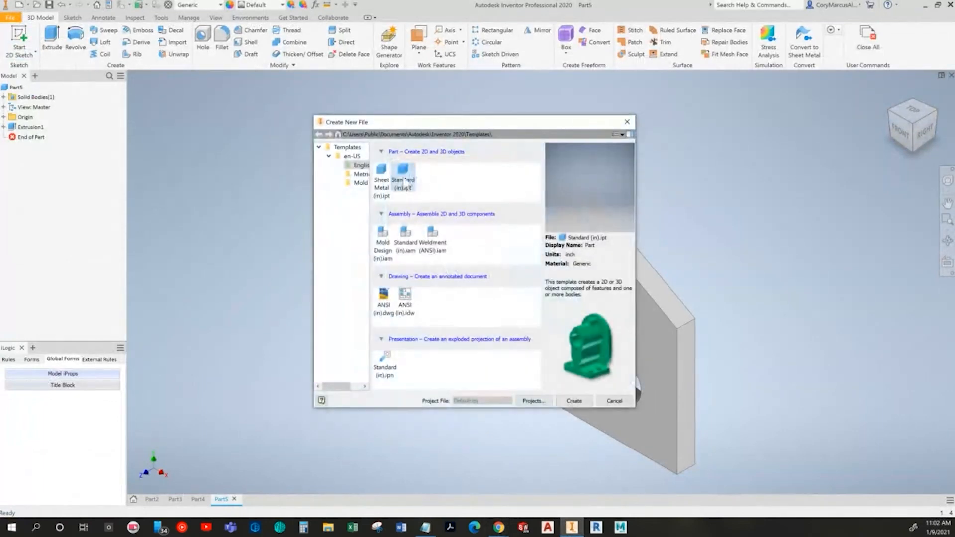
double_click(404, 183)
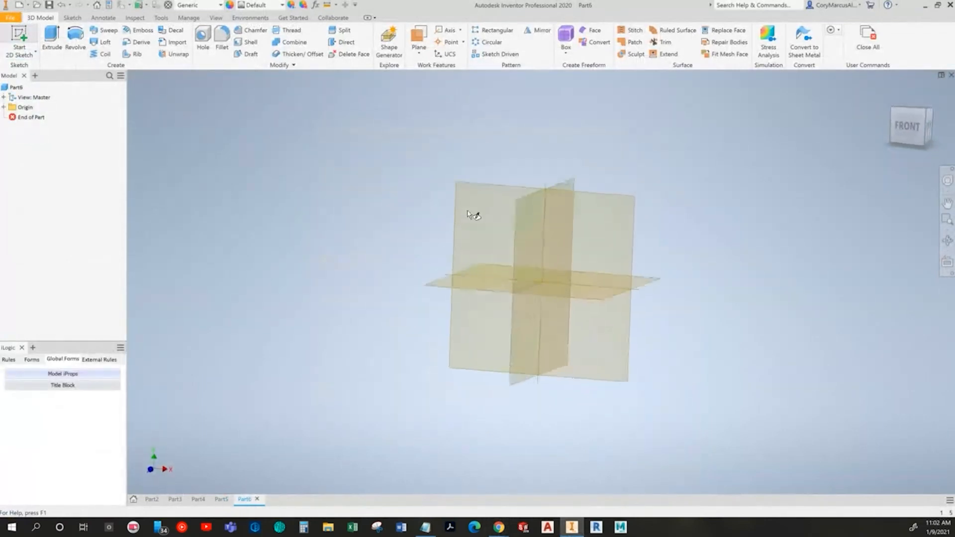
left_click(485, 147)
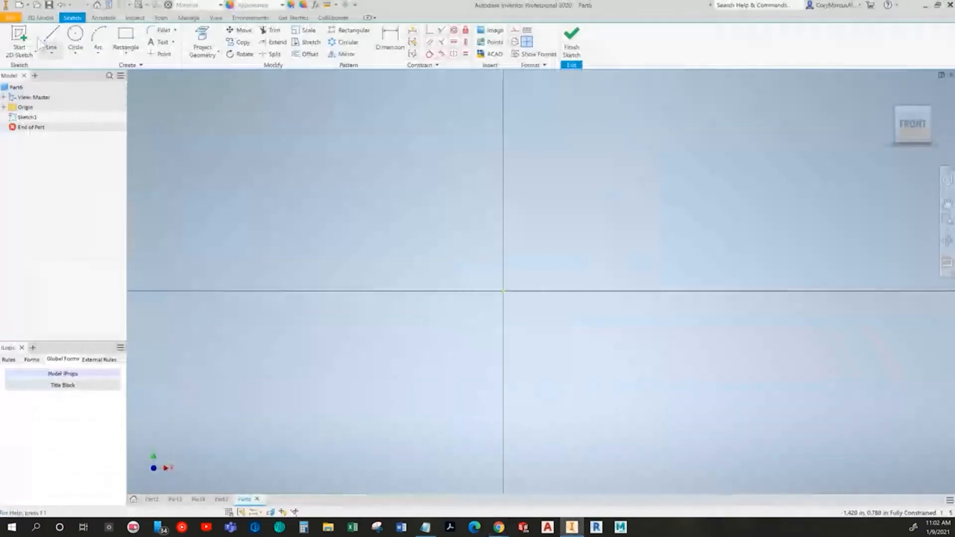
Step: Check the Guide Block drawing and draw the profile's horizontal bottom edge from the origin, about 0.9 in long
left_click(51, 39)
left_click(503, 290)
middle_click_drag(578, 303, 321, 322)
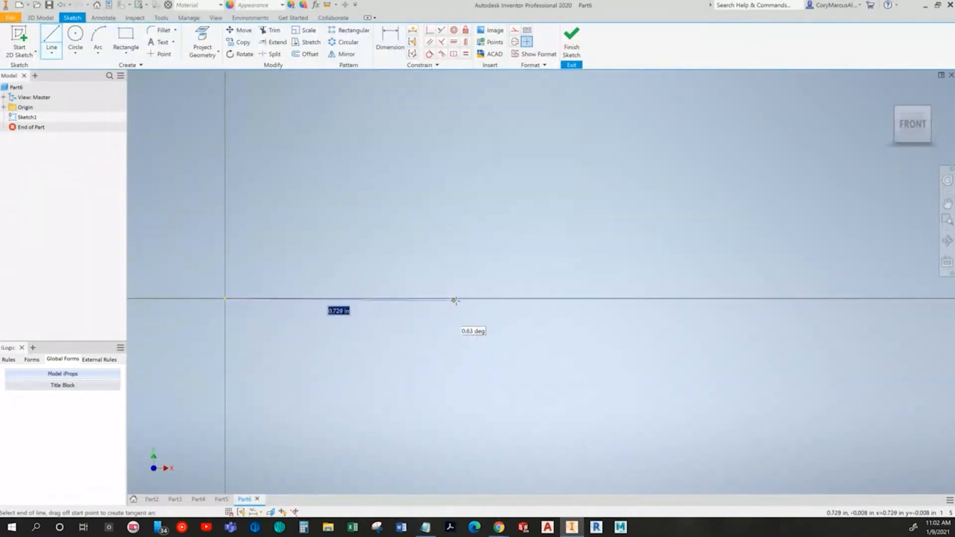
key("alt+Tab")
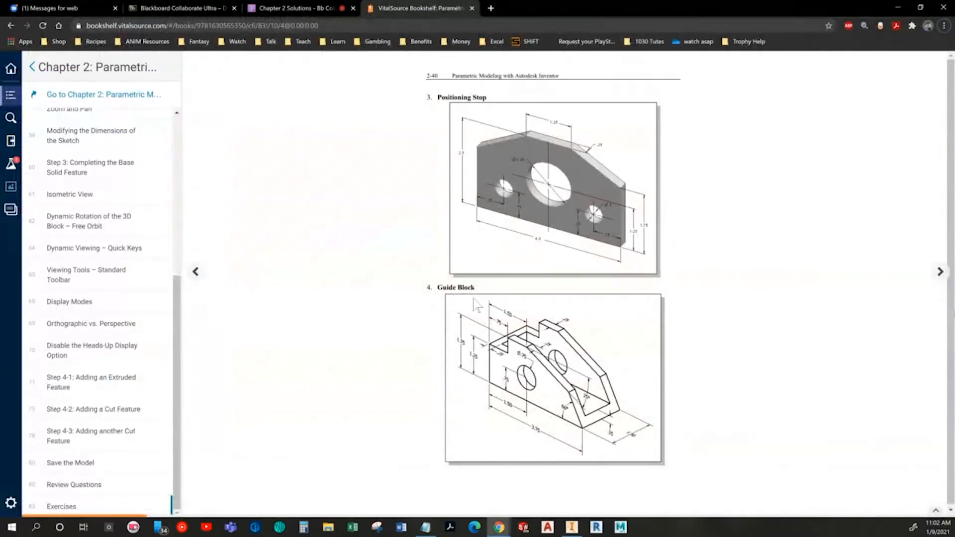
key("alt+Tab")
left_click(506, 297)
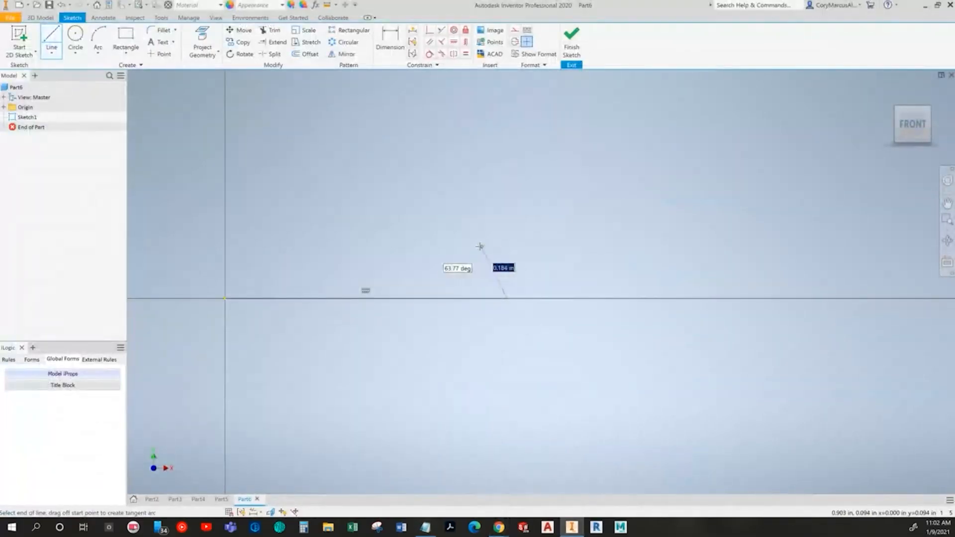
Step: Continue the Guide Block outline with two slanted edges, a short horizontal top edge and the notch's vertical edge
key("alt+Tab")
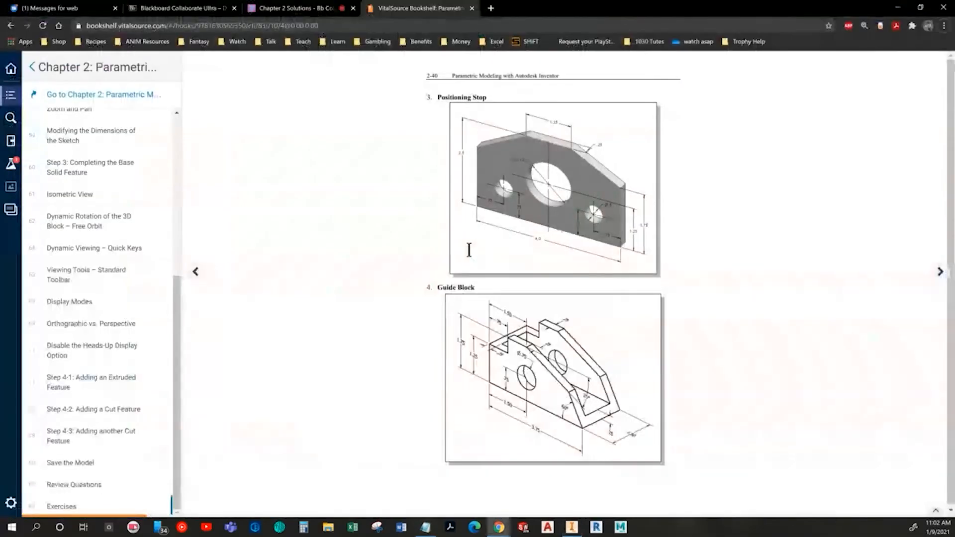
key("alt+Tab")
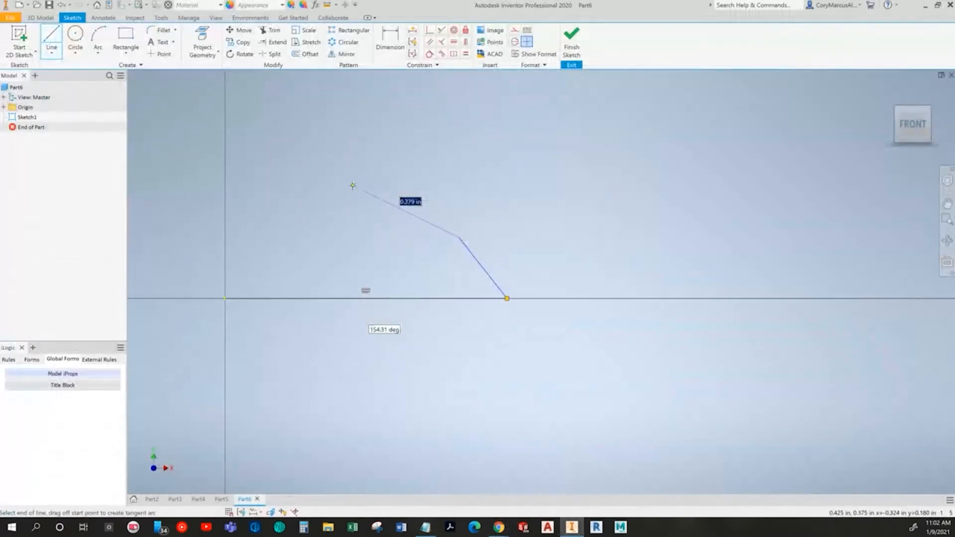
key("alt+Tab")
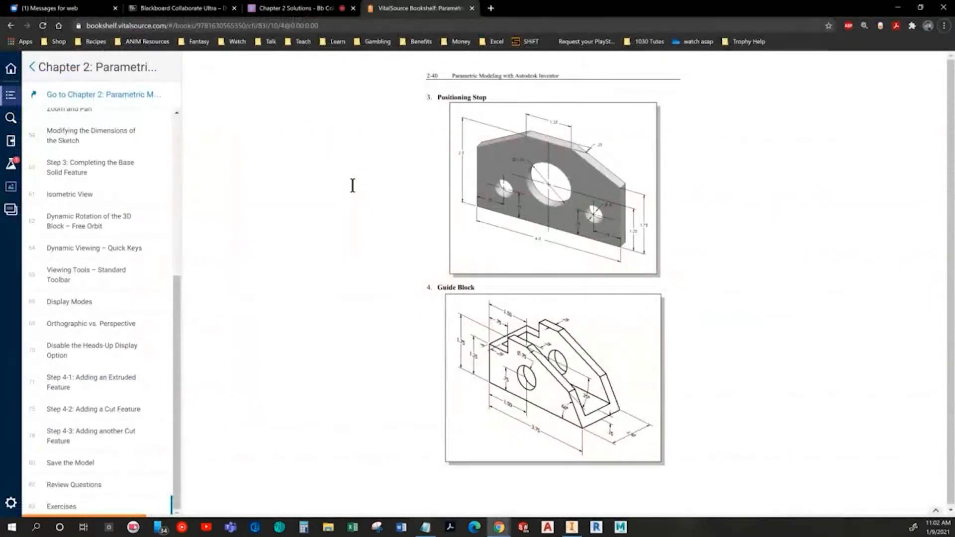
key("alt+Tab")
left_click(352, 186)
left_click(298, 185)
left_click(298, 224)
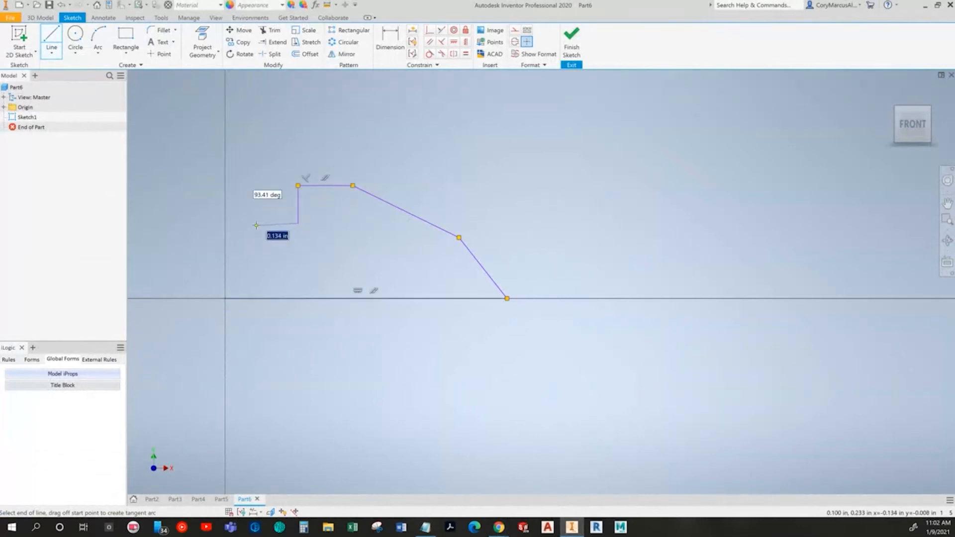
Step: Draw the notch's horizontal edge to the vertical axis, directly above the origin, following the Guide Block drawing
key("alt+Tab")
key("alt+Tab")
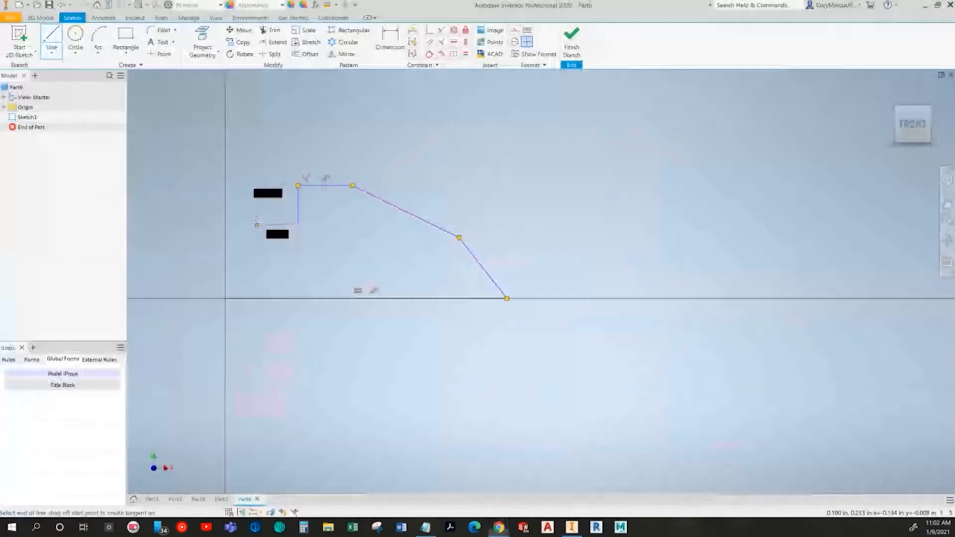
left_click(225, 223)
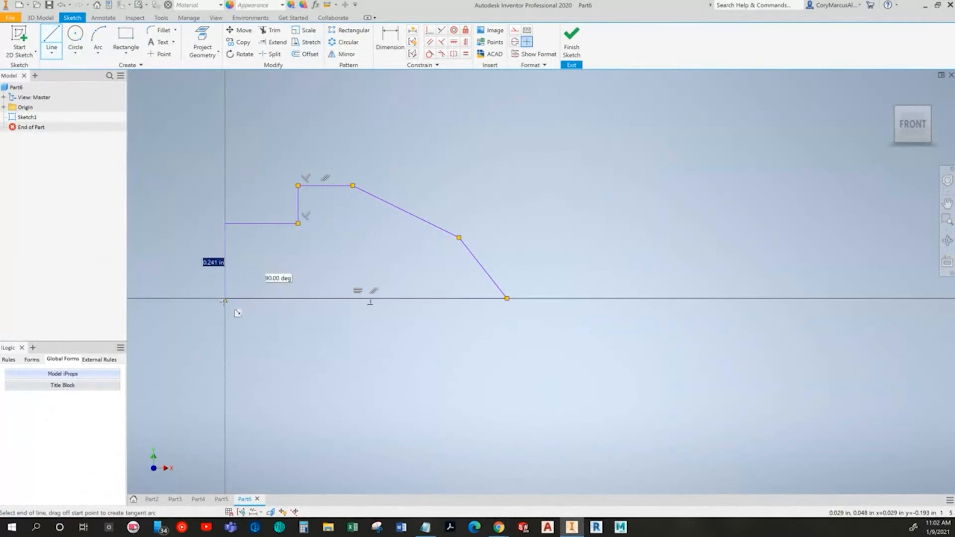
Step: Close the outline down to the origin and draw a circle inside it near the left end
key("alt+Tab")
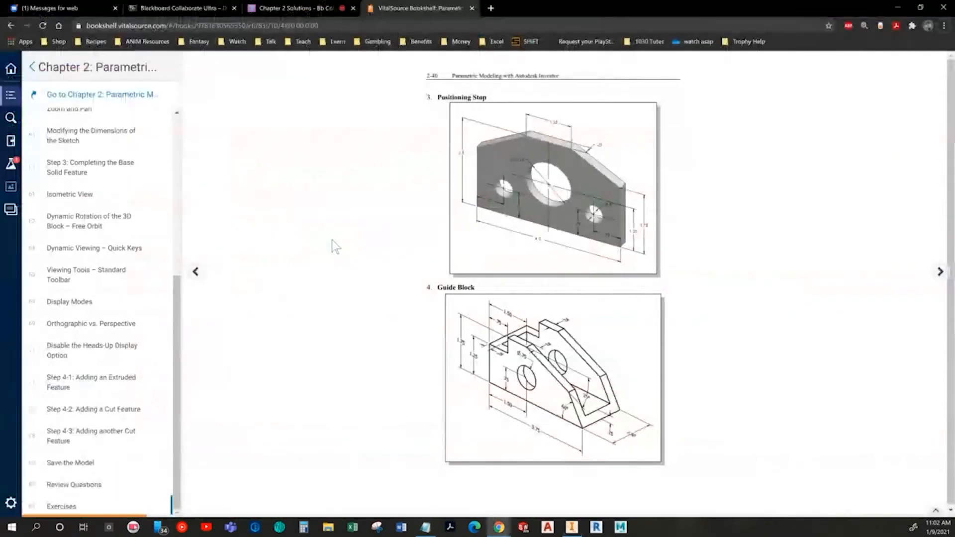
key("alt+Tab")
left_click(75, 36)
left_click(310, 271)
left_click(296, 257)
Step: Check the Guide Block's overall length and dimension the profile's bottom edge as 3.75 in
key("alt+Tab")
key("alt+Tab")
left_click(391, 41)
left_click(405, 300)
left_click(373, 350)
type("3.75")
key("Return")
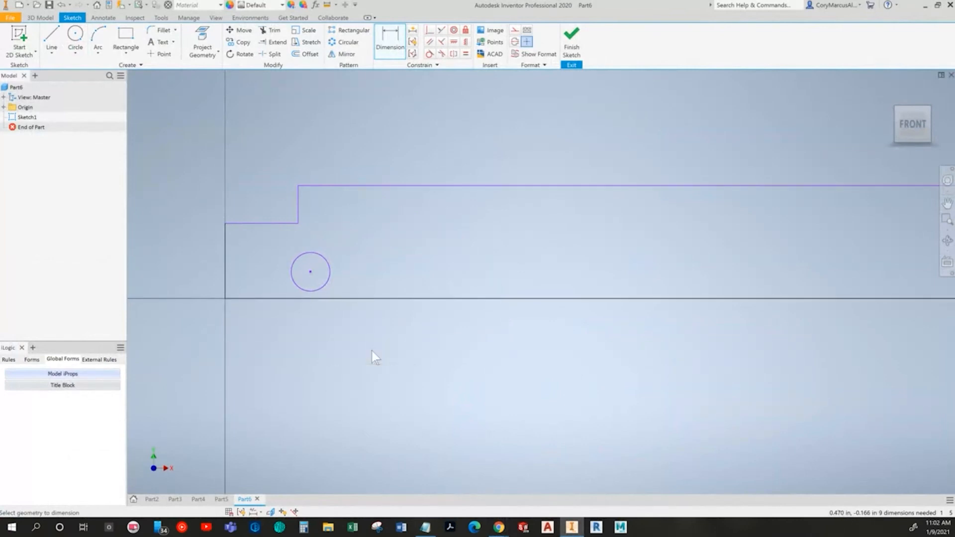
scroll(554, 308, "down", 5)
middle_click_drag(554, 309, 239, 251)
mouse_move(470, 297)
middle_mouse_down()
mouse_move(610, 306)
mouse_move(656, 352)
middle_mouse_up()
scroll(445, 294, "up", 3)
key("Escape")
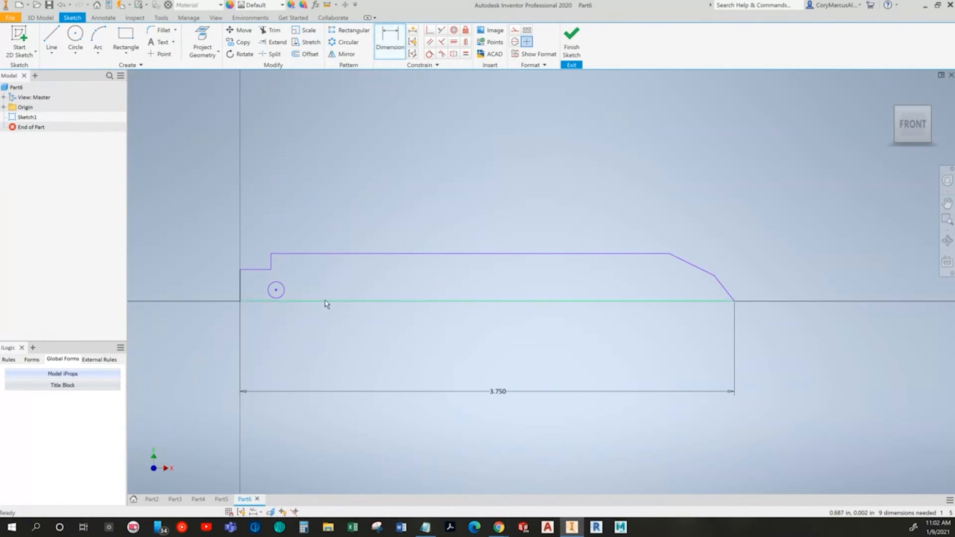
Step: Raise the outline's top edge and the notch's horizontal edge, and move the circle up and right while enlarging it
left_click(347, 253)
mouse_move(347, 255)
left_mouse_down()
mouse_move(396, 204)
mouse_move(373, 217)
left_mouse_up()
left_click_drag(270, 271, 268, 210)
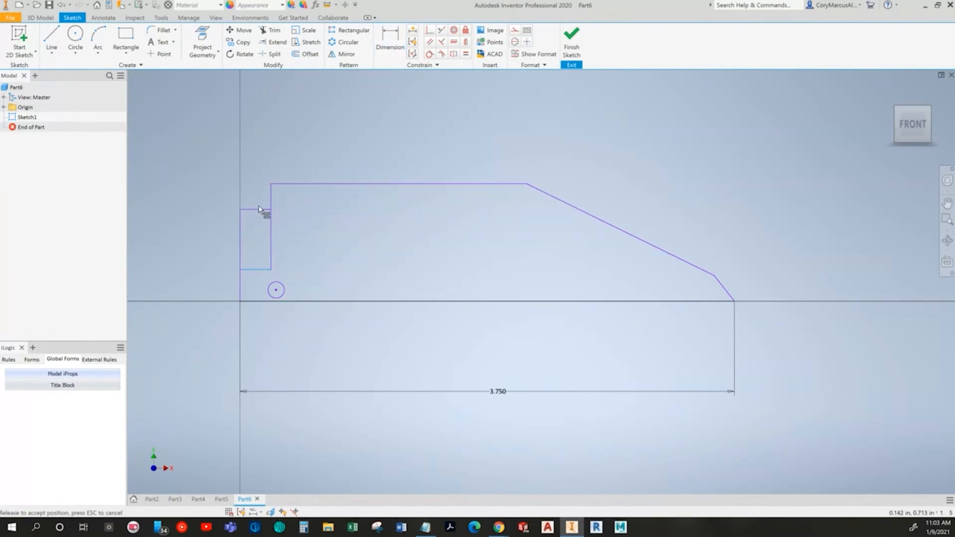
left_click_drag(260, 292, 338, 240)
left_click(354, 255)
Step: Reshape the top and slanted edges towards the Guide Block's proportions and widen the notch to about 0.56 in
left_click_drag(501, 185, 498, 171)
left_click_drag(701, 281, 654, 231)
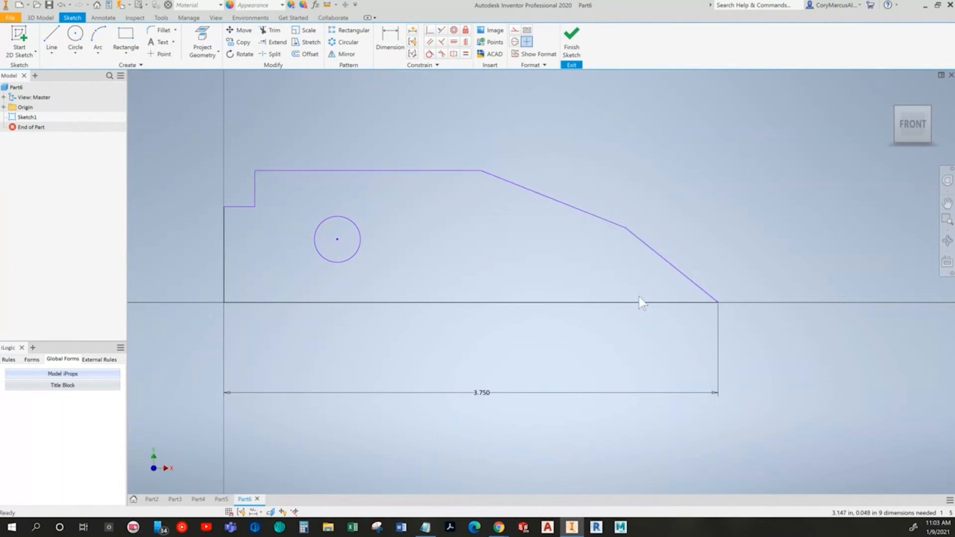
left_click_drag(255, 185, 298, 185)
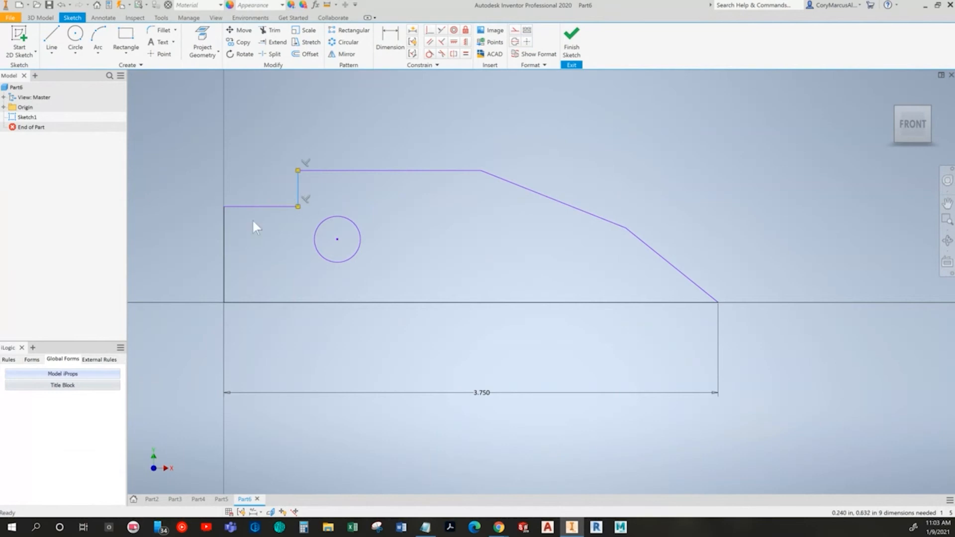
left_click(286, 282)
Step: Check the Guide Block drawing and dimension the height between the bottom and top edges as 1.75 in
key("alt+Tab")
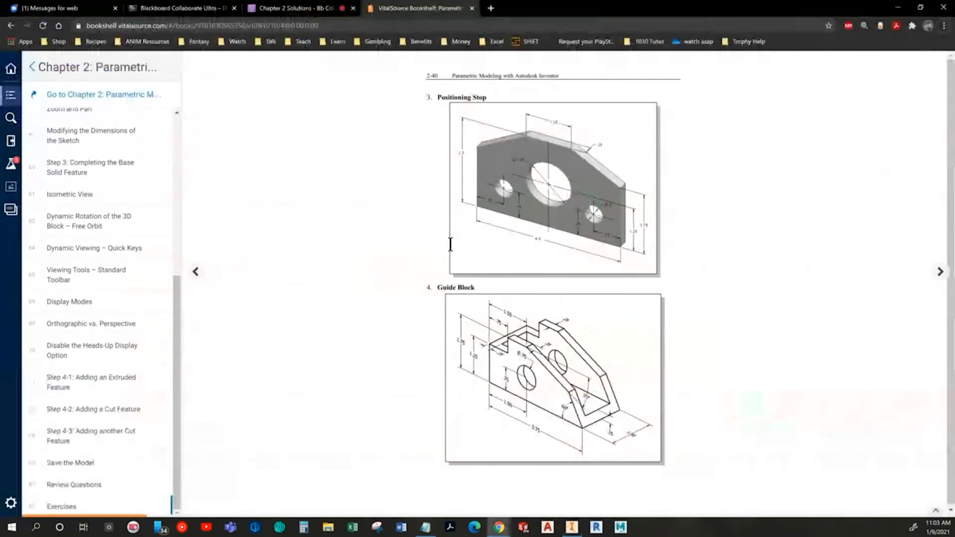
key("alt+Tab")
key("d")
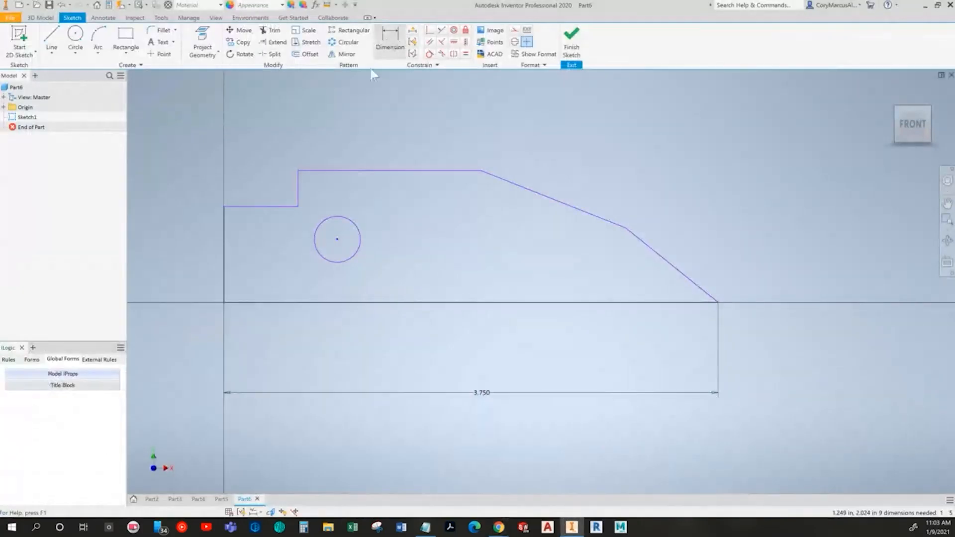
left_click(249, 302)
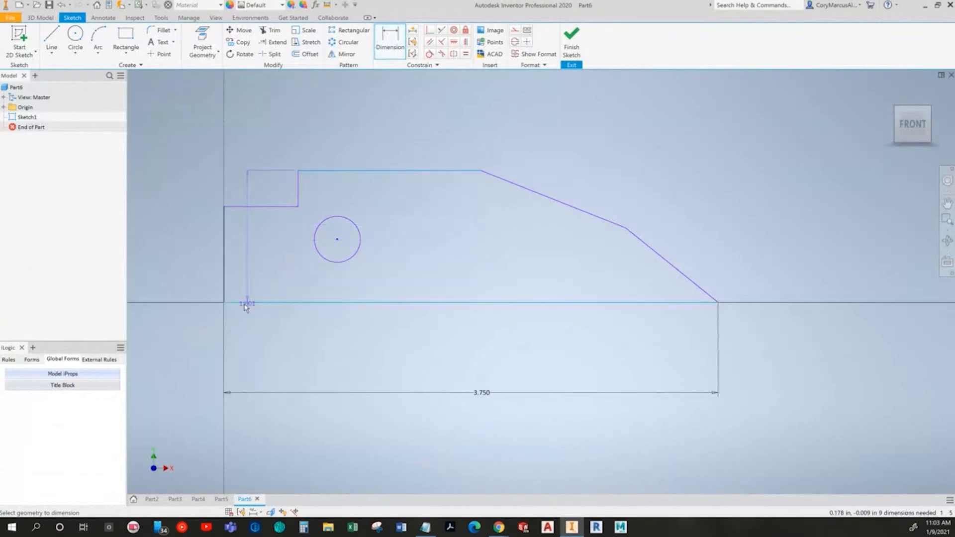
left_click(162, 239)
type("1")
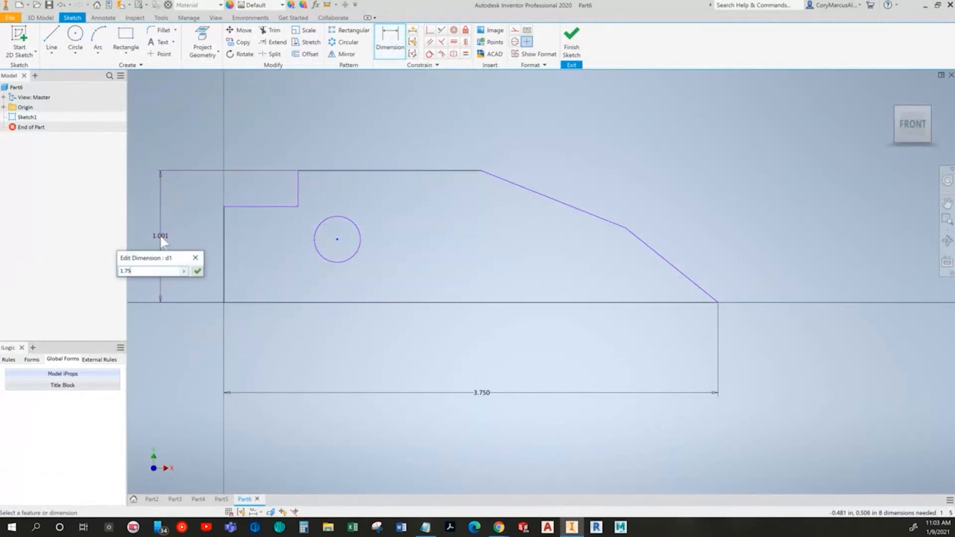
type(".75")
key("Return")
scroll(422, 343, "up", 3)
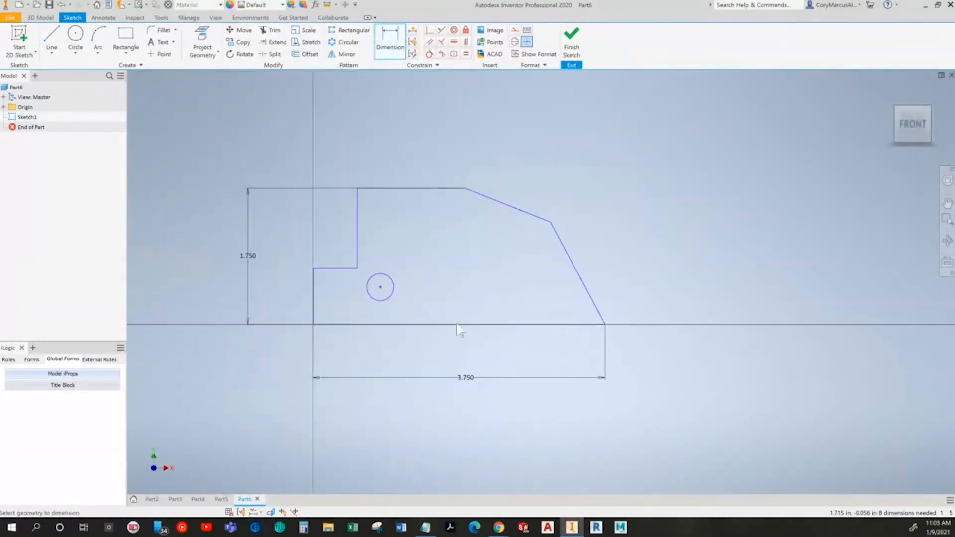
Step: Check the Guide Block drawing and dimension the angle between the bottom edge and the lower slanted edge as 60 degrees
key("alt+Tab")
Step: Try a 25-degree angle dimension between the two slanted edges, recheck the textbook drawing and delete the dimension
key("alt+Tab")
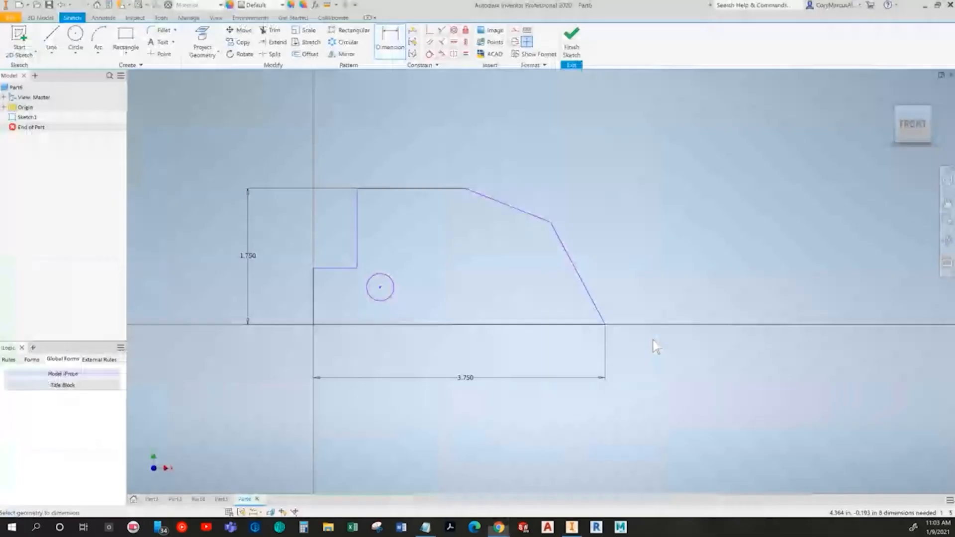
left_click(586, 327)
left_click(595, 305)
left_click(573, 308)
type("60")
key("Return")
key("alt+Tab")
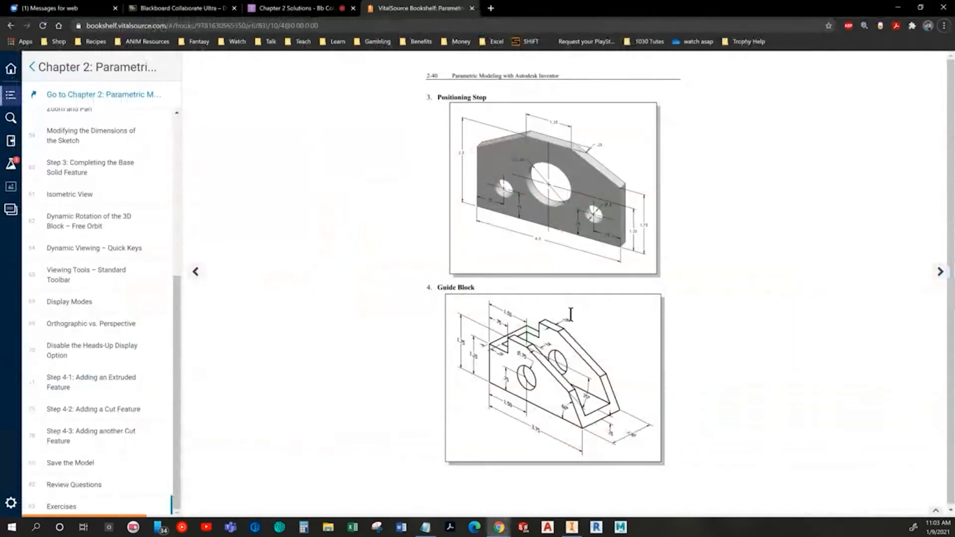
key("alt+Tab")
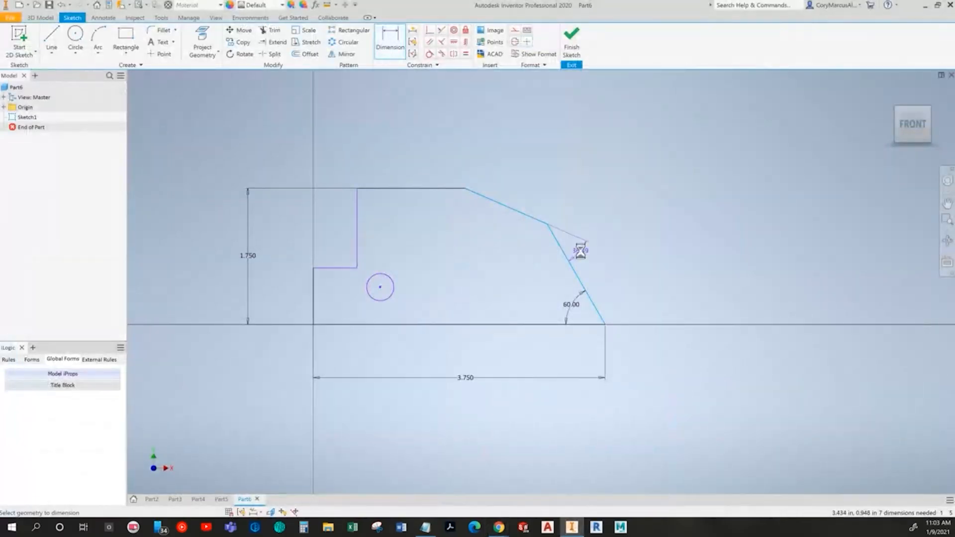
left_click(580, 250)
type("25")
key("Return")
key("alt+Tab")
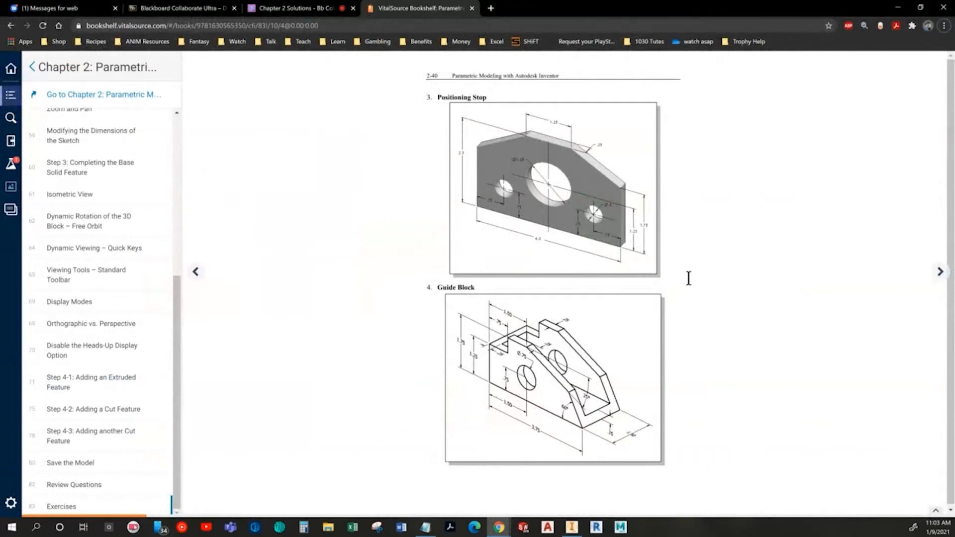
key("alt+Tab")
key("Delete")
Step: Check the Guide Block drawing and dimension the angle between the top edge and the upper slanted edge as 25 degrees
left_click(385, 40)
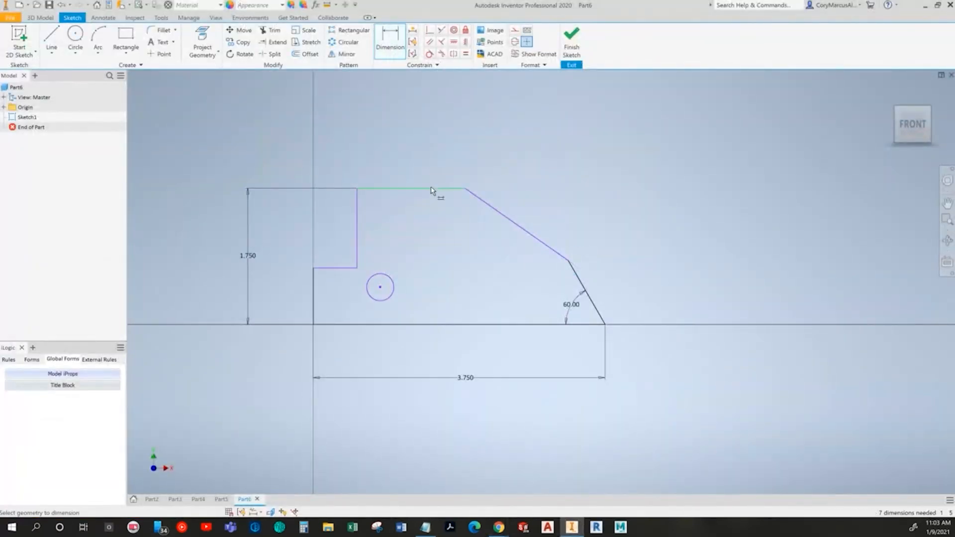
key("alt+Tab")
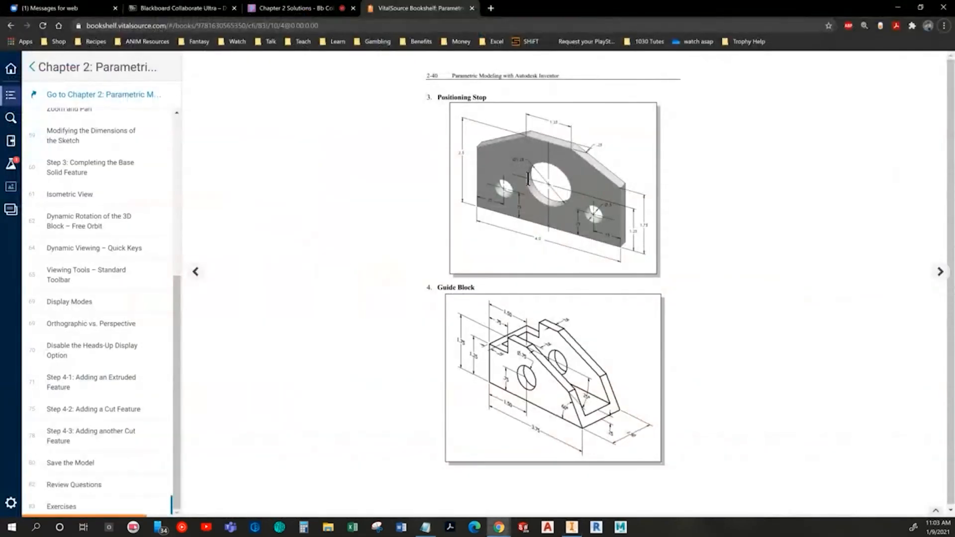
key("alt+Tab")
left_click(537, 239)
left_click(555, 226)
type("25")
key("Return")
Step: Check the Guide Block drawing and dimension the horizontal distance from the left edge to the top edge's right end as 1.5 in
key("alt+Tab")
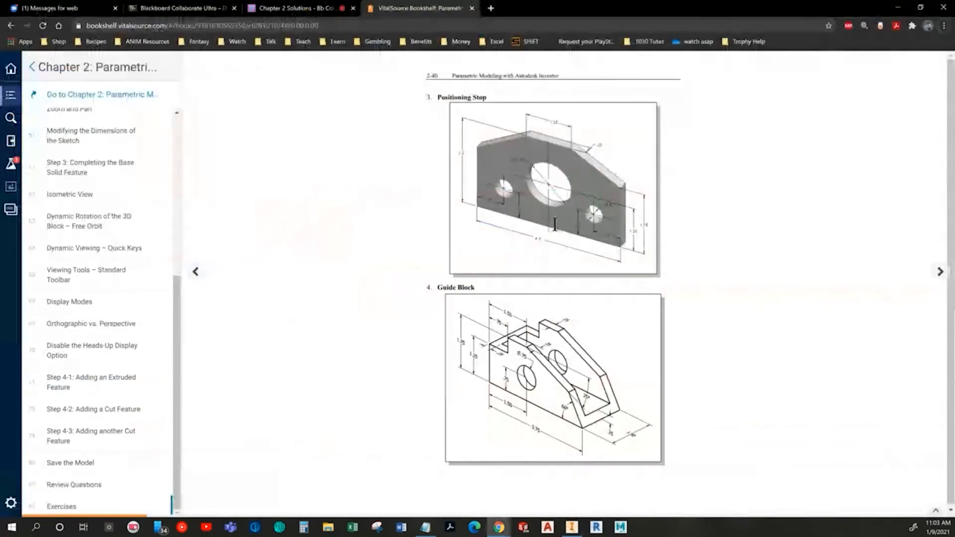
key("alt+Tab")
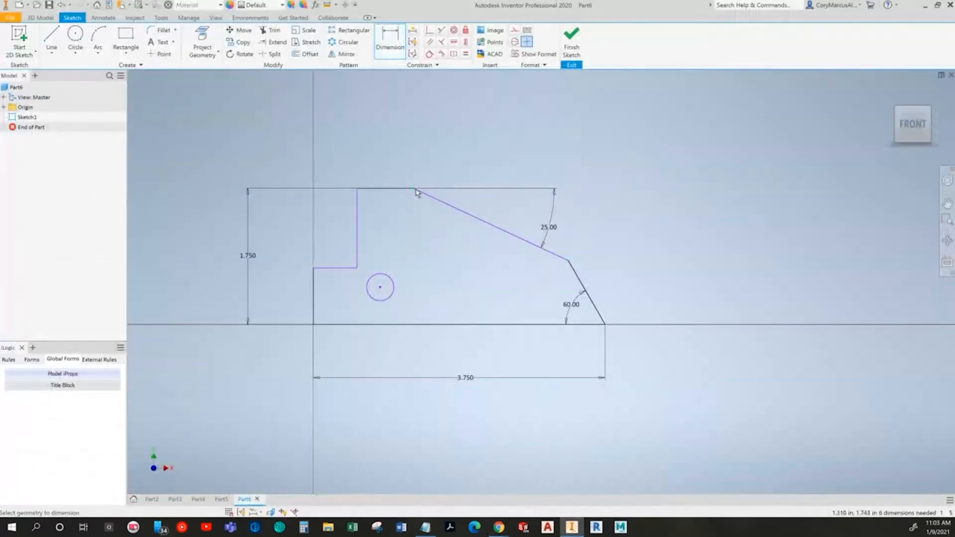
left_click(314, 254)
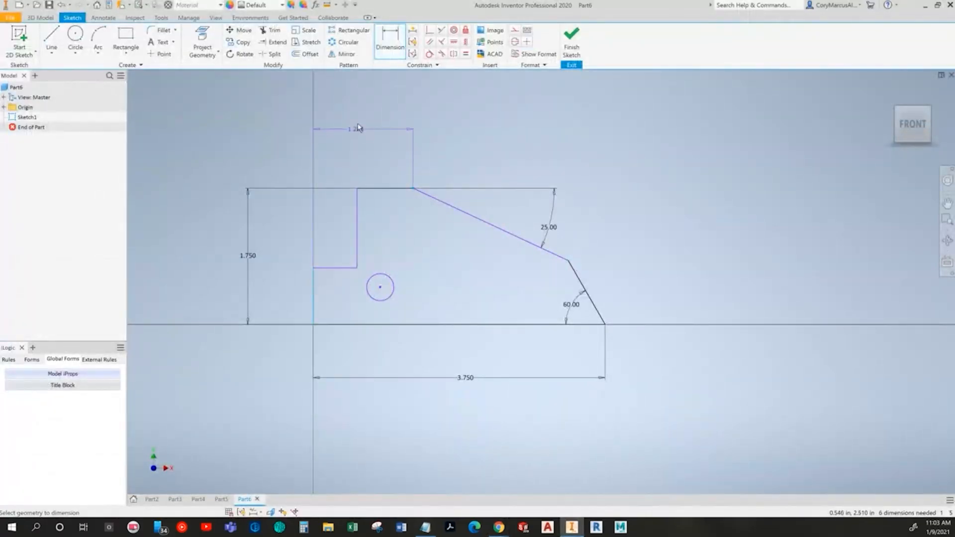
left_click(357, 117)
type("1.5")
key("Return")
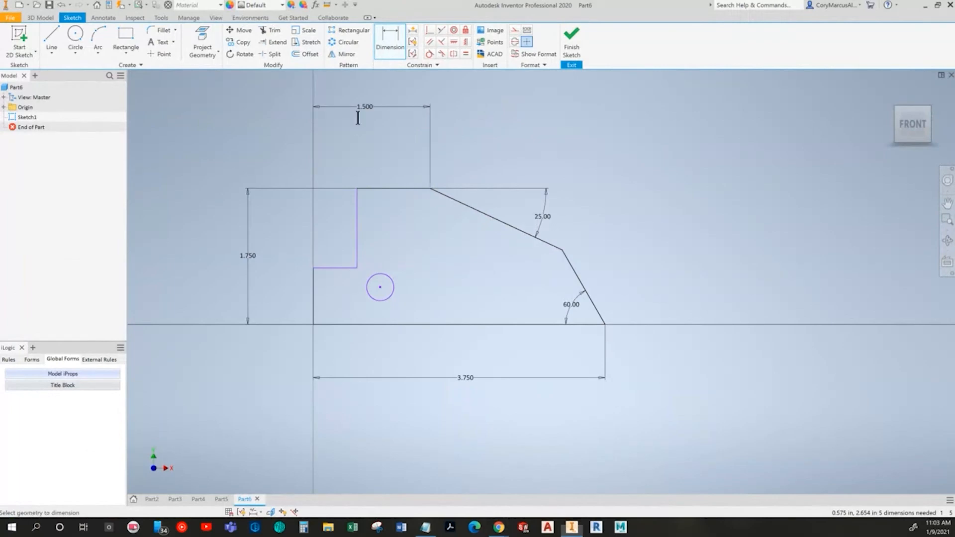
Step: Dimension the notch's width from the profile's left edge to the notch's vertical edge, consulting the Guide Block drawing
key("alt+Tab")
key("alt+Tab")
left_click(314, 290)
left_click(357, 234)
left_click(352, 142)
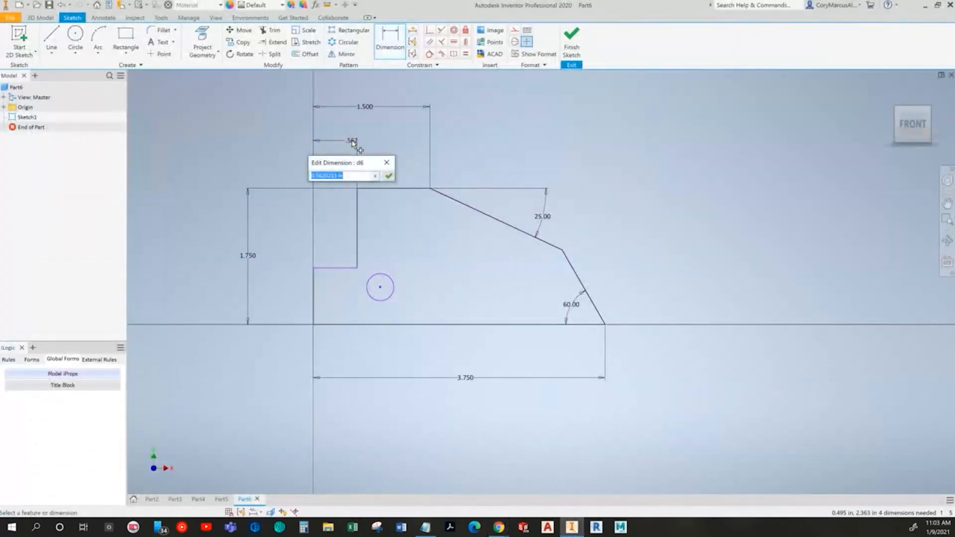
key("Return")
key("alt+Tab")
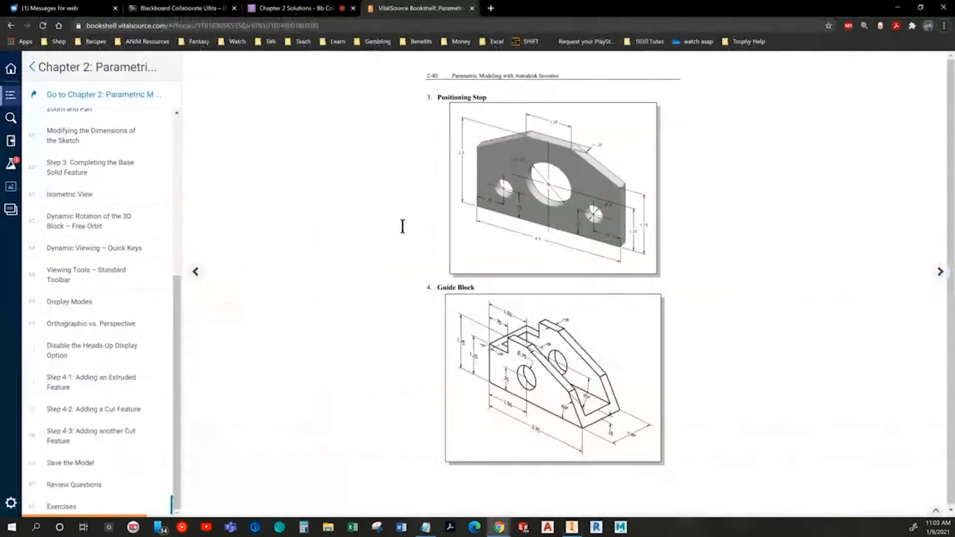
Step: Dimension the height of the profile's left vertical edge as 1.25 in
key("alt+Tab")
left_click(314, 298)
left_click(273, 291)
type("1.25")
key("Return")
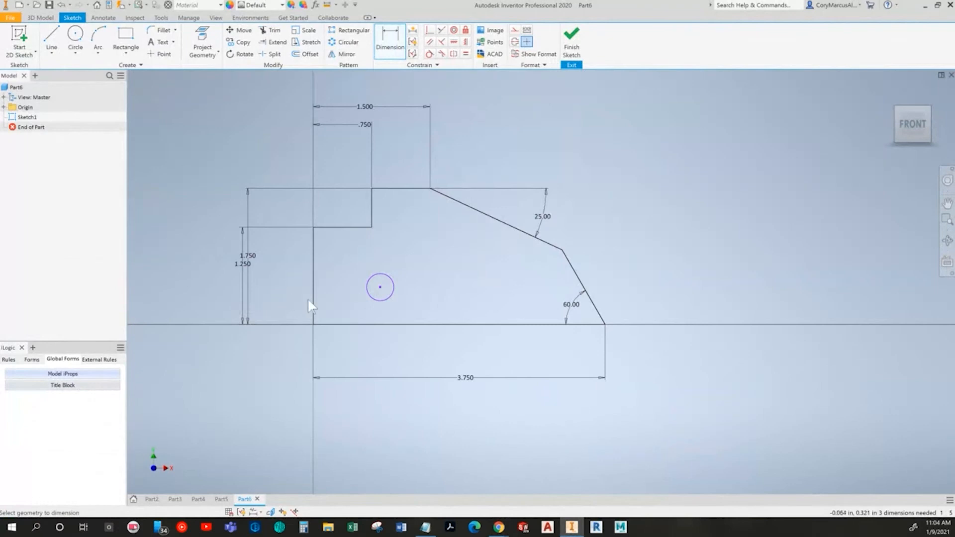
Step: Check the Guide Block drawing and dimension the circle's center 1.5 in horizontally from the profile's left edge
key("alt+Tab")
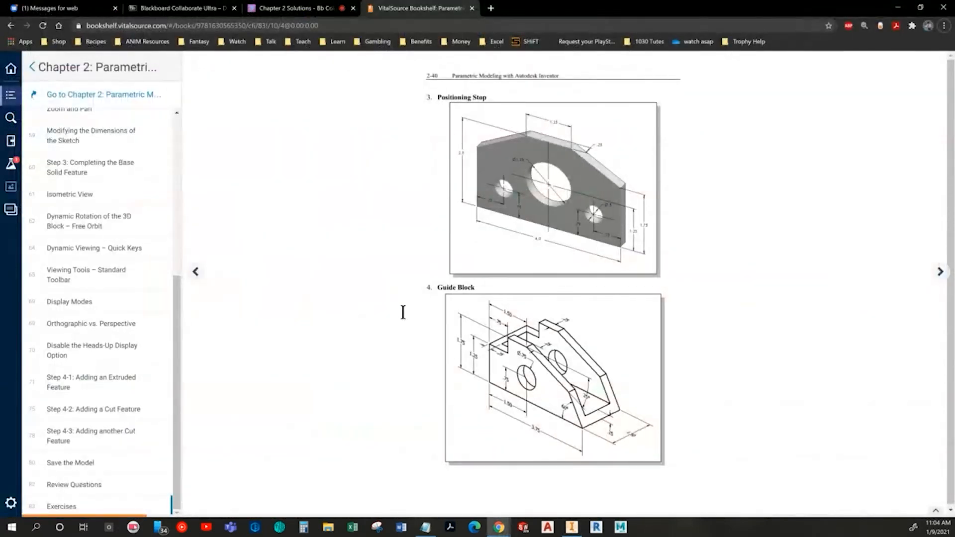
key("alt+Tab")
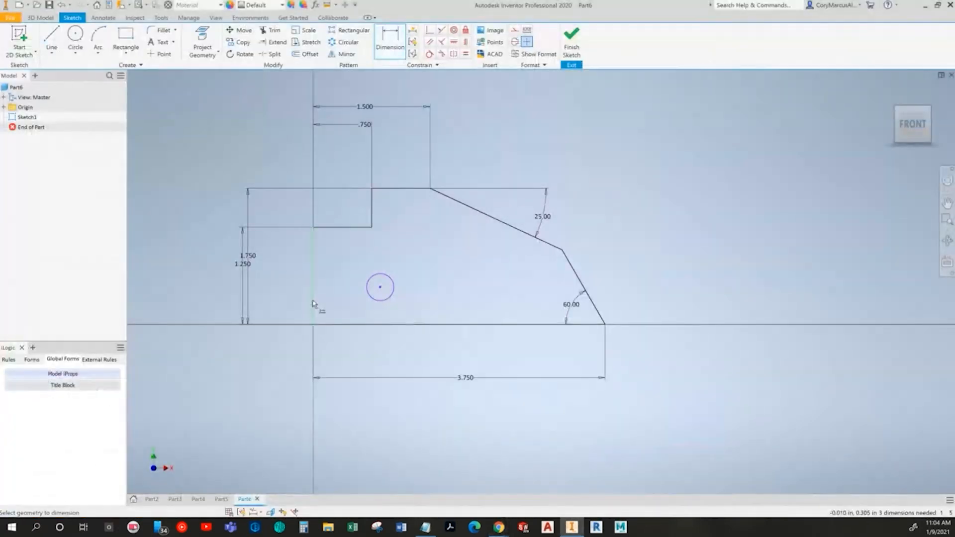
left_click(374, 298)
left_click(355, 353)
type("1.5")
key("Return")
Step: Dimension the circle's center 0.75 in above the profile's bottom edge, consulting the Guide Block drawing
left_click(417, 294)
left_click(384, 324)
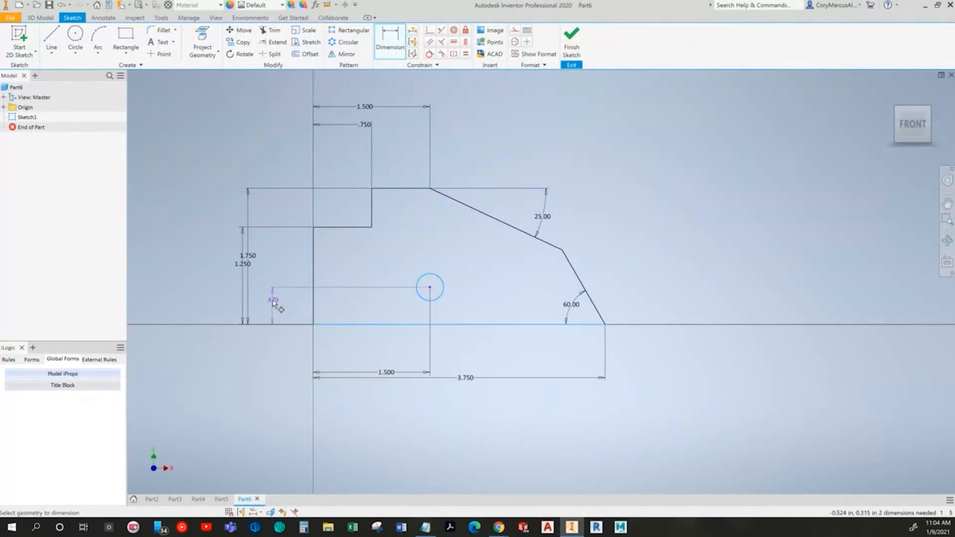
left_click(276, 308)
type(".75")
key("alt+Tab")
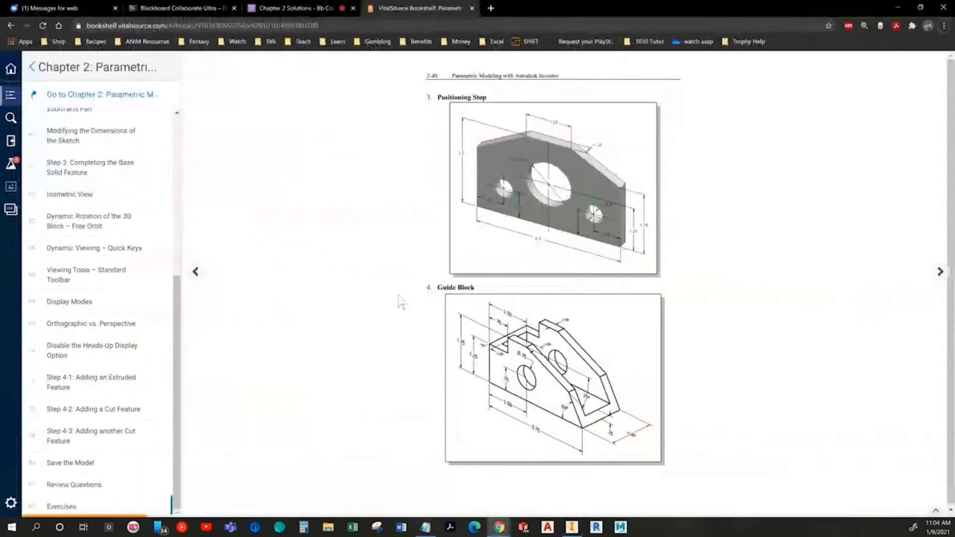
key("alt+Tab")
Step: Dimension the circle's diameter as 0.75 in and leave the Dimension command
left_click(443, 279)
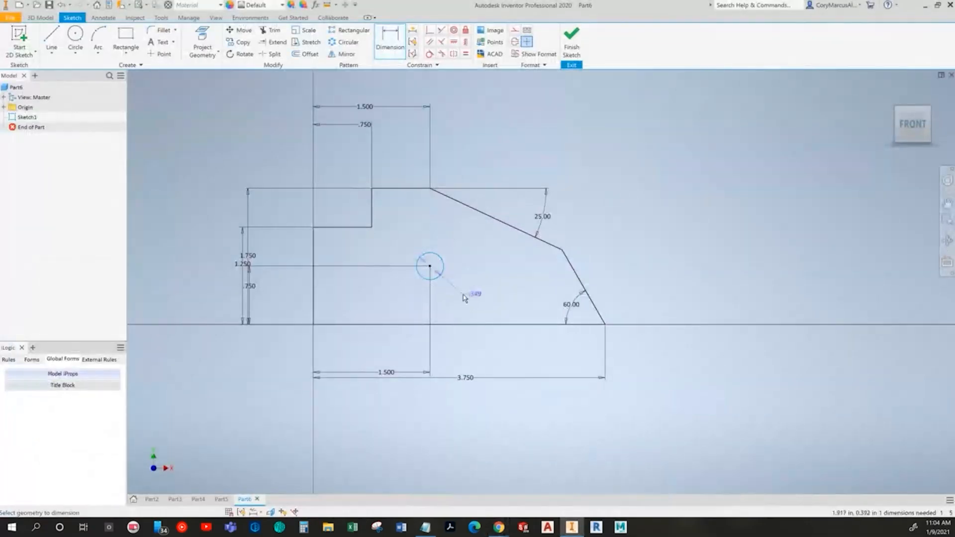
left_click(463, 297)
type(".75")
key("Return")
key("Escape")
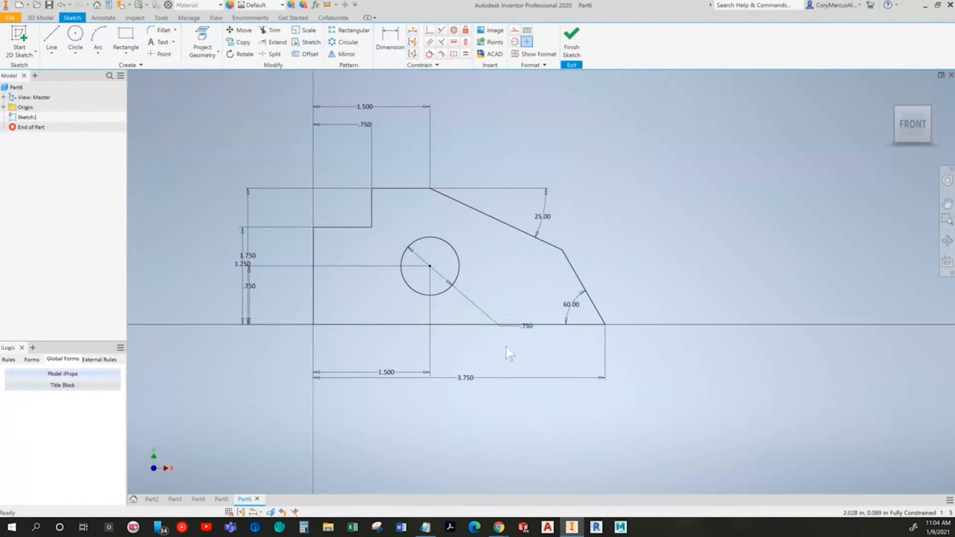
Step: Rearrange the linear, diameter and 25-degree dimensions around the profile so their labels are spaced clearly
left_click_drag(388, 378, 383, 351)
left_click_drag(255, 290, 277, 292)
left_click_drag(252, 259, 230, 258)
left_click(251, 271)
left_click_drag(367, 125, 348, 163)
left_click_drag(371, 108, 368, 143)
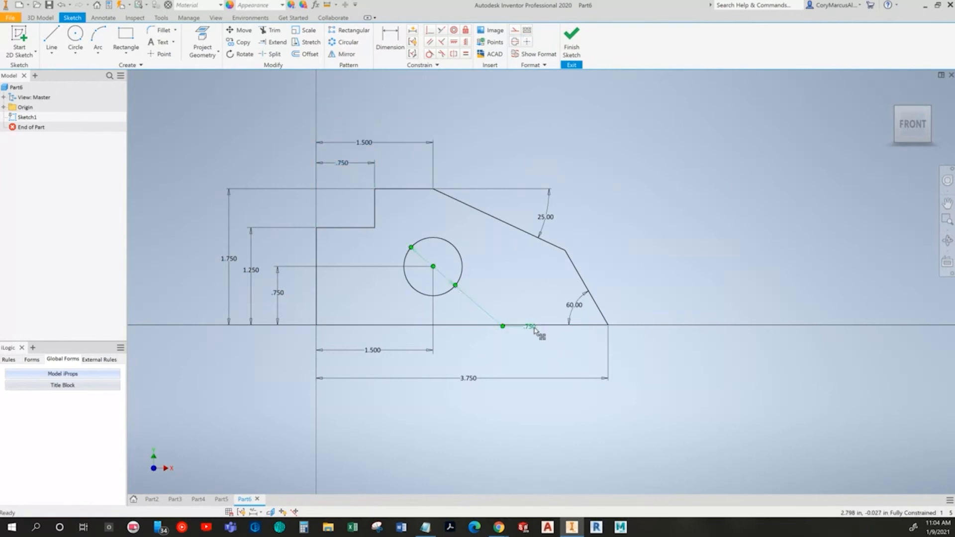
left_click_drag(530, 332, 450, 350)
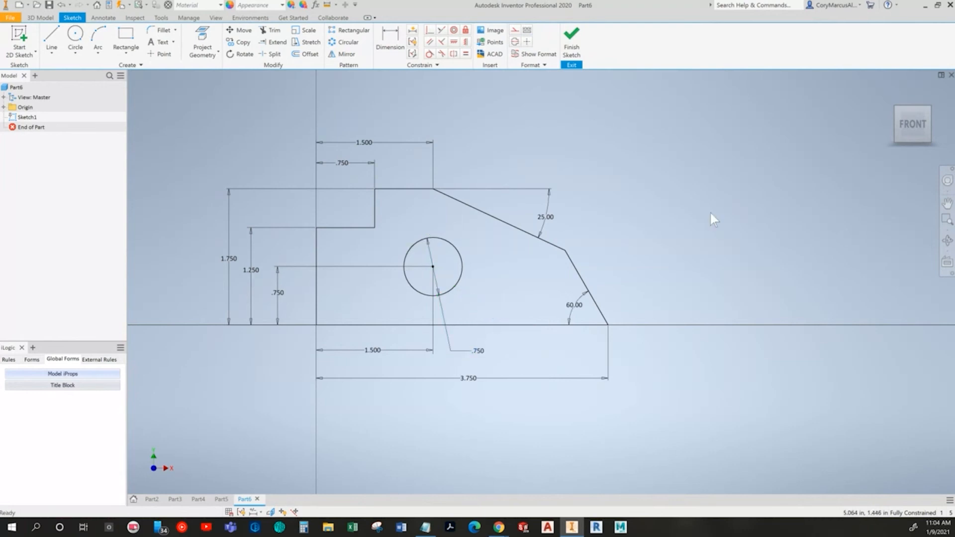
mouse_move(545, 218)
left_mouse_down()
mouse_move(503, 213)
mouse_move(500, 201)
left_mouse_up()
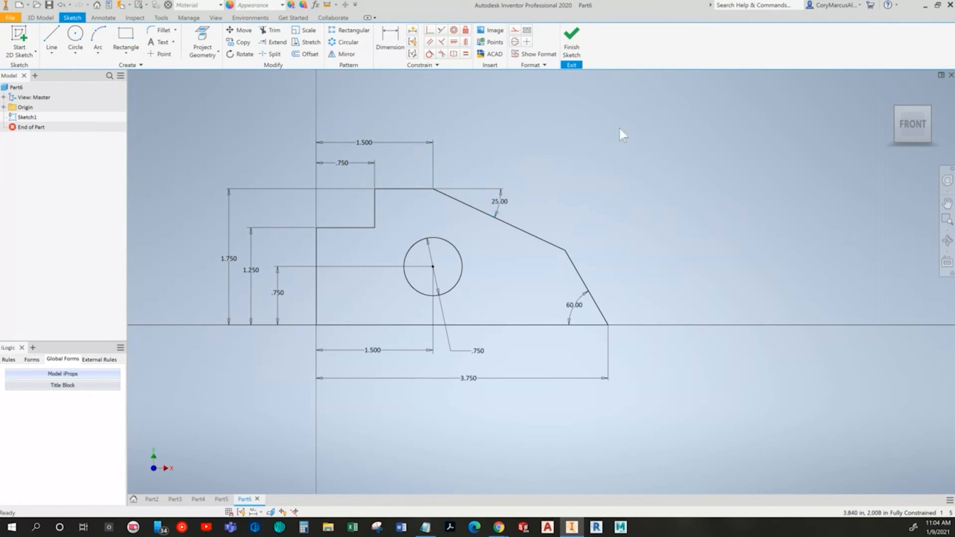
Step: Finish the sketch and extrude the profile around the hole symmetrically by 1.5 in, checking the depth in the Guide Block drawing
left_click(571, 40)
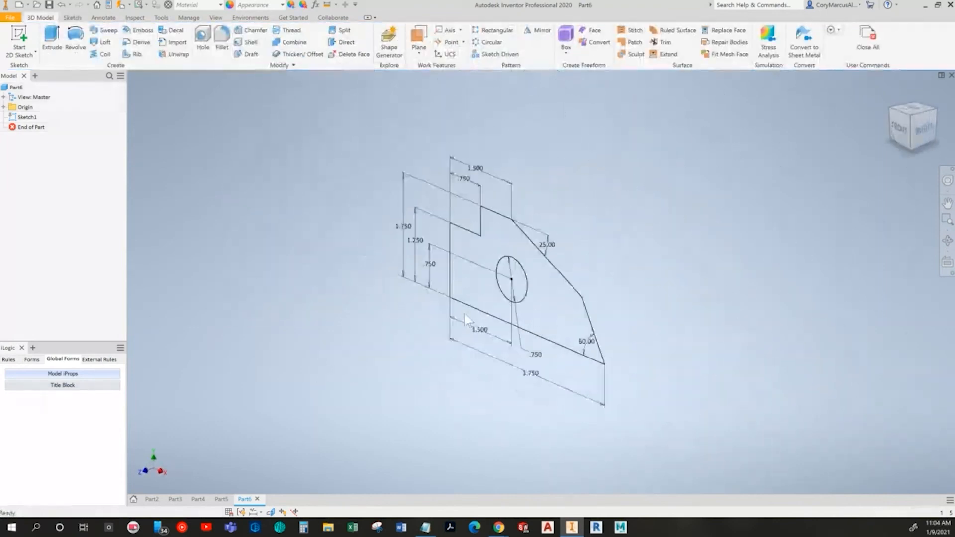
key("alt+Tab")
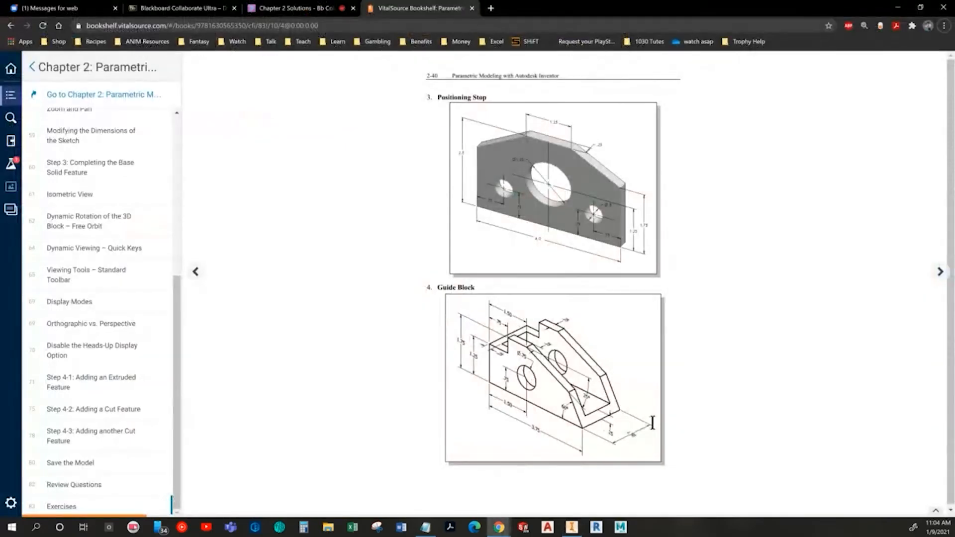
key("alt+Tab")
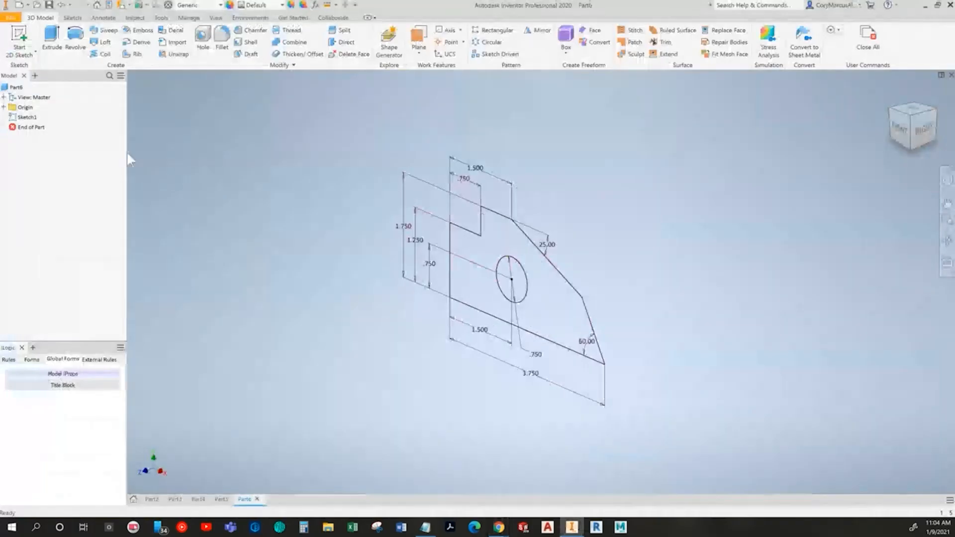
left_click(52, 42)
left_click(556, 322)
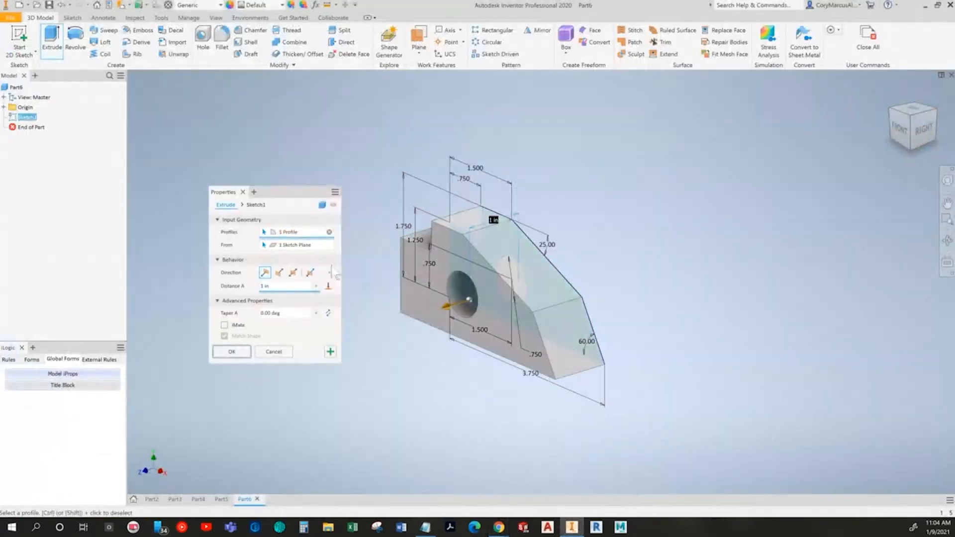
left_click(294, 272)
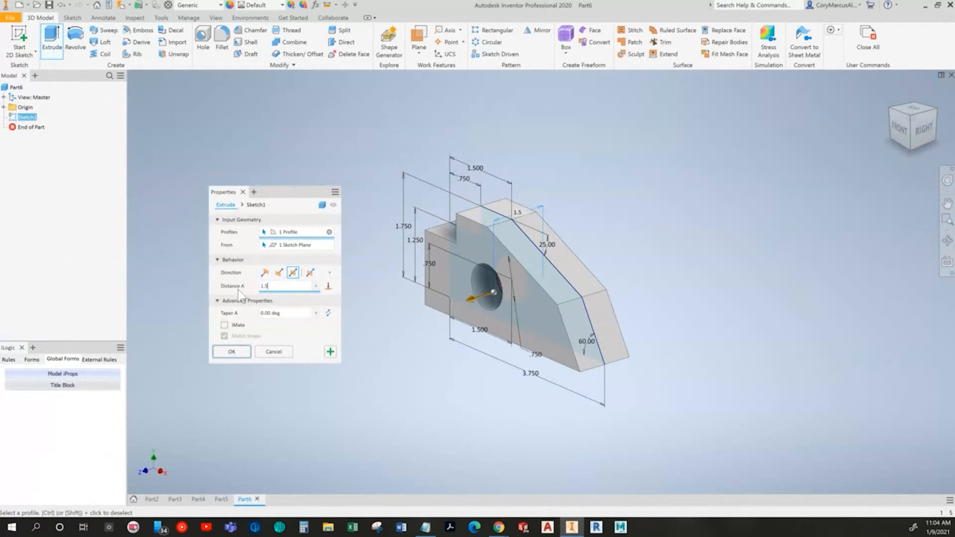
key("alt+Tab")
key("alt+Tab")
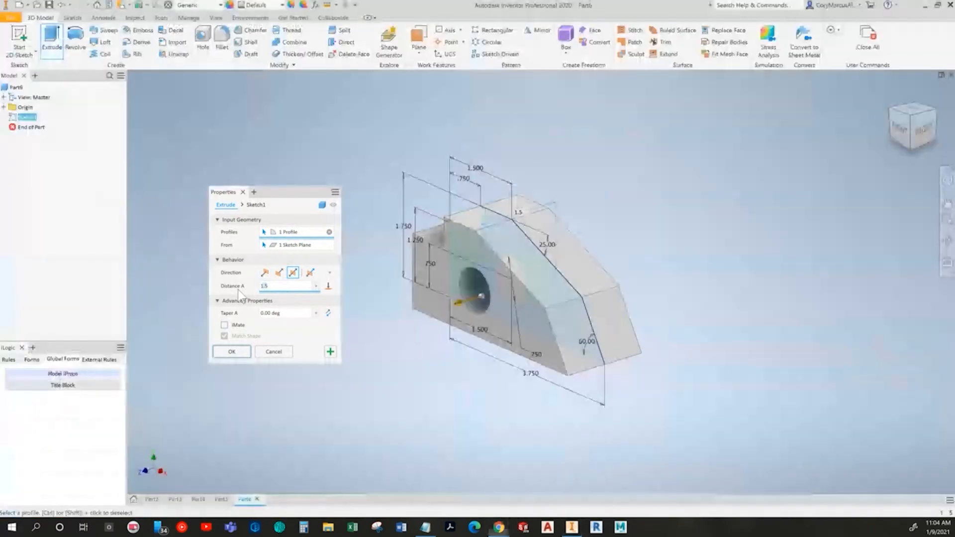
left_click(232, 352)
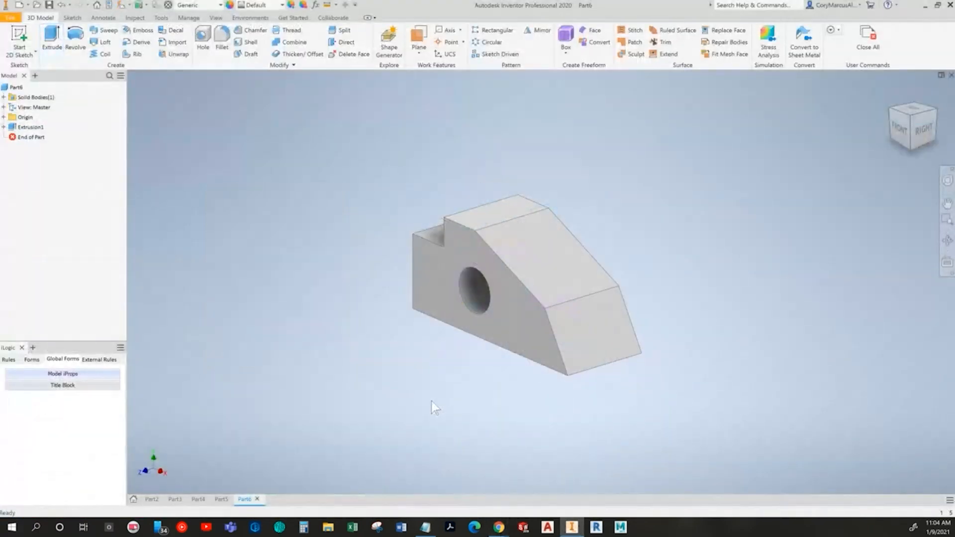
Step: Check the Guide Block drawing and start a new sketch on the block's flat top face
key("alt+Tab")
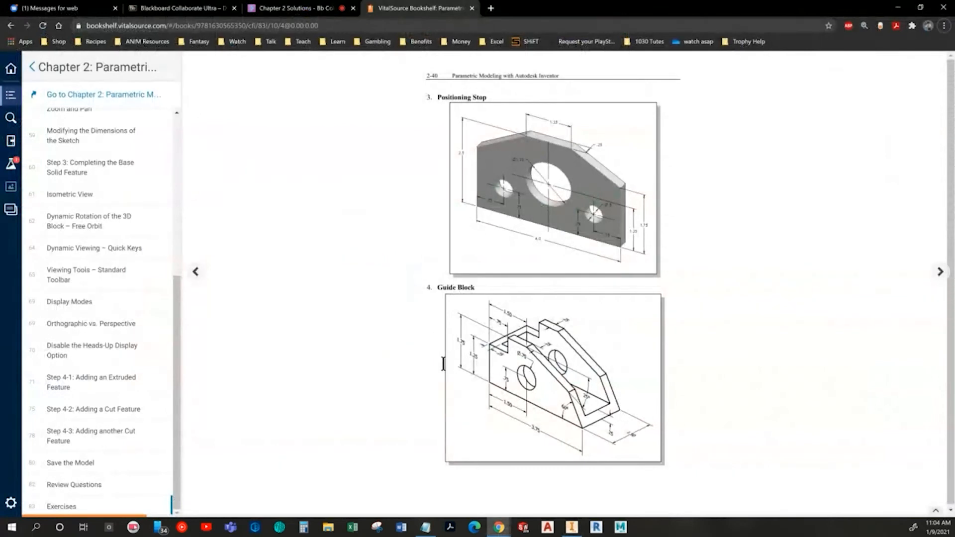
key("alt+Tab")
left_click(19, 40)
left_click(545, 217)
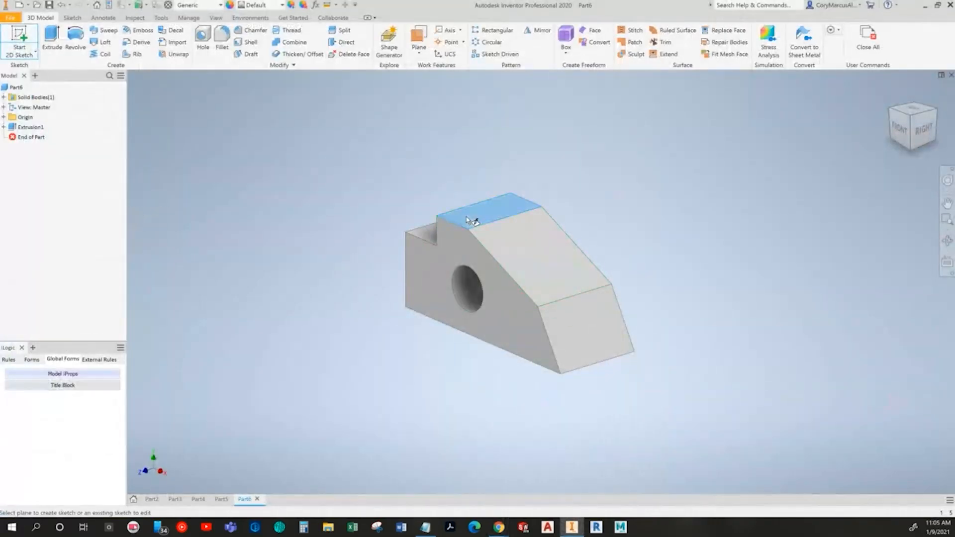
left_click(926, 85)
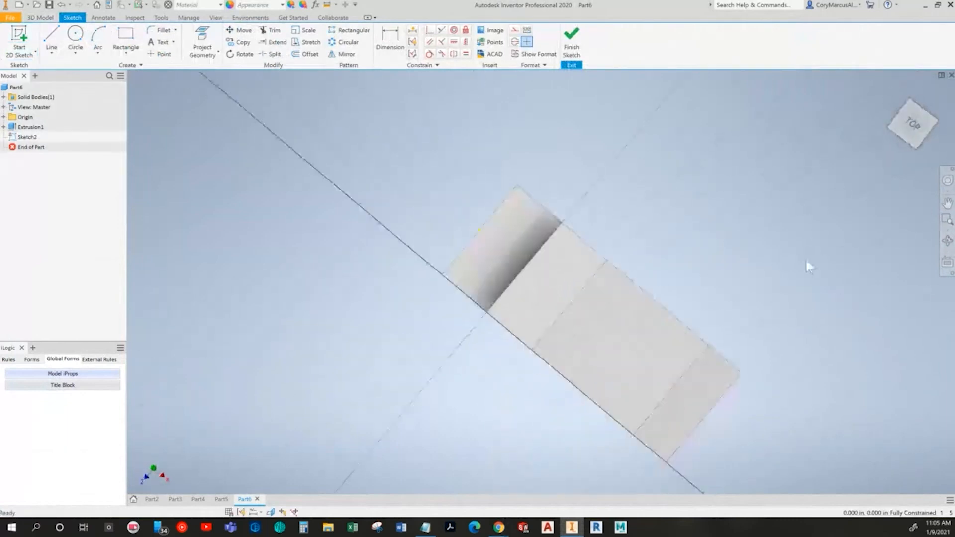
Step: Sketch a rectangle inside the block's long edges and notched end, extending slightly past the slanted end
left_click(130, 37)
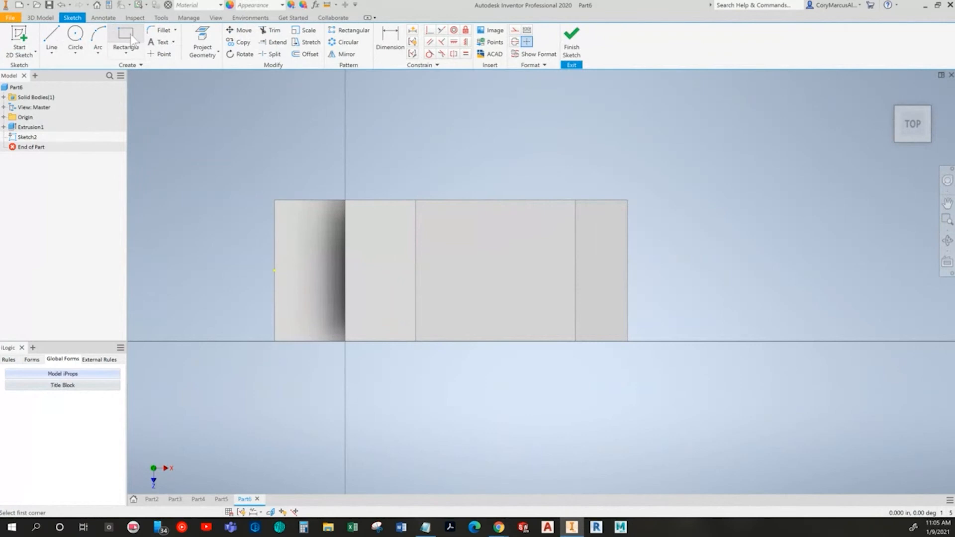
middle_click_drag(302, 212, 246, 202)
left_click(236, 207)
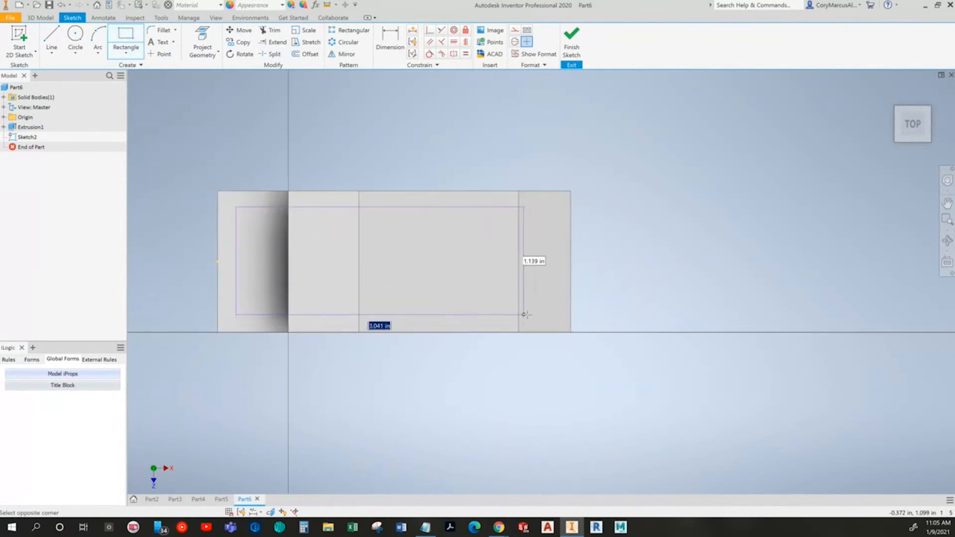
left_click(592, 319)
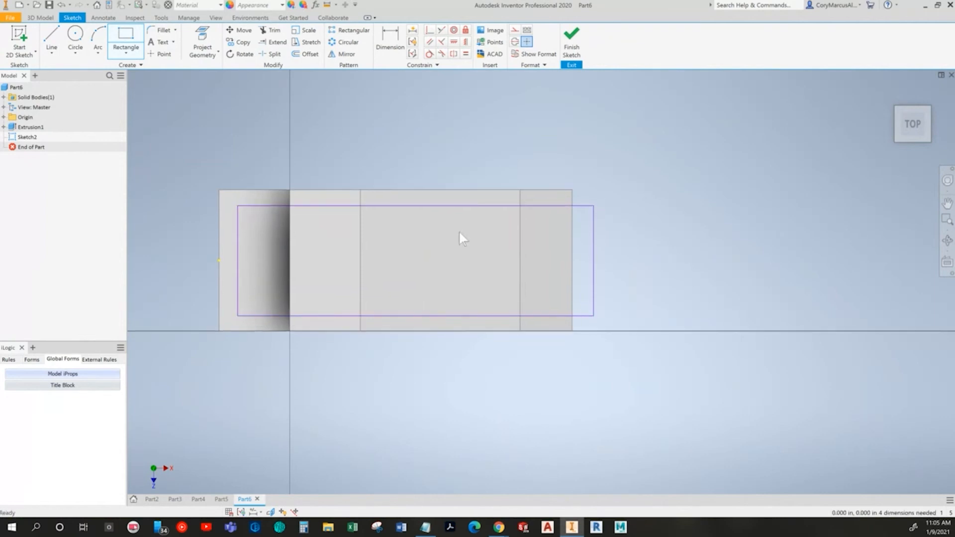
Step: Check the Guide Block drawing and dimension the rectangle's upper long side 0.25 in from the block's adjacent long edge
key("alt+Tab")
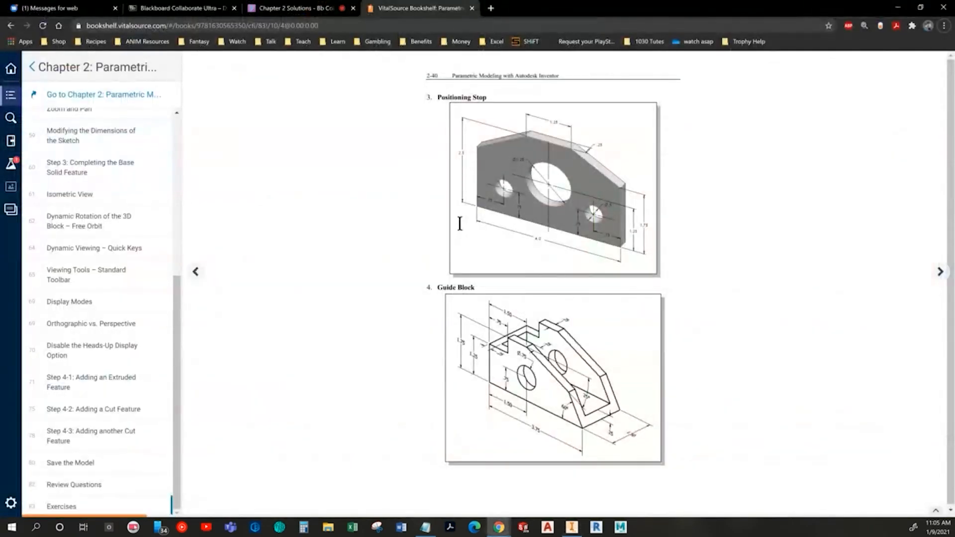
key("alt+Tab")
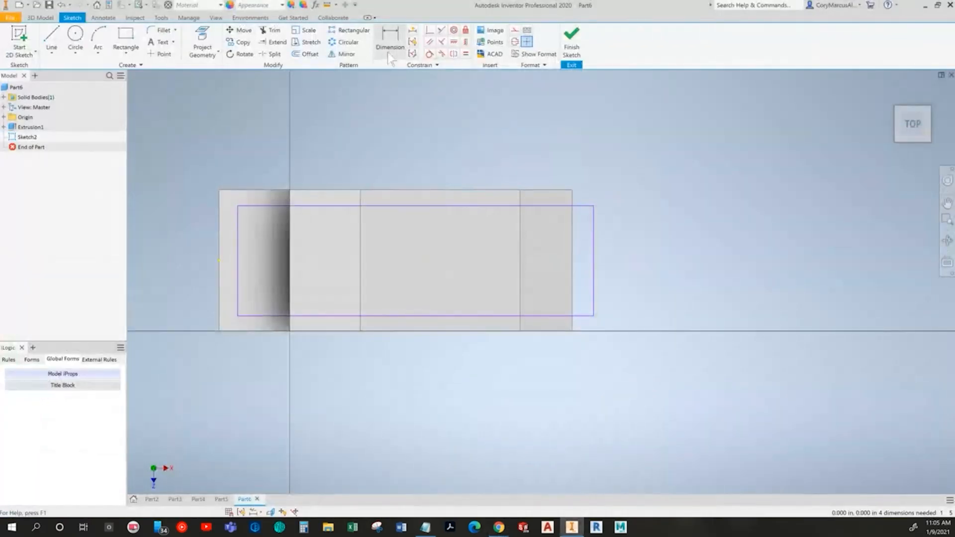
left_click(372, 191)
left_click(413, 162)
type(".250")
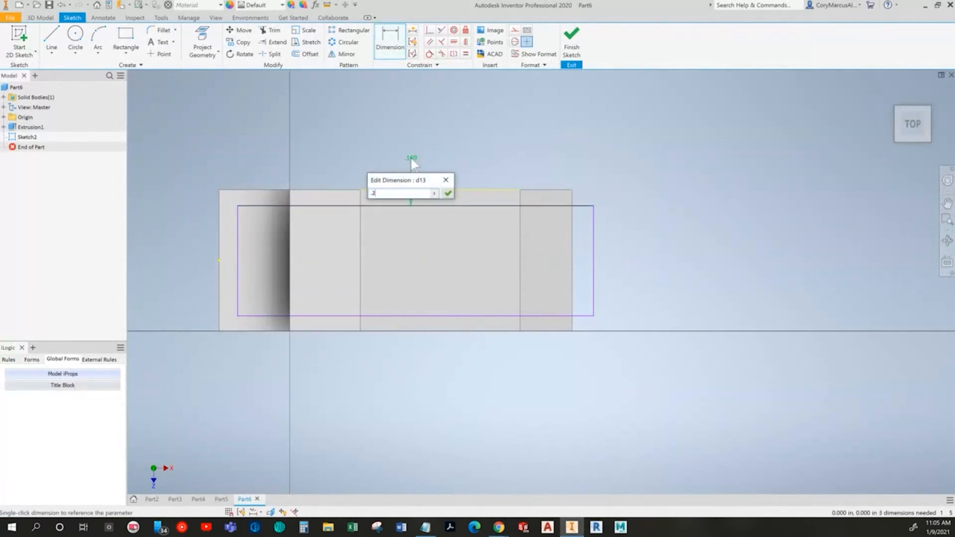
key("Return")
Step: Dimension the rectangle's lower long side 0.25 in from the block's adjacent long edge
left_click(426, 316)
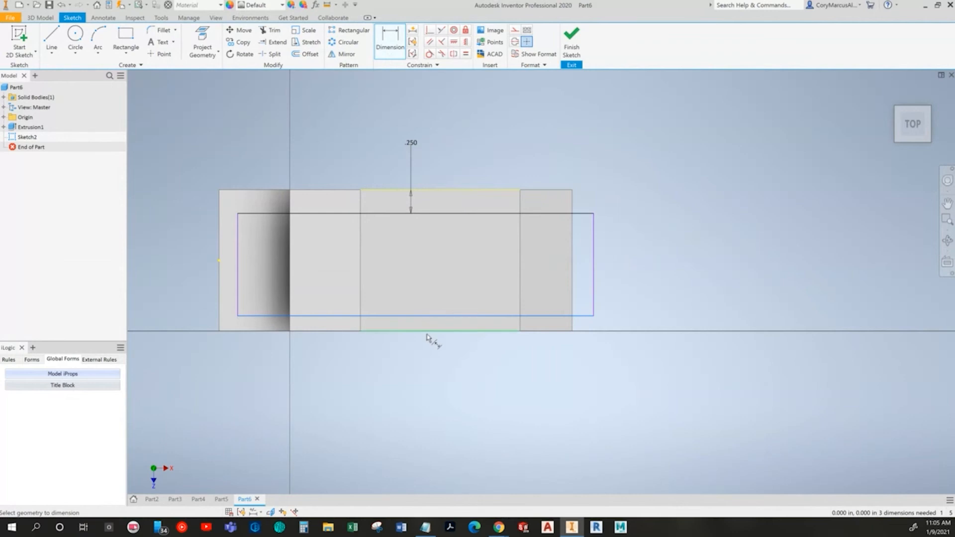
left_click(426, 330)
left_click(421, 372)
type(".250")
key("Return")
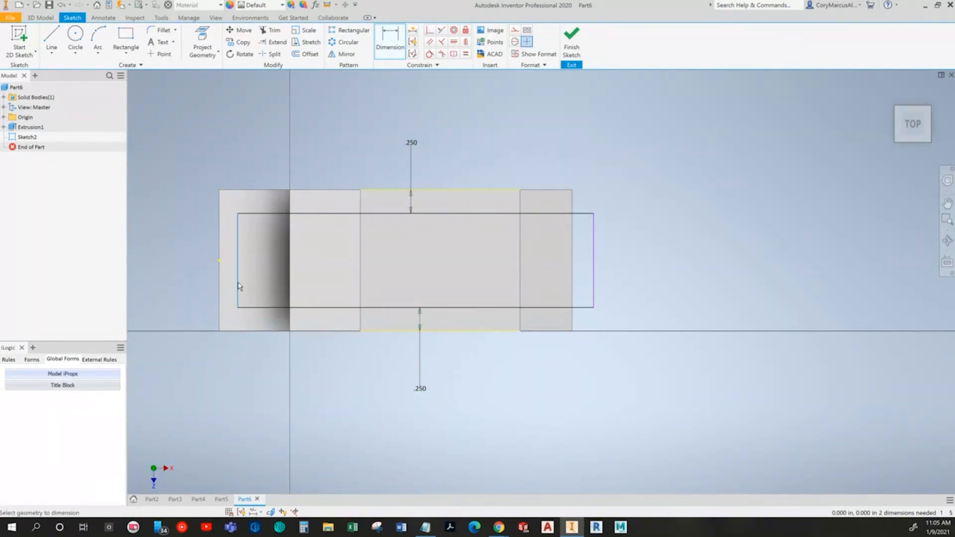
Step: Dimension the rectangle's left short side 0.25 in from the block's notched end
left_click(222, 283)
left_click(198, 278)
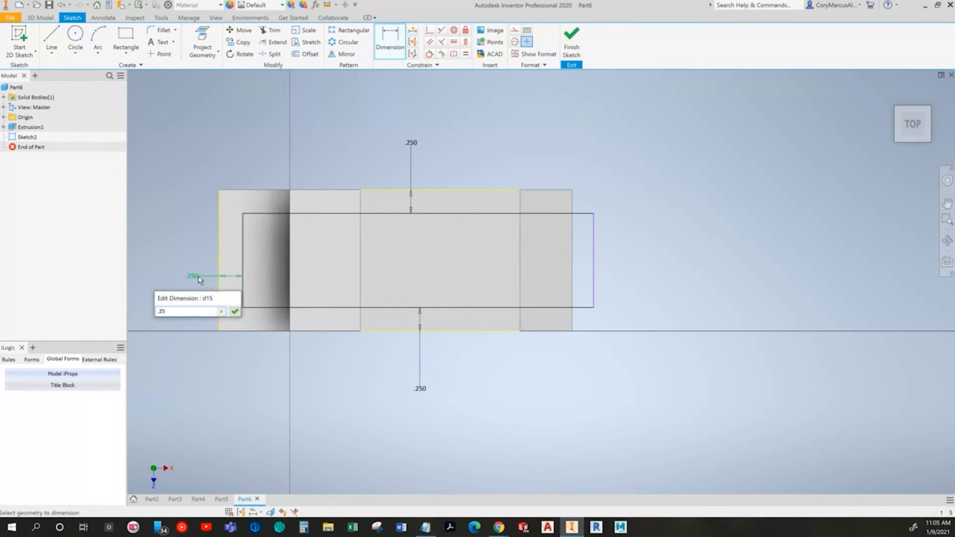
type(".25")
key("Return")
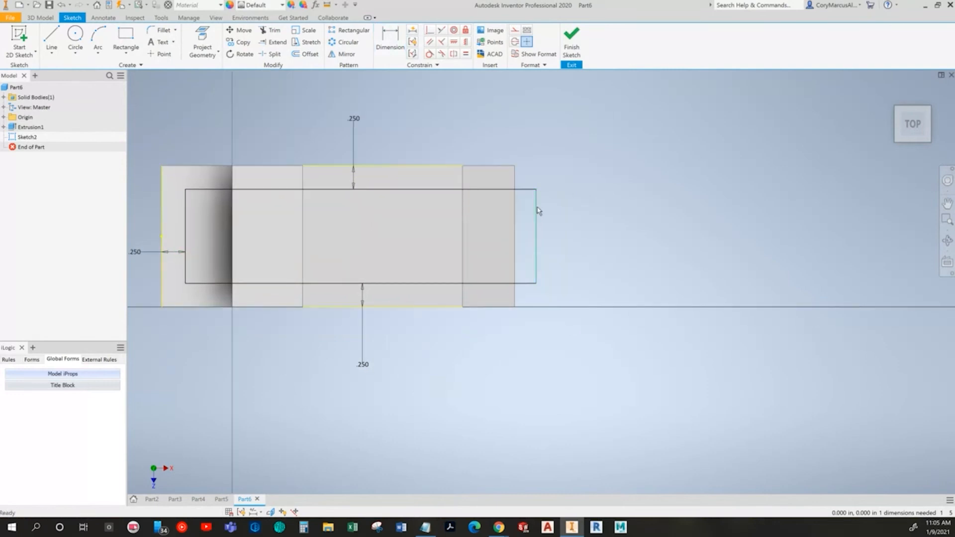
Step: Make the rectangle's right side collinear with the edge at the block's slanted end and finish the sketch
left_click(441, 31)
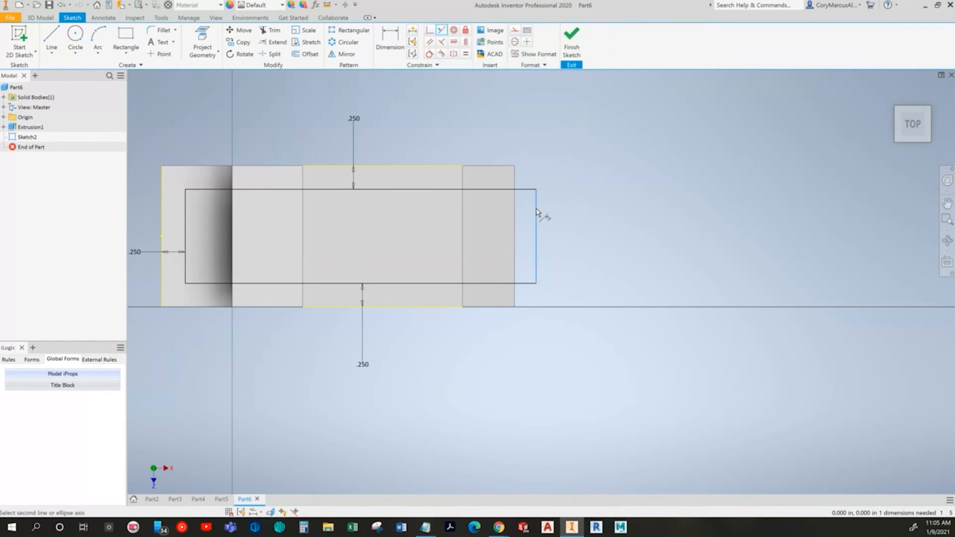
left_click(515, 175)
key("Escape")
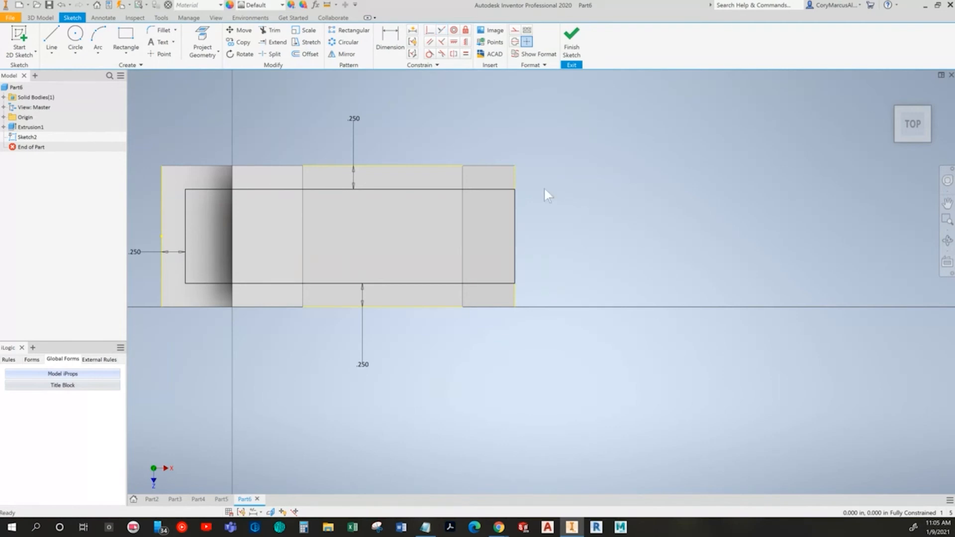
left_click(575, 49)
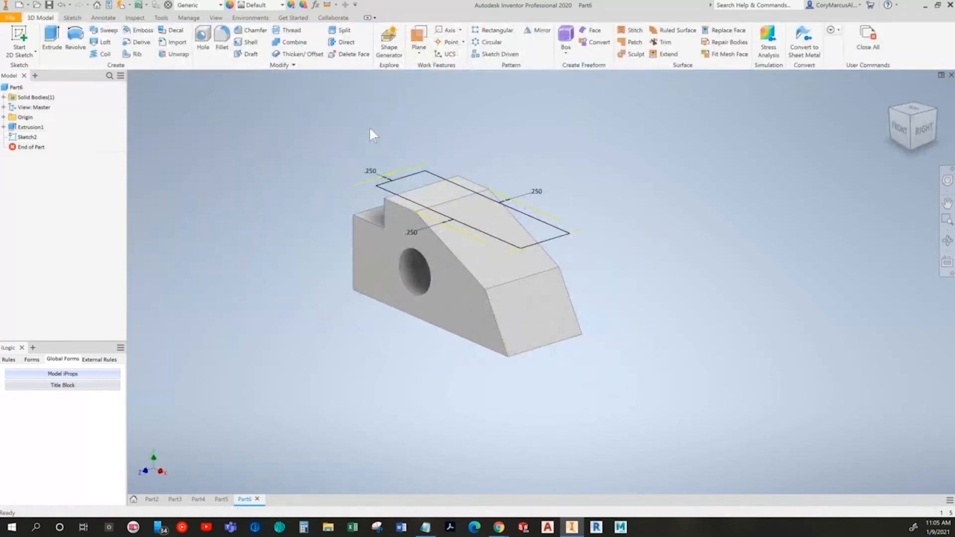
left_click(355, 5)
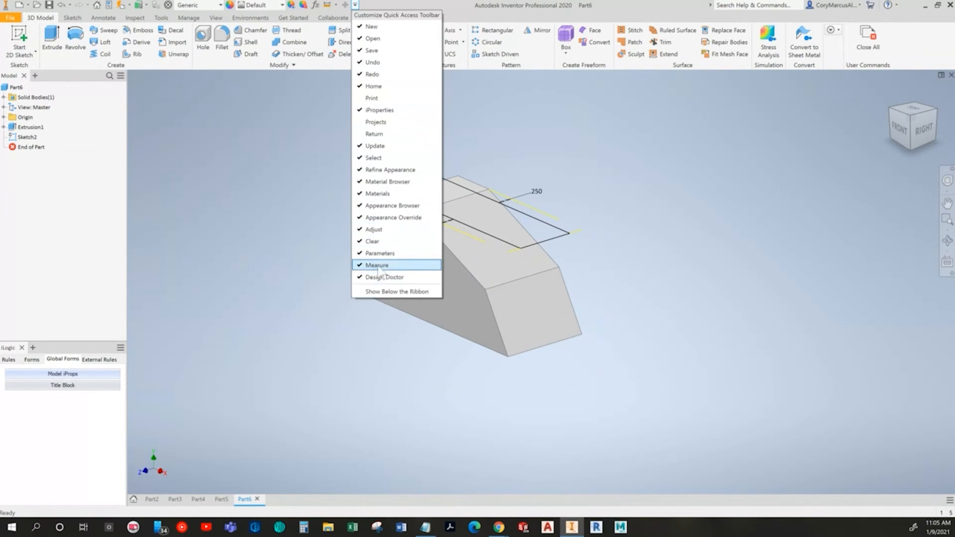
key("Escape")
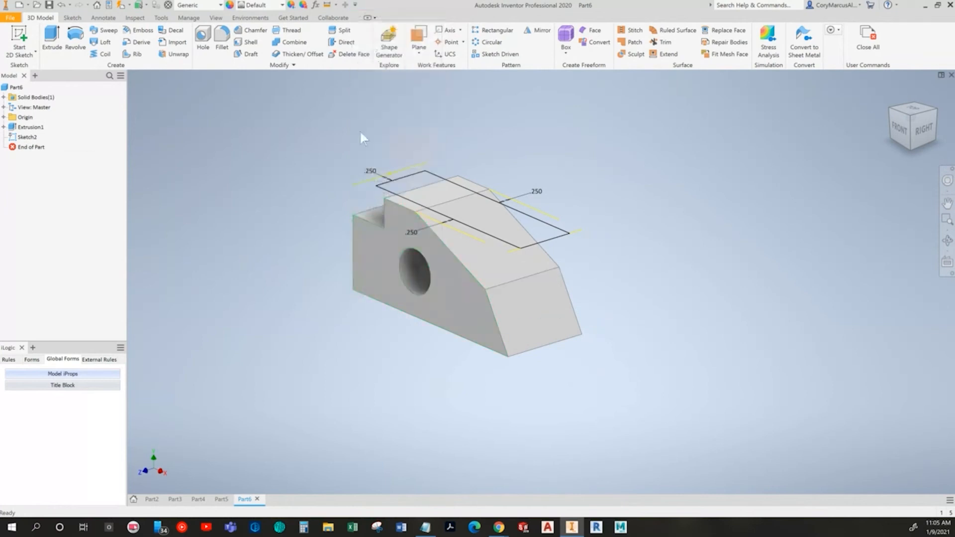
Step: Measure the block's upper flat face and the distance between its bottom face and that upper face
left_click(327, 5)
scroll(478, 231, "down", 4)
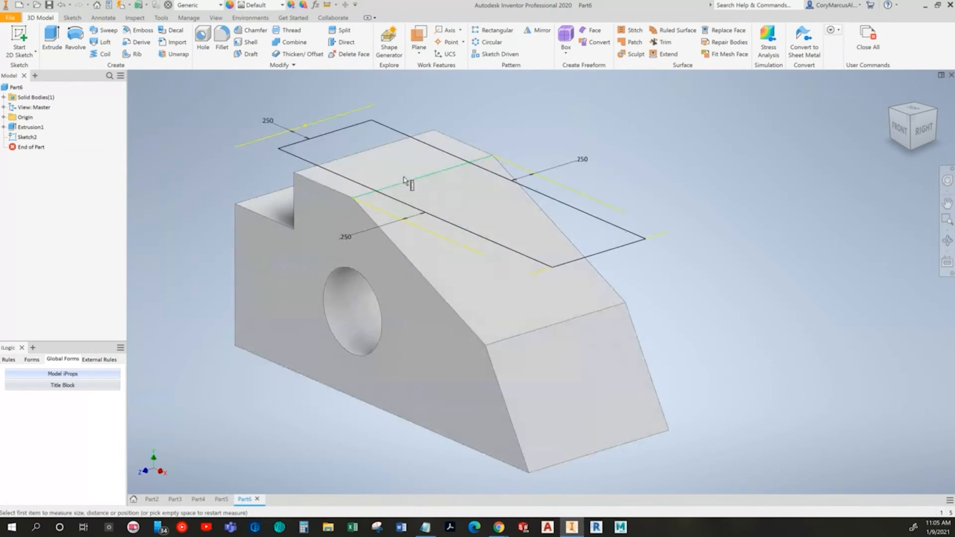
middle_click_drag(421, 253, 525, 266, "shift")
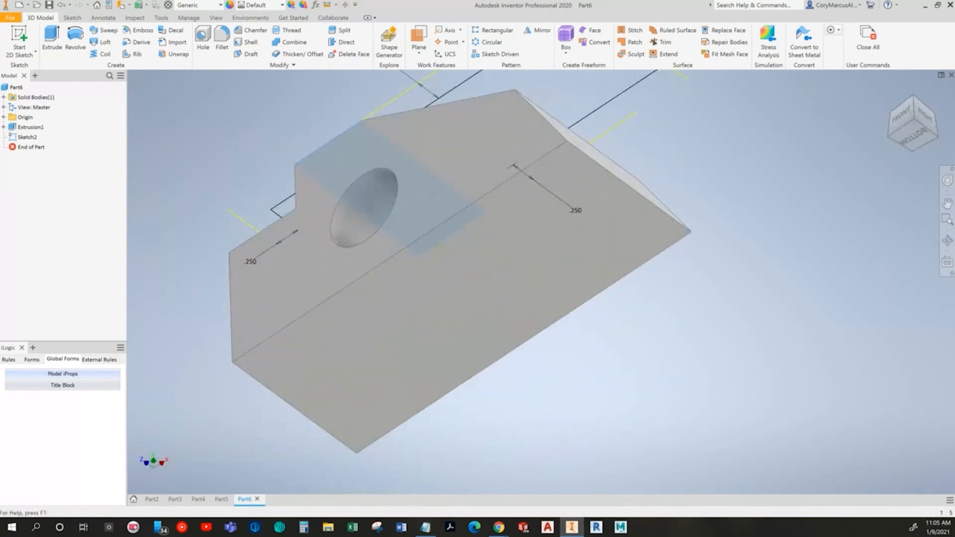
left_click(463, 198)
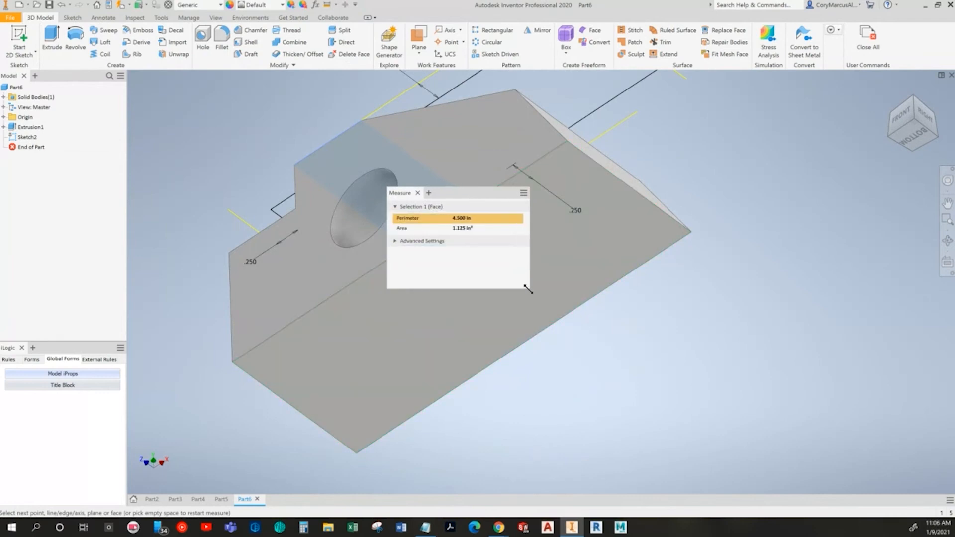
key("Escape")
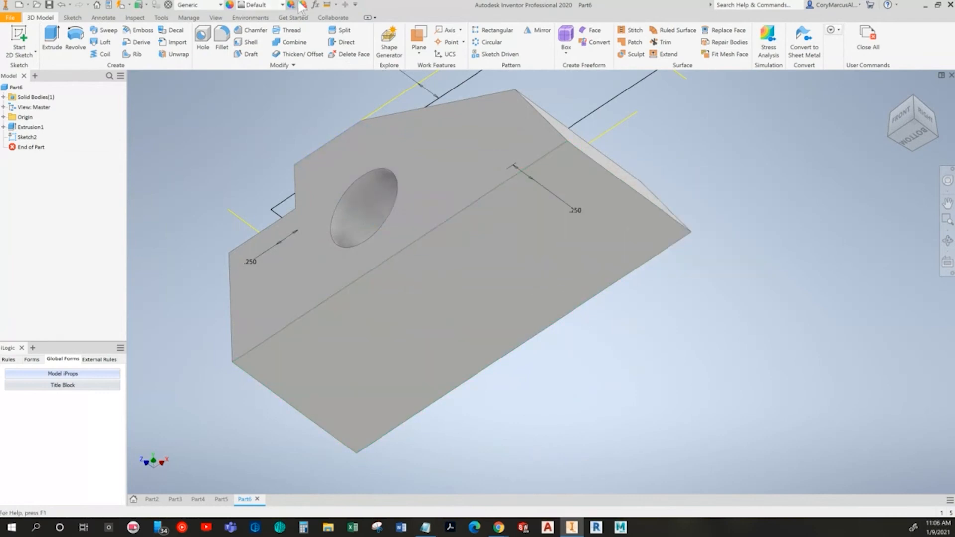
left_click(325, 6)
left_click(557, 249)
middle_click_drag(557, 249, 470, 212, "shift")
left_click(416, 107)
middle_click_drag(522, 294, 532, 223, "shift")
middle_click_drag(533, 277, 501, 252, "shift")
key("Escape")
Step: Check the Guide Block drawing and cut the rectangle profile 1.5 in down into the block with Extrude
key("alt+Tab")
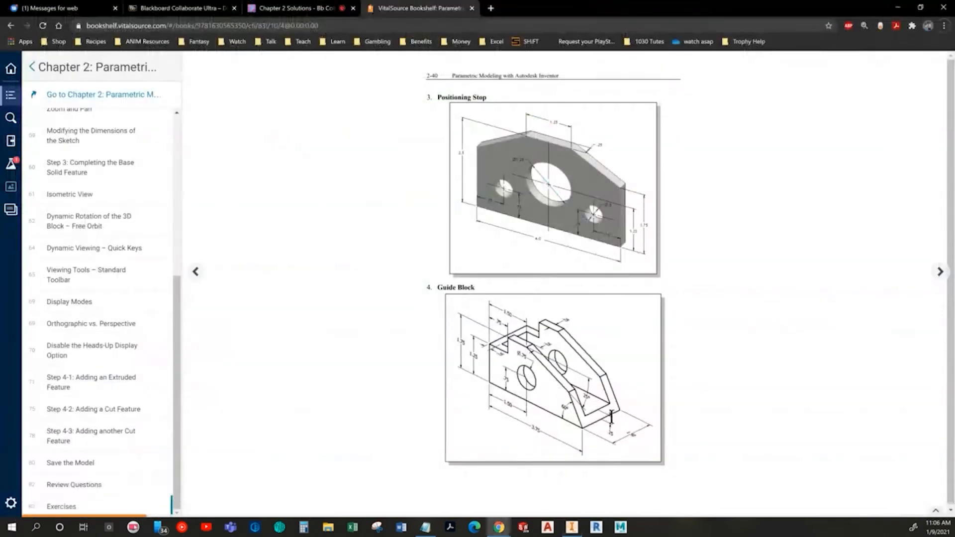
key("alt+Tab")
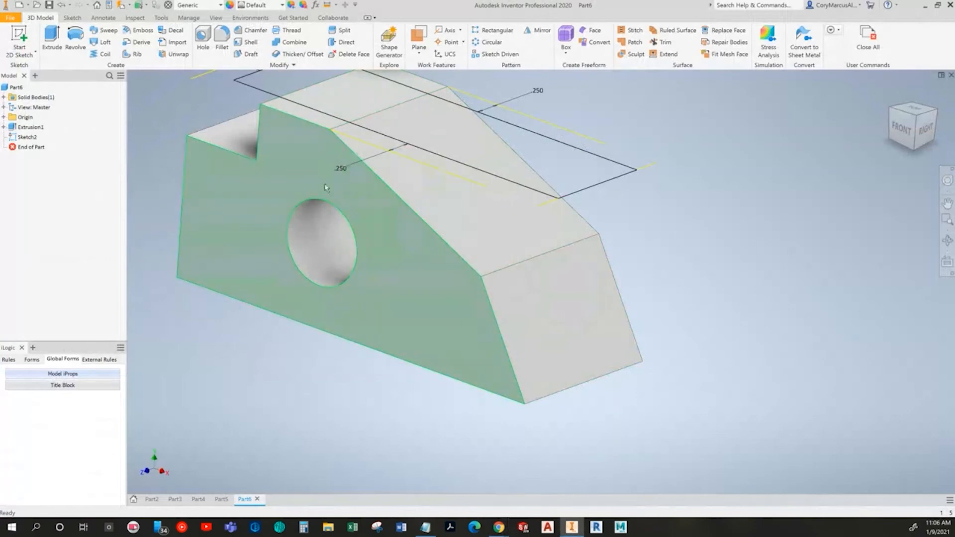
left_click(52, 39)
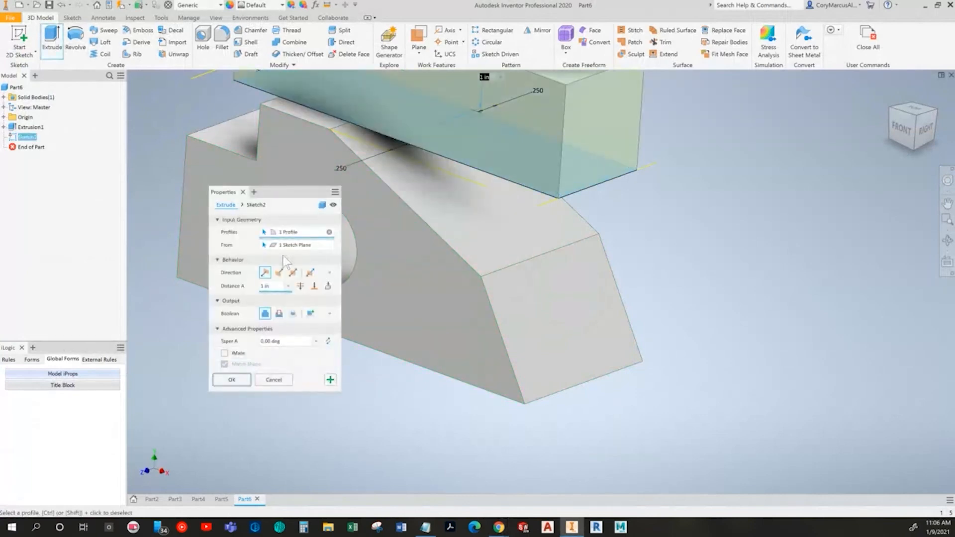
left_click(279, 313)
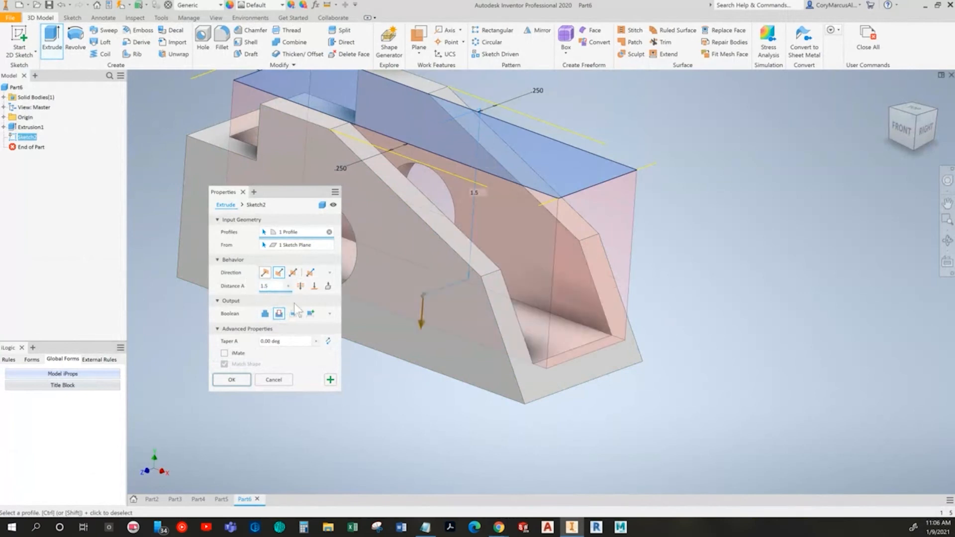
left_click(233, 380)
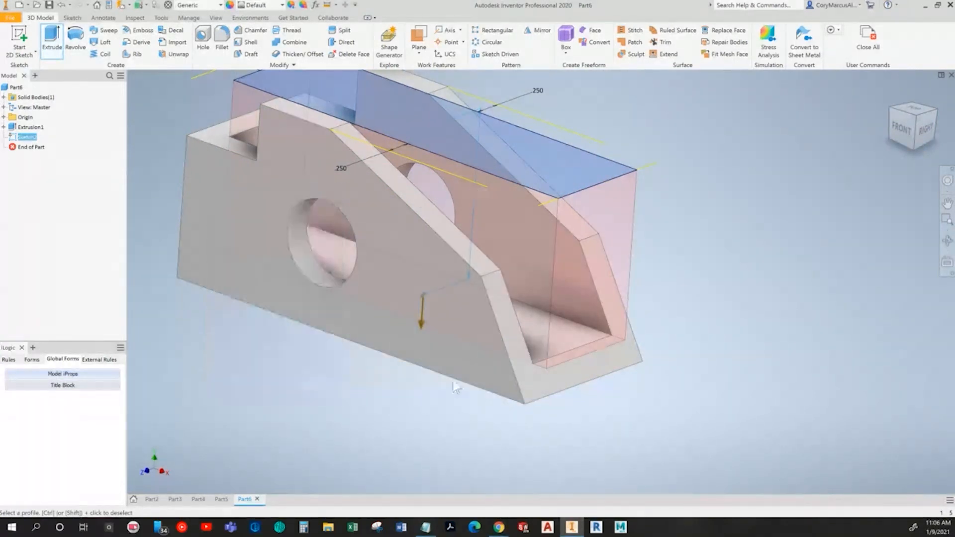
Step: Measure the thickness between the pocket floor and the block's bottom face, and return to the isometric home view
left_click(326, 5)
left_click(552, 334)
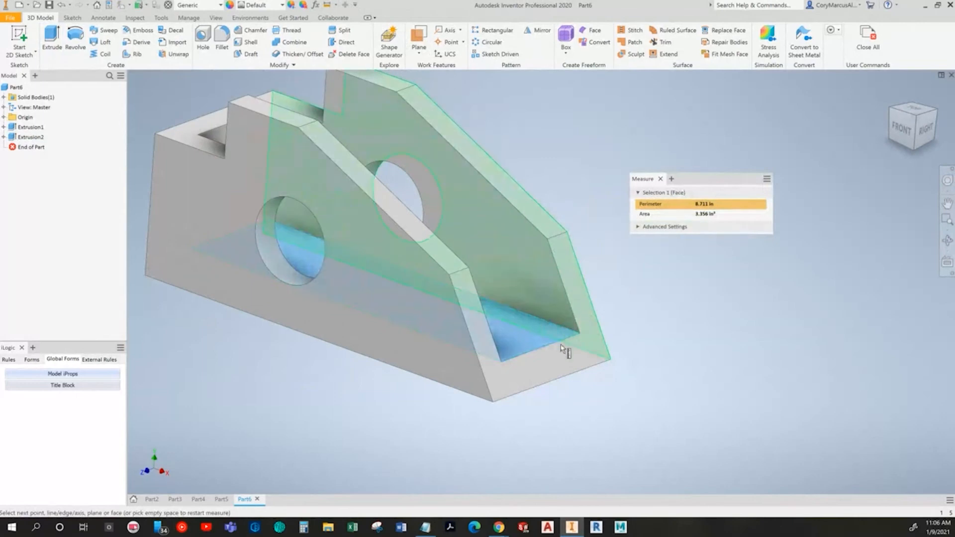
middle_click_drag(560, 349, 577, 306, "shift")
left_click(486, 312)
right_click(696, 337)
left_click(648, 342)
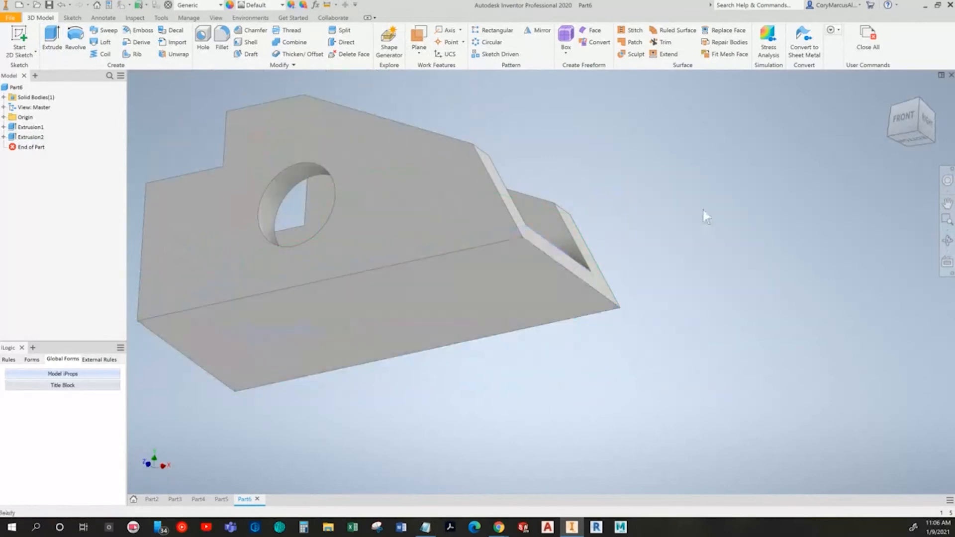
key("F6")
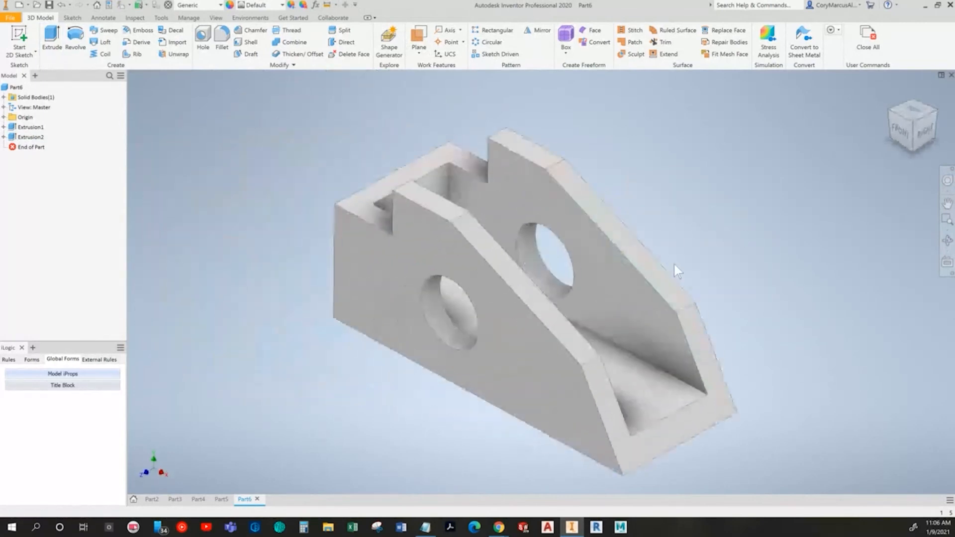
Step: Compare the model with the Guide Block drawing and turn to the textbook page with the Slider Block exercise
key("alt+Tab")
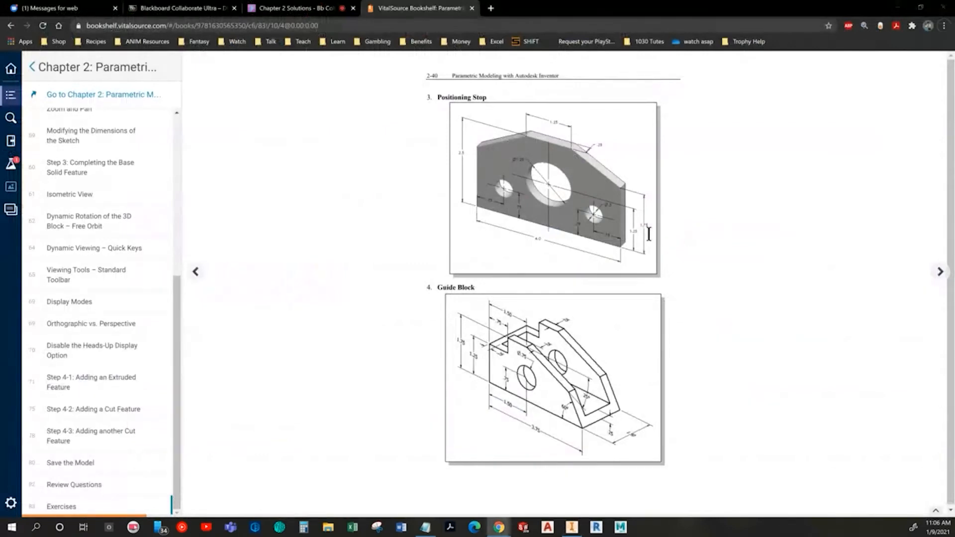
key("alt+Tab")
middle_click_drag(661, 222, 592, 219, "shift")
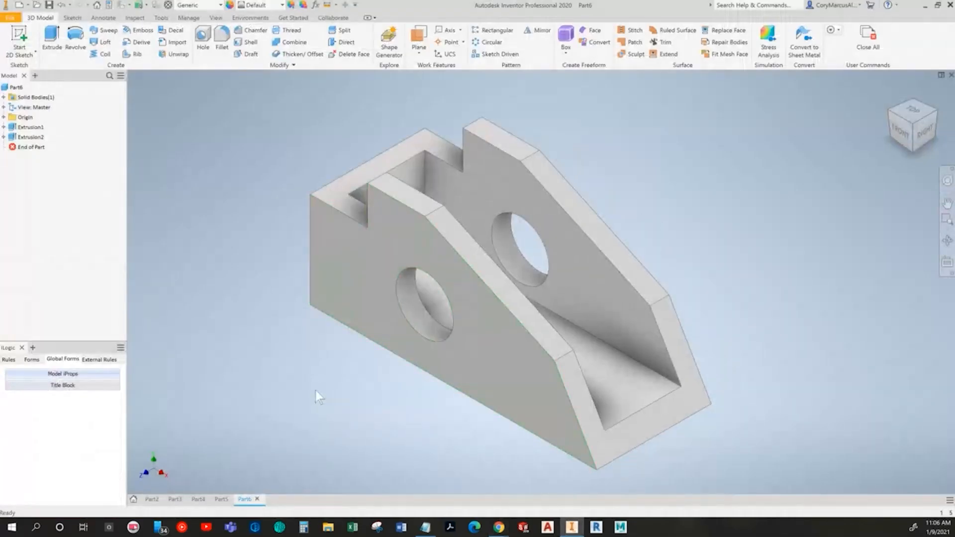
key("alt+Tab")
left_click(940, 275)
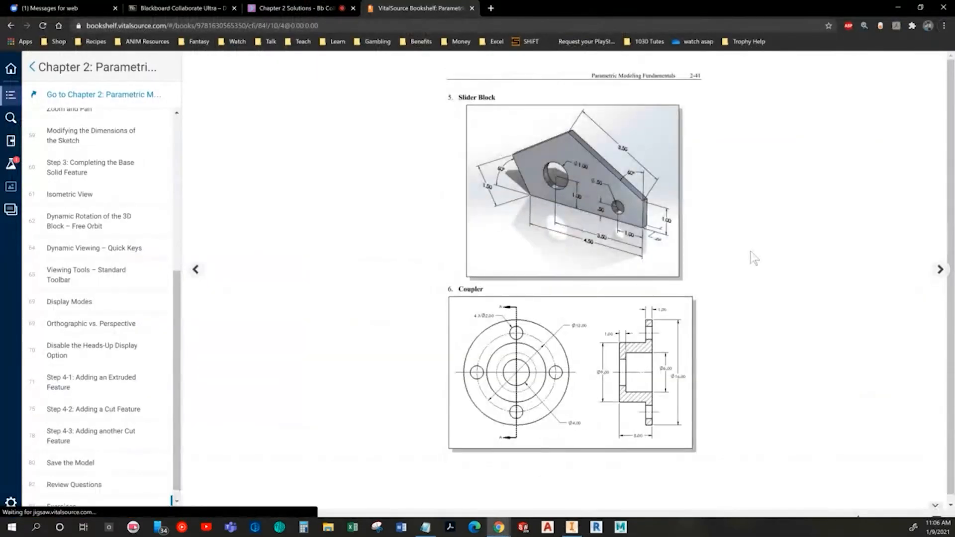
Step: Create a new part in Inventor and start a 2D sketch on its front plane
key("alt+Tab")
double_click(407, 186)
left_click(23, 54)
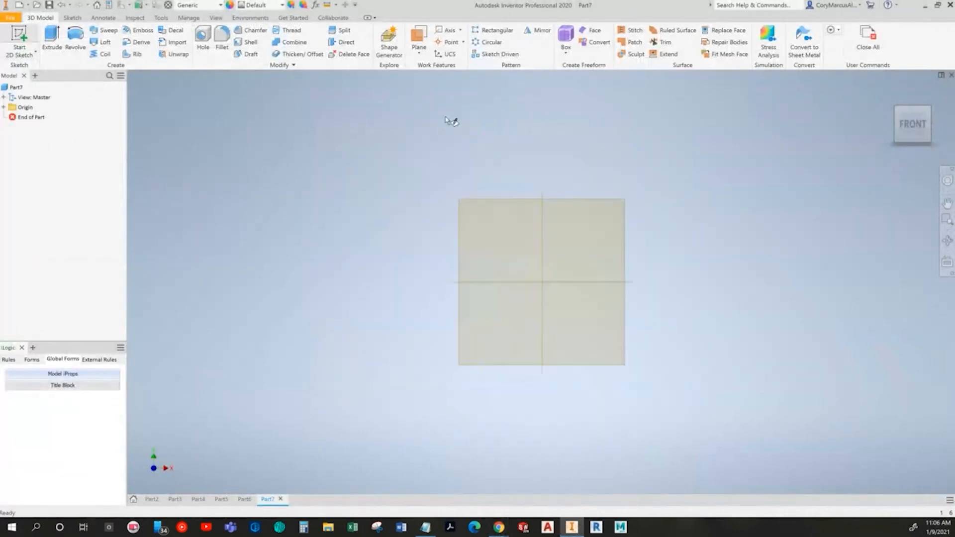
left_click(476, 165)
Step: Following the Slider Block drawing, sketch a horizontal line about 0.77 in long from the origin and a vertical line about 0.21 in up from its end
key("alt+Tab")
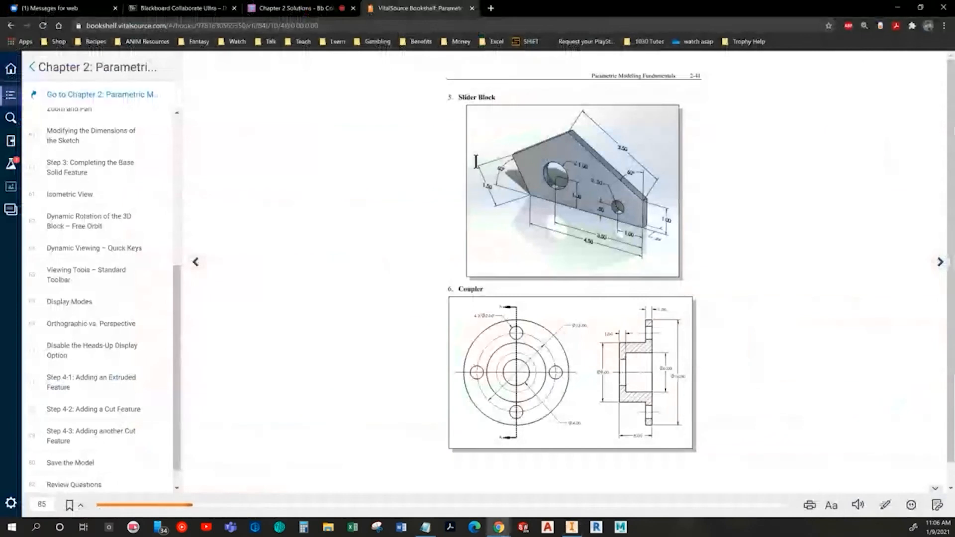
key("alt+Tab")
left_click(51, 37)
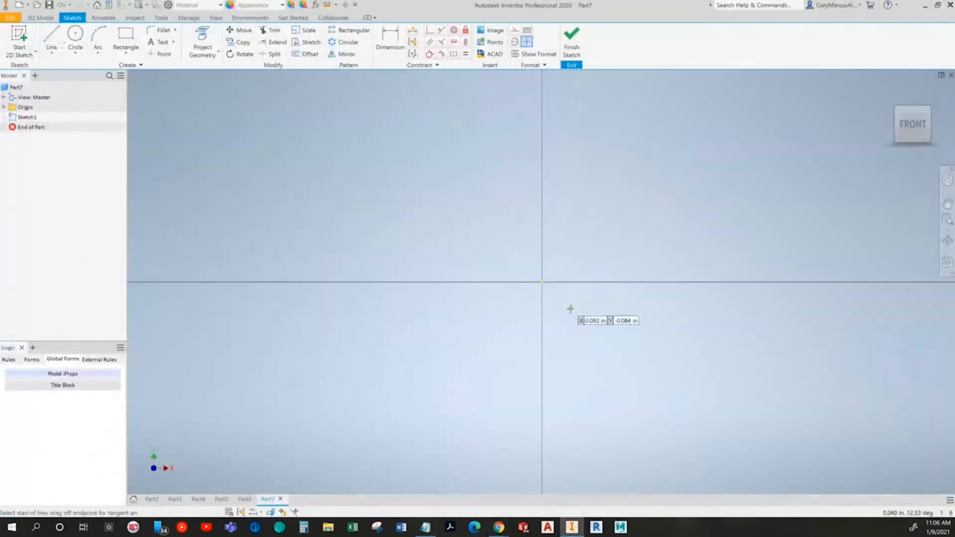
left_click(542, 283)
middle_click_drag(740, 283, 548, 278)
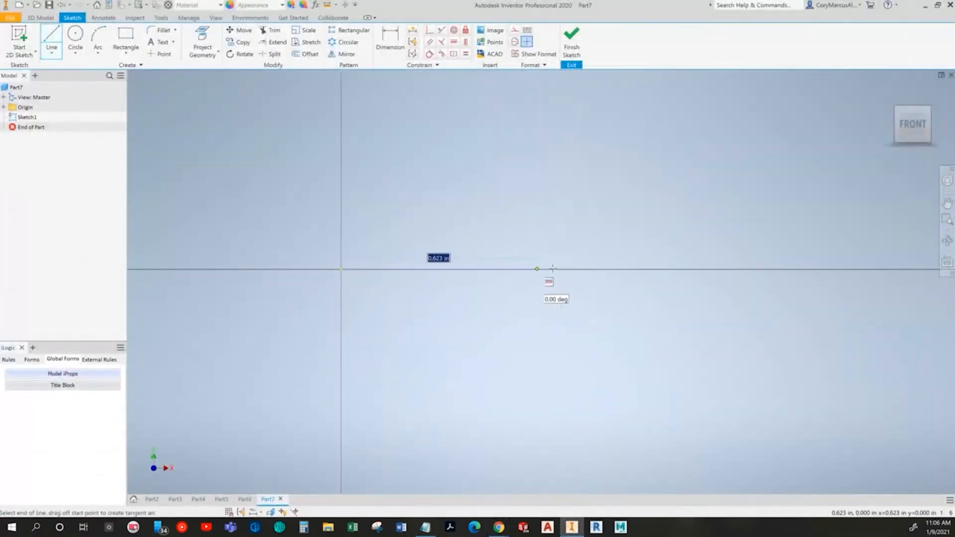
left_click(579, 269)
key("alt+Tab")
key("alt+Tab")
left_click(579, 201)
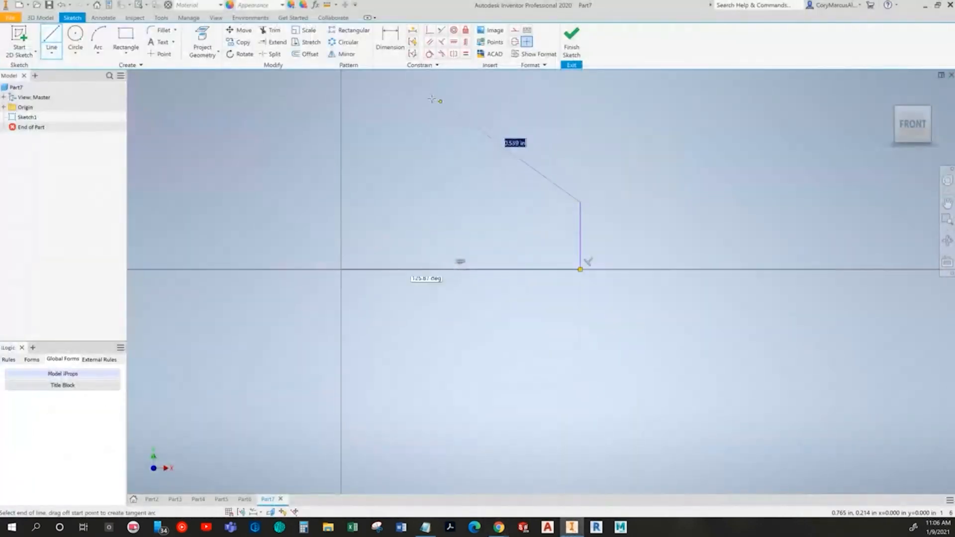
Step: Complete the five-sided outline with a long slope to a peak near the vertical axis, a shorter slope down-left, and a line back to the origin
key("alt+Tab")
key("alt+Tab")
middle_click_drag(418, 96, 465, 171)
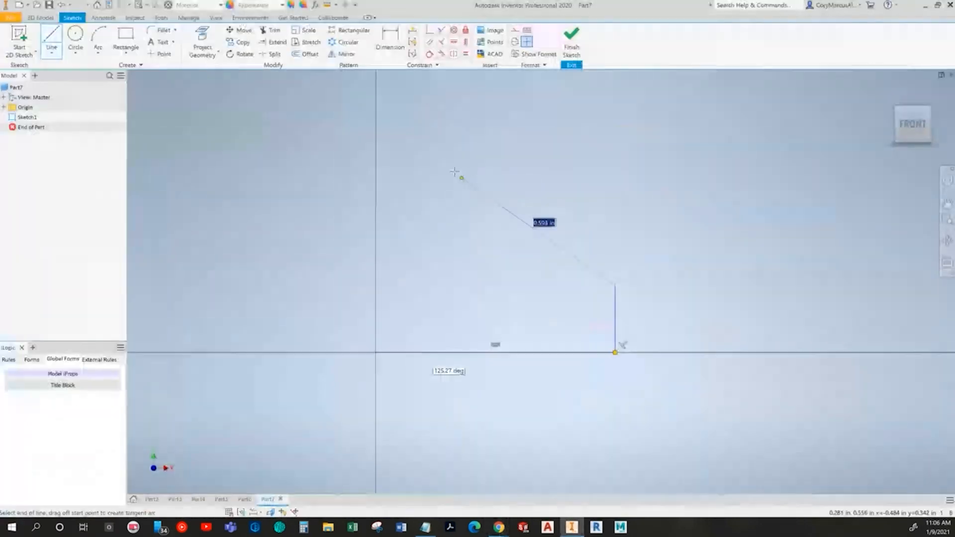
left_click(375, 127)
key("alt+Tab")
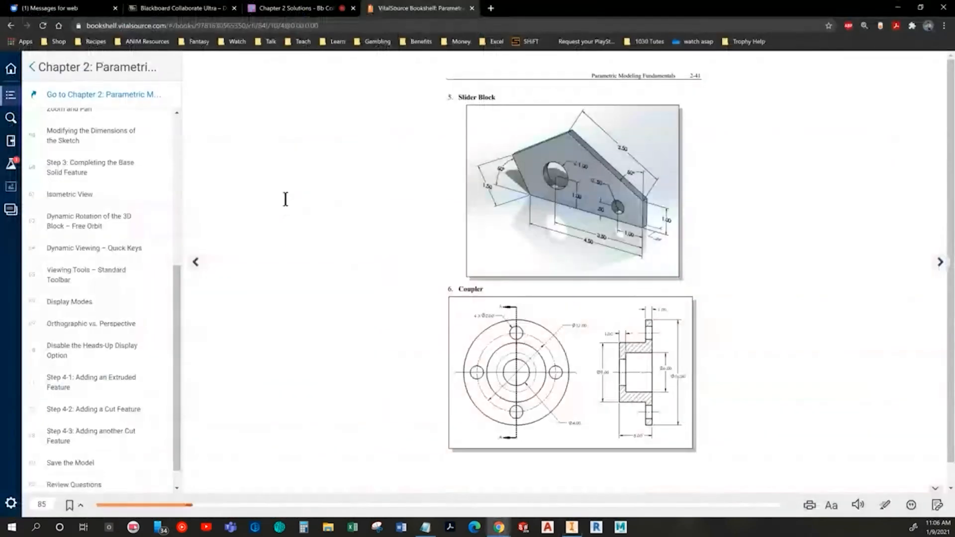
key("alt+Tab")
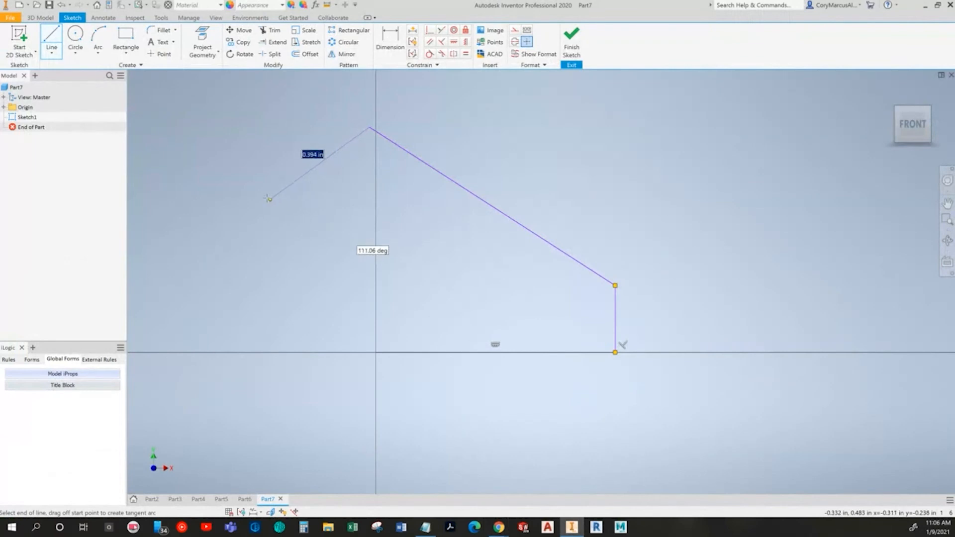
left_click(256, 194)
key("alt+Tab")
Step: Sketch a larger circle below the outline's peak and a smaller circle near its lower right corner
key("alt+Tab")
left_click(375, 352)
left_click(75, 35)
left_click(412, 237)
left_click(441, 241)
key("alt+Tab")
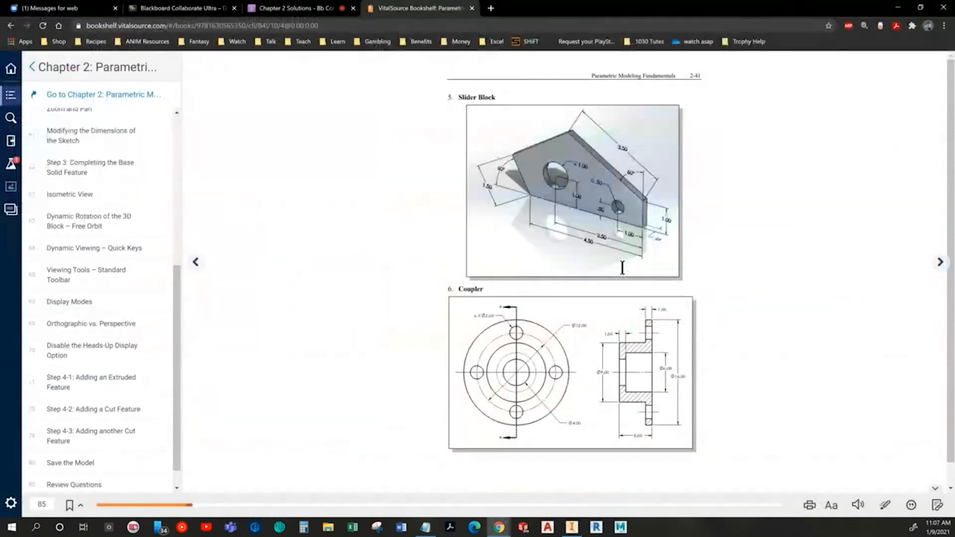
Step: Check the Slider Block drawing and dimension the outline's horizontal base line at 4.5 in
key("alt+Tab")
left_click(75, 35)
left_click(561, 312)
left_click(541, 300)
key("Escape")
middle_click_drag(537, 266, 503, 263)
key("alt+Tab")
key("alt+Tab")
key("d")
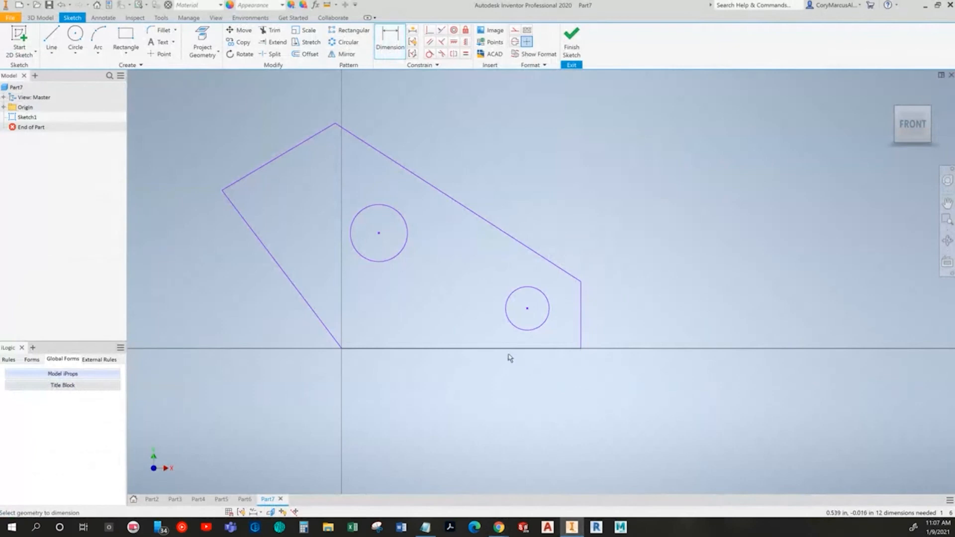
key("alt+Tab")
key("alt+Tab")
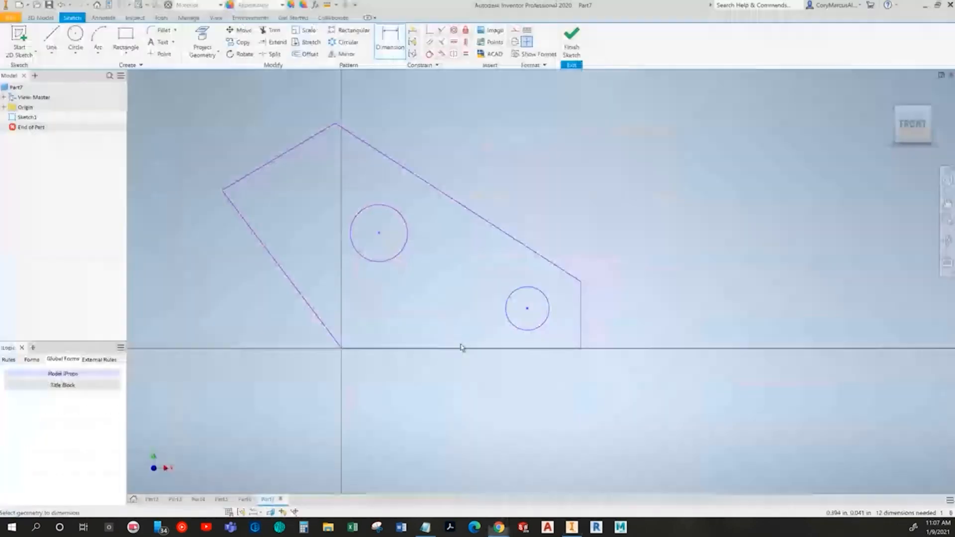
left_click(449, 348)
left_click(447, 400)
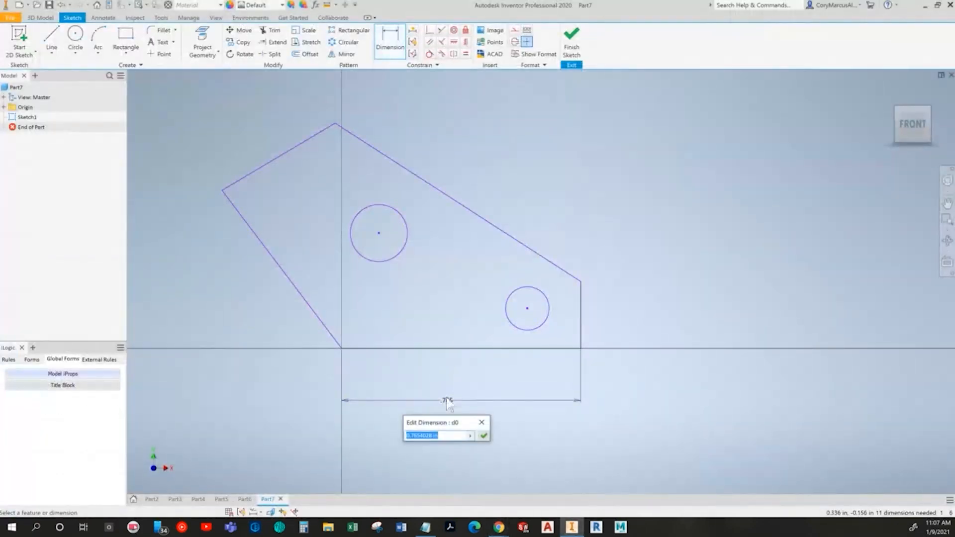
key("Return")
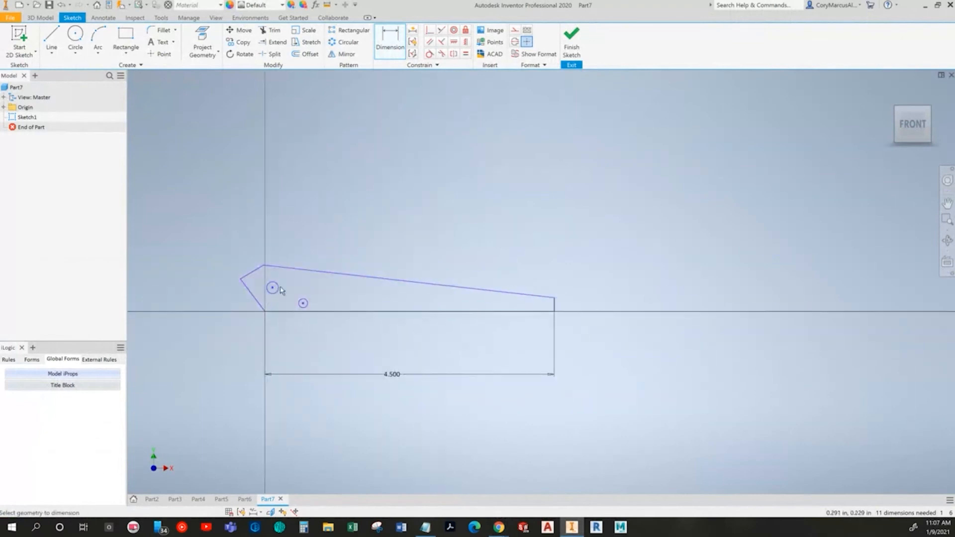
Step: Reshape the outline by moving the peak, the left corner and the right edge's upper end to match the Slider Block's proportions
left_click_drag(264, 266, 373, 228)
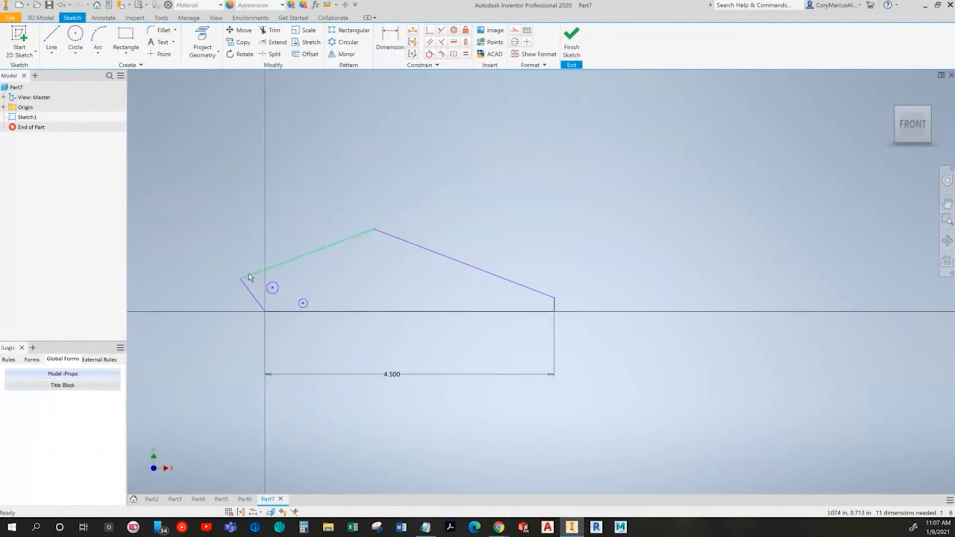
left_click_drag(244, 279, 242, 263)
left_click_drag(374, 230, 341, 179)
left_click_drag(557, 300, 555, 247)
Step: Dimension the outline's vertical right edge at 1 in
key("d")
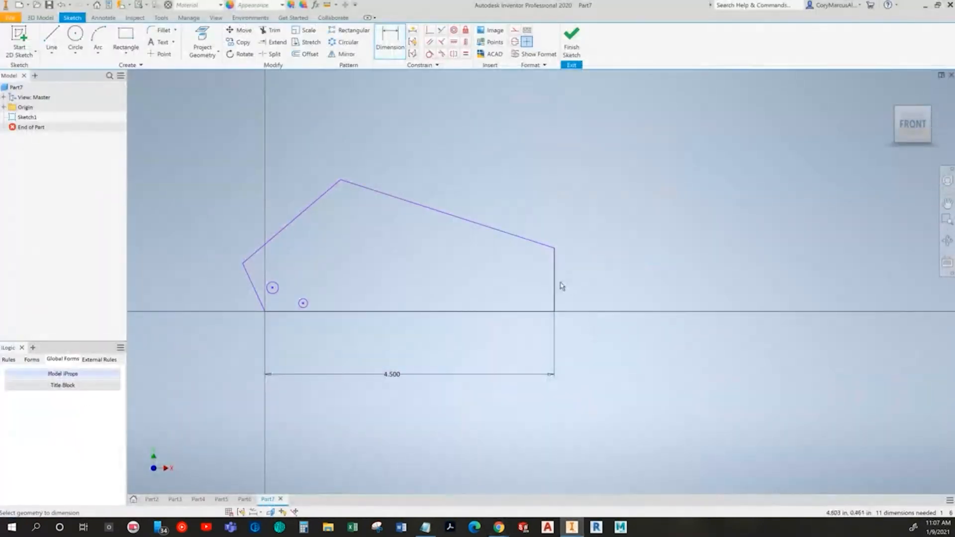
left_click(554, 286)
left_click(580, 288)
key("Return")
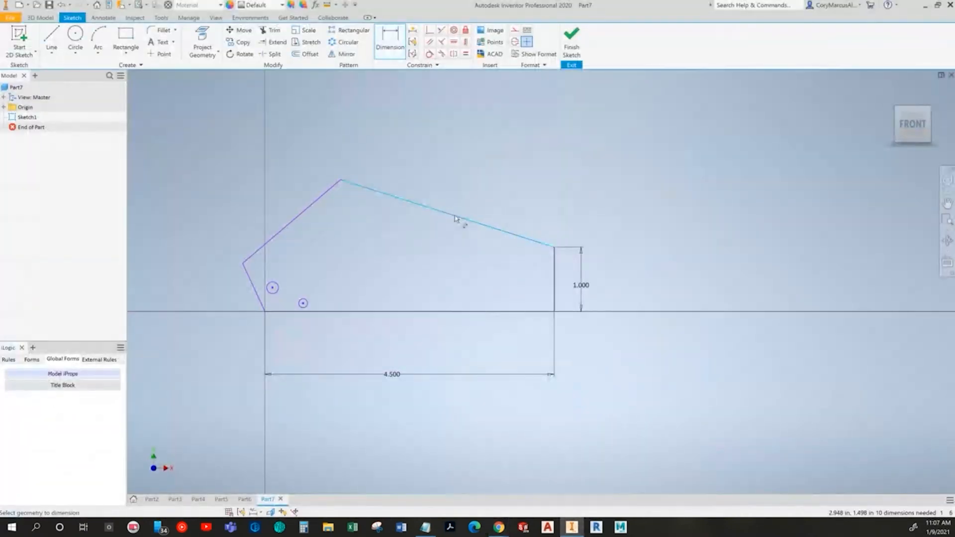
Step: Check the Slider Block drawing and dimension the outline's long sloping upper-right edge at 3.5 in
left_click(460, 195)
key("Escape")
key("alt+Tab")
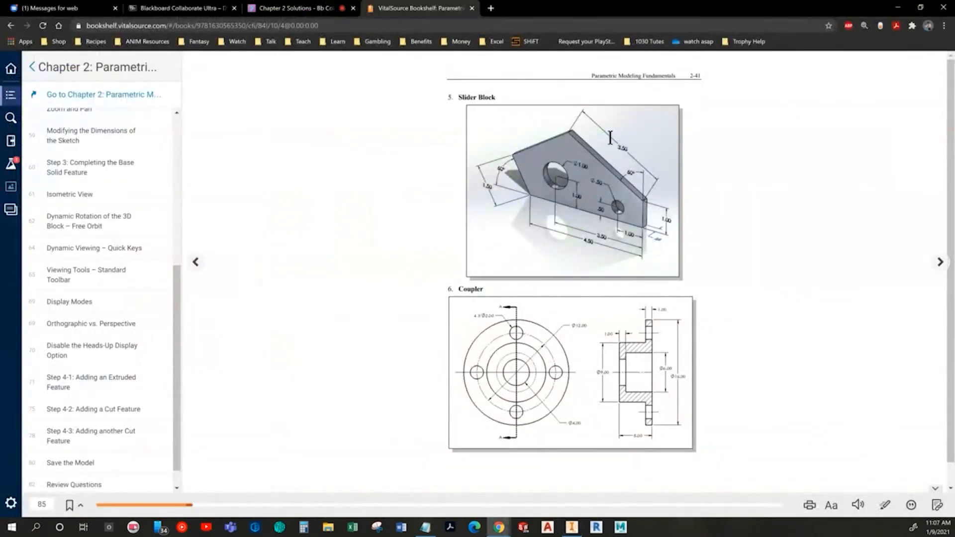
key("alt+Tab")
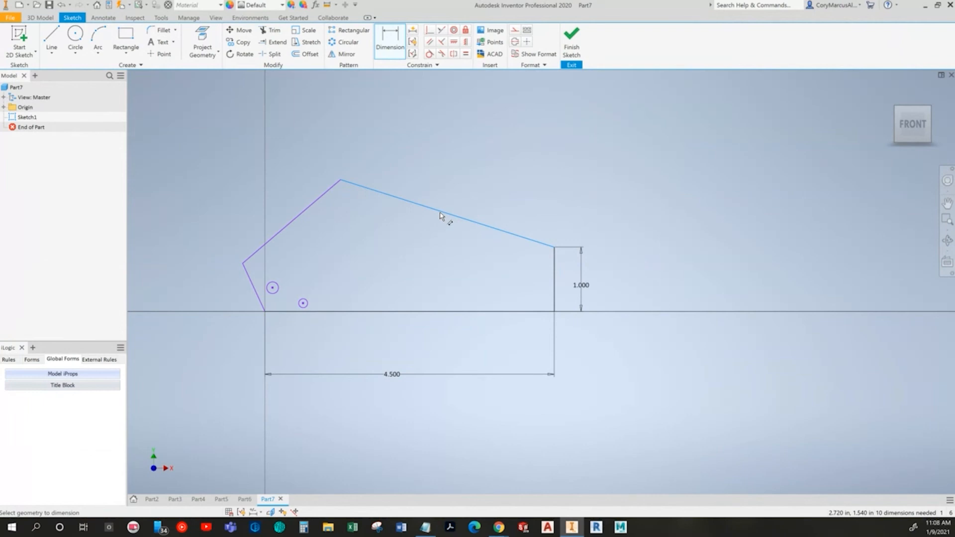
left_click(441, 215)
left_click(459, 178)
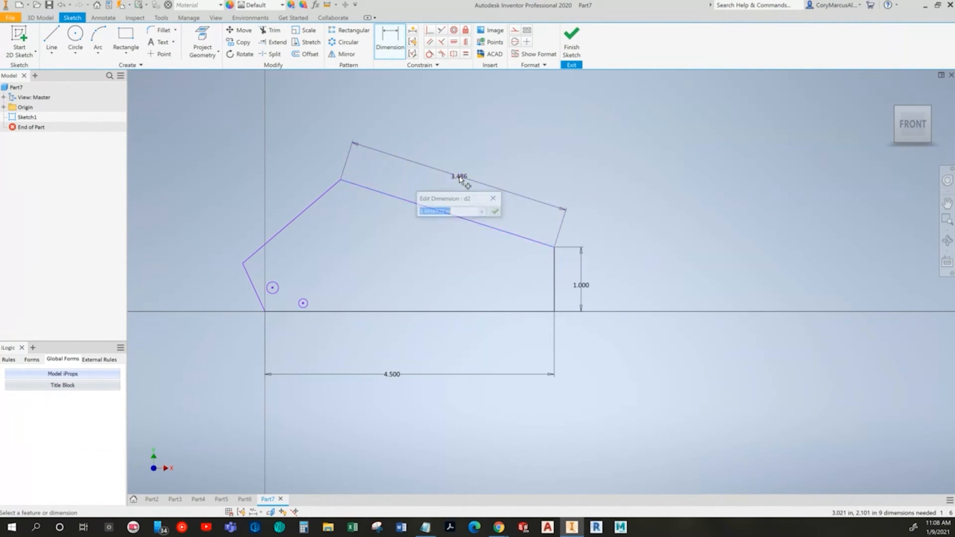
key("alt+Tab")
Step: Check the drawing and dimension the outline's short slanted left edge at 1.5 in
key("alt+Tab")
type("3.5")
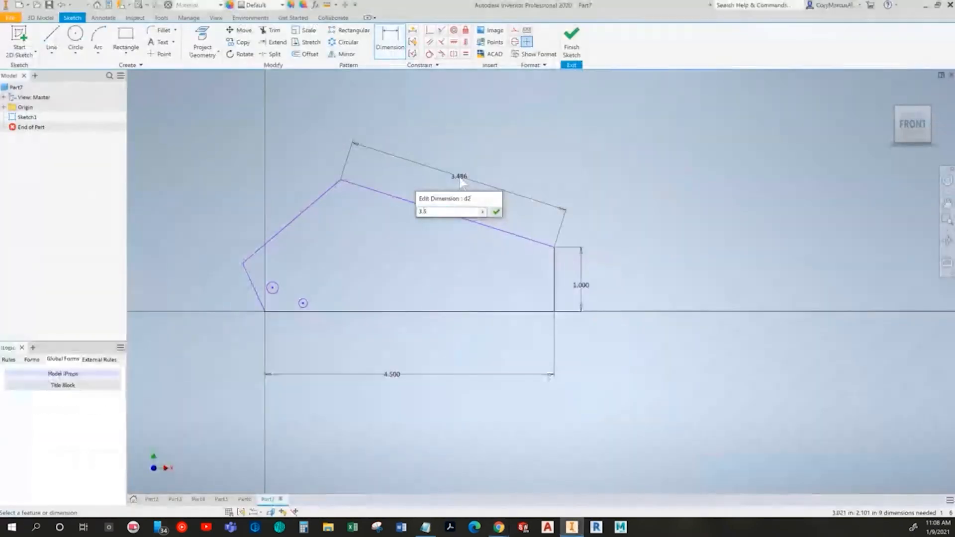
key("Return")
key("alt+Tab")
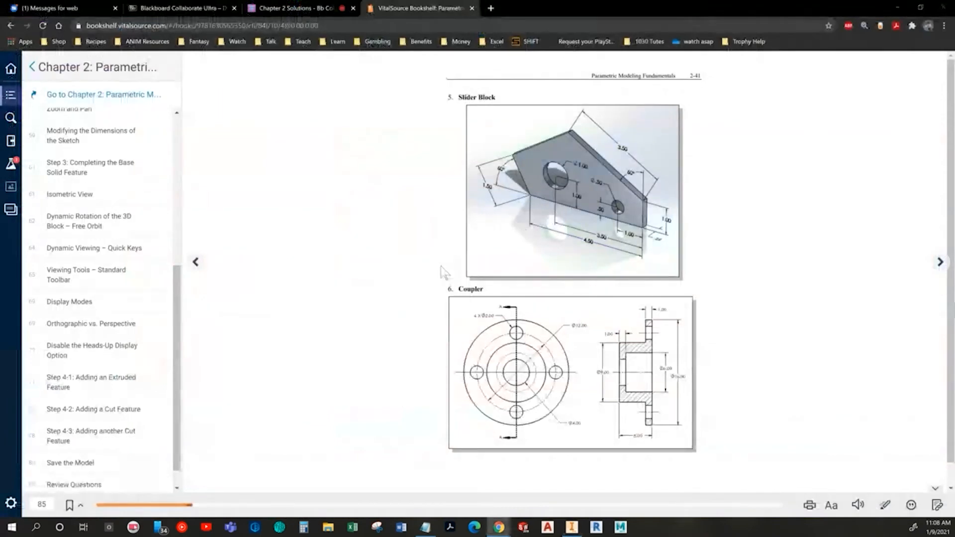
key("alt+Tab")
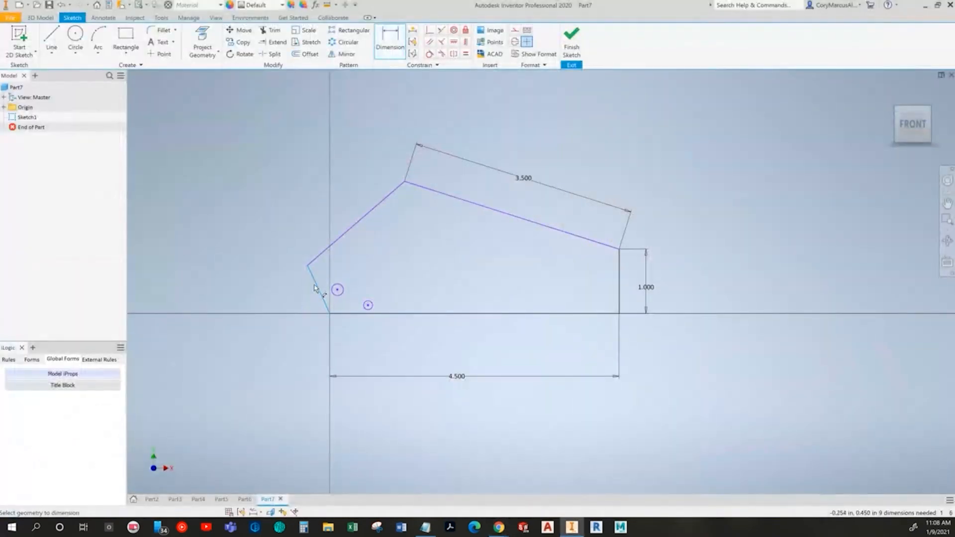
left_click(316, 285)
left_click(293, 298)
type("1.5")
key("Return")
Step: Add a 60° angle dimension between the short left edge and the horizontal axis outside the base line
key("alt+Tab")
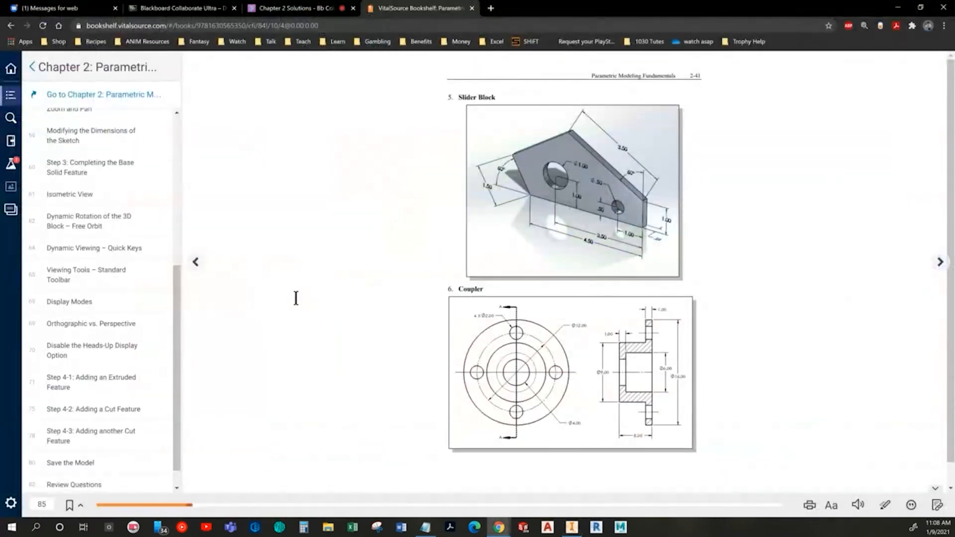
key("alt+Tab")
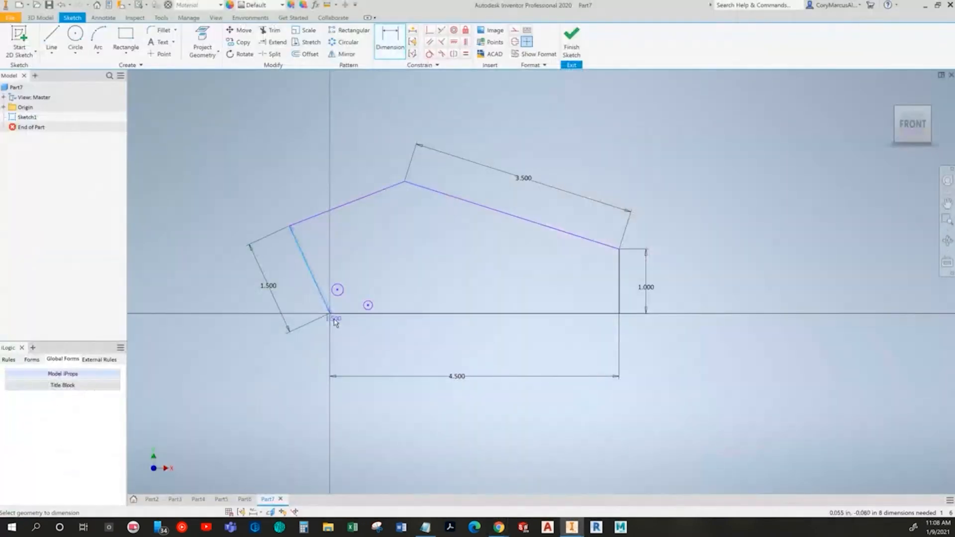
left_click(306, 304)
type("60")
key("Return")
Step: Dimension the outer angle between the long sloping edge and the vertical right edge at 60°
key("alt+Tab")
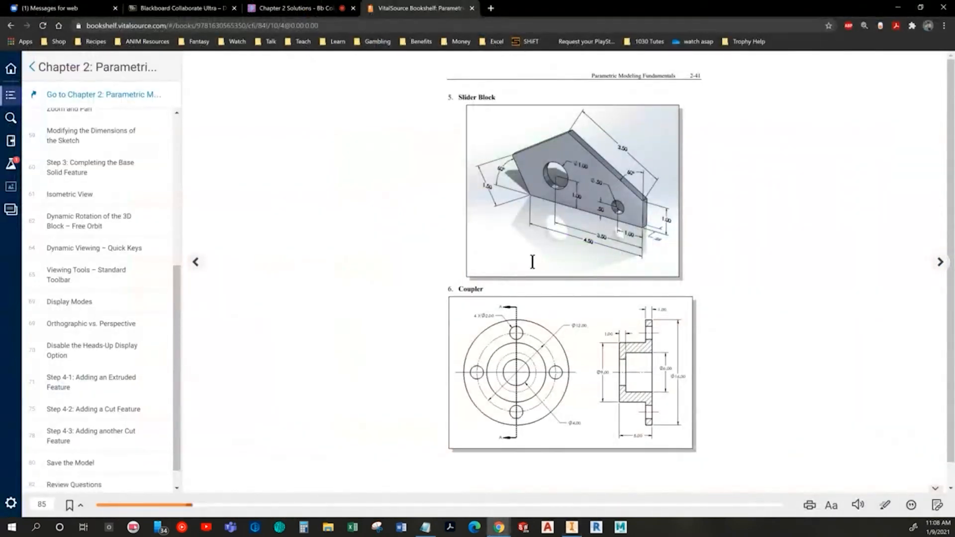
key("alt+Tab")
left_click(610, 244)
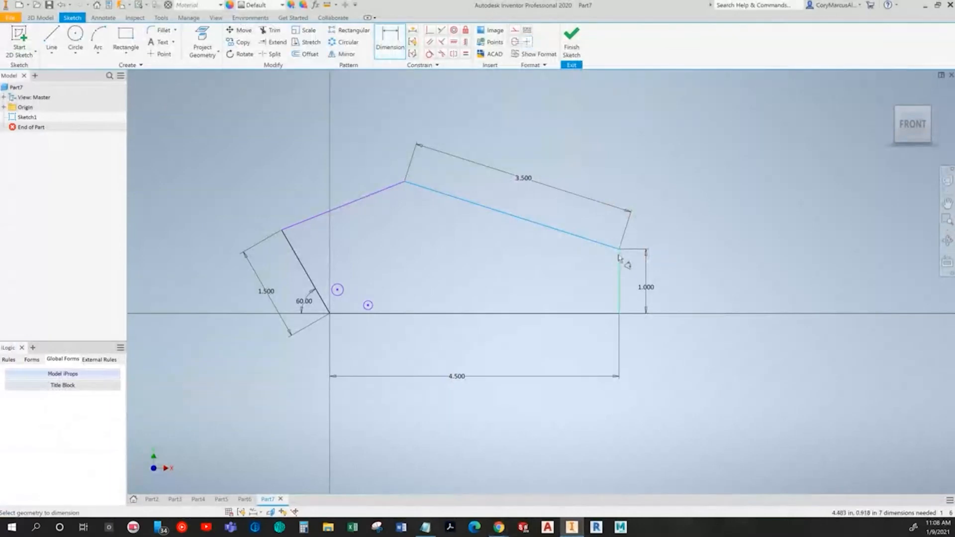
left_click(604, 236)
type("60")
key("Return")
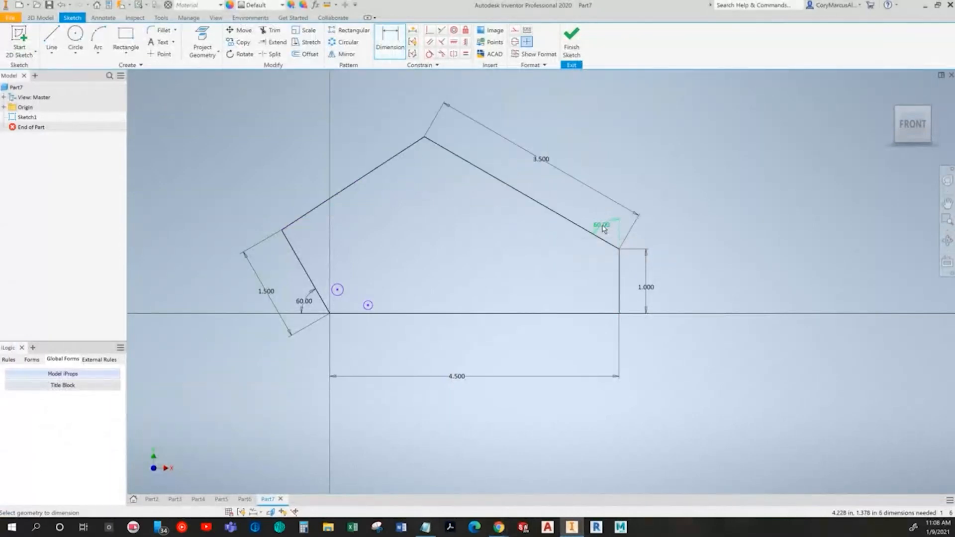
Step: Move the two circles to the left and right sides of the outline's interior and enlarge them
middle_click_drag(372, 333, 367, 335)
key("Escape")
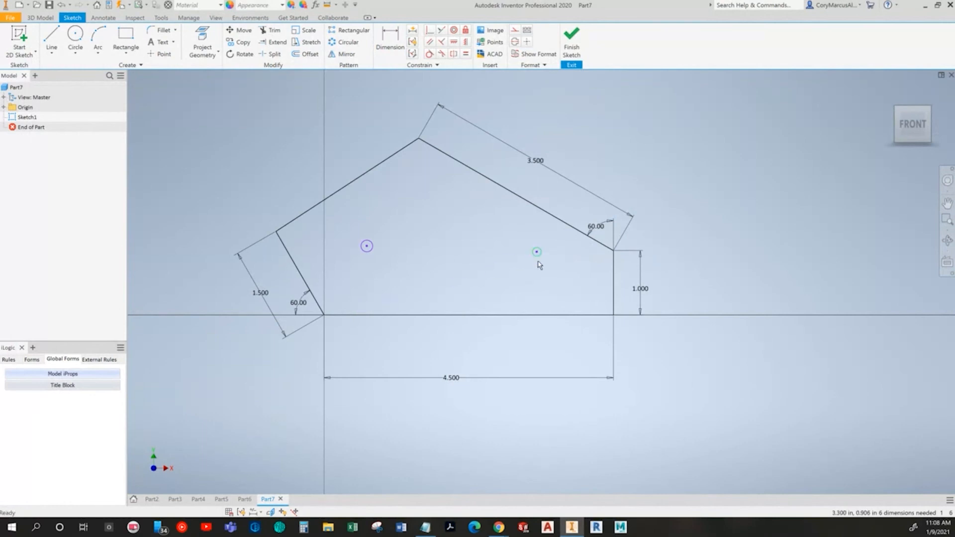
left_click_drag(548, 288, 554, 312)
left_click_drag(370, 252, 388, 273)
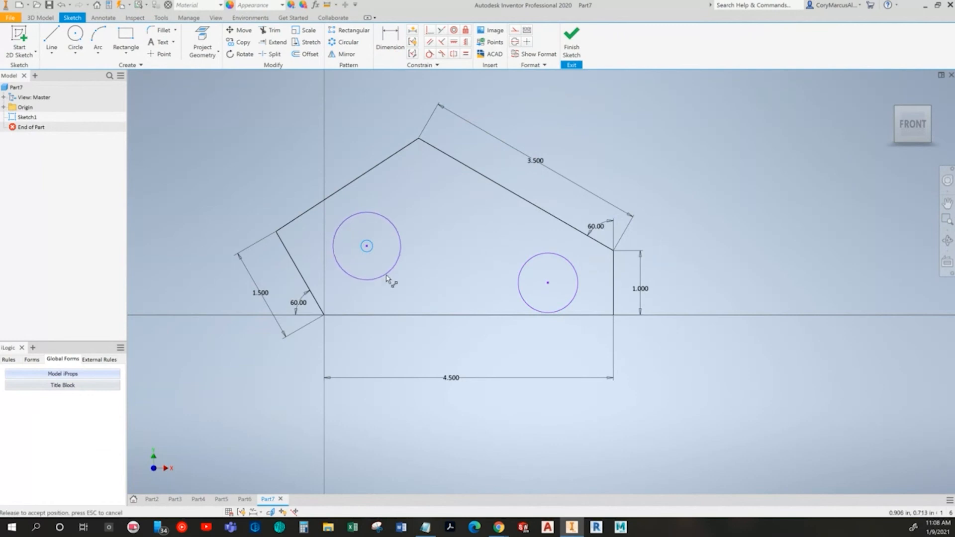
Step: Dimension the left circle's diameter at 1 in and the right circle's diameter at 0.5 in, as in the Slider Block drawing
key("alt+Tab")
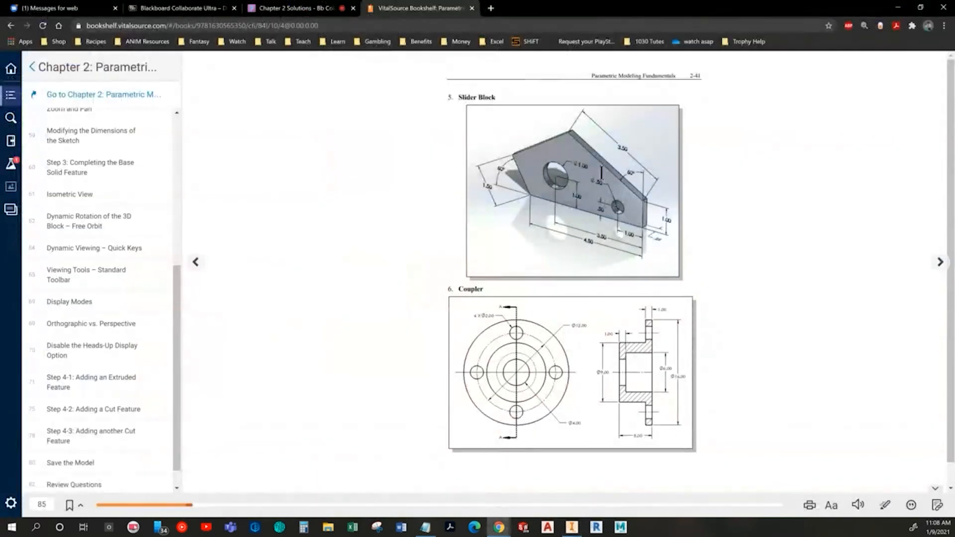
key("alt+Tab")
left_click(390, 39)
left_click(390, 213)
left_click(392, 207)
type("1")
key("Return")
left_click(531, 258)
left_click(520, 249)
type(".5")
key("Return")
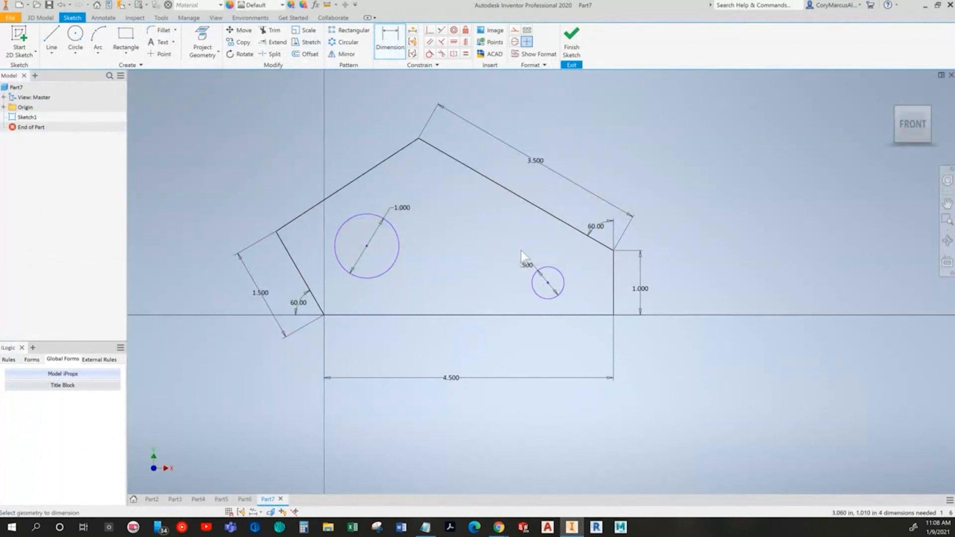
Step: Dimension the larger circle's center 1 in above the base line
left_click(408, 315)
left_click(438, 291)
type("1.0723618")
key("Return")
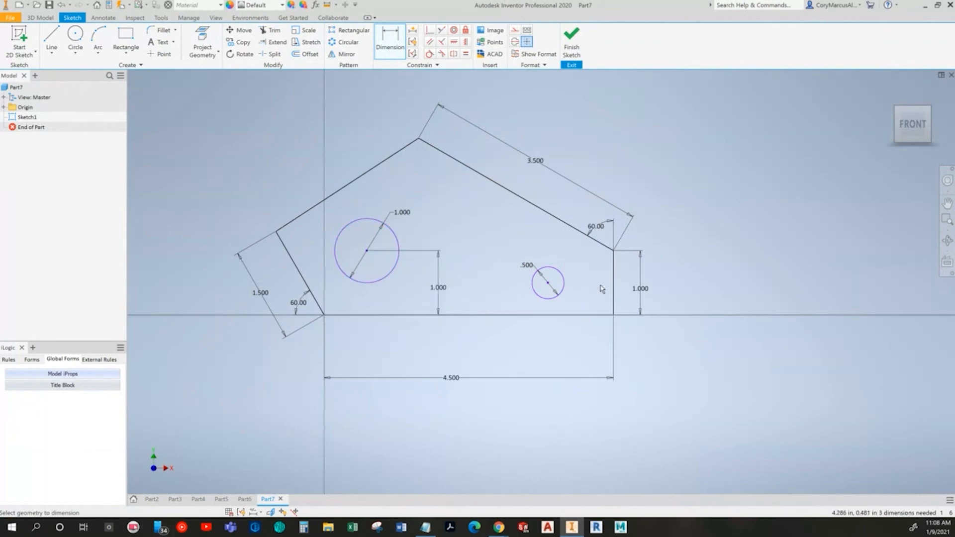
Step: Dimension the smaller circle's center 0.5 in above the base line and 1 in from the vertical right edge
left_click(557, 293)
left_click(576, 314)
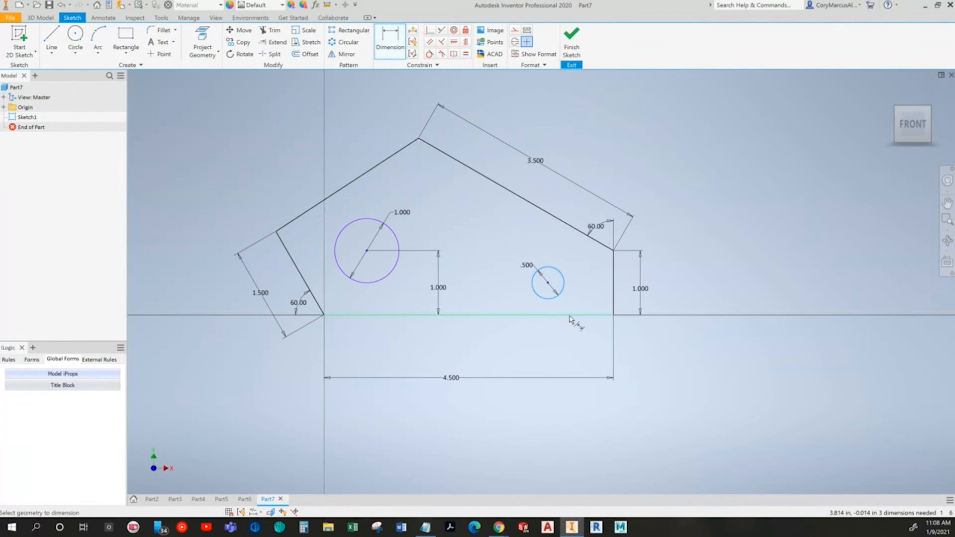
left_click(575, 298)
key("Return")
key("alt+Tab")
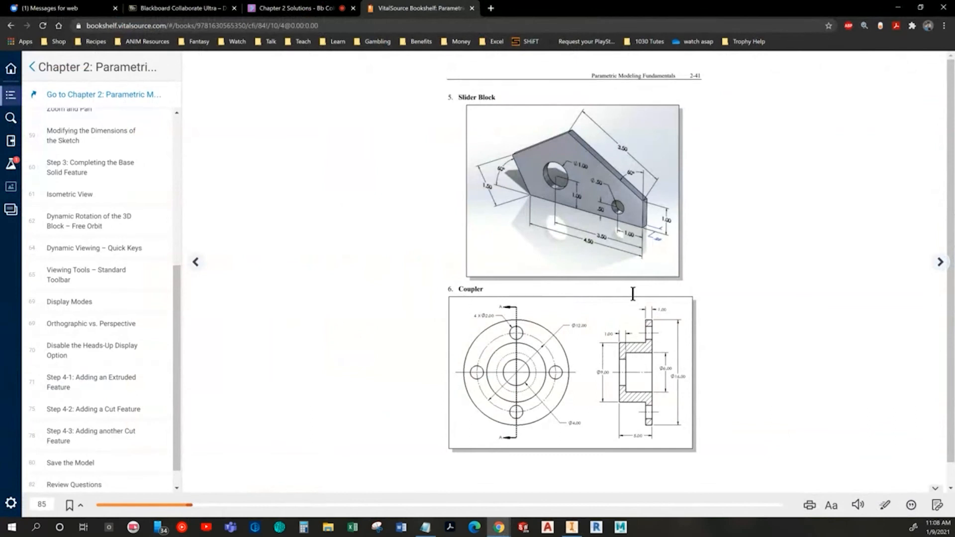
key("alt+Tab")
left_click(554, 302)
left_click(581, 332)
key("Return")
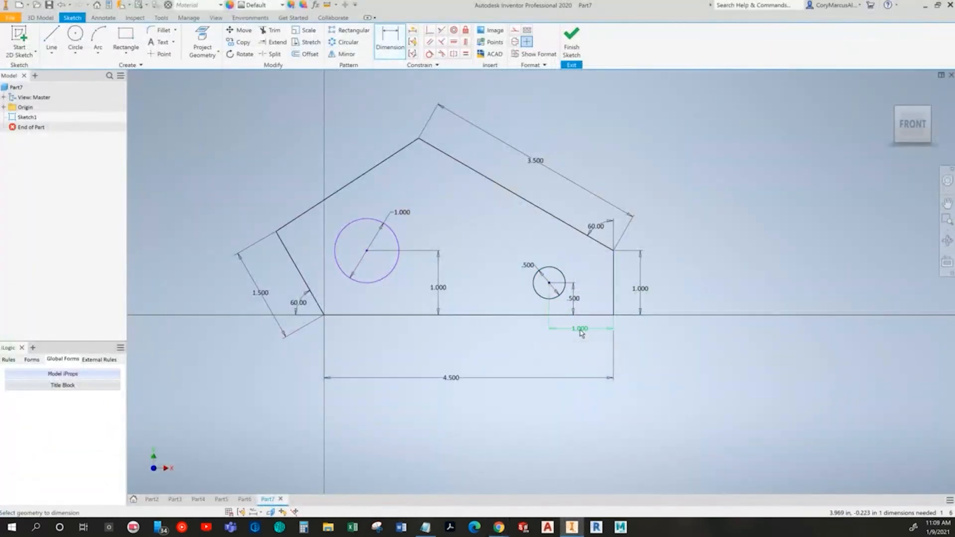
Step: Dimension the larger circle's center 3.5 in from the vertical right edge
left_click(615, 305)
left_click(389, 273)
left_click(519, 348)
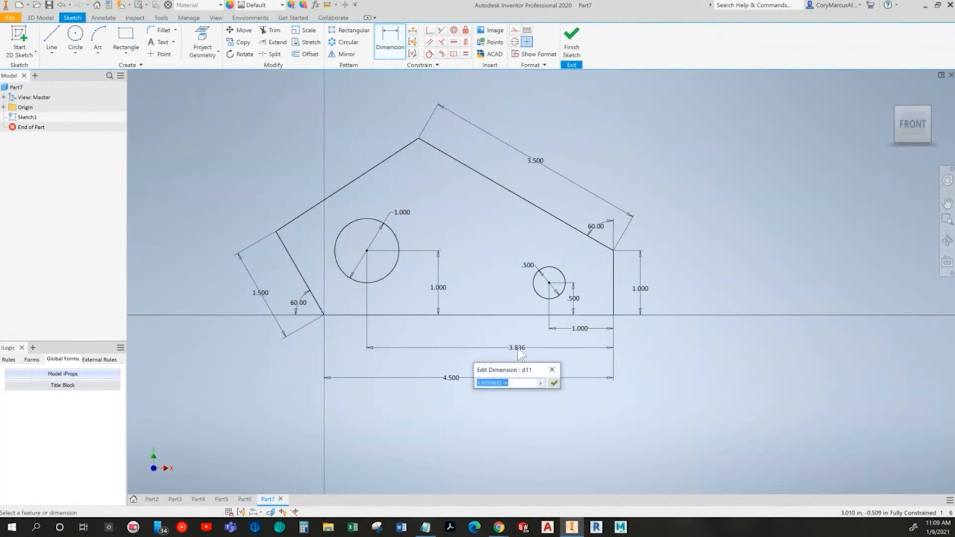
type("3.5")
key("Return")
Step: Finish the sketch and extrude the Slider Block profile symmetrically by 0.25 in, leaving both circles as holes
key("alt+Tab")
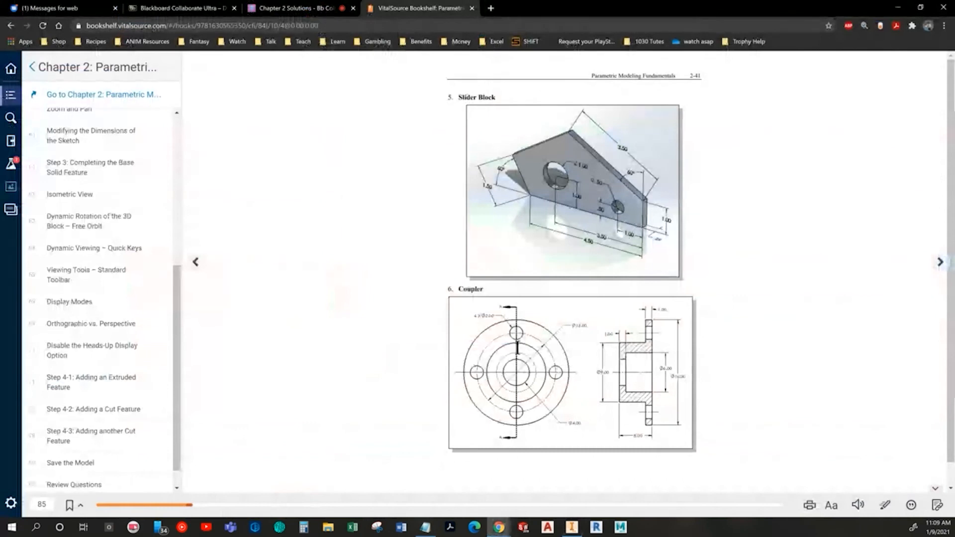
key("alt+Tab")
left_click(572, 42)
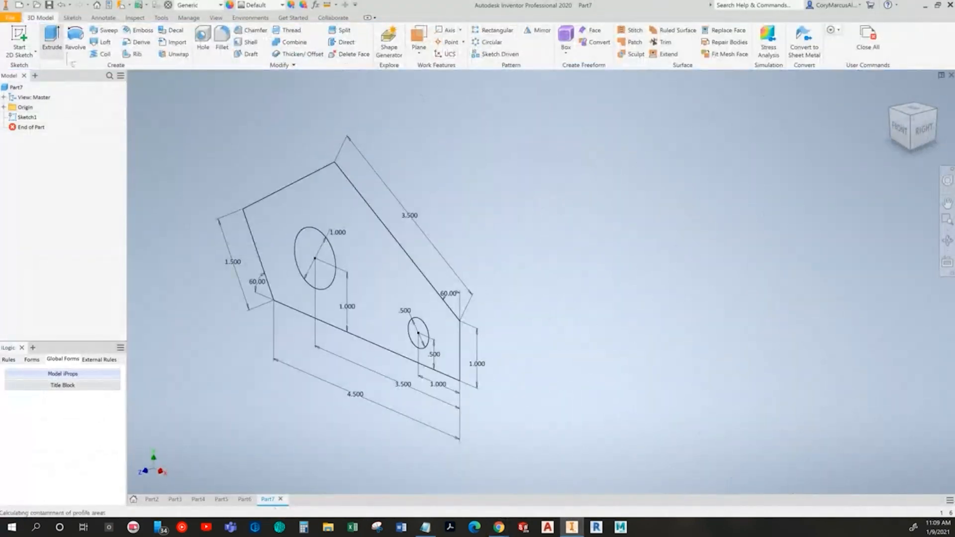
key("e")
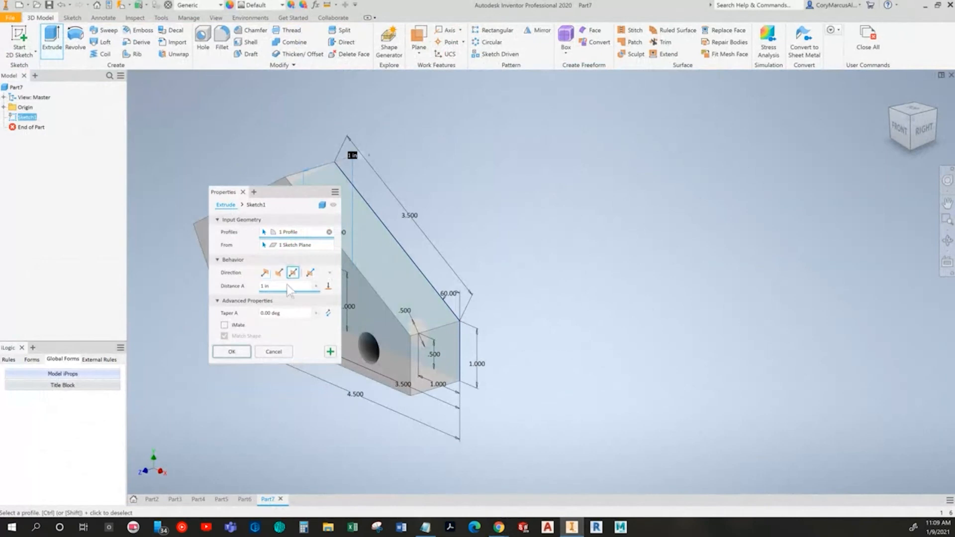
key("alt+Tab")
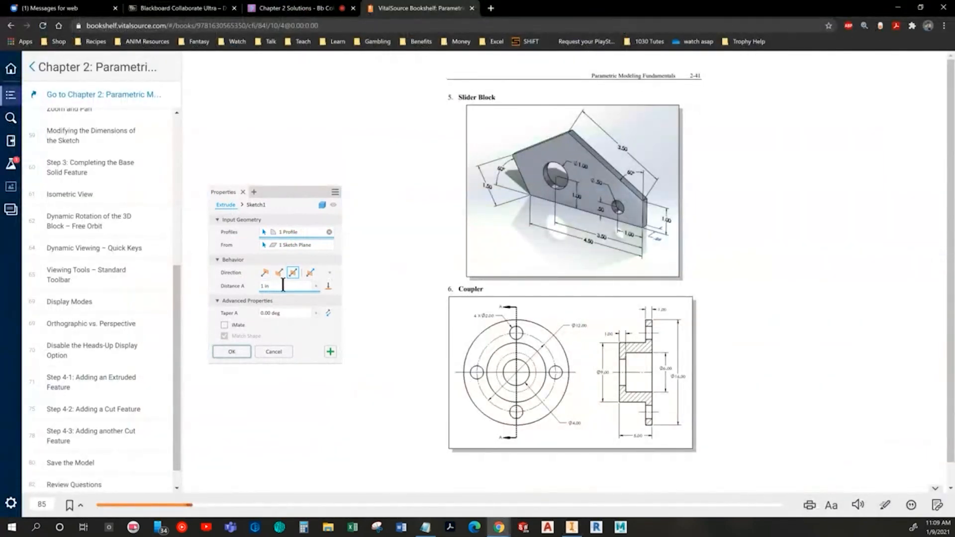
key("alt+Tab")
type(".25")
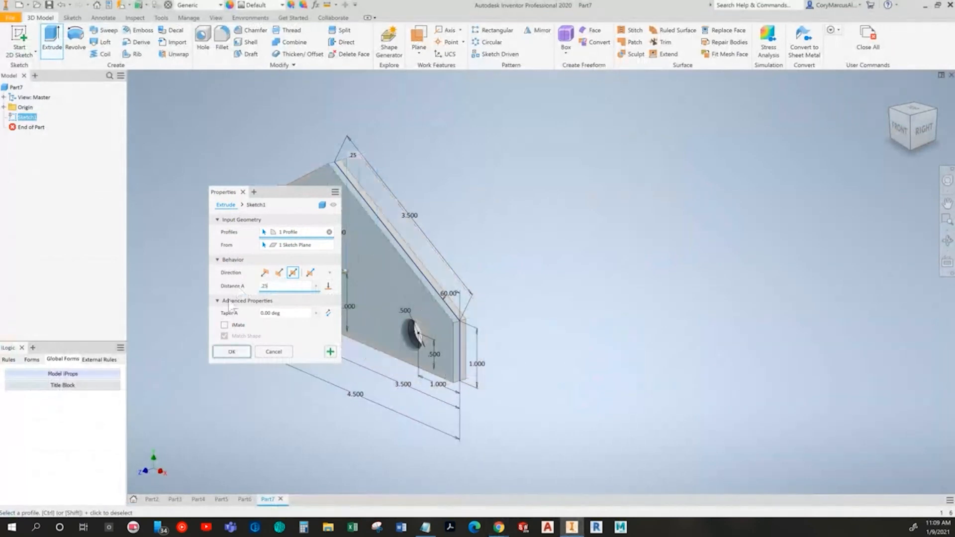
left_click(227, 354)
key("F6")
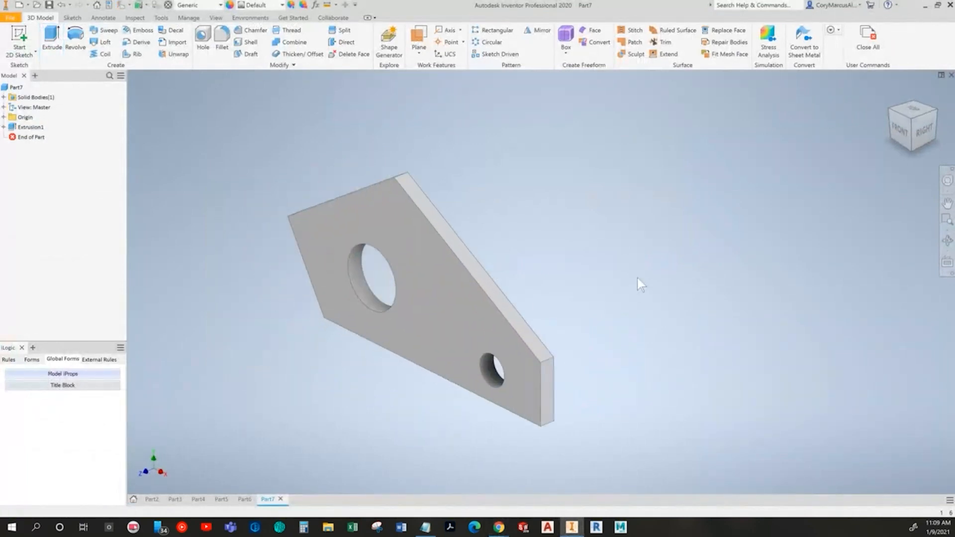
Step: Compare the finished Slider Block with the textbook picture from angled, front and isometric views
left_click(891, 130)
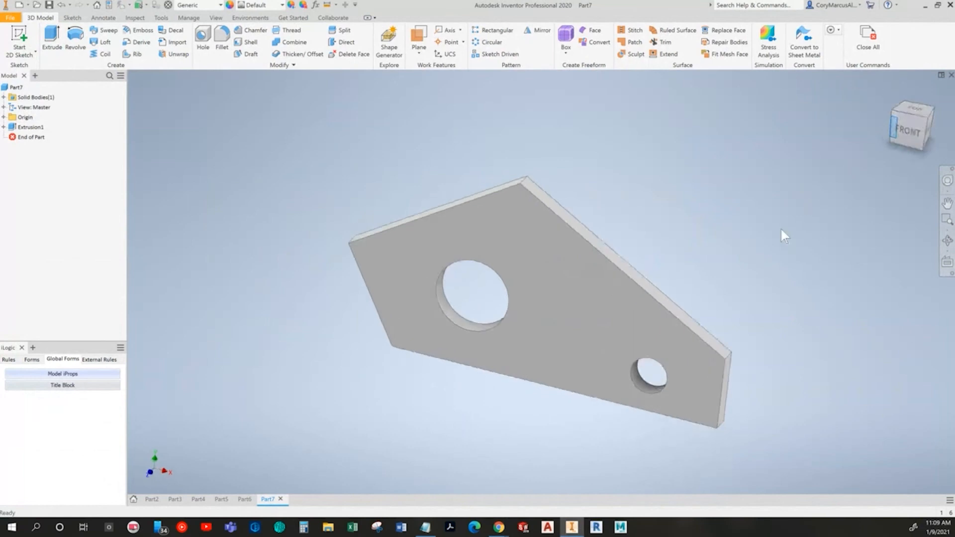
left_click(925, 124)
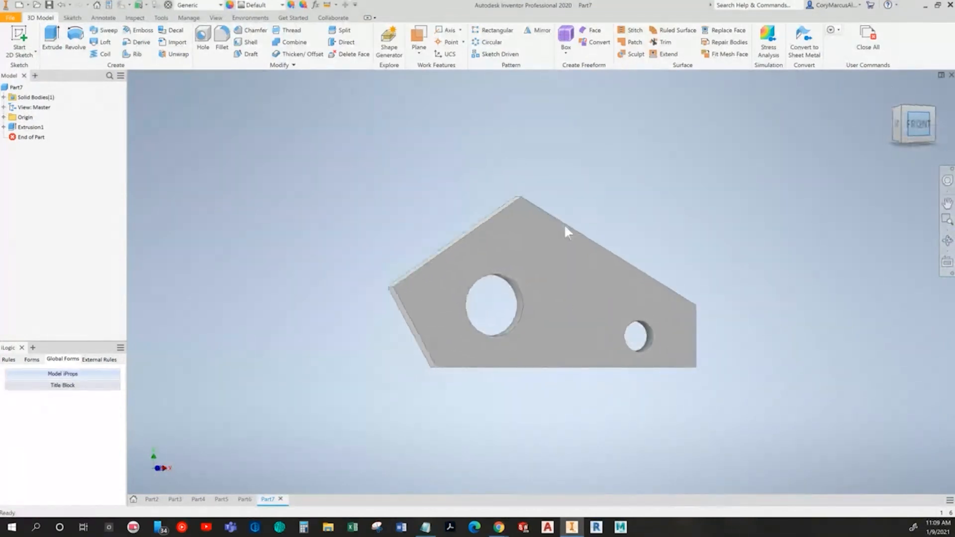
key("alt+Tab")
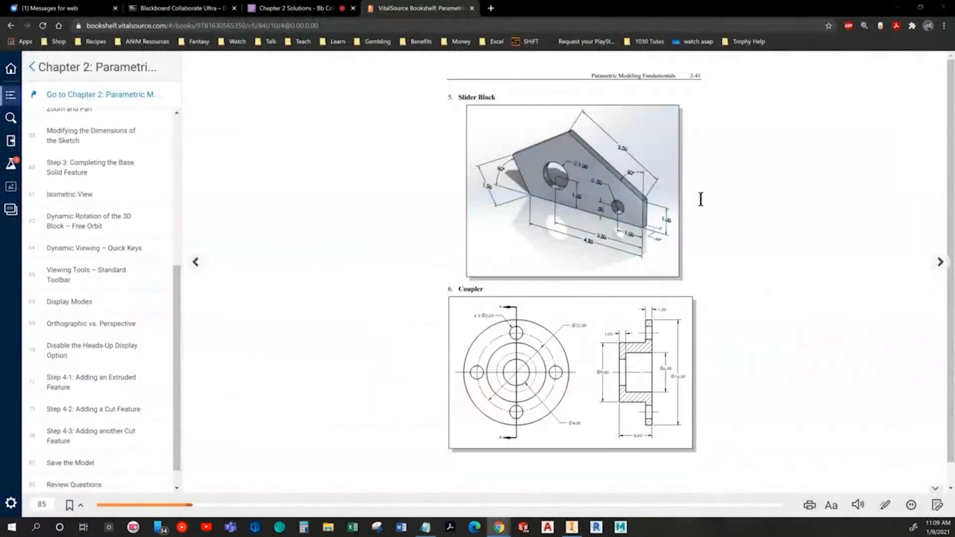
key("alt+Tab")
middle_click_drag(699, 258, 682, 280, "shift")
key("alt+Tab")
key("alt+Tab")
left_click(920, 122)
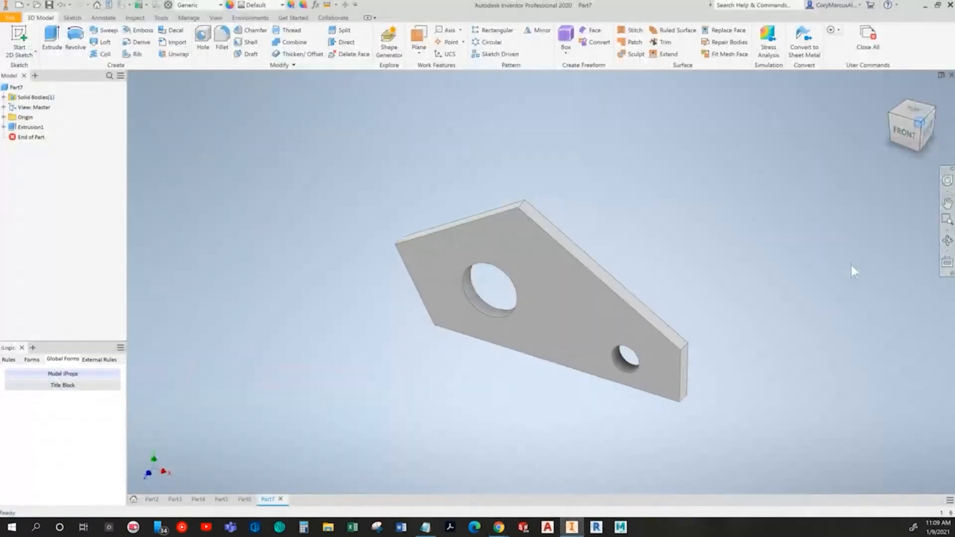
key("alt+Tab")
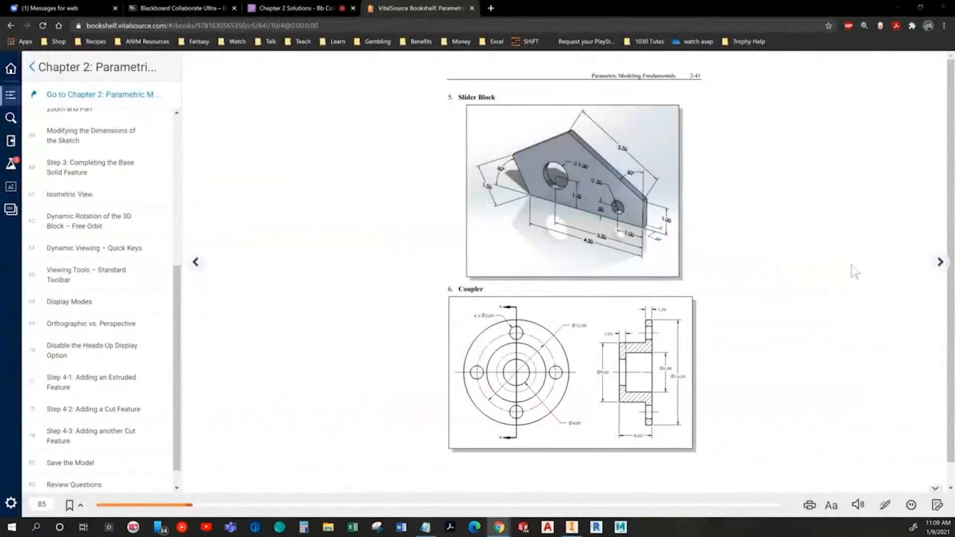
key("alt+Tab")
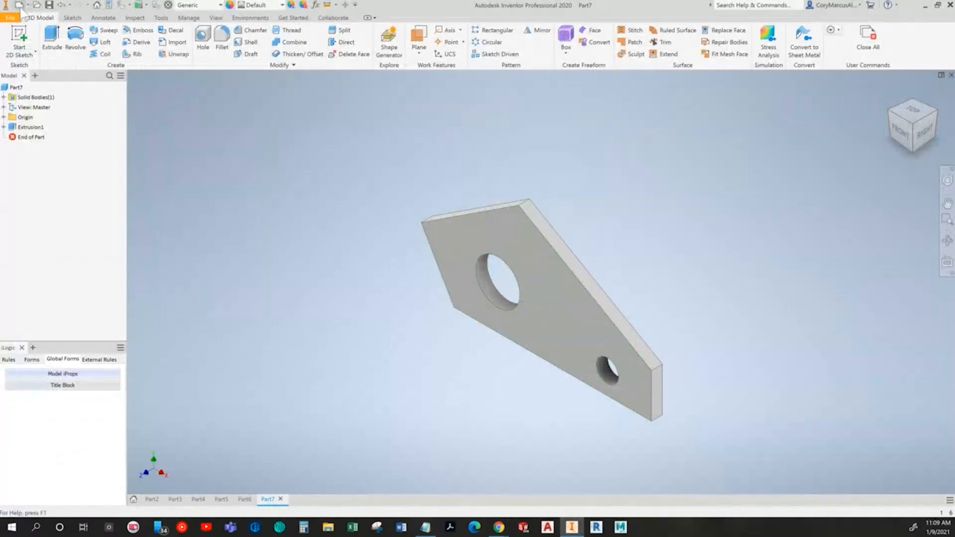
Step: Create a new part for the Coupler and check its drawing in the textbook
left_click(20, 6)
key("Escape")
key("alt+Tab")
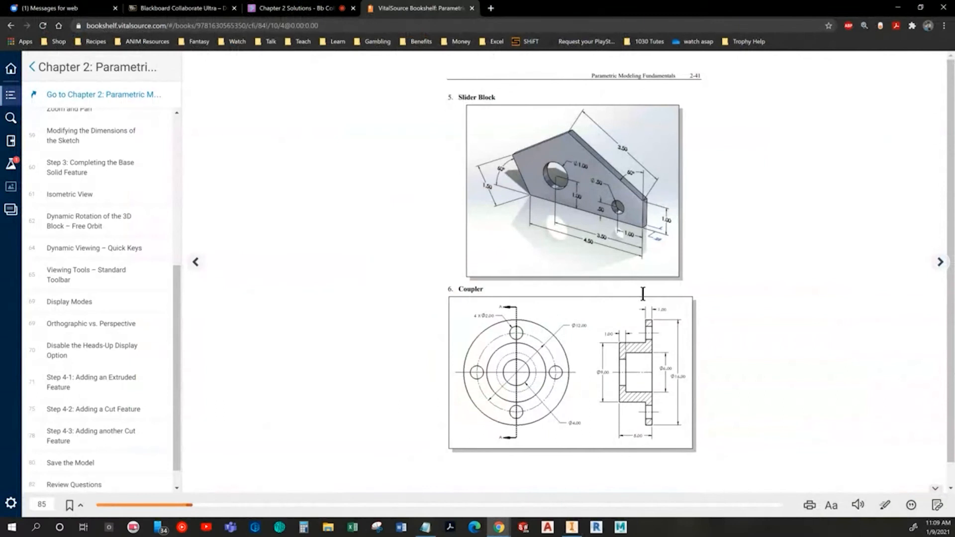
key("alt+Tab")
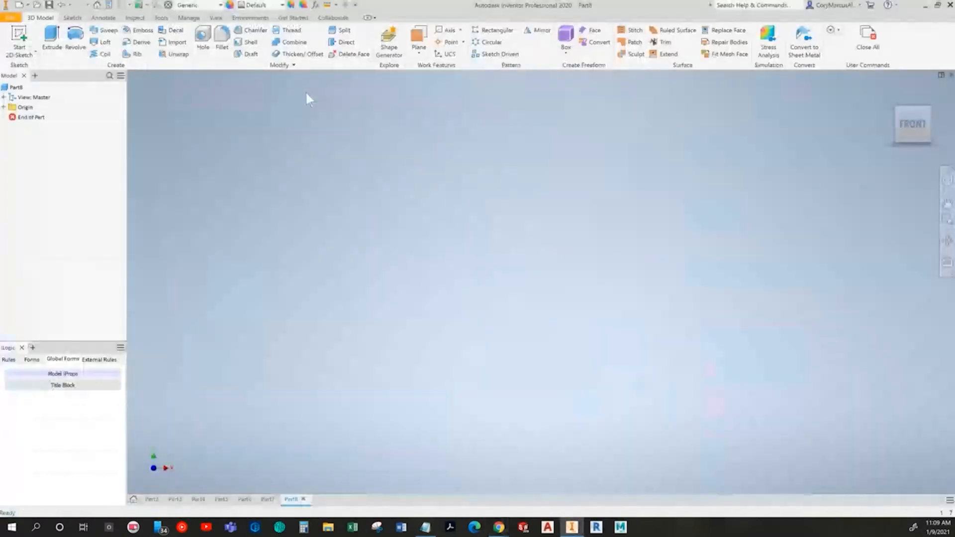
Step: Start a 2D sketch on the vertical YZ origin plane, matching the side section of the Coupler drawing
left_click(30, 36)
key("alt+Tab")
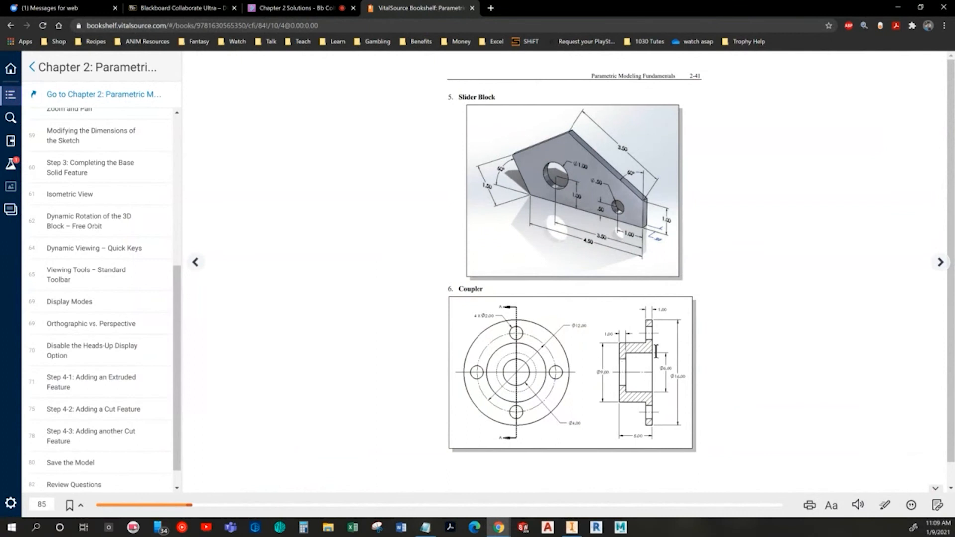
key("alt+Tab")
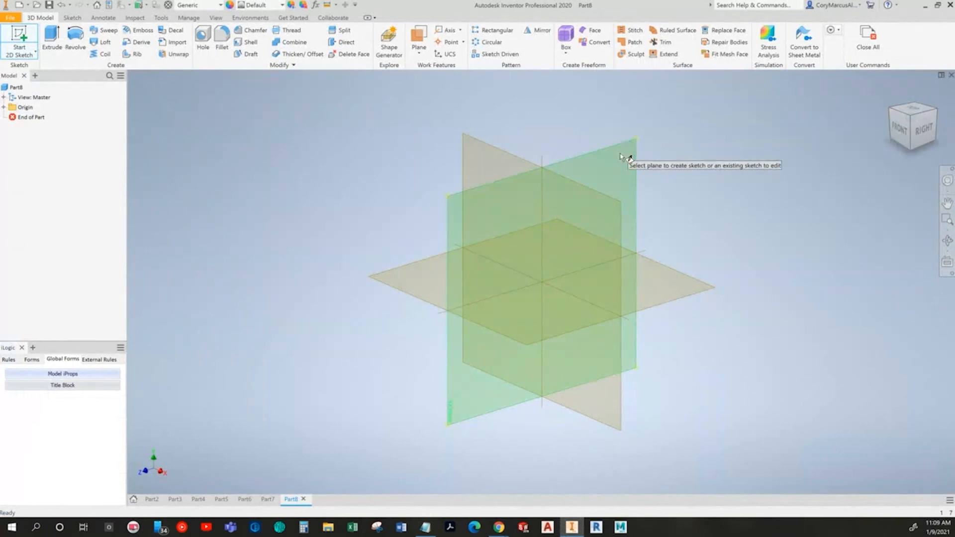
scroll(620, 157, "up", 3)
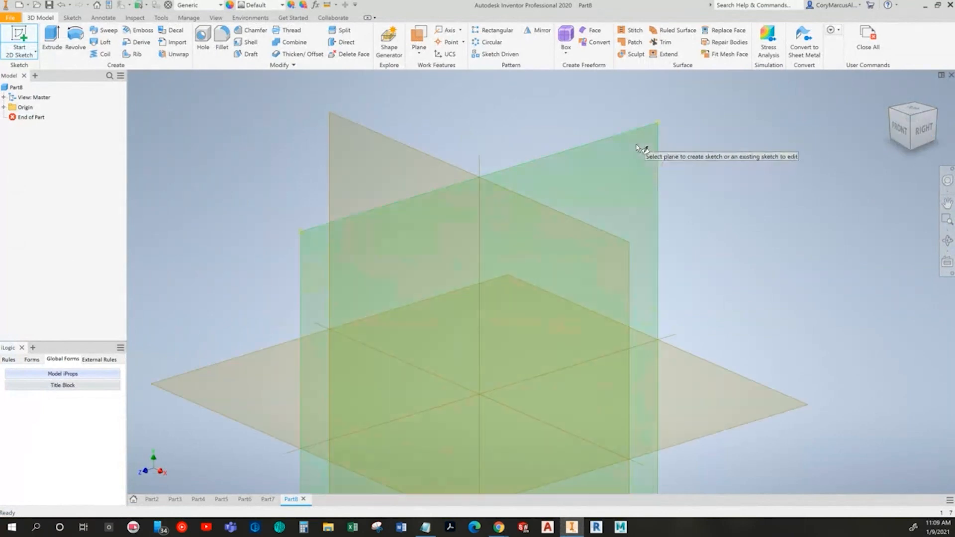
scroll(621, 156, "down", 3)
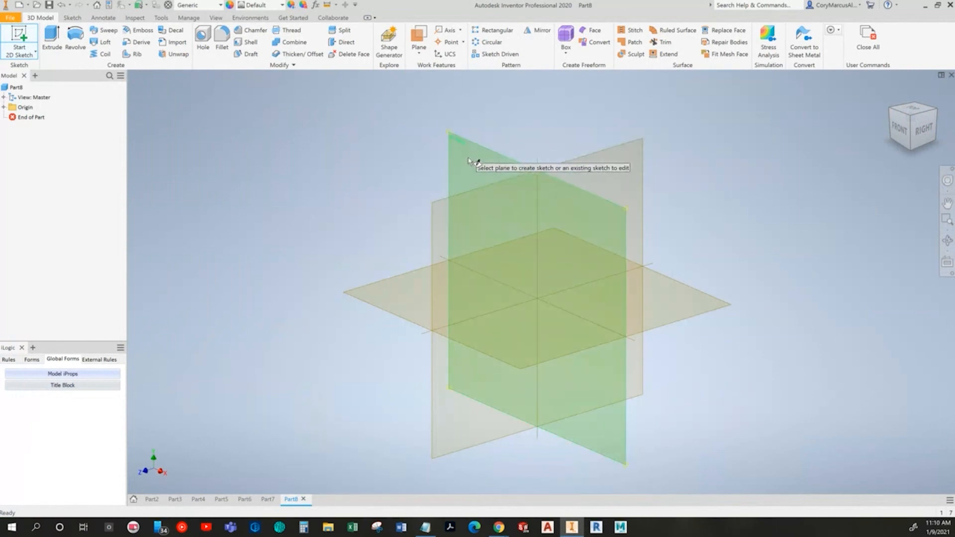
left_click(609, 162)
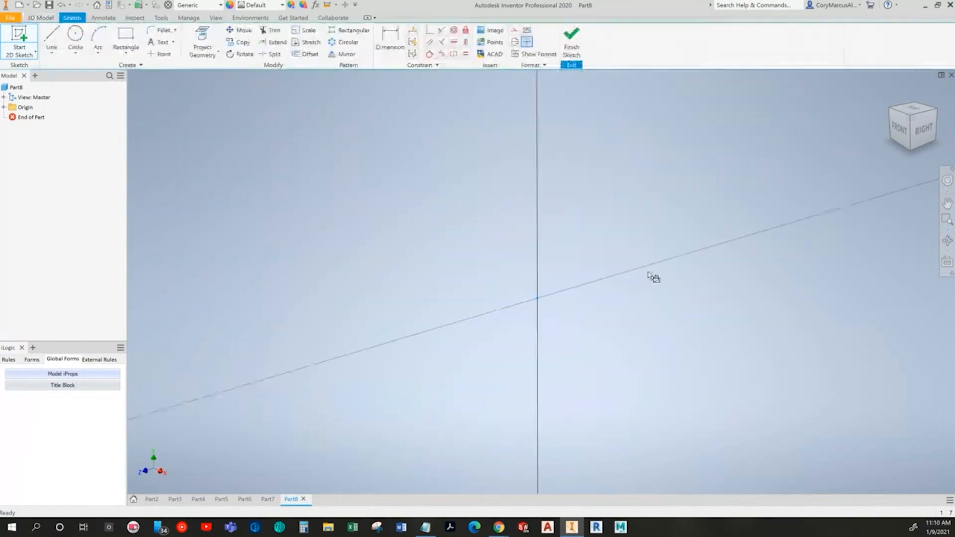
Step: Sketch the Coupler section's inner edges above the horizontal axis: a short horizontal line, a rise, and a long line about 0.39 in
left_click(51, 38)
key("alt+Tab")
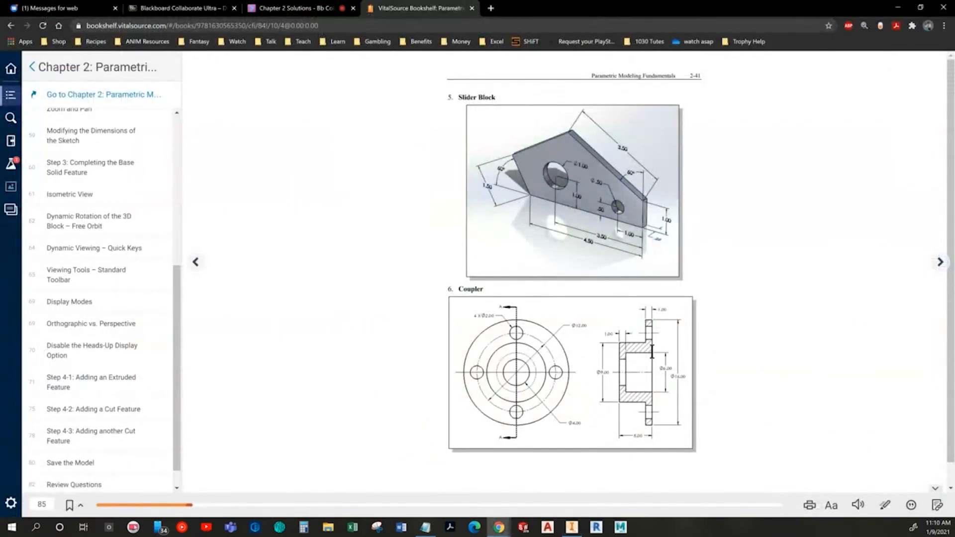
key("alt+Tab")
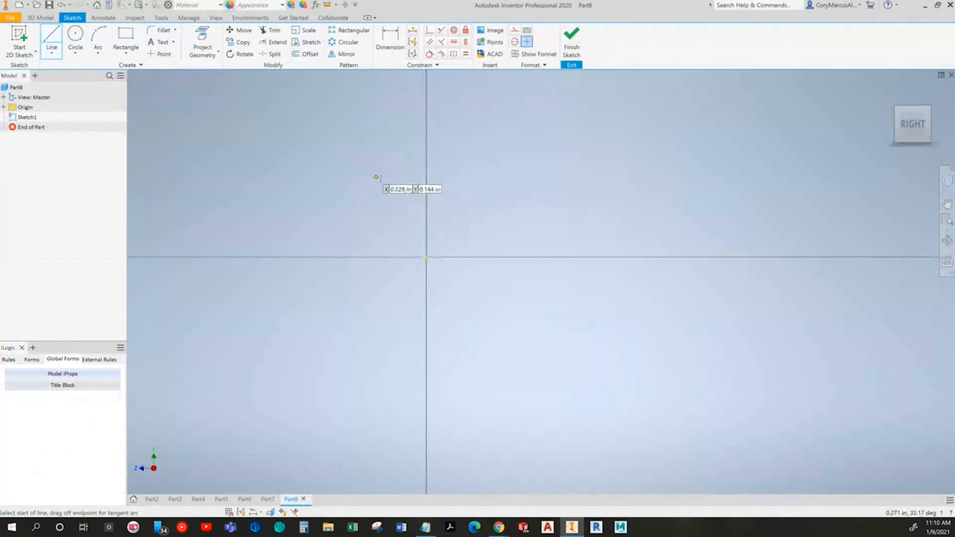
left_click(473, 182)
left_click(501, 183)
key("alt+Tab")
key("alt+Tab")
left_click(501, 141)
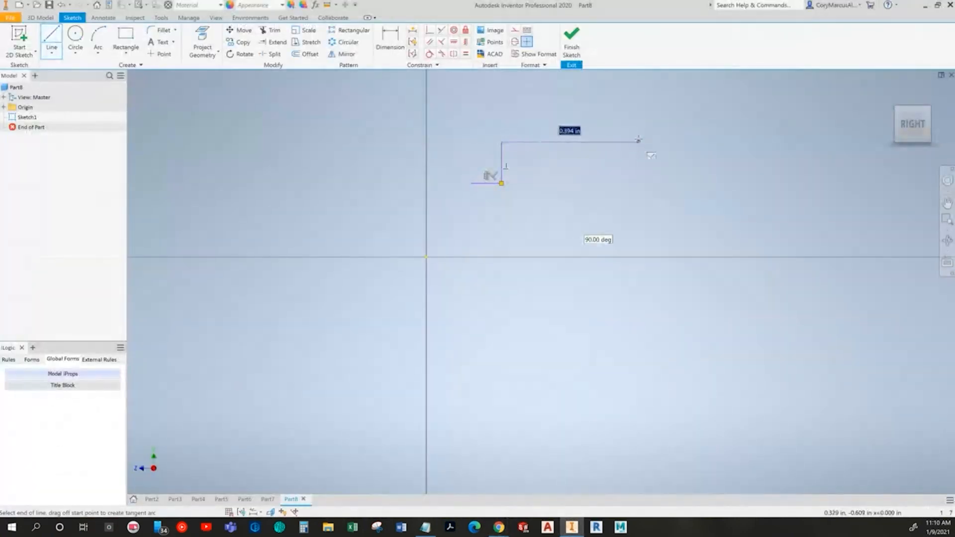
left_click(638, 139)
key("Escape")
middle_click_drag(618, 145, 565, 266)
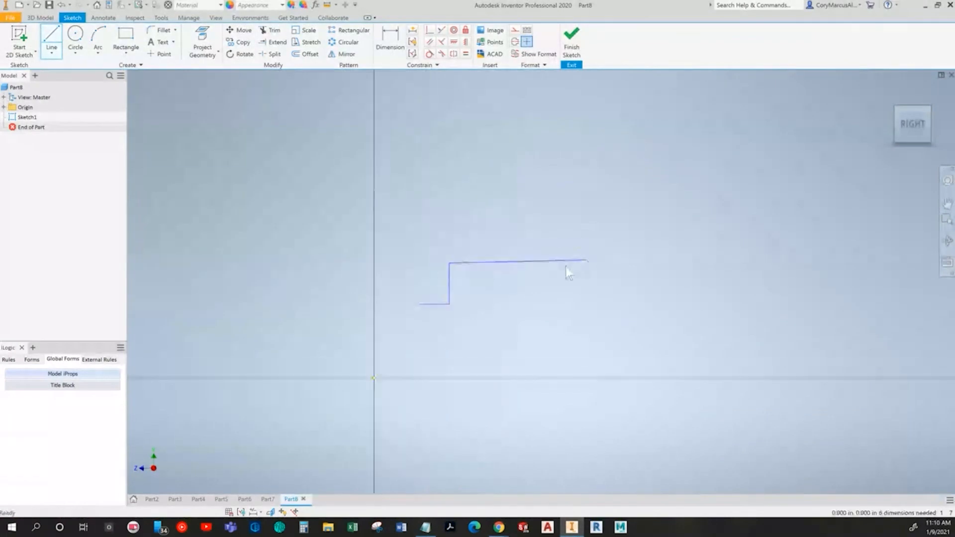
Step: Constrain the slanted long line perpendicular to the short vertical line it starts from
key("l")
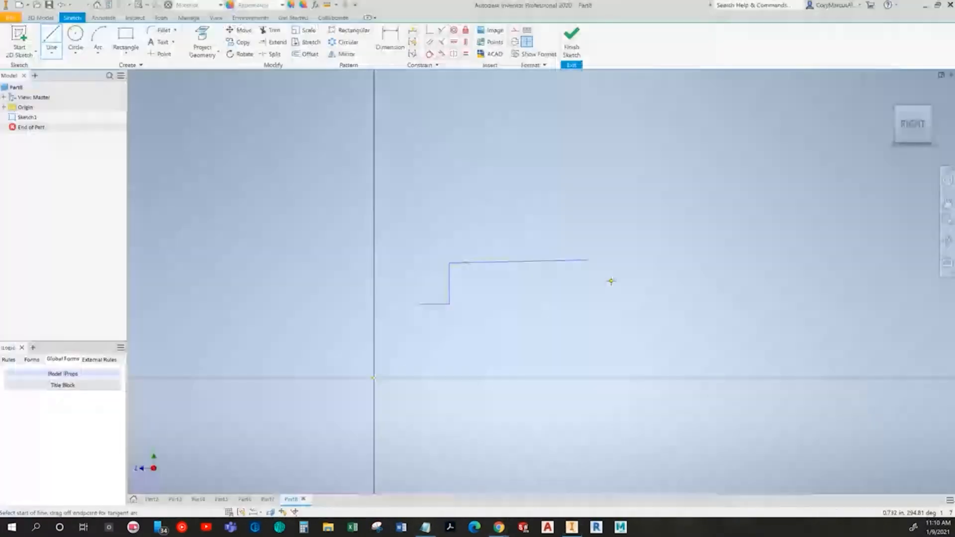
left_click(441, 41)
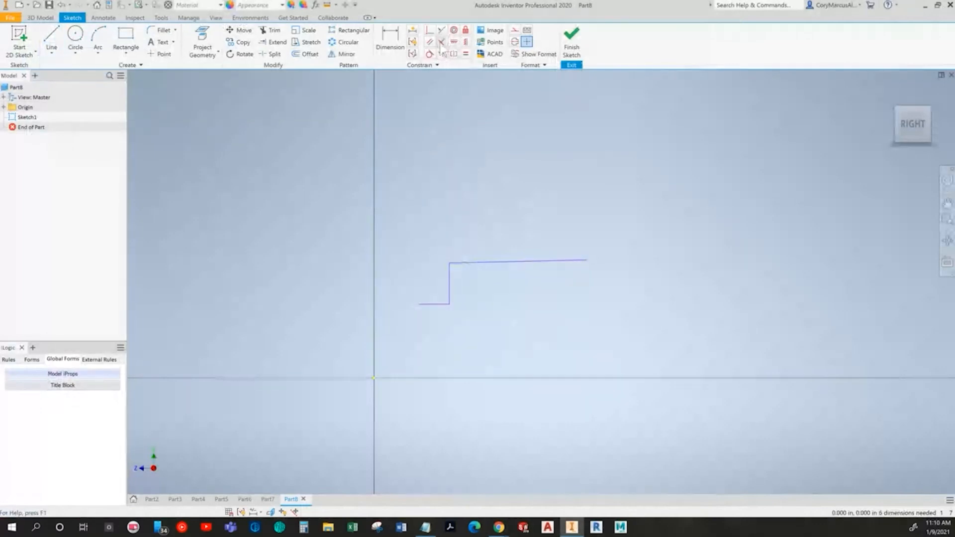
left_click(450, 280)
left_click(461, 263)
key("Escape")
Step: Complete the closed stepped profile from the long line's free end, with a flange edge about 0.35 in tall and a parallel outer wall
left_click(51, 37)
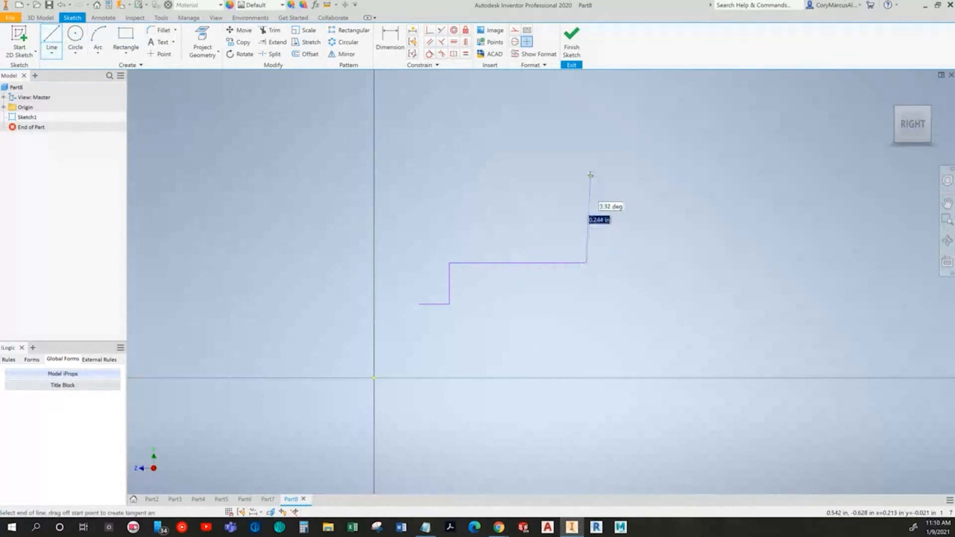
key("alt+Tab")
key("alt+Tab")
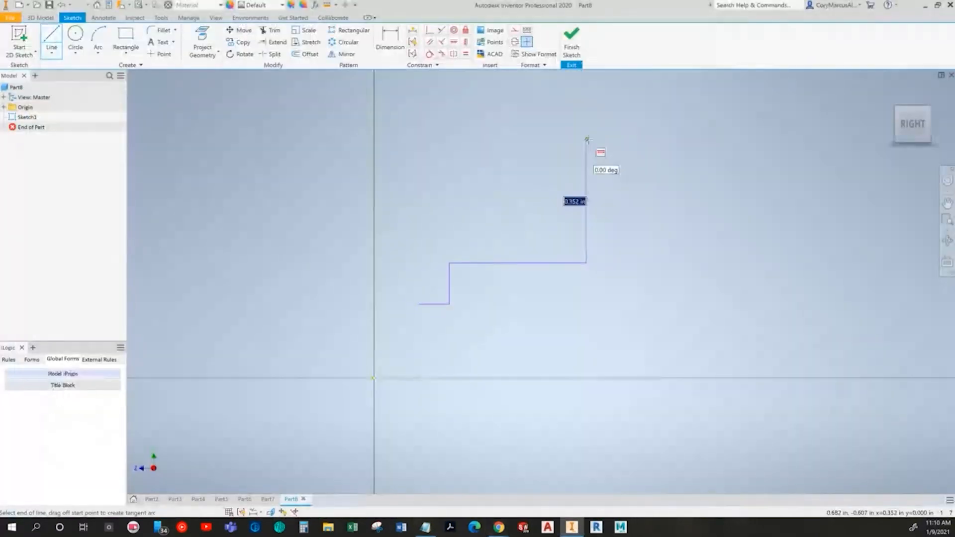
key("alt+Tab")
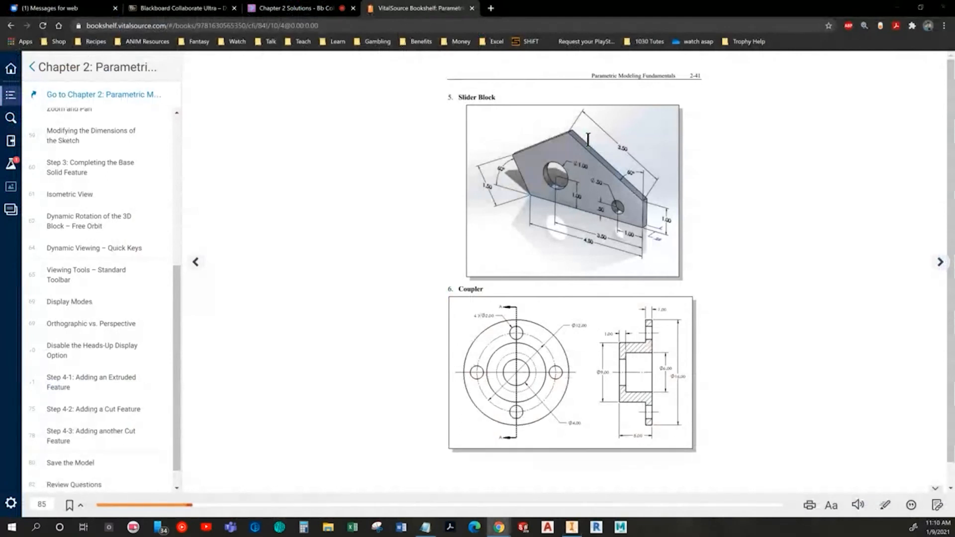
key("alt+Tab")
left_click(587, 140)
left_click(559, 141)
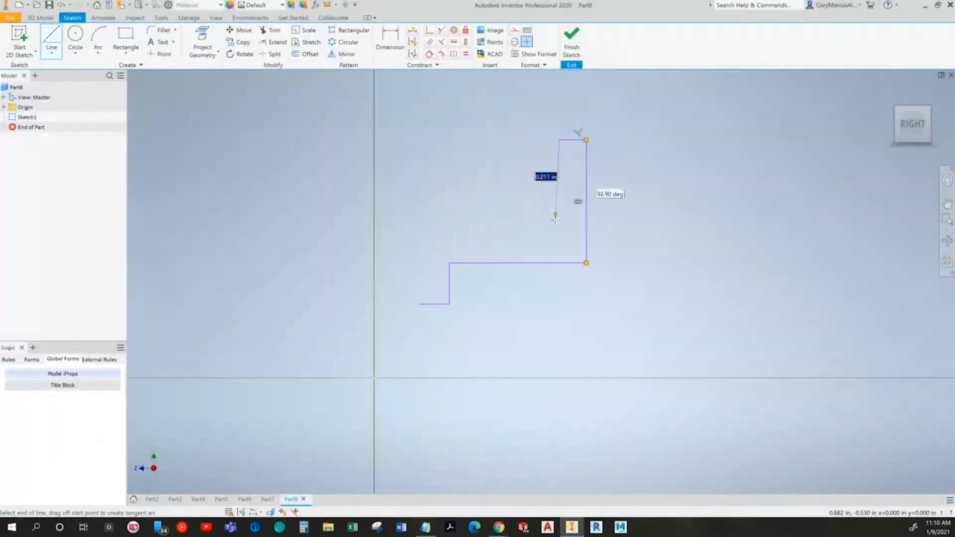
left_click(559, 230)
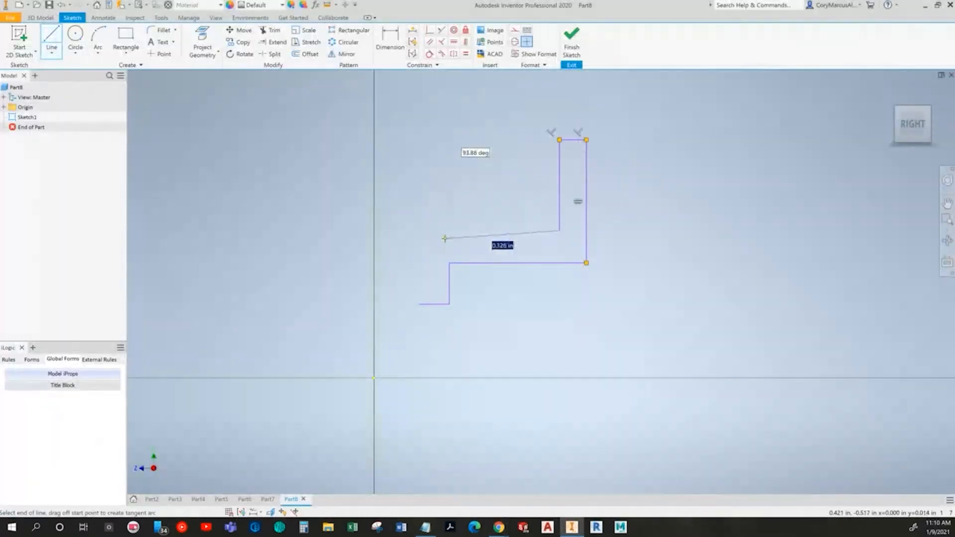
left_click(419, 230)
left_click(419, 304)
key("Escape")
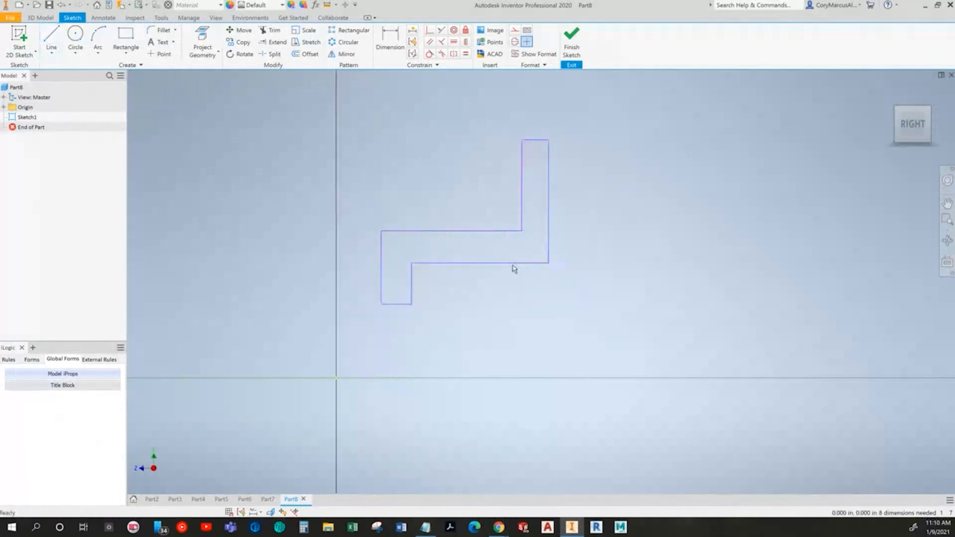
Step: Draw a horizontal line about 0.6 in long from the origin below the Coupler profile
key("alt+Tab")
key("alt+Tab")
scroll(529, 323, "up", 3)
key("l")
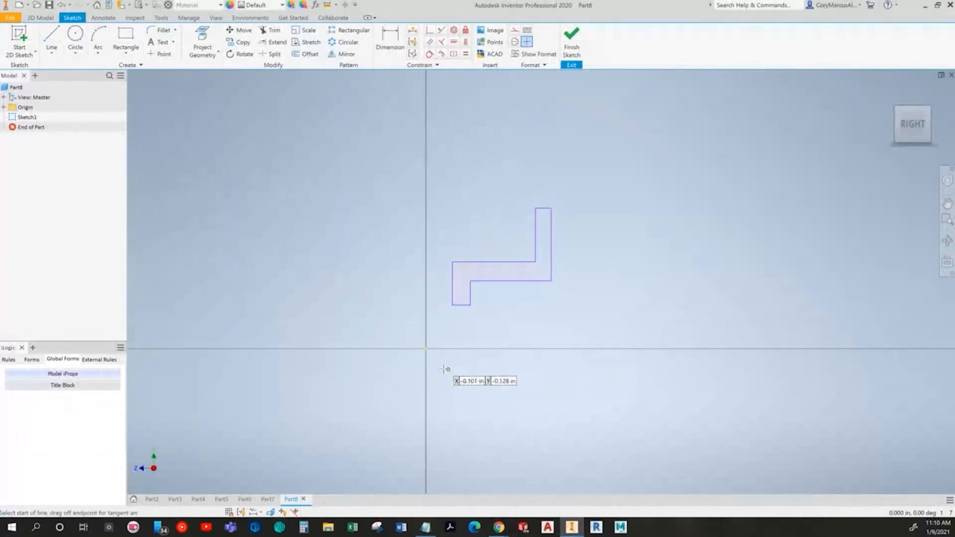
left_click(425, 348)
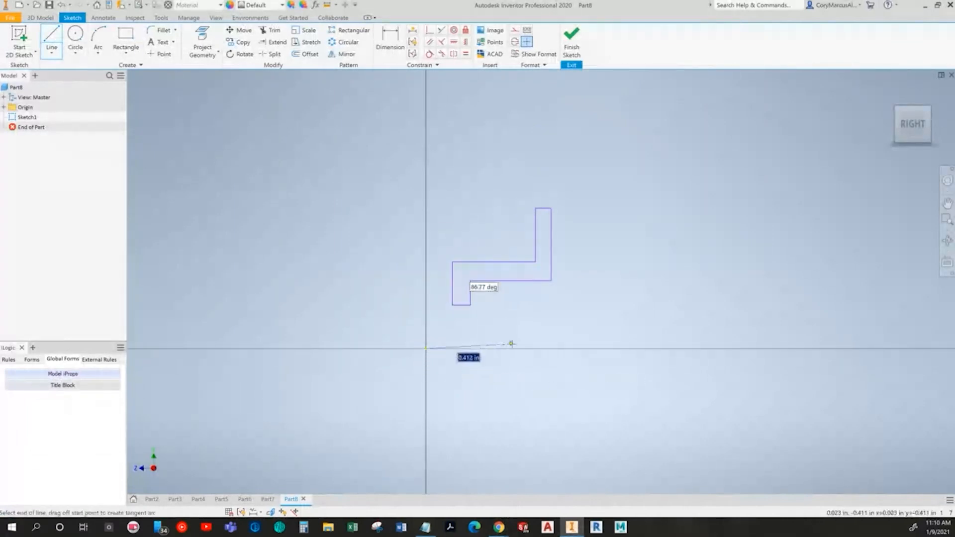
left_click(554, 348)
key("Escape")
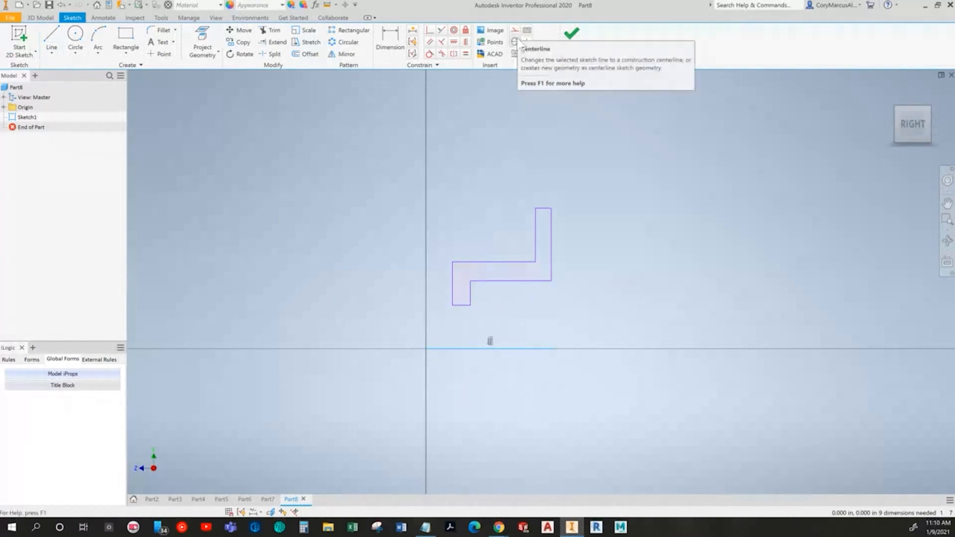
Step: Change the horizontal line from the origin into a construction centerline
left_click(515, 42)
middle_click_drag(573, 320, 572, 317)
left_click(527, 344)
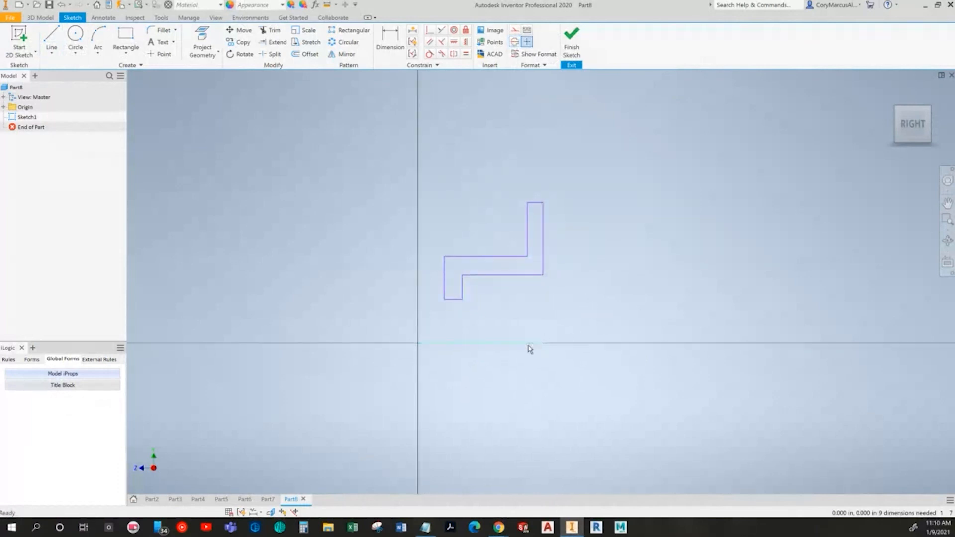
left_click(514, 33)
mouse_move(586, 248)
middle_mouse_down()
mouse_move(497, 241)
mouse_move(539, 235)
mouse_move(552, 266)
mouse_move(566, 248)
middle_mouse_up()
left_click(502, 242)
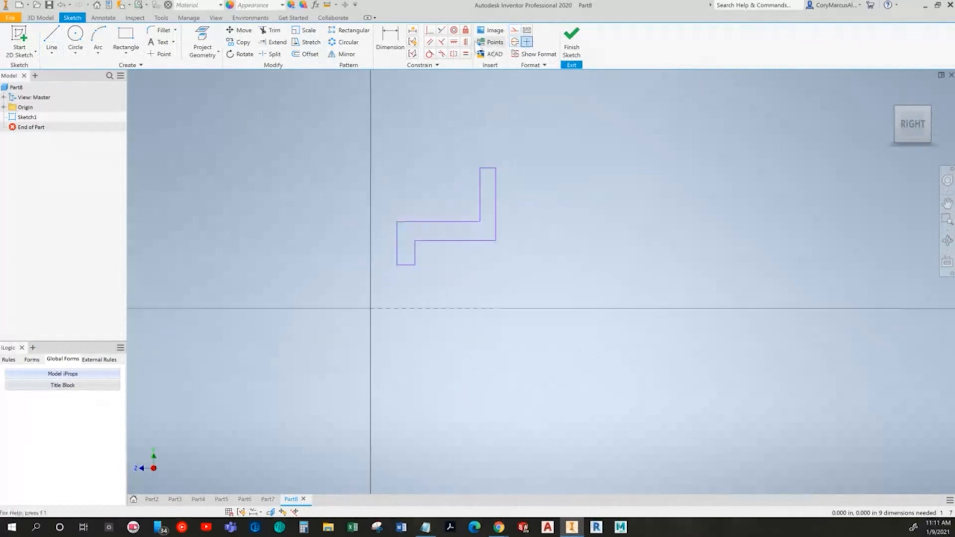
Step: Make the profile's left vertical edge coincident with the sketch origin
left_click(431, 31)
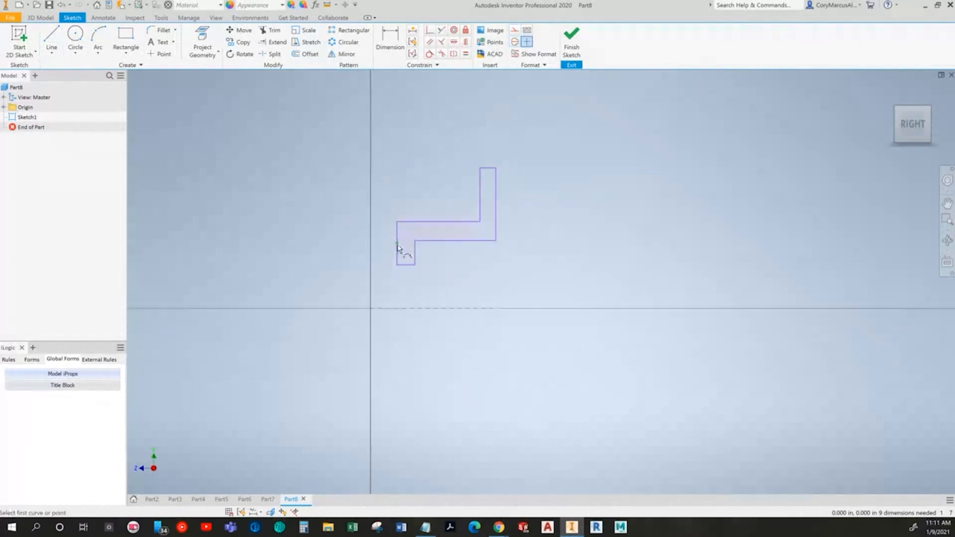
middle_click_drag(393, 346, 394, 362)
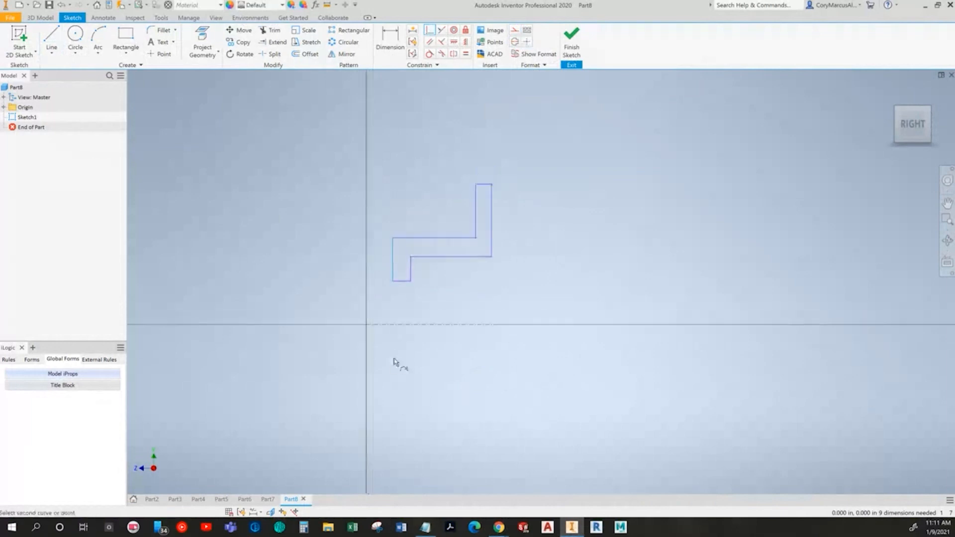
left_click(367, 327)
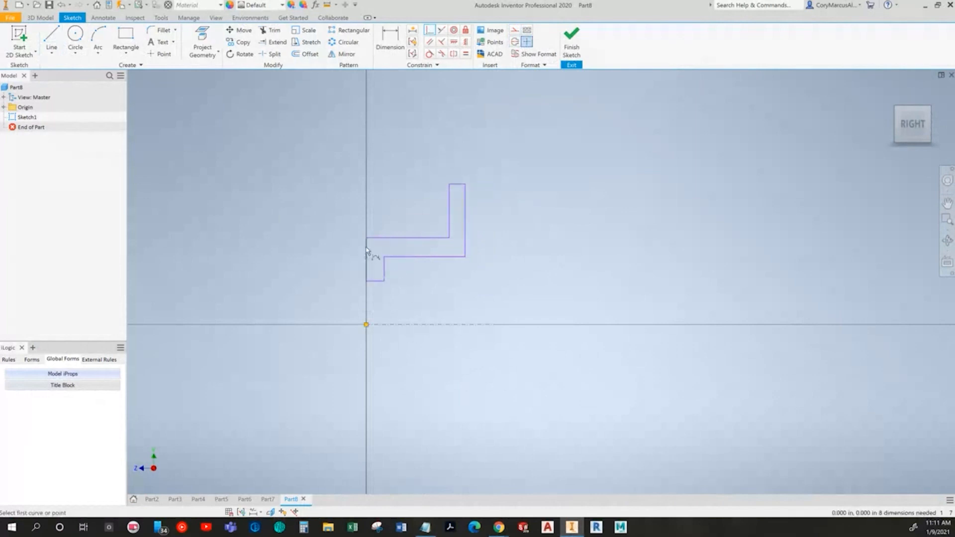
key("Escape")
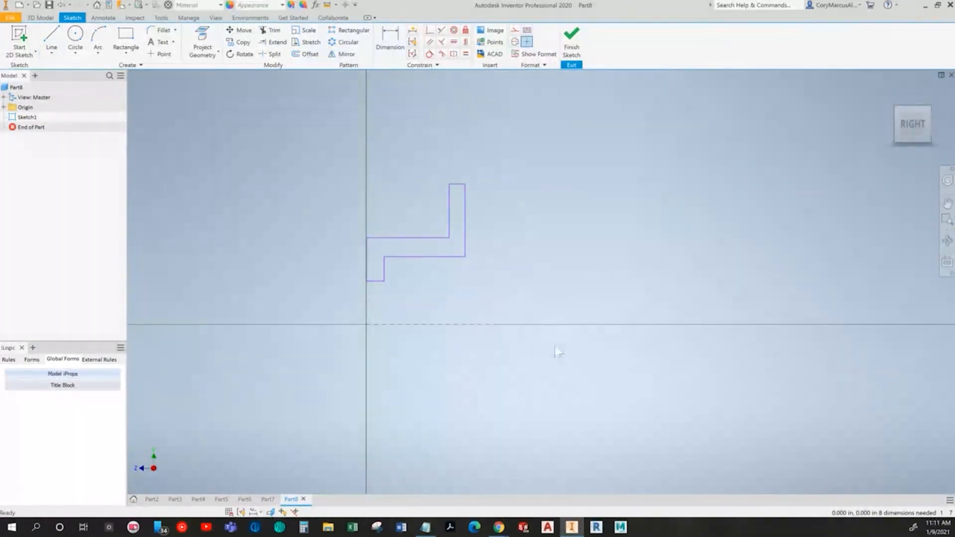
Step: Make the profile's outer flange edge coincident with the centerline's free end, and pull that edge inward to narrow the flange
left_click(431, 30)
left_click(465, 247)
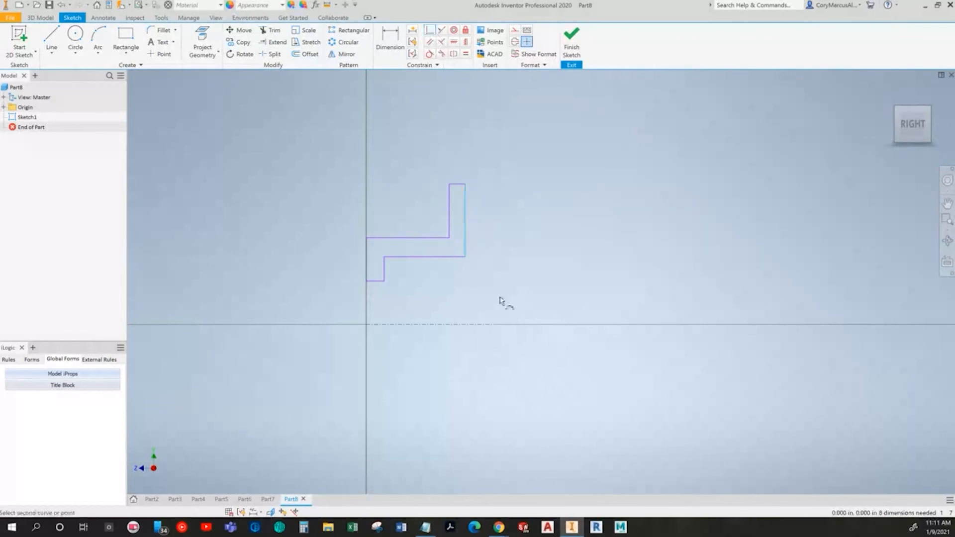
left_click(495, 326)
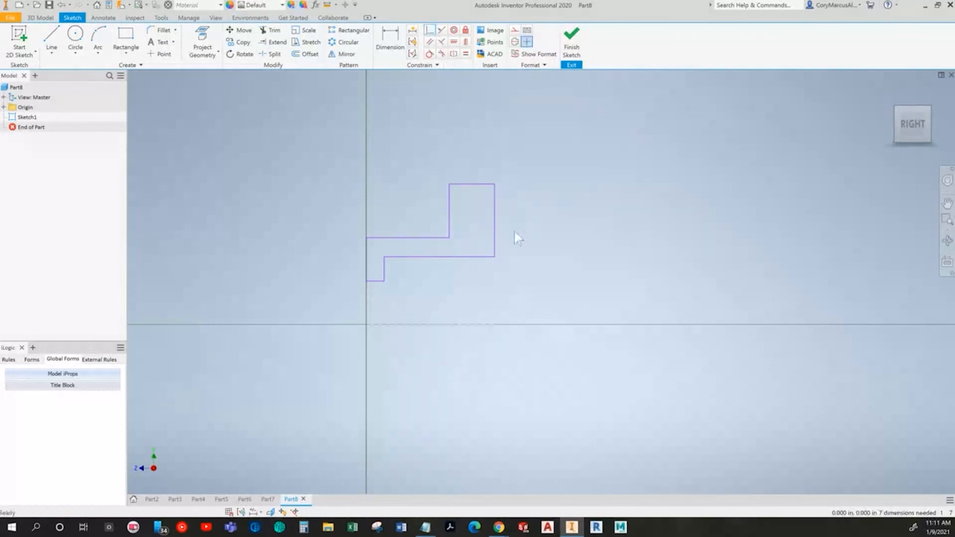
left_click_drag(495, 244, 470, 250)
left_click(457, 327)
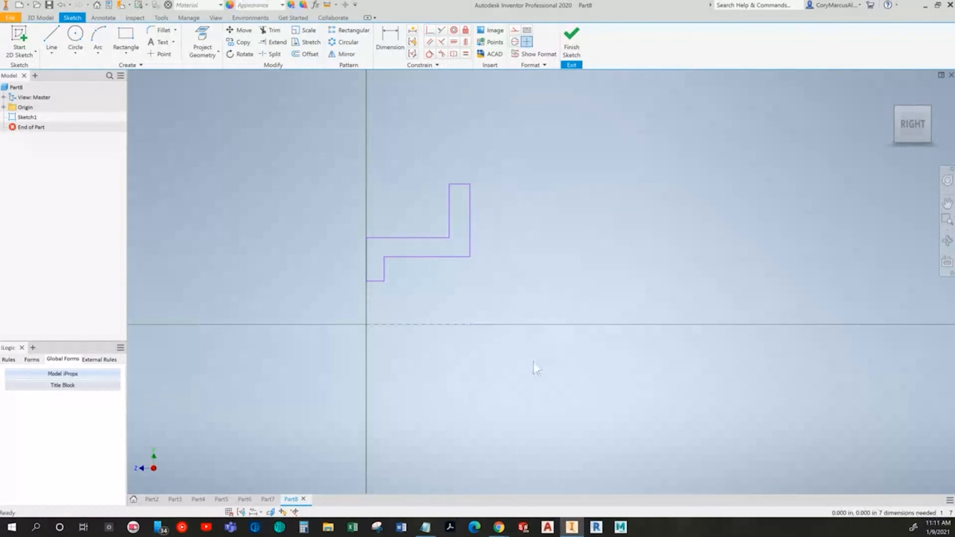
Step: Check the Coupler drawing in the browser textbook and dimension the width of the flange's top edge as 1 in
key("alt+Tab")
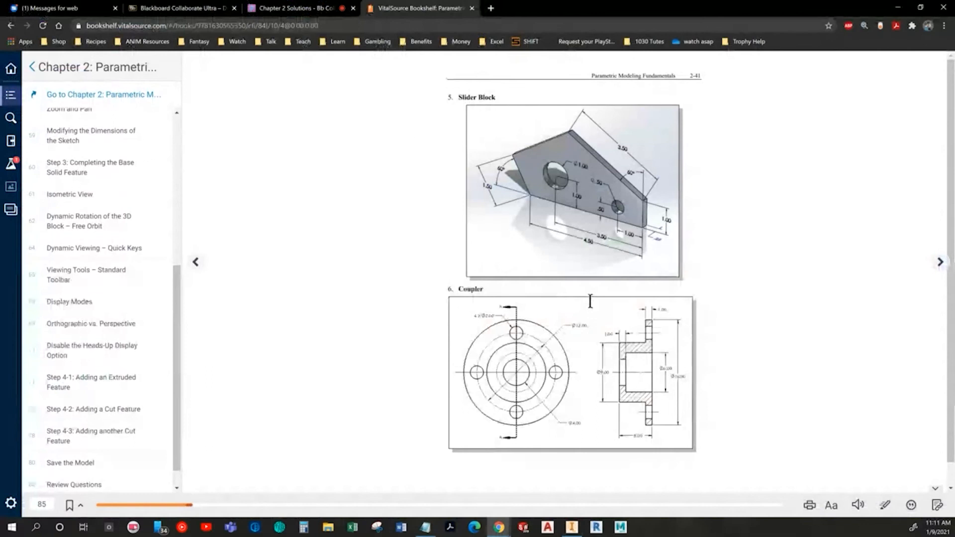
key("alt+Tab")
key("d")
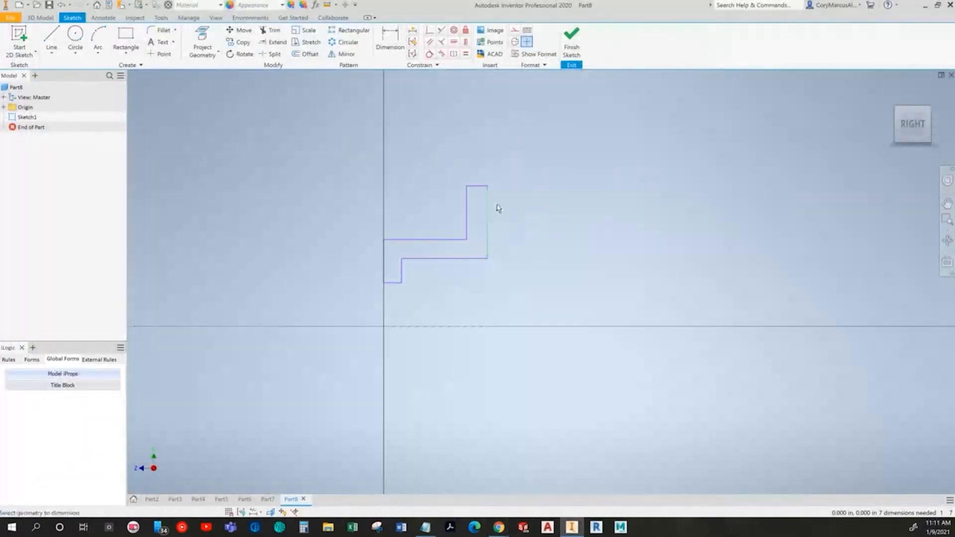
left_click(478, 187)
left_click(477, 162)
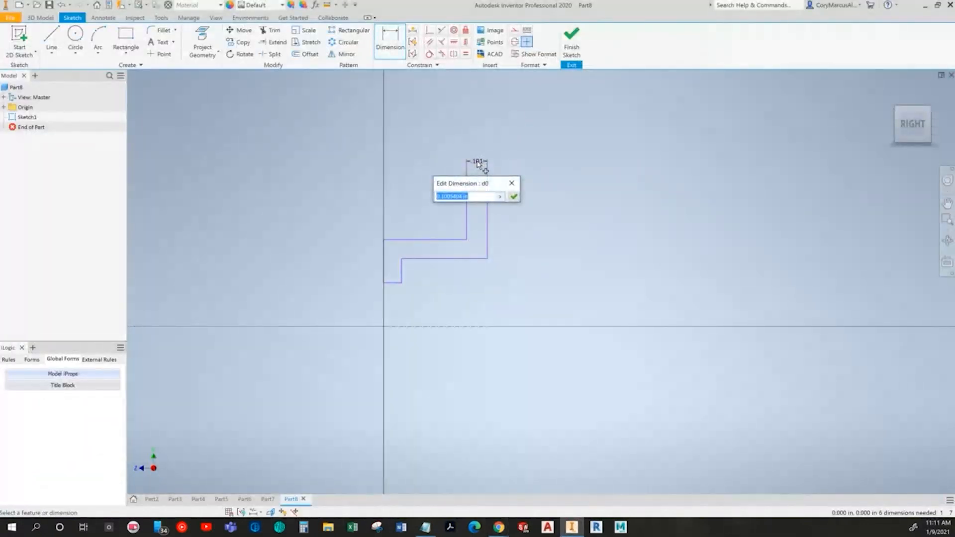
key("alt+Tab")
Step: Dimension the width of the inner lip at the profile's lower end as 1 in, per the textbook drawing
key("alt+Tab")
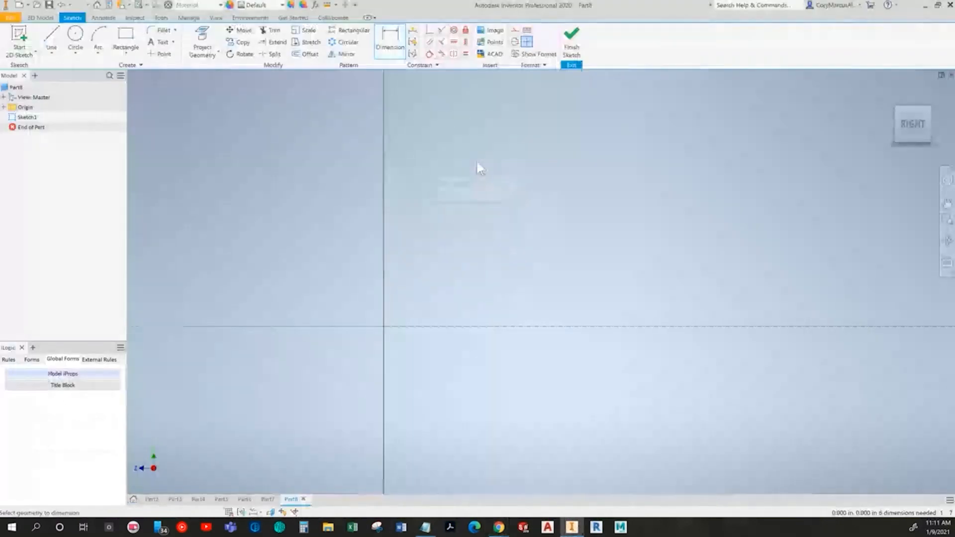
mouse_move(477, 164)
middle_mouse_down()
mouse_move(497, 166)
mouse_move(328, 319)
mouse_move(411, 275)
mouse_move(418, 291)
middle_mouse_up()
key("alt+Tab")
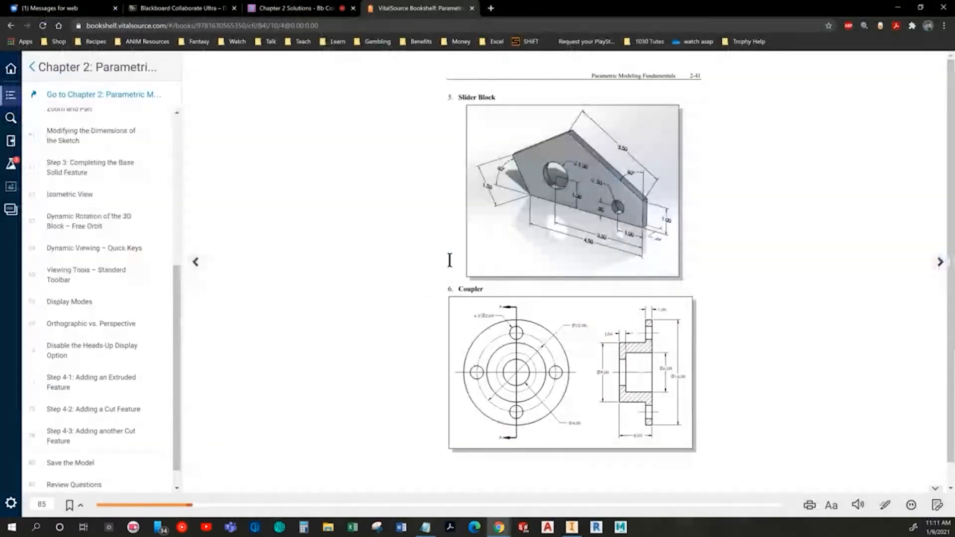
key("alt+Tab")
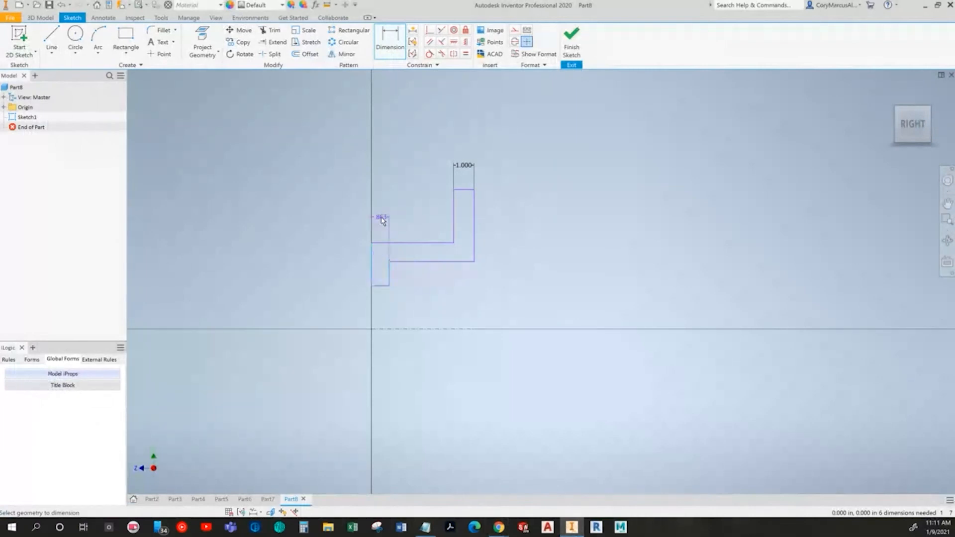
left_click(380, 304)
type("1")
key("Return")
Step: Add a 6 in diameter dimension between the profile's inner bore line and the centerline, per the textbook drawing
key("alt+Tab")
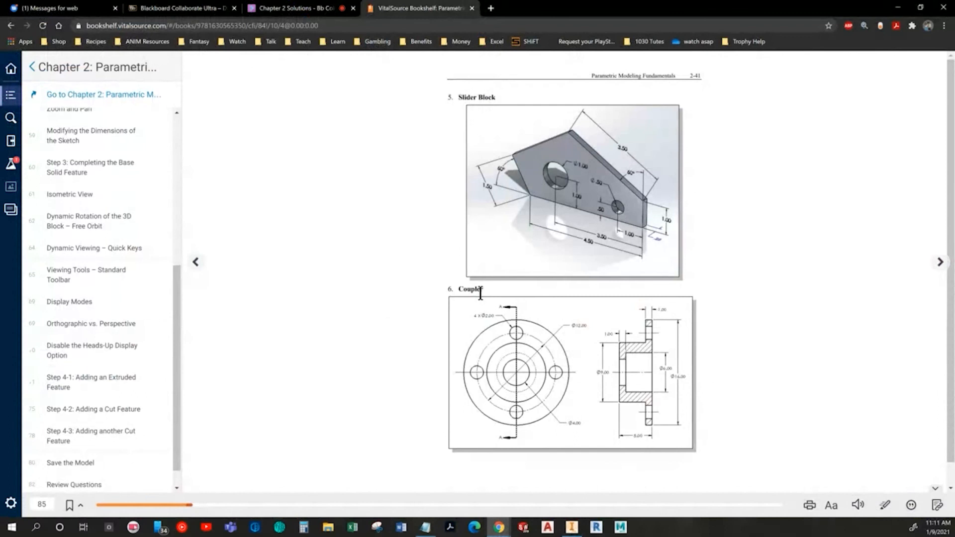
key("alt+Tab")
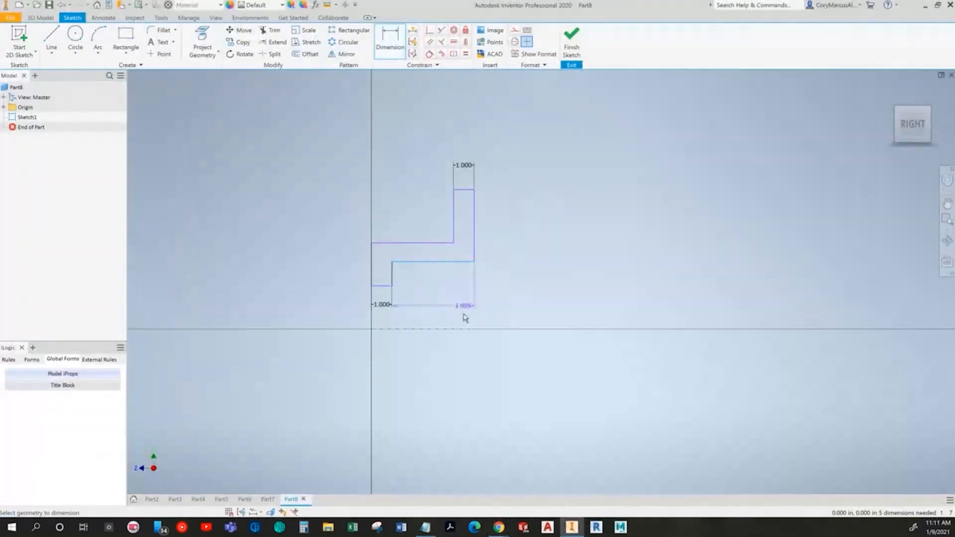
left_click(459, 328)
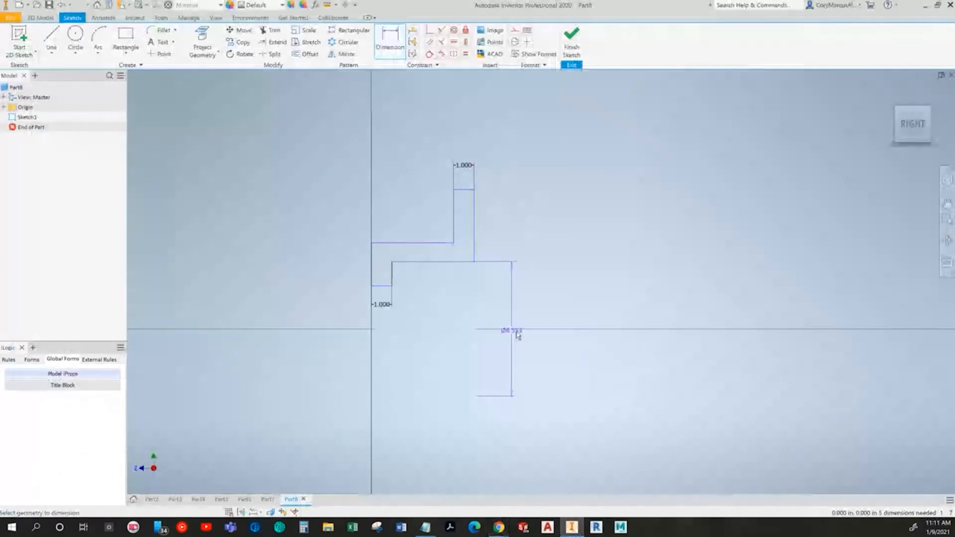
left_click(520, 334)
type("6.5529653")
key("Return")
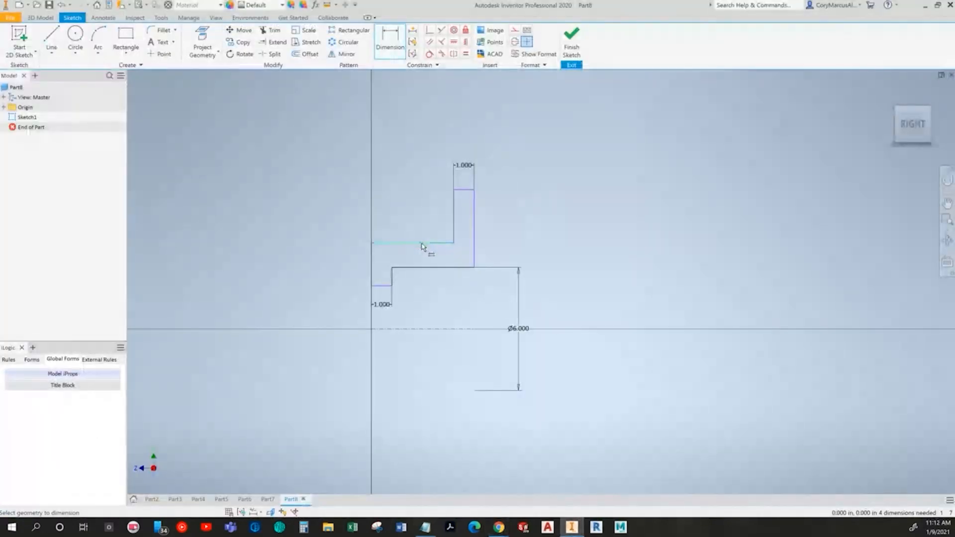
Step: Add a 9 in diameter dimension between the hub's outer horizontal line and the centerline
left_click(421, 243)
left_click(405, 328)
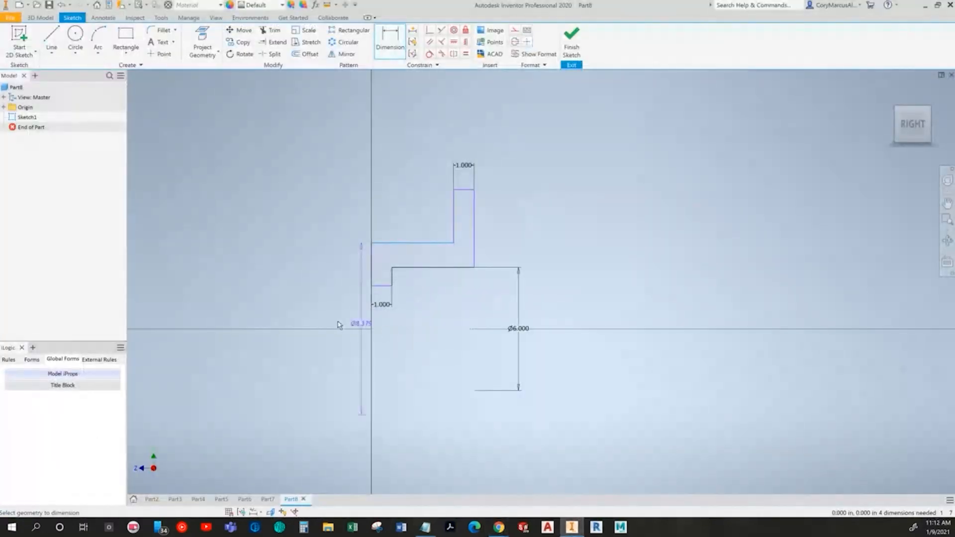
left_click(326, 327)
type("9")
key("Return")
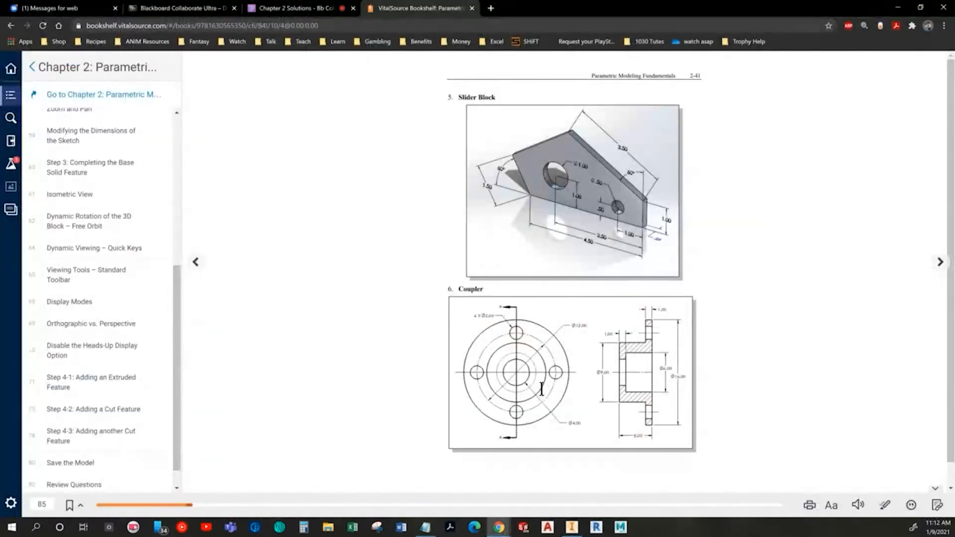
Step: Add a 4 in diameter dimension between the inner lip's lower edge and the centerline
key("alt+Tab")
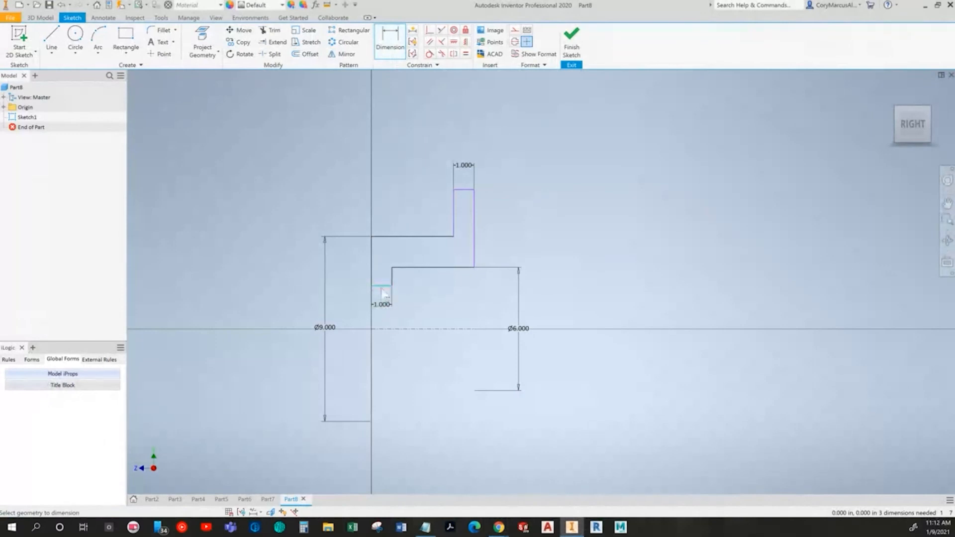
left_click(363, 329)
left_click(352, 328)
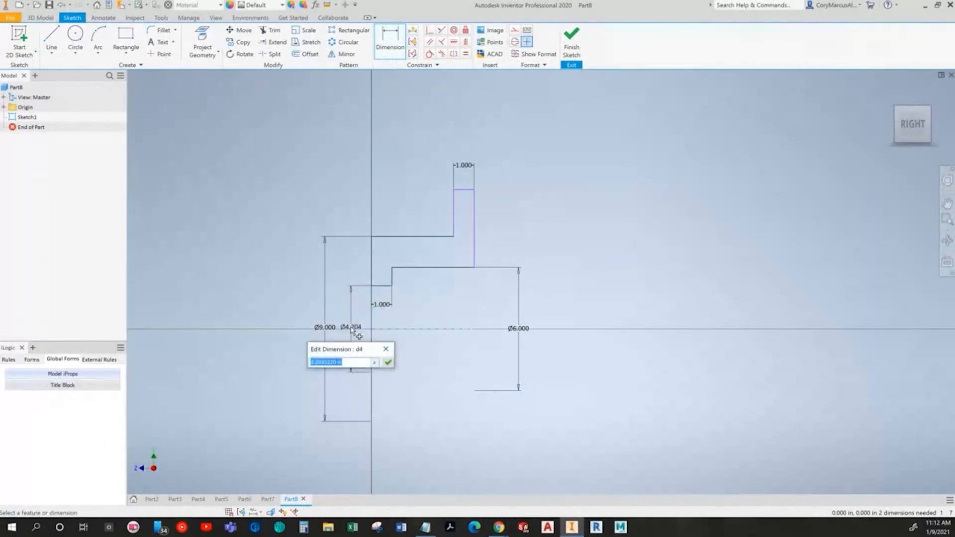
type("4")
key("Return")
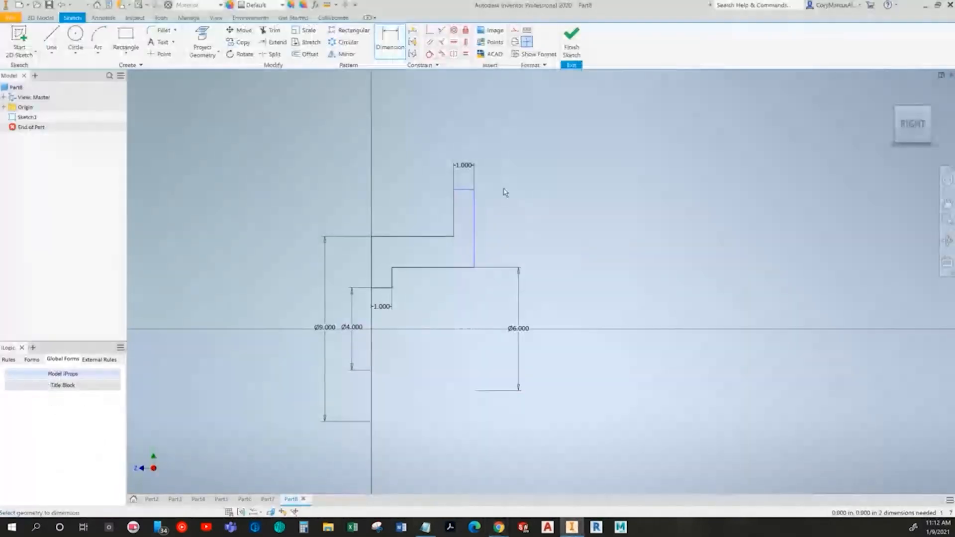
Step: Add a 16 in diameter dimension between the flange's top edge and the centerline
left_click(465, 189)
left_click(470, 330)
left_click(566, 327)
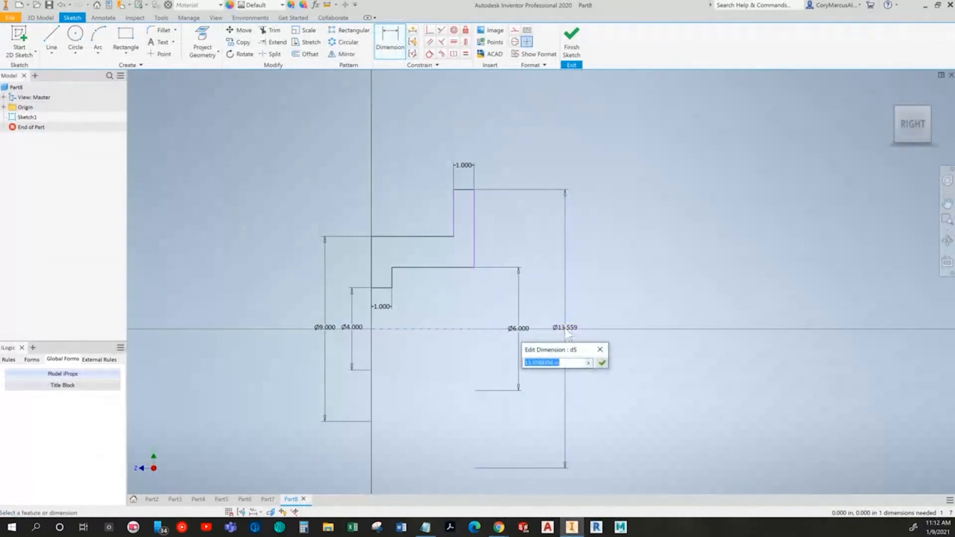
type("16")
key("Return")
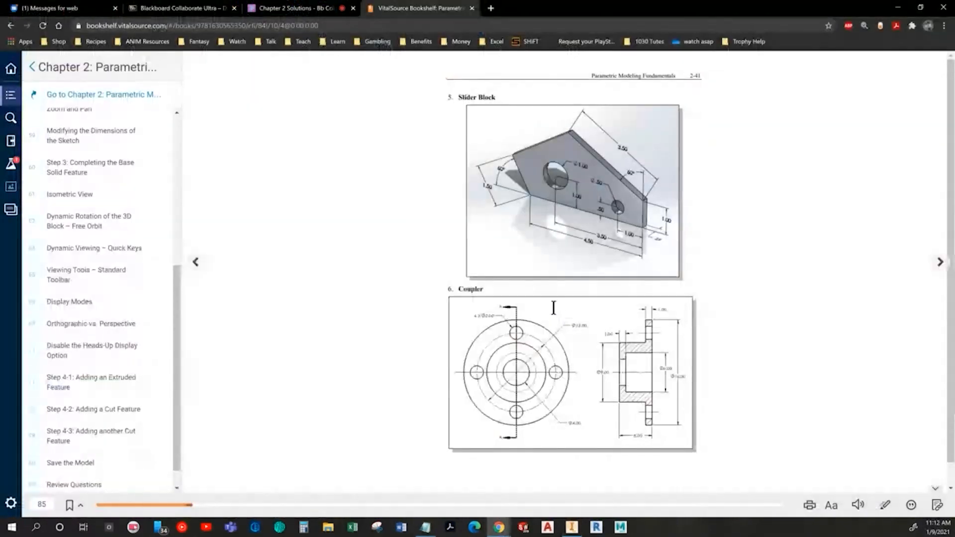
Step: Dimension the profile's overall width between its two outer vertical edges as 5 in and finish the sketch
key("alt+Tab")
left_click(474, 226)
left_click(372, 265)
left_click(426, 114)
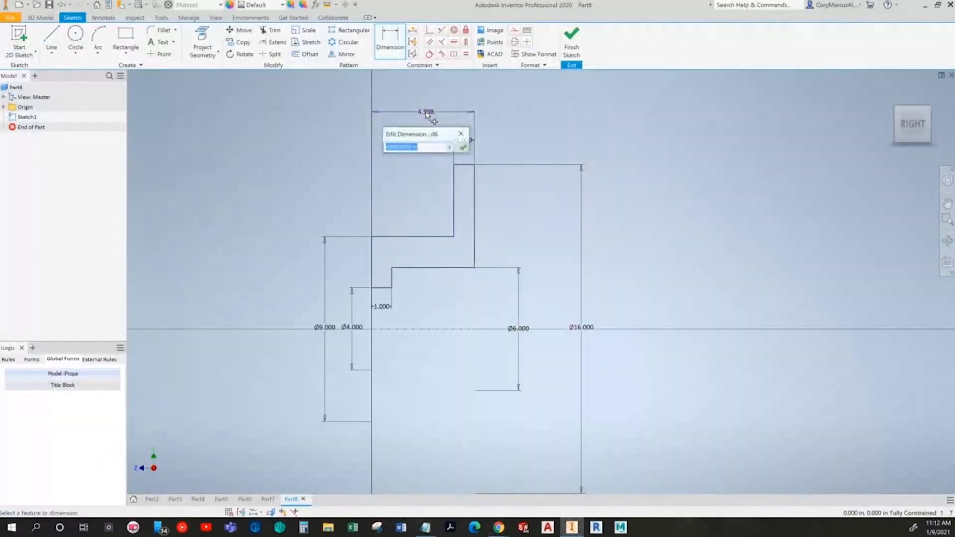
key("Escape")
key("alt+Tab")
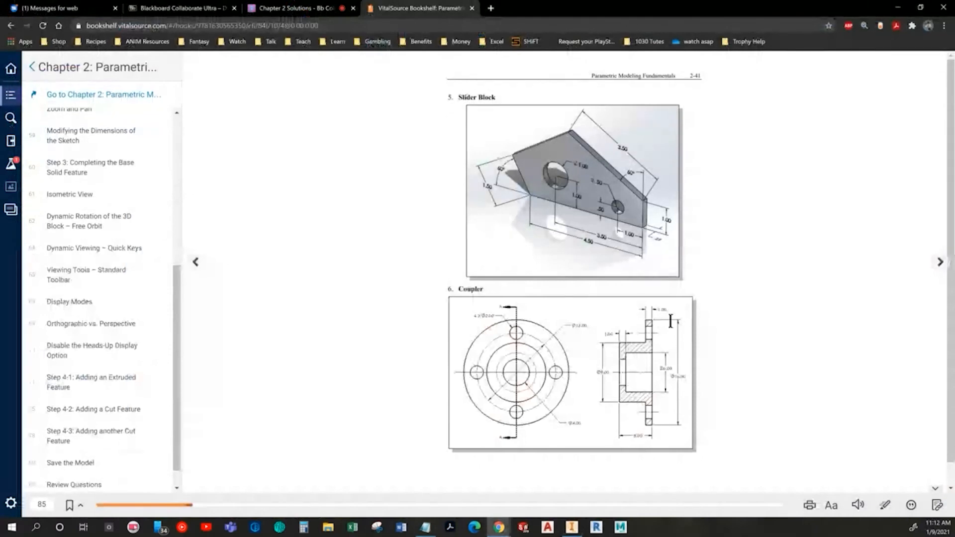
key("alt+Tab")
left_click(572, 46)
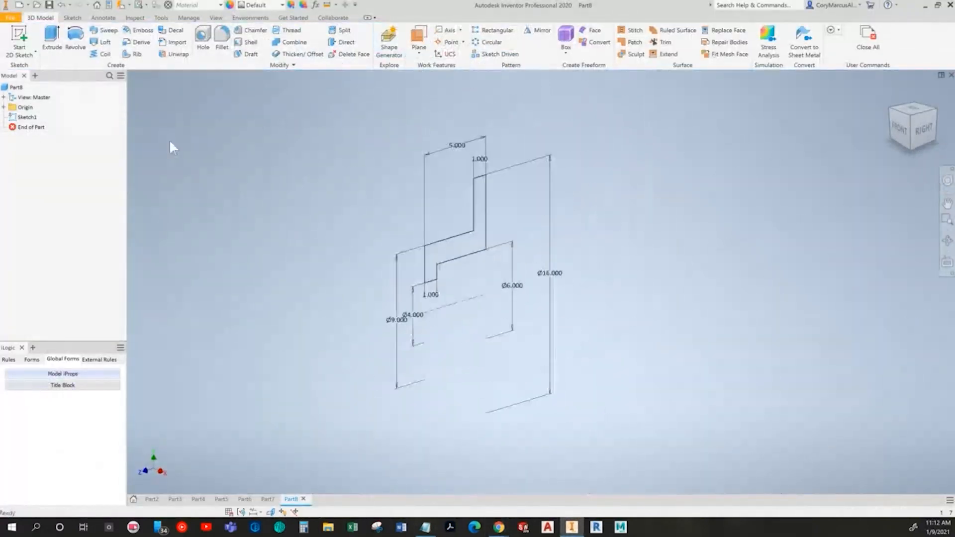
Step: Revolve the stepped profile a full 360 degrees about the construction centerline to create the Coupler's solid body
left_click(75, 40)
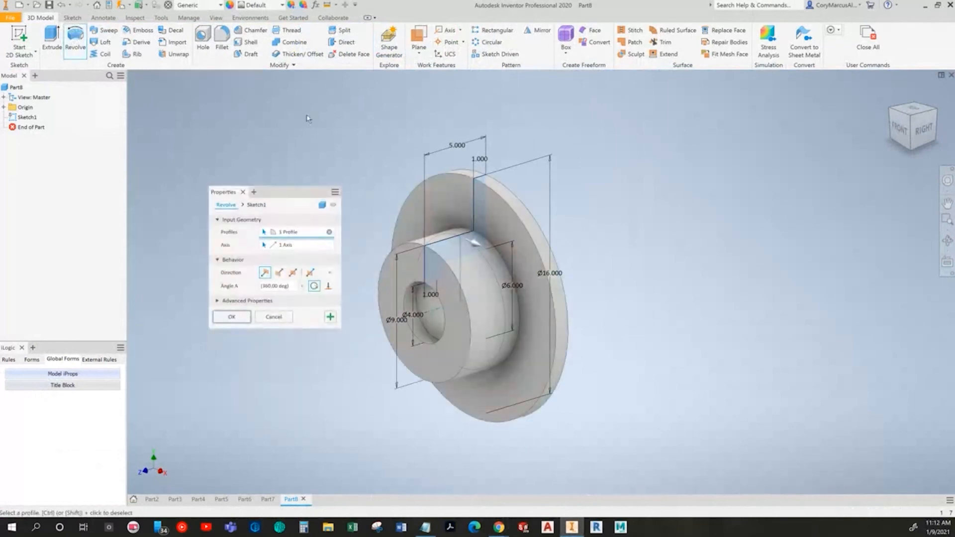
middle_click_drag(400, 254, 424, 218, "shift")
mouse_move(374, 282)
middle_mouse_down("shift")
mouse_move(405, 278)
mouse_move(386, 268)
middle_mouse_up("shift")
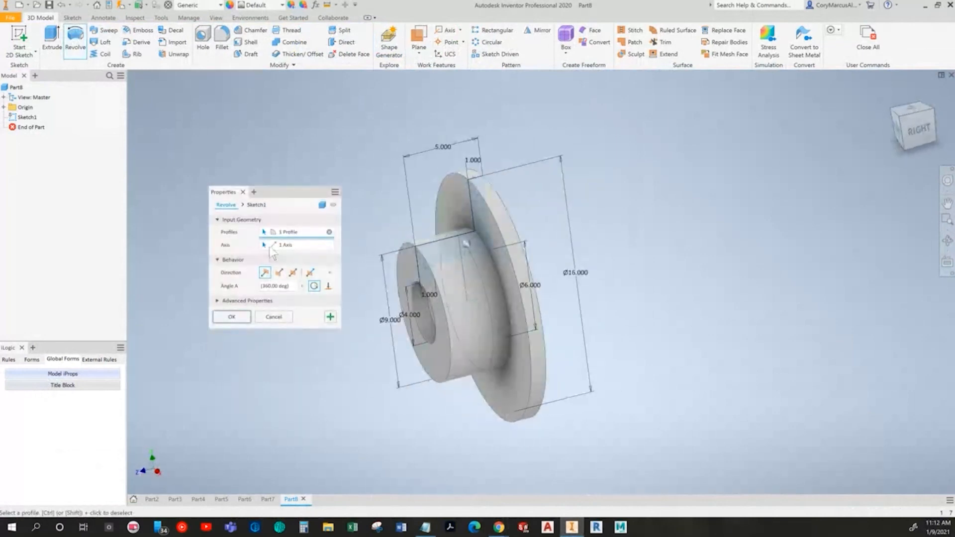
middle_click_drag(417, 335, 458, 326, "shift")
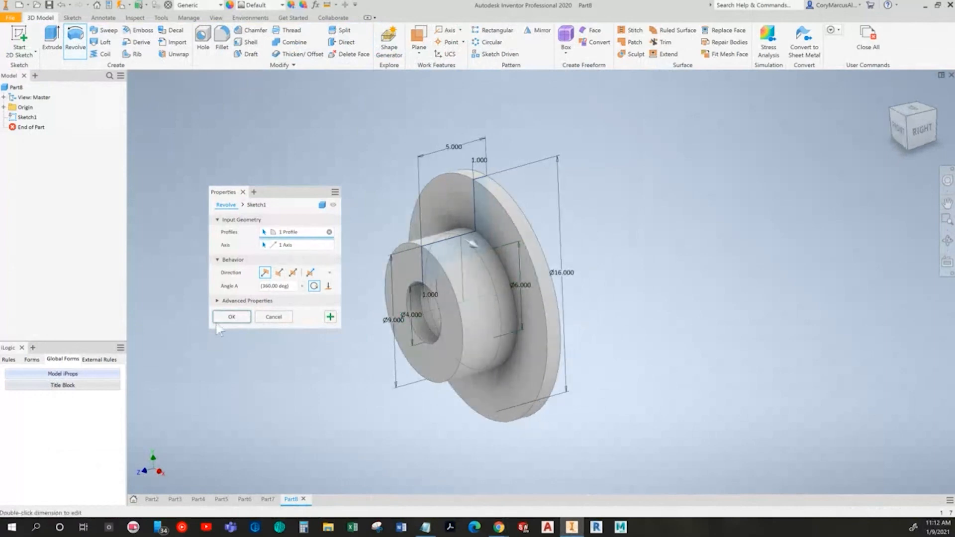
left_click(230, 318)
key("F6")
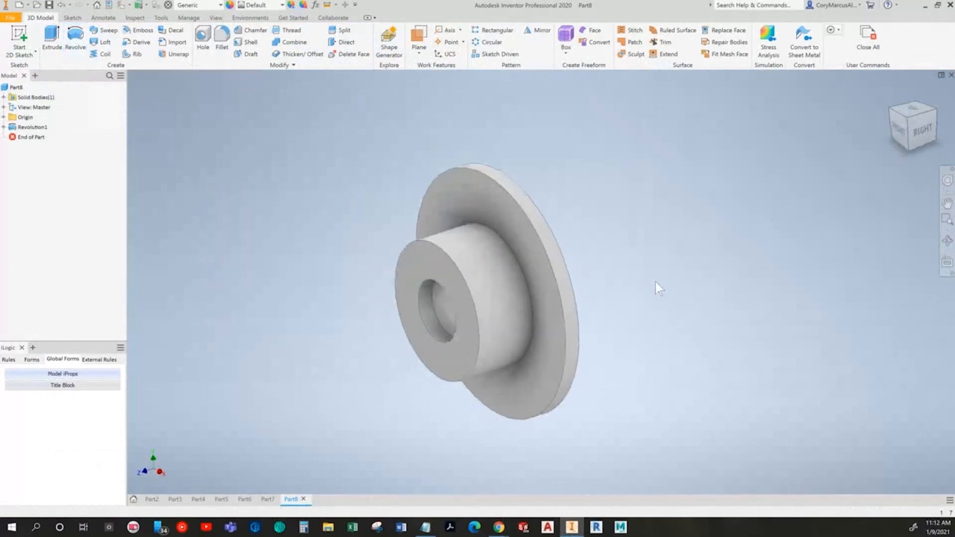
Step: Check the Coupler's hole pattern in the textbook and start a sketch on the flange face on the hub side
key("alt+Tab")
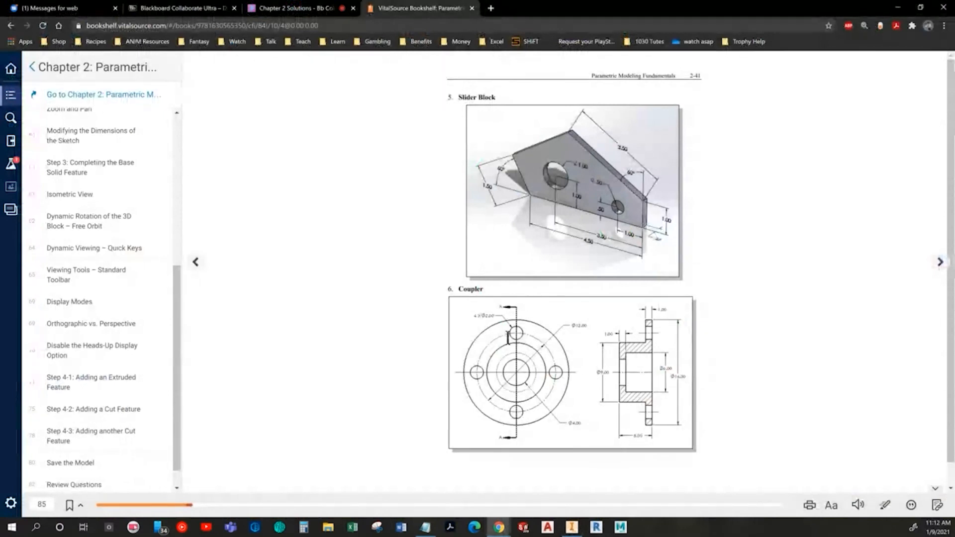
key("alt+Tab")
left_click(19, 39)
left_click(523, 181)
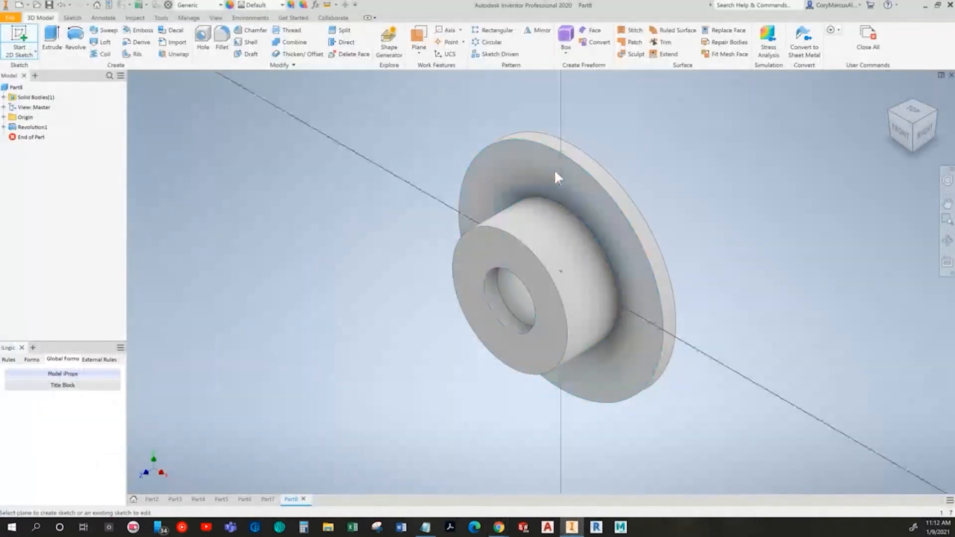
Step: Draw a circle centered on the origin between the hub and the flange's outer edge, and make it construction geometry
key("alt+Tab")
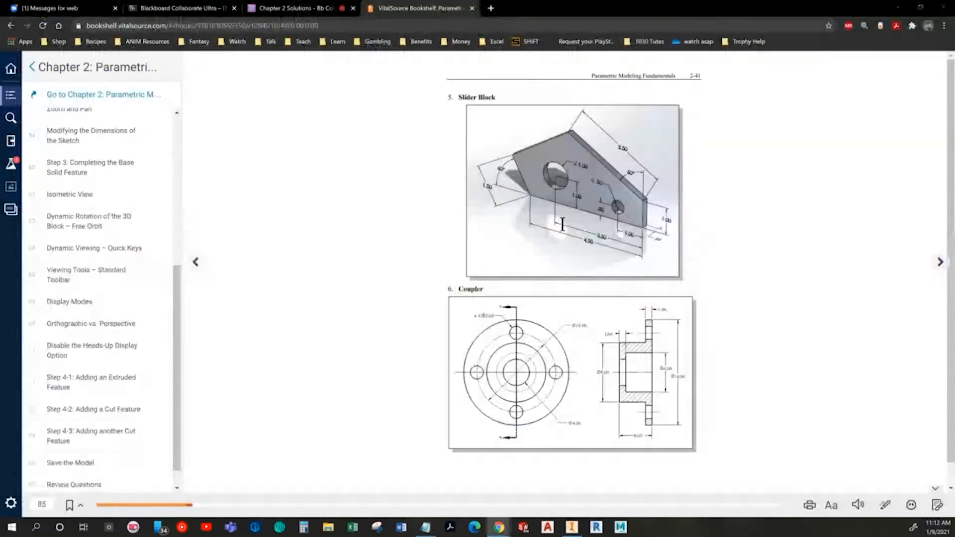
key("alt+Tab")
left_click(75, 35)
left_click(456, 287)
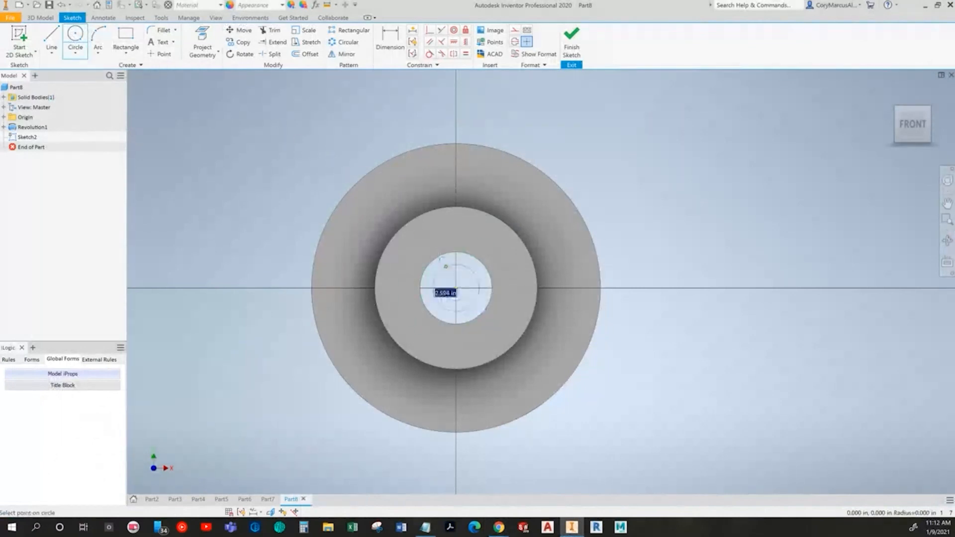
left_click(374, 202)
key("Escape")
middle_click_drag(369, 323, 364, 321)
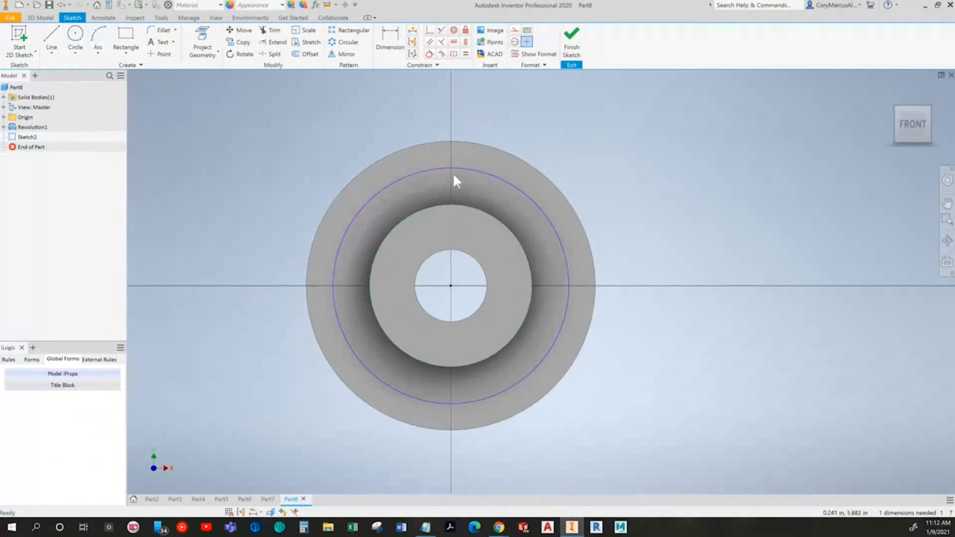
left_click(393, 185)
left_click(516, 32)
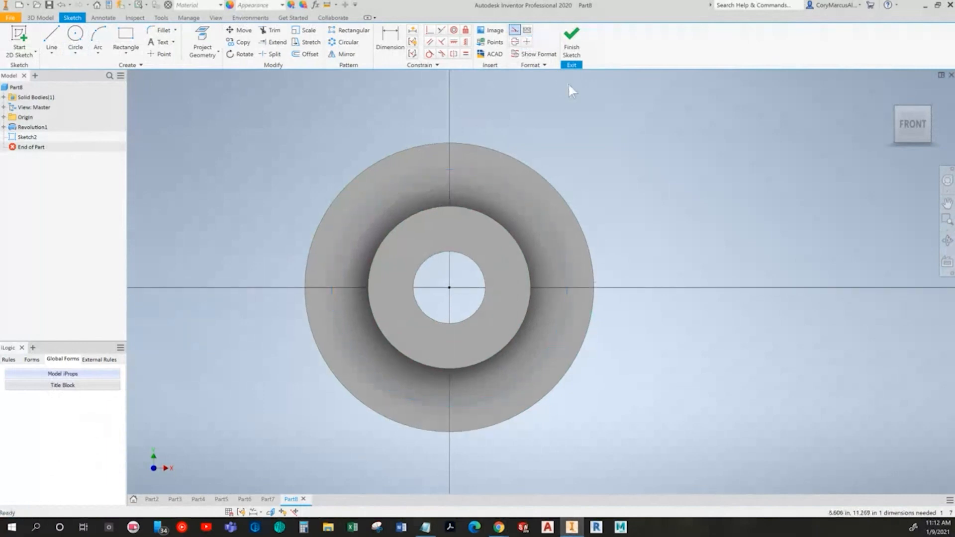
Step: Draw a small hole circle near the flange's upper edge, plus a vertical and an angled line from the origin past the outer edge
left_click(76, 34)
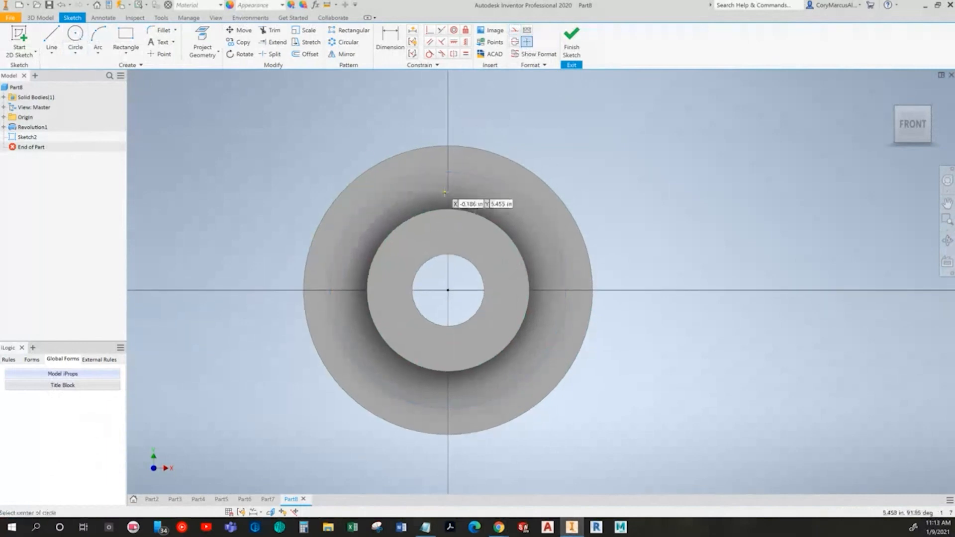
scroll(447, 186, "up", 3)
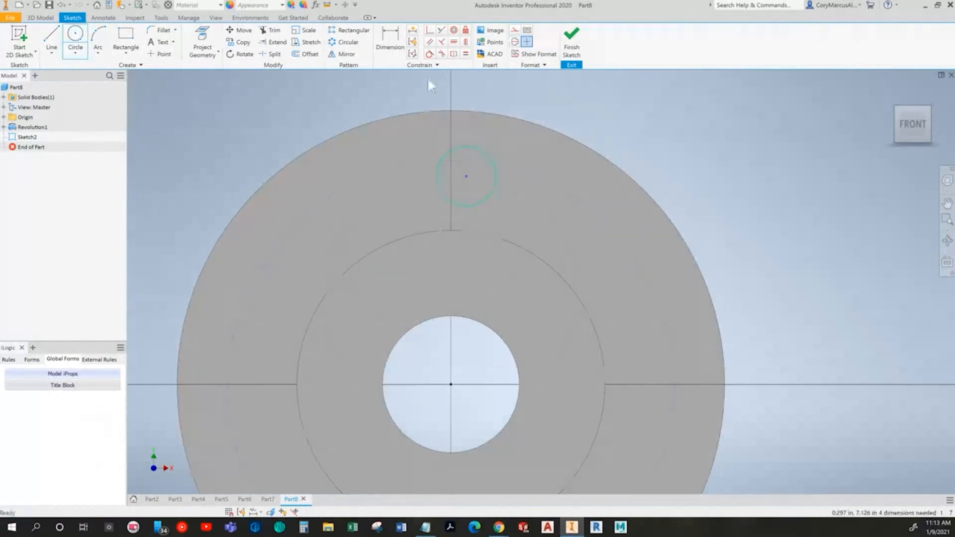
key("l")
left_click(451, 384)
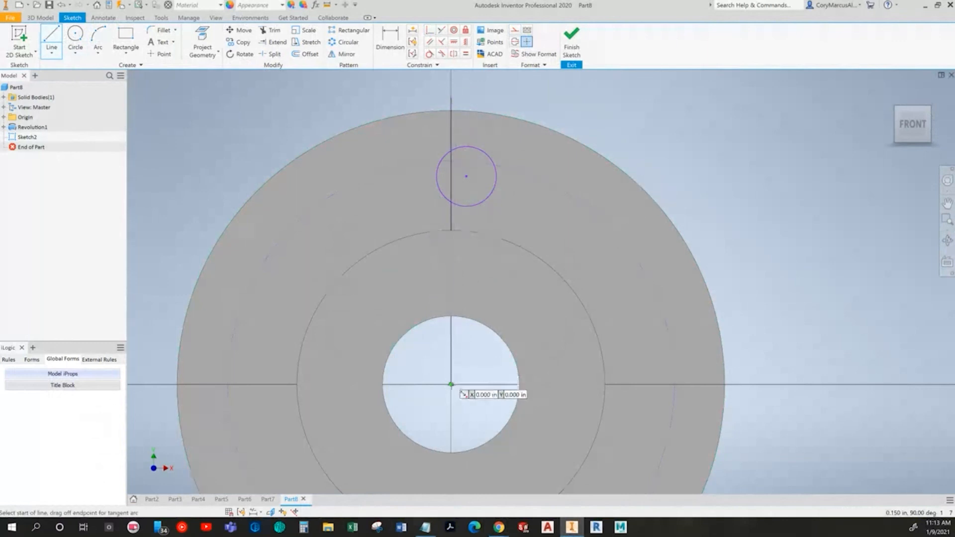
left_click(671, 100)
key("Escape")
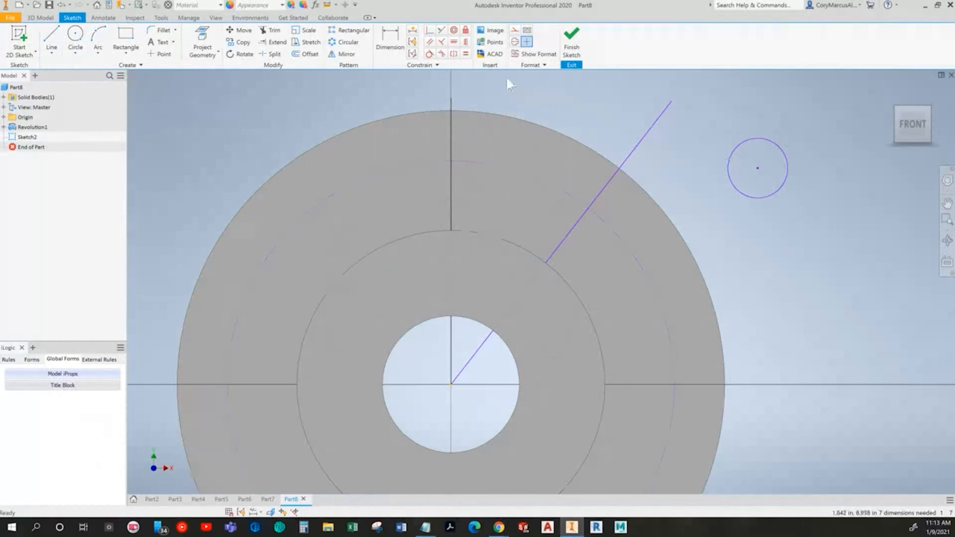
Step: Dimension the angle between the vertical line and the angled line as 45 degrees
left_click(393, 49)
left_click(554, 257)
left_click(451, 207)
left_click(484, 216)
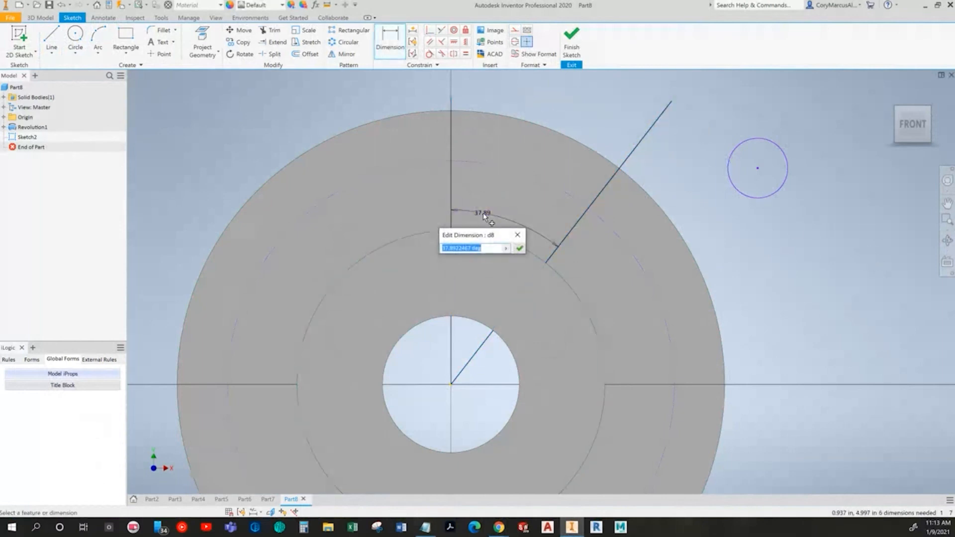
type("45")
key("Return")
key("Escape")
Step: Constrain the hole circle's center coincident with both the angled line and the construction bolt circle
left_click(429, 32)
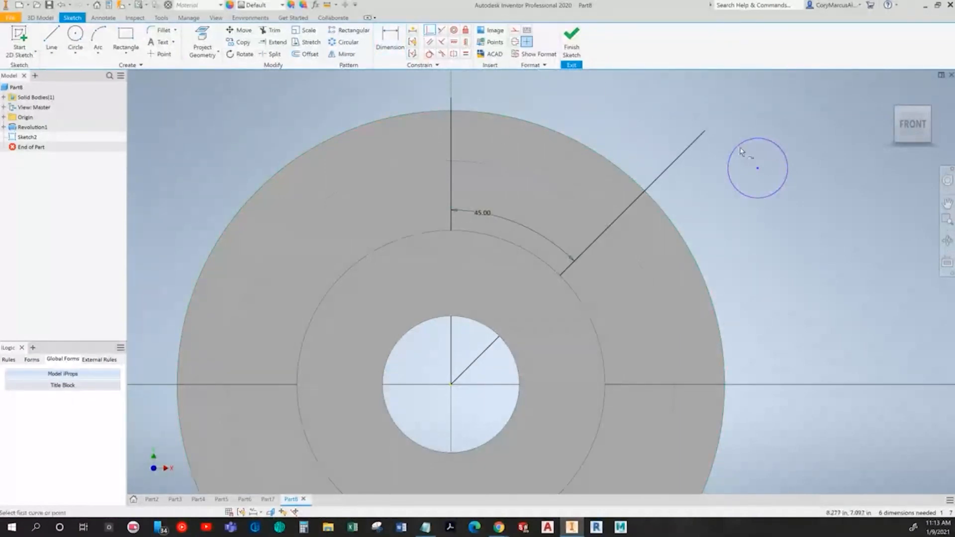
left_click(757, 169)
left_click(669, 167)
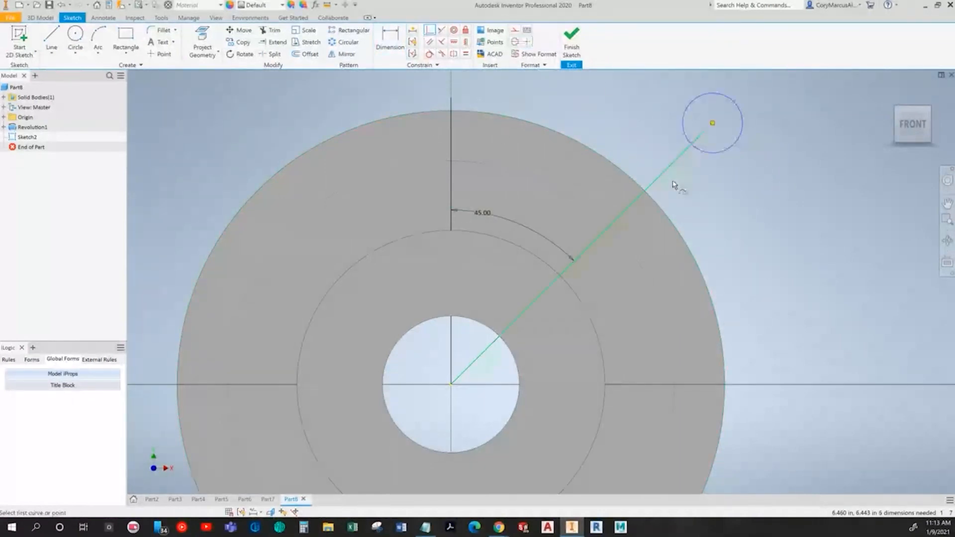
left_click(640, 252)
Step: Try other angles between the vertical and angled lines, ending with 22.5 degrees
left_click(494, 222)
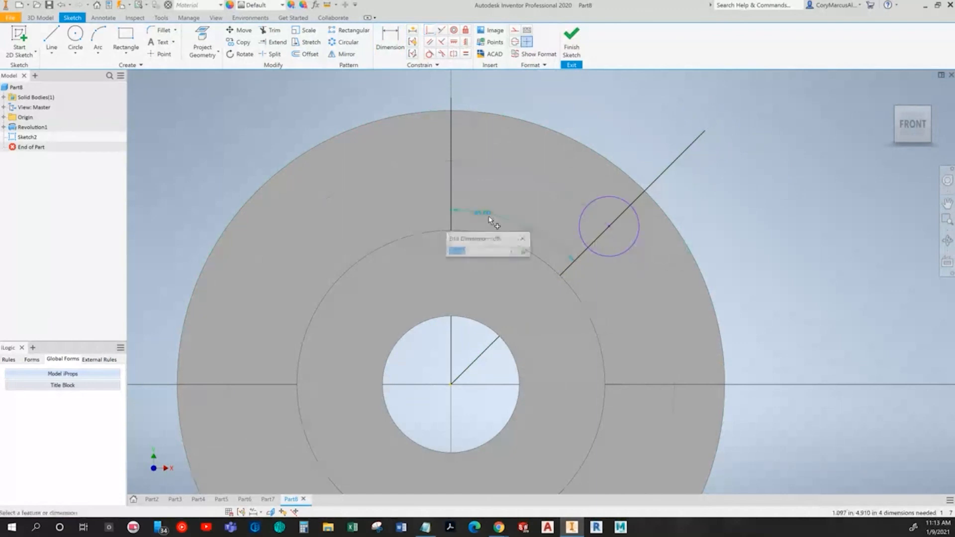
key("Return")
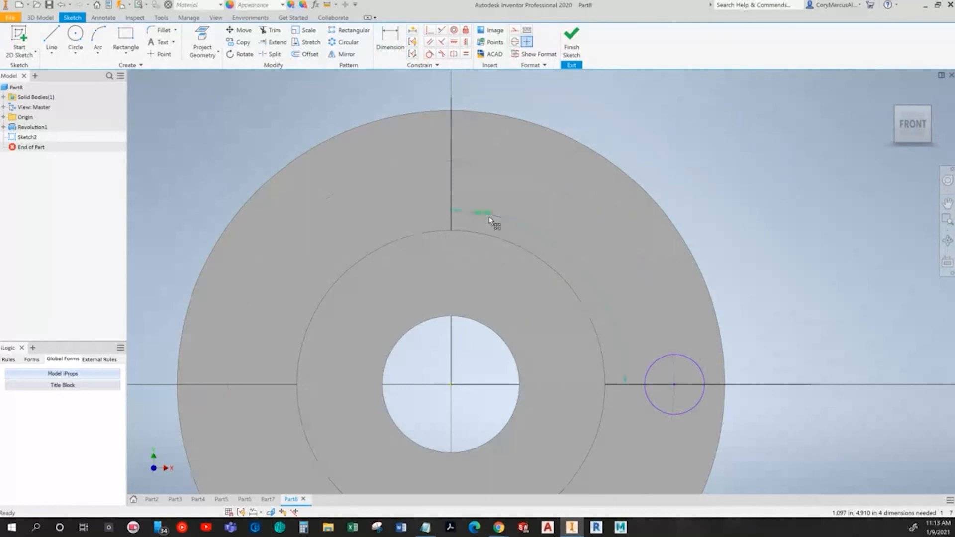
left_click(489, 217)
type("22.5")
key("Return")
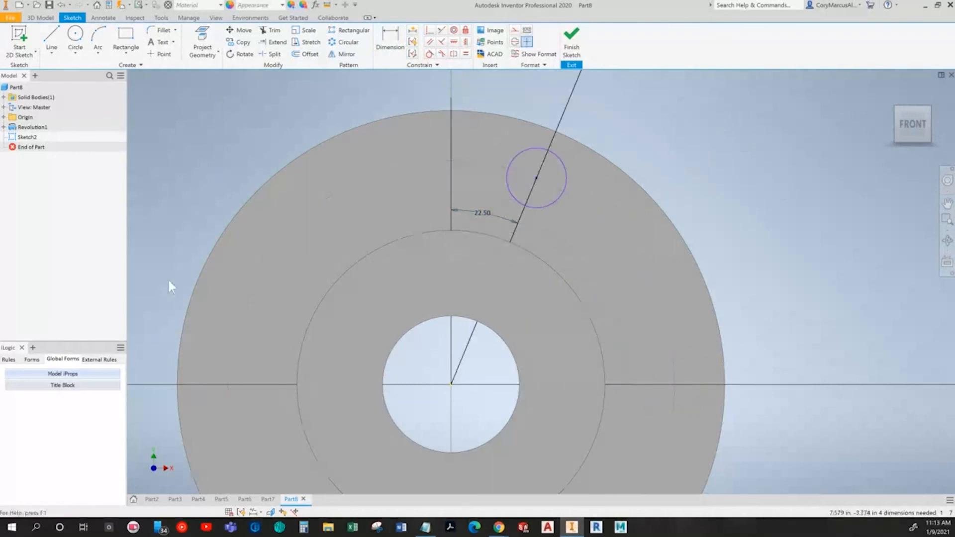
Step: Delete the angled line together with its angle dimension, keeping the hole circle on the bolt circle
scroll(313, 219, "down", 4)
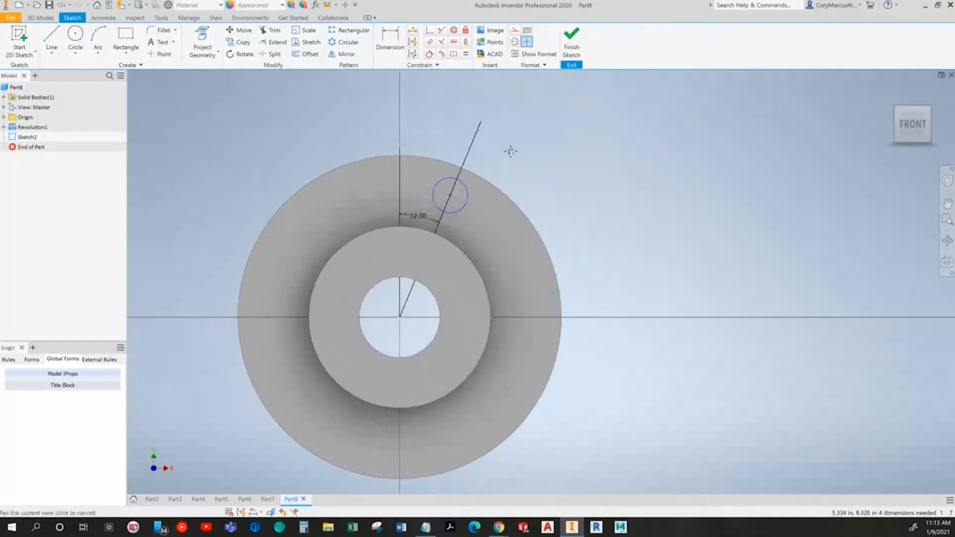
scroll(497, 147, "up", 3)
key("Delete")
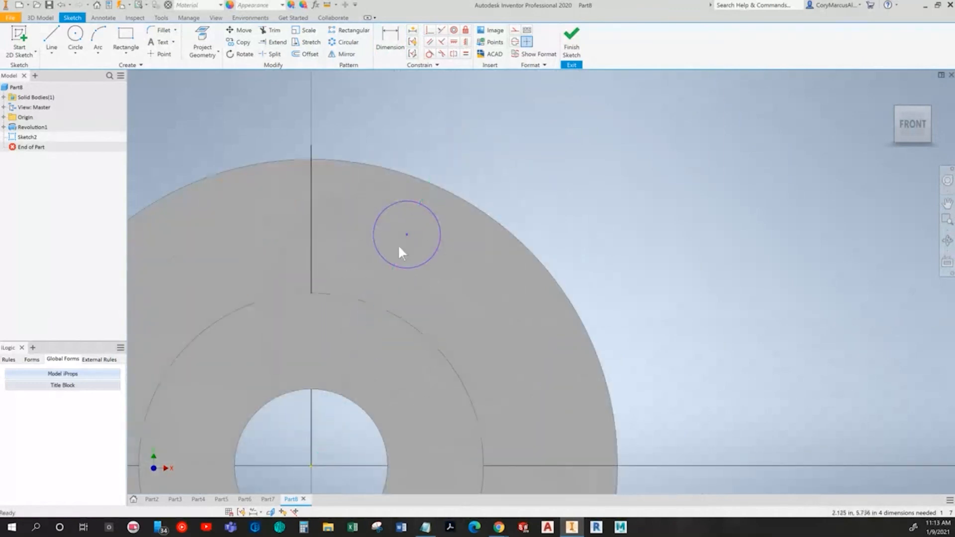
Step: Constrain the hole circle's center to the vertical line above the origin and make that line construction geometry
left_click(430, 30)
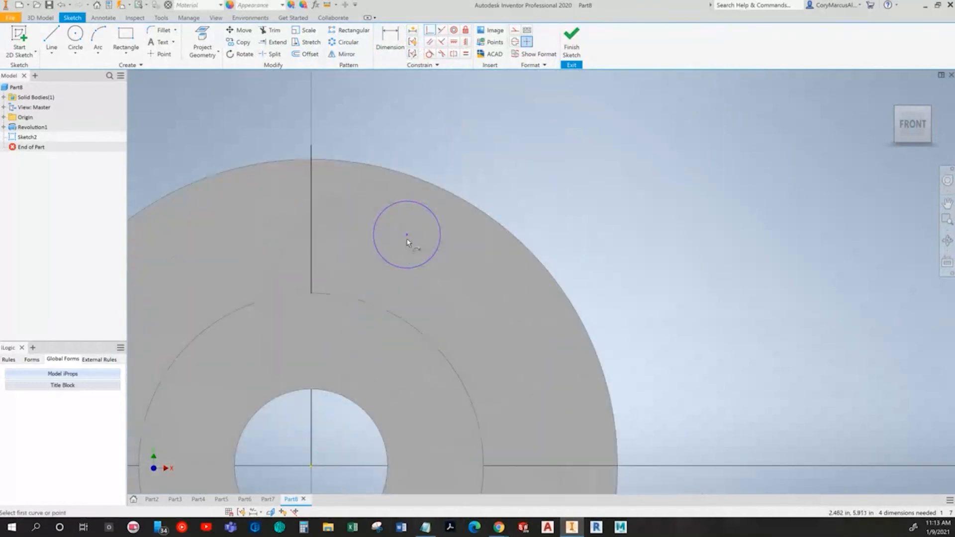
left_click(312, 189)
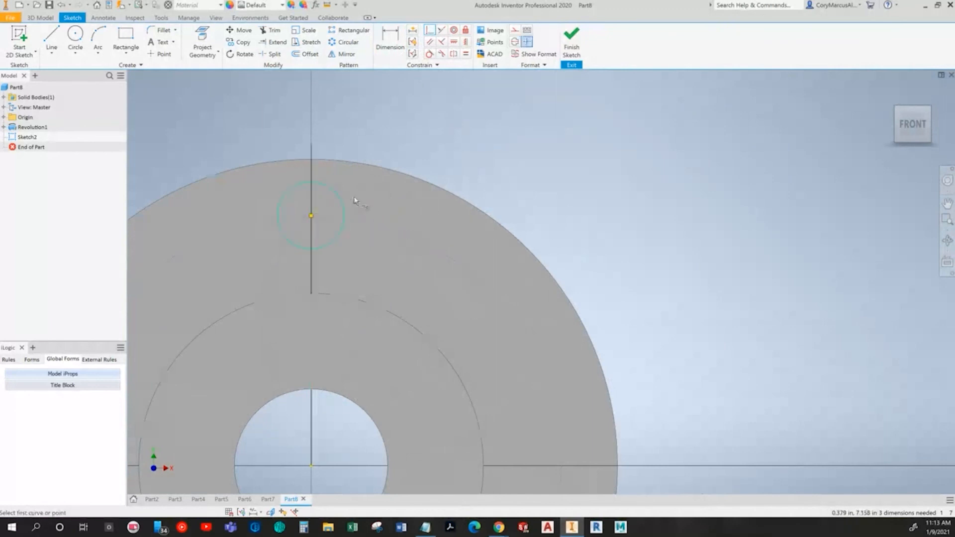
left_click(270, 30)
left_click(347, 205)
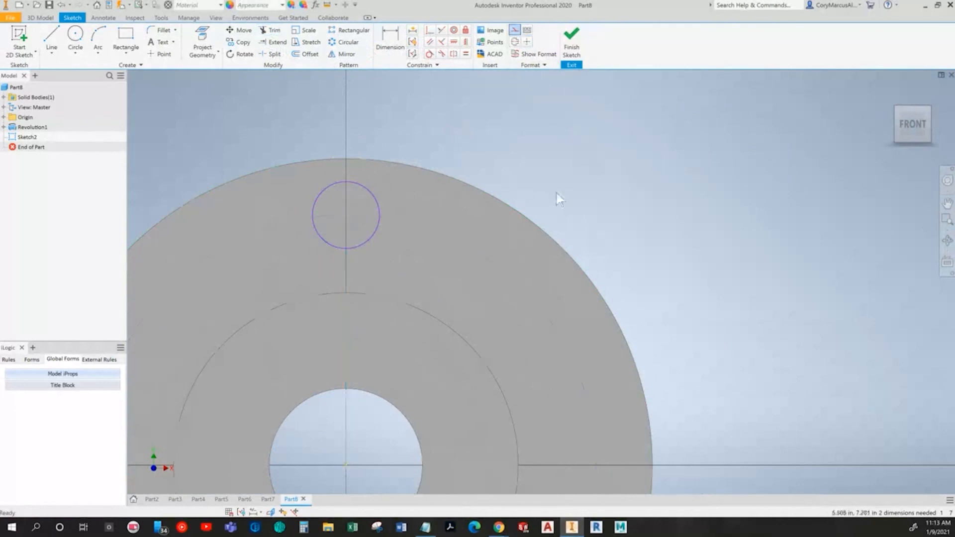
Step: Check the bolt circle size in the textbook's Coupler drawing and dimension the construction circle's diameter as 12 in
scroll(556, 193, "down", 5)
key("alt+Tab")
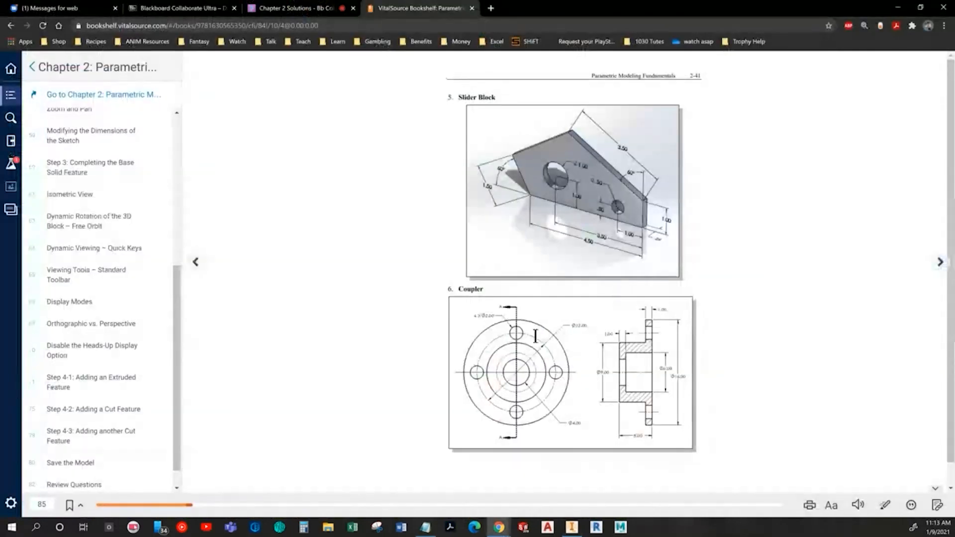
key("alt+Tab")
key("d")
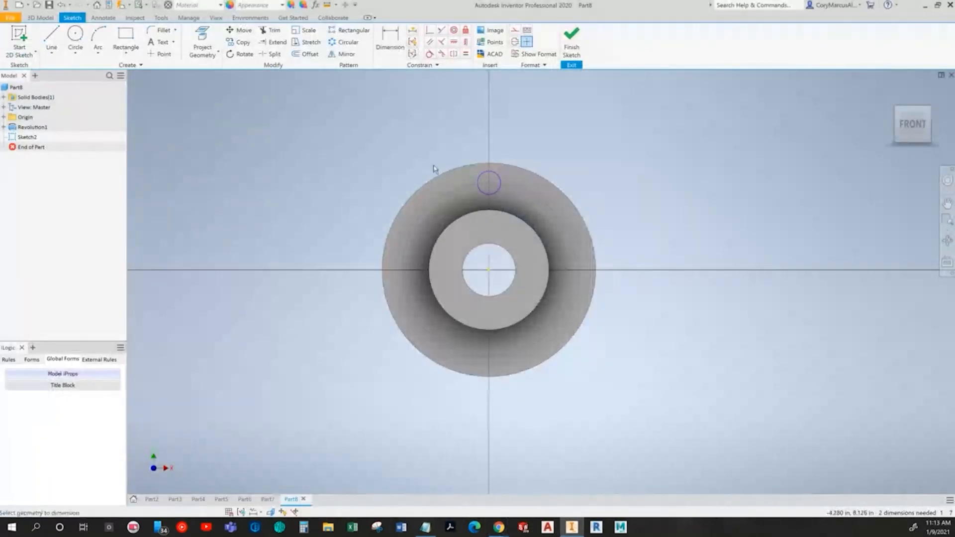
left_click(398, 163)
type("12")
key("Return")
Step: Check the hole size in the textbook, dimension the hole circle's diameter as 2 in, and finish the sketch
key("alt+Tab")
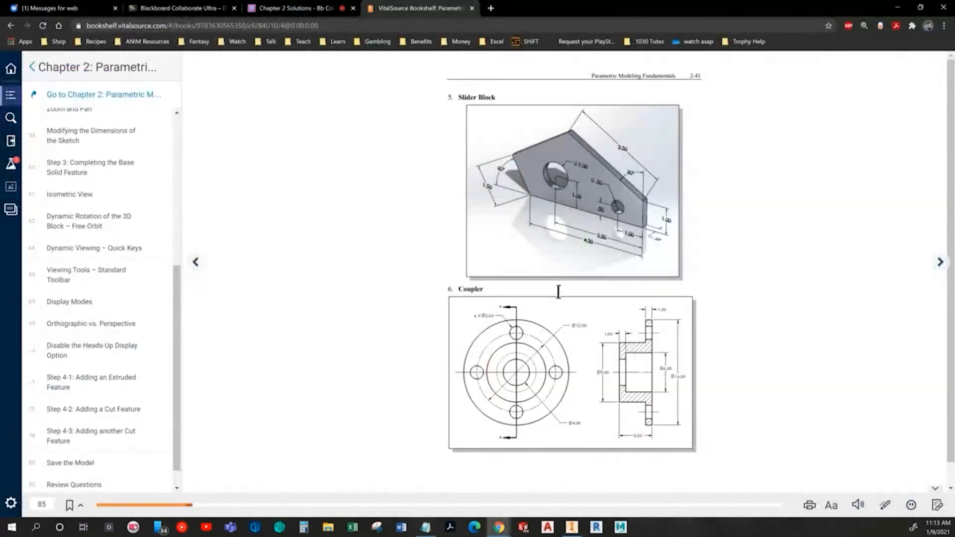
key("alt+Tab")
scroll(489, 155, "up", 3)
left_click(473, 205)
left_click(450, 155)
type("2")
key("Return")
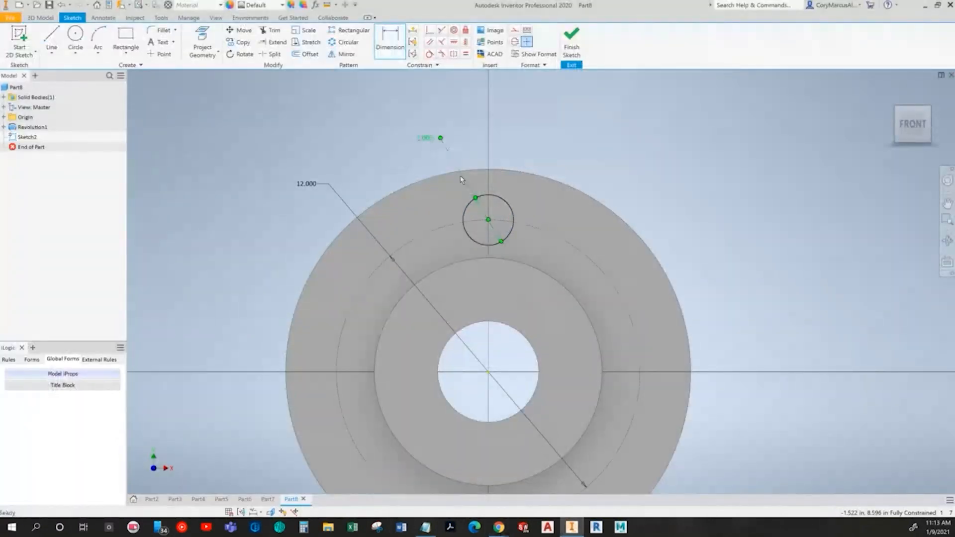
middle_click_drag(476, 262, 386, 208)
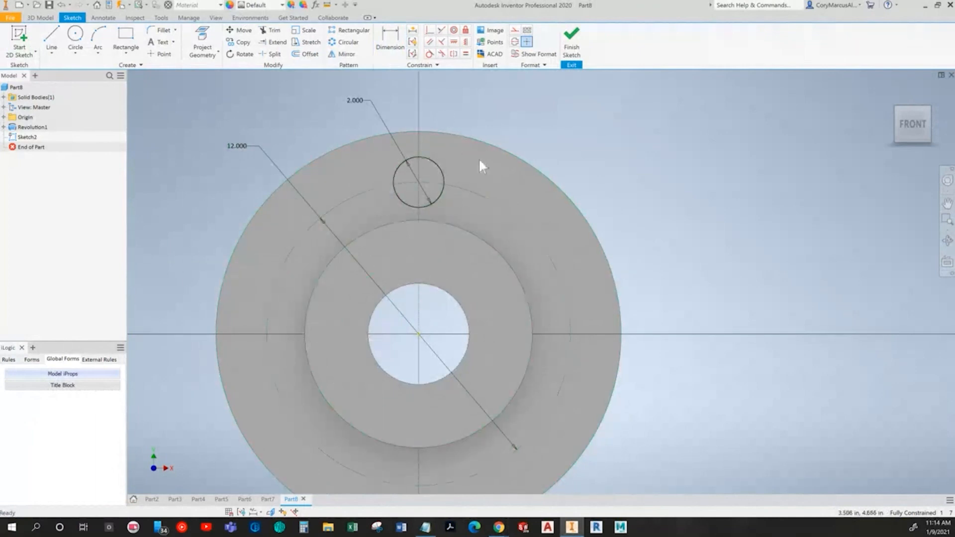
left_click(572, 39)
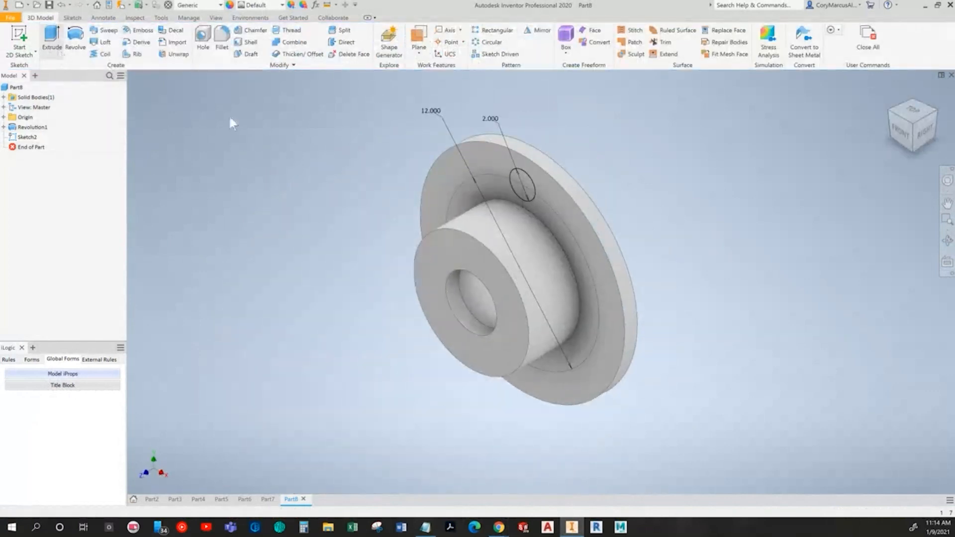
Step: Extrude the hole circle as a Through All cut to make the first bolt hole in the flange
left_click(51, 40)
scroll(481, 166, "up", 3)
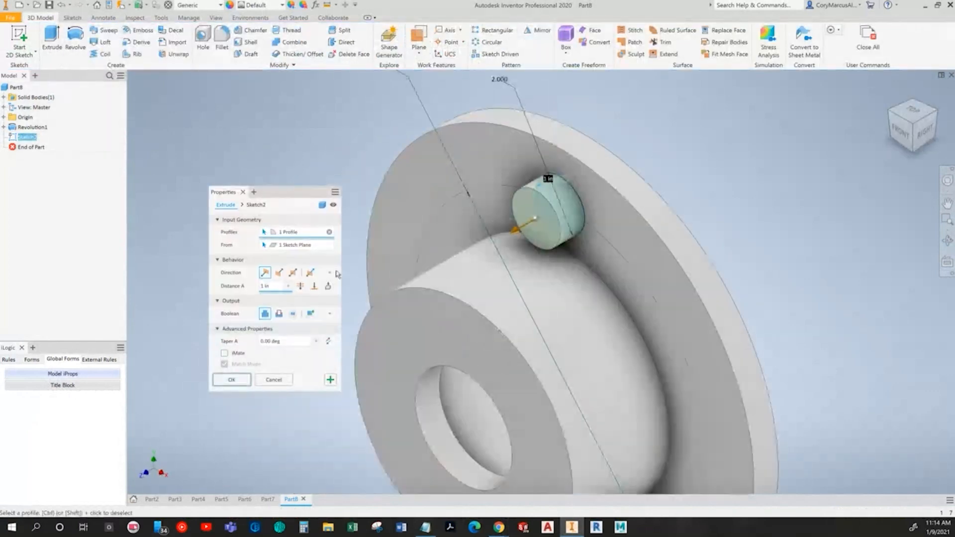
left_click(279, 313)
left_click(300, 286)
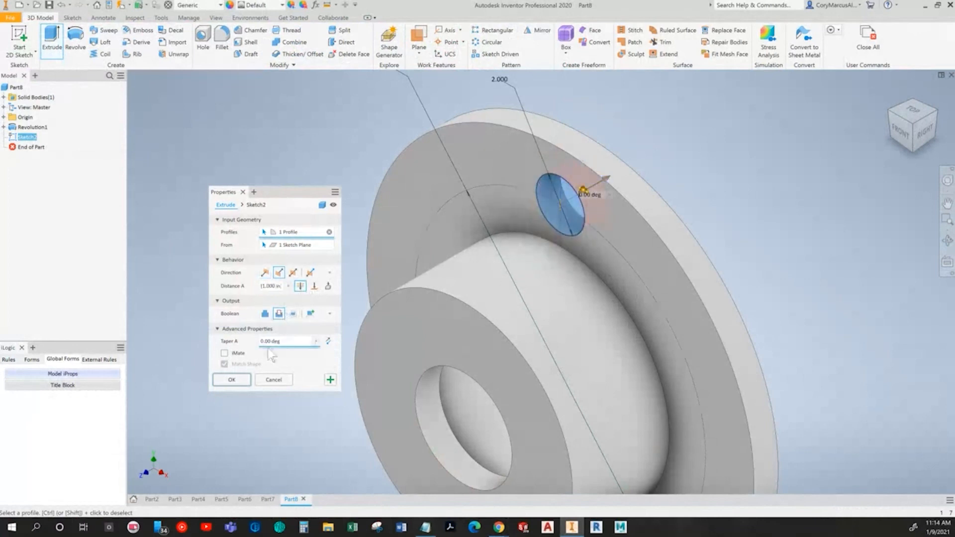
left_click(246, 381)
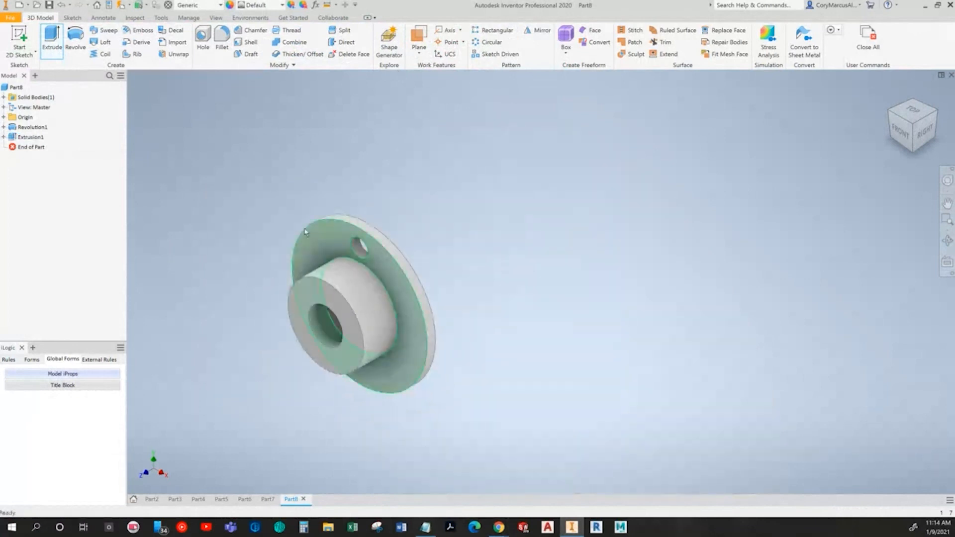
Step: Select the hole extrusion on the flange and open its sketch for viewing
left_click(29, 137)
middle_click_drag(246, 270, 259, 271)
scroll(258, 270, "up", 3)
scroll(295, 248, "down", 4)
middle_click_drag(331, 253, 422, 246)
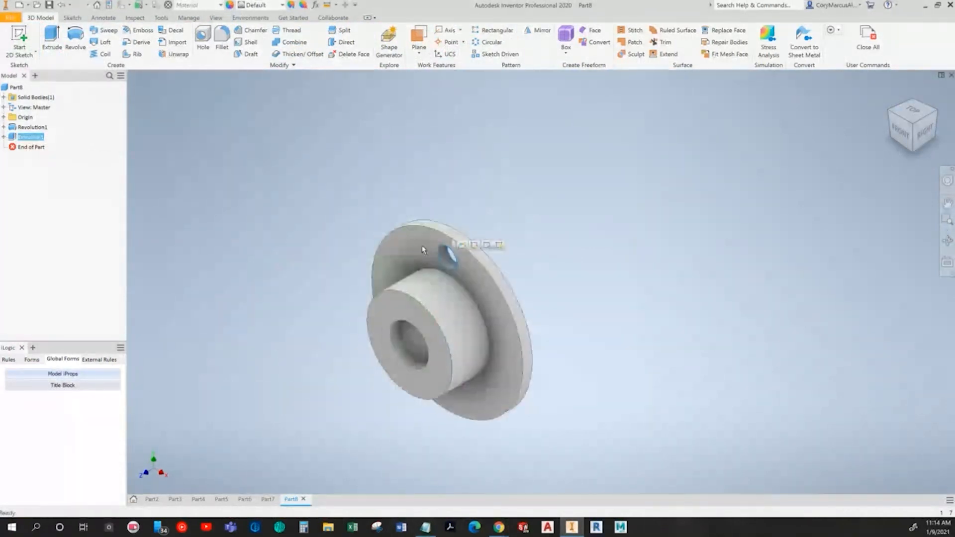
left_click(459, 245)
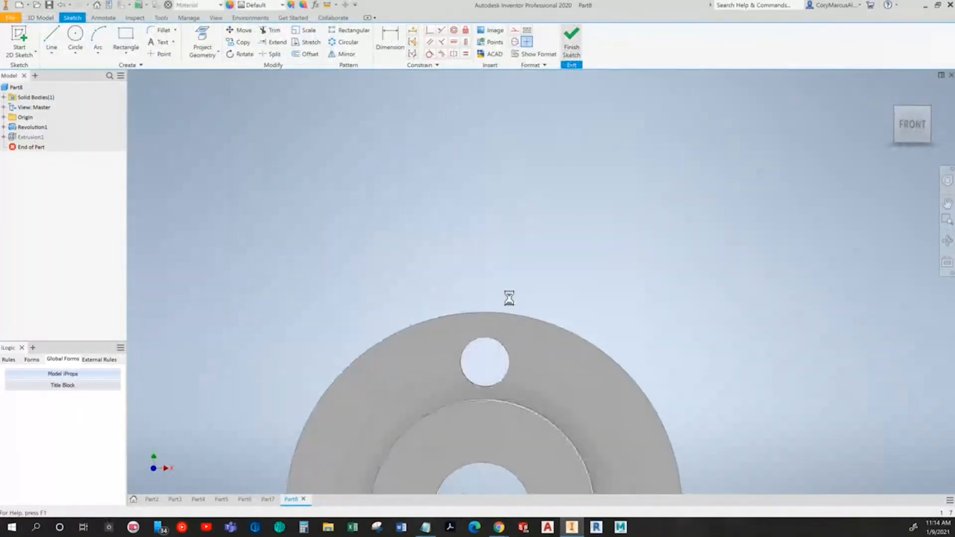
Step: Suppress the hole extrusion, then unsuppress it to restore the bolt hole
left_click(35, 138)
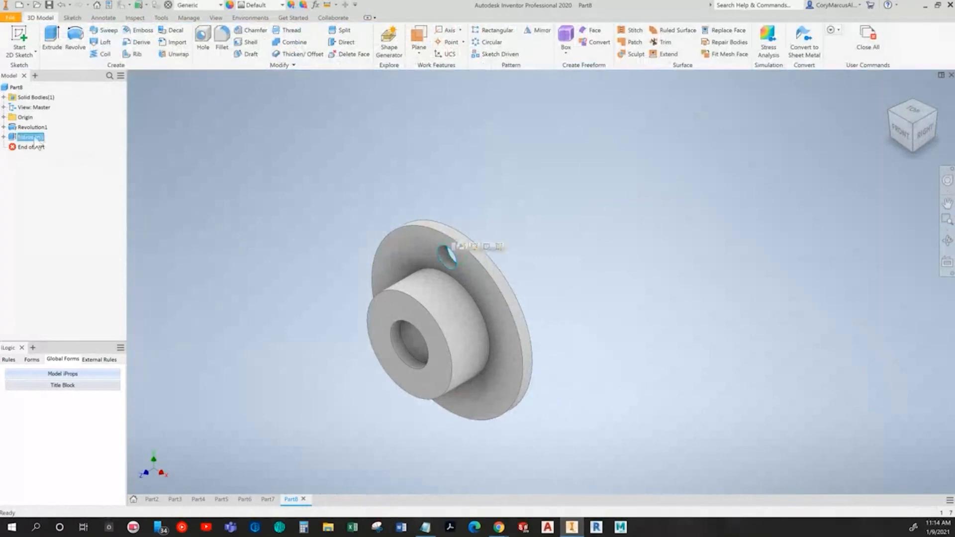
right_click(36, 139)
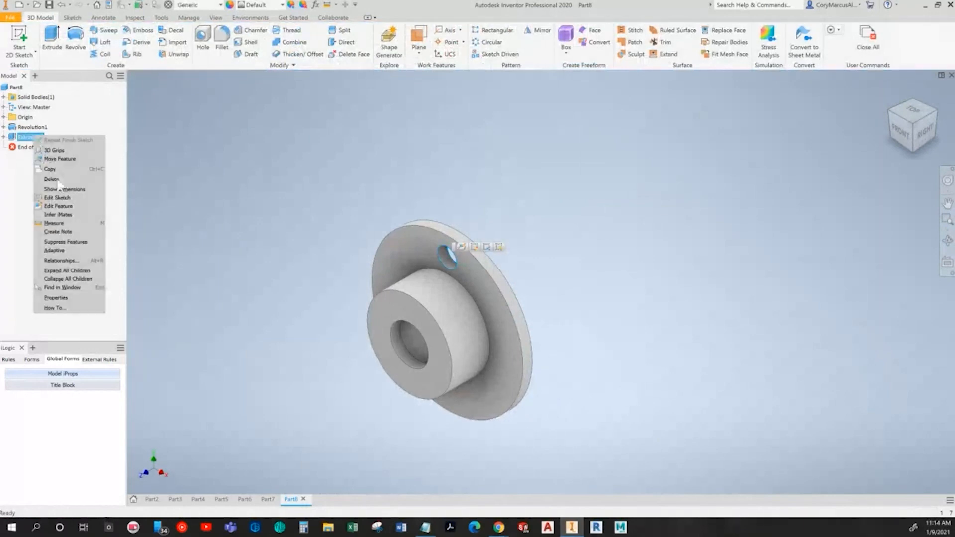
left_click(60, 241)
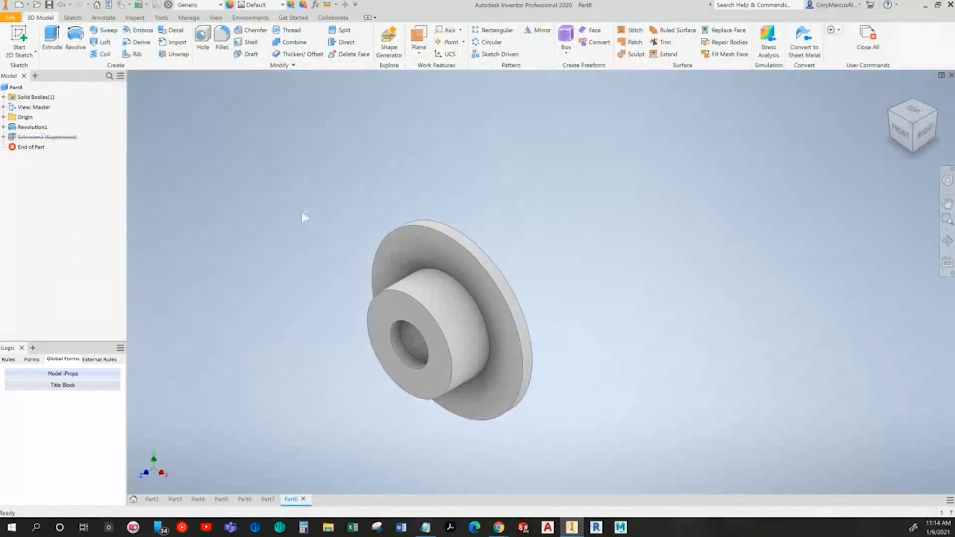
right_click(64, 143)
left_click(87, 212)
Step: Start a circular pattern of the bolt hole extrusion, using the flange's outer cylindrical face as the rotation axis
left_click(491, 44)
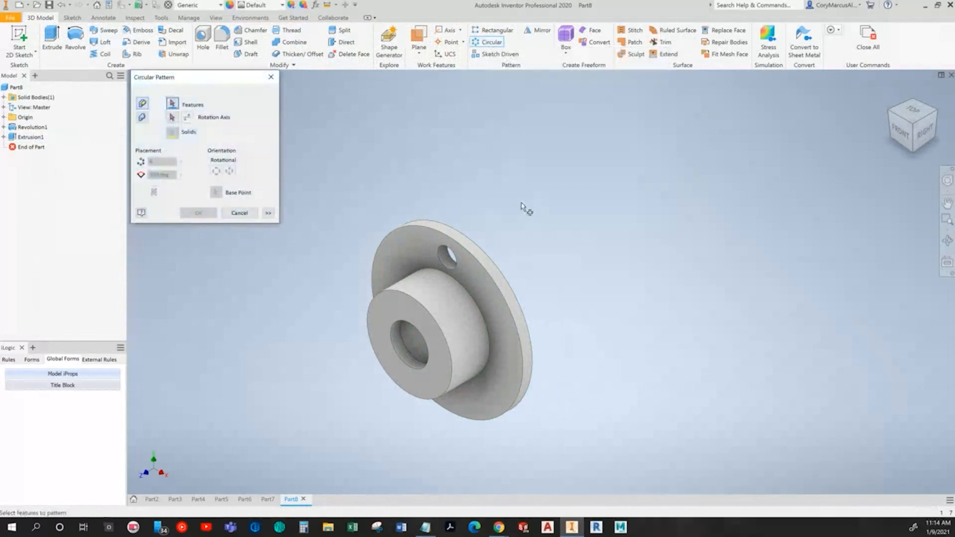
scroll(522, 206, "up", 3)
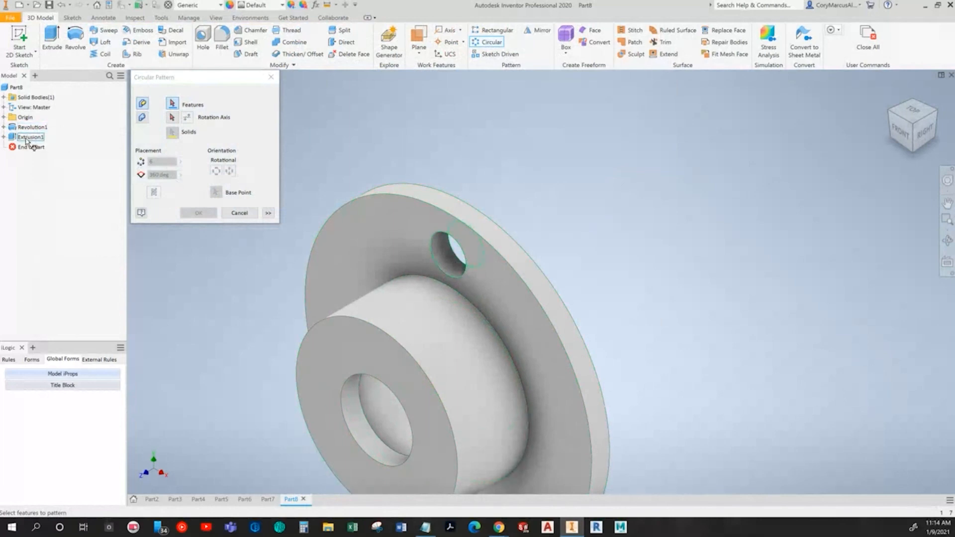
left_click(453, 260)
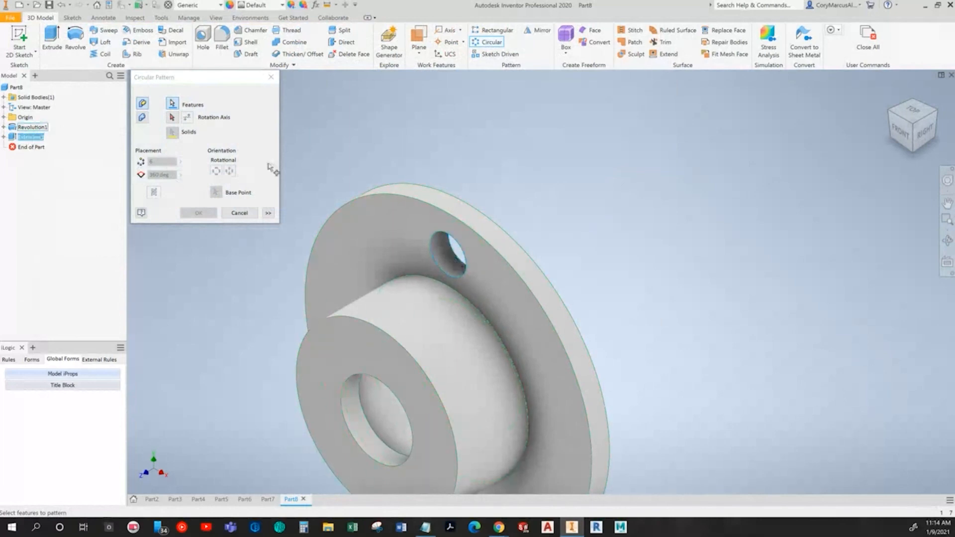
left_click(172, 117)
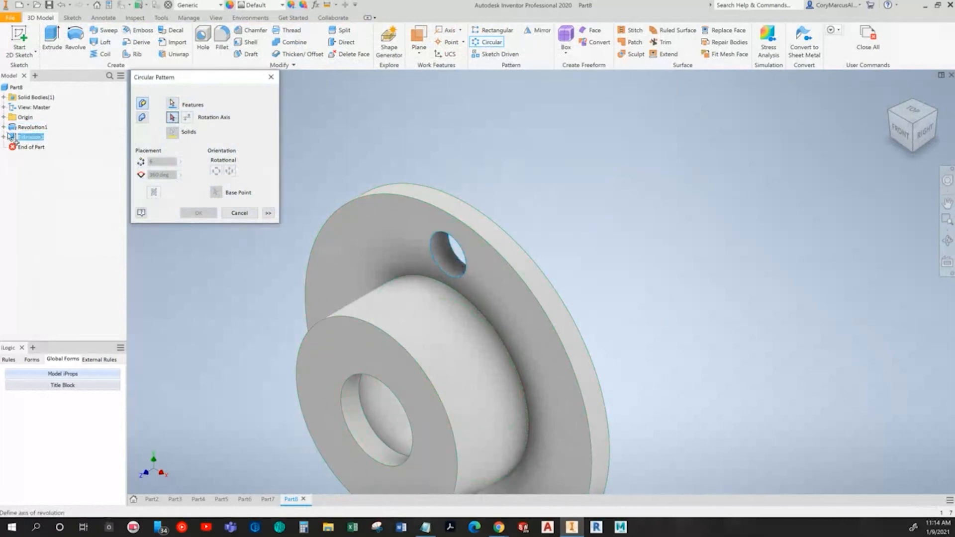
left_click(3, 117)
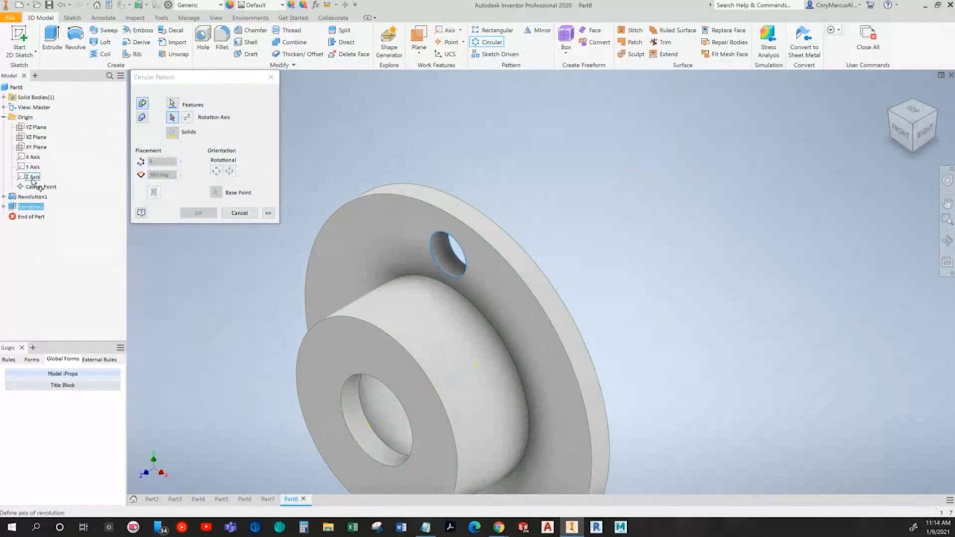
left_click(500, 240)
middle_click_drag(500, 240, 590, 297, "shift")
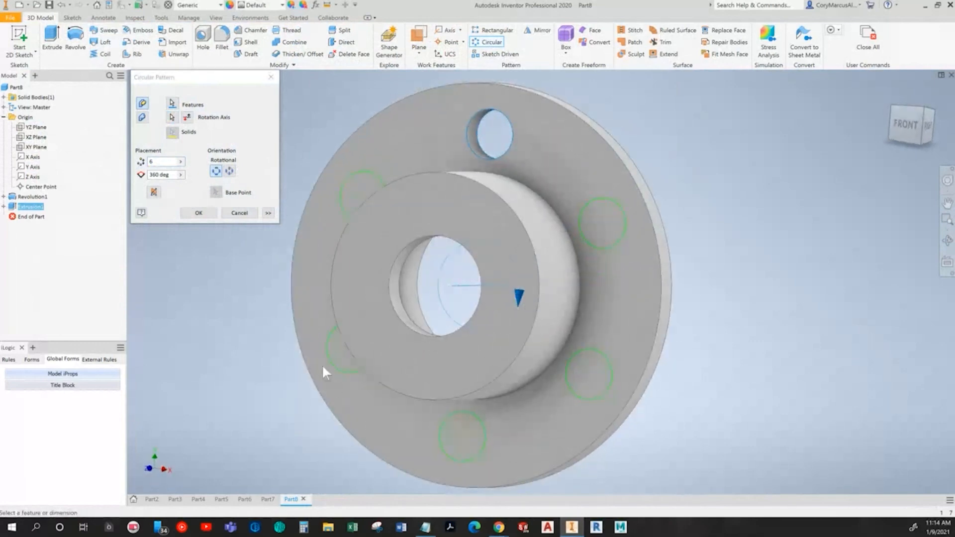
Step: Set the pattern to 4 holes over 360 degrees, create it, and return to the isometric view
left_click_drag(166, 162, 122, 164)
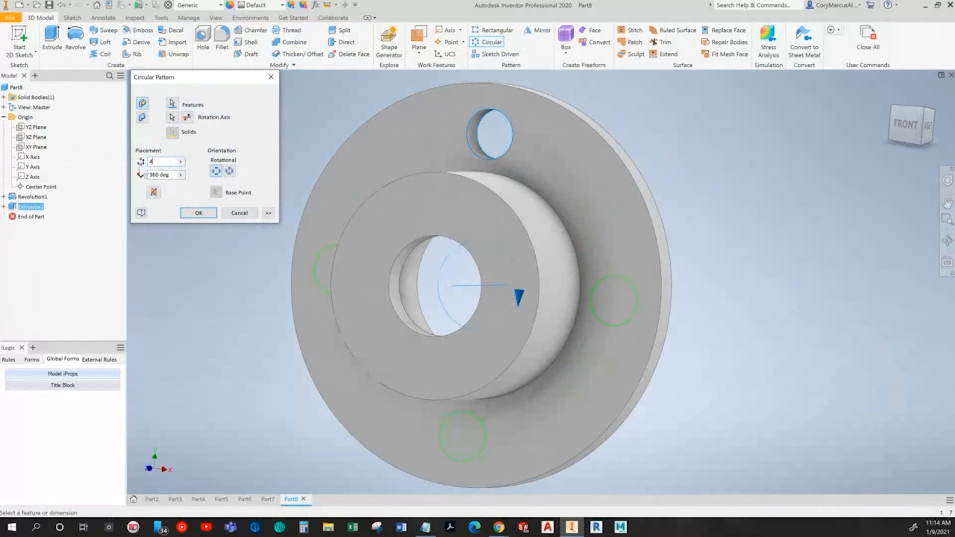
middle_click_drag(338, 292, 374, 222, "shift")
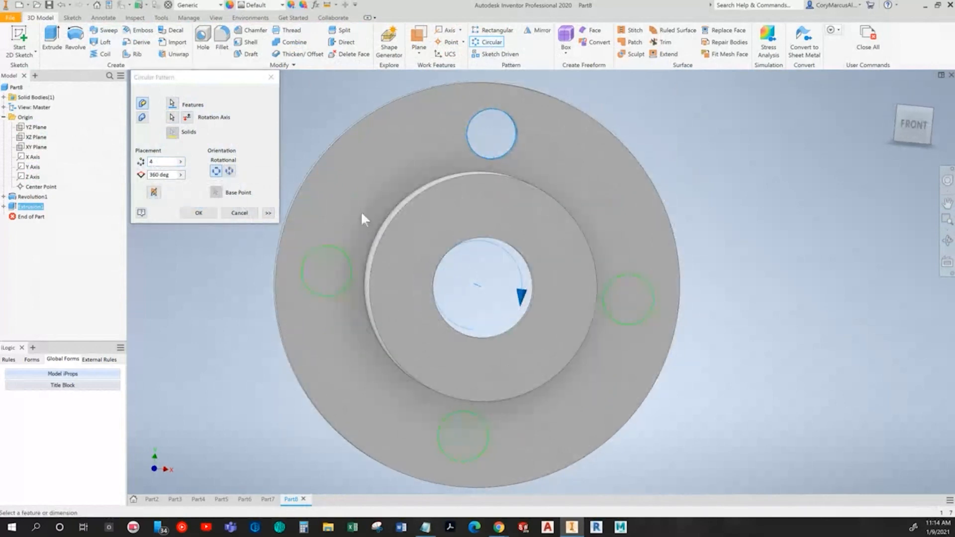
left_click(204, 212)
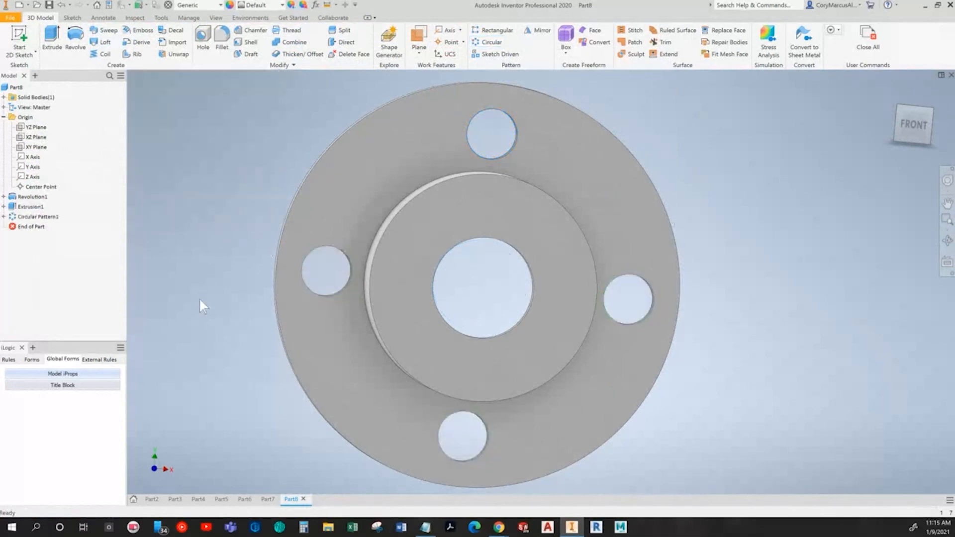
key("F6")
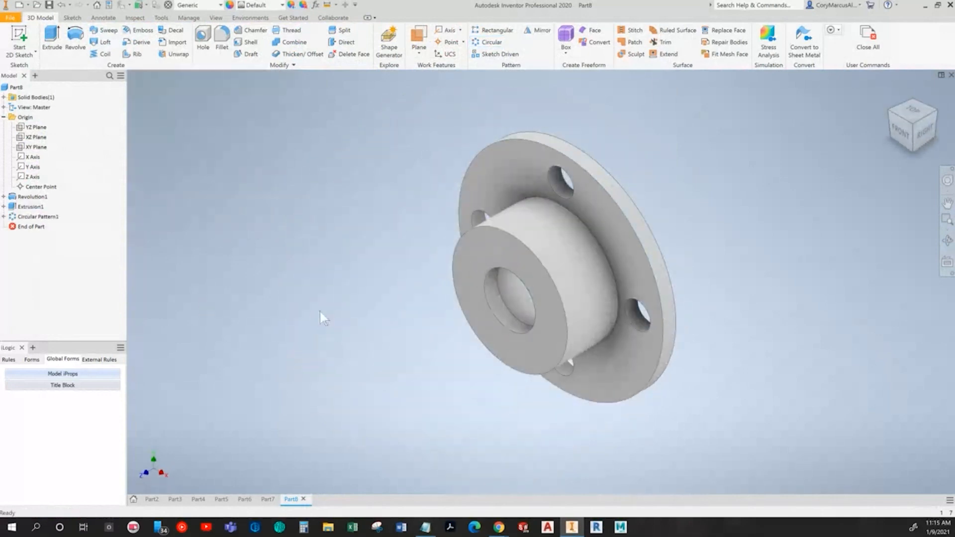
Step: Cut the coupler with a half section view along the YZ plane
key("alt+Tab")
key("alt+Tab")
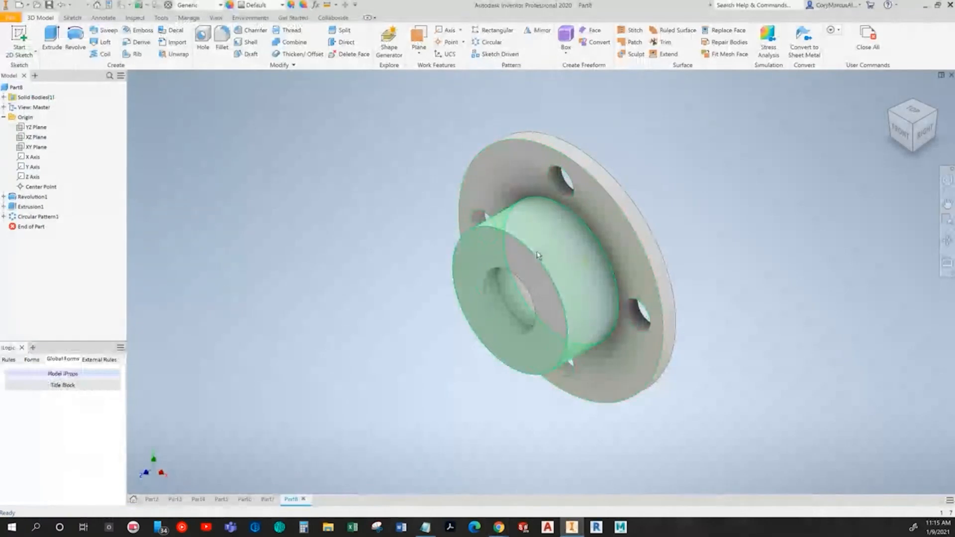
left_click(216, 18)
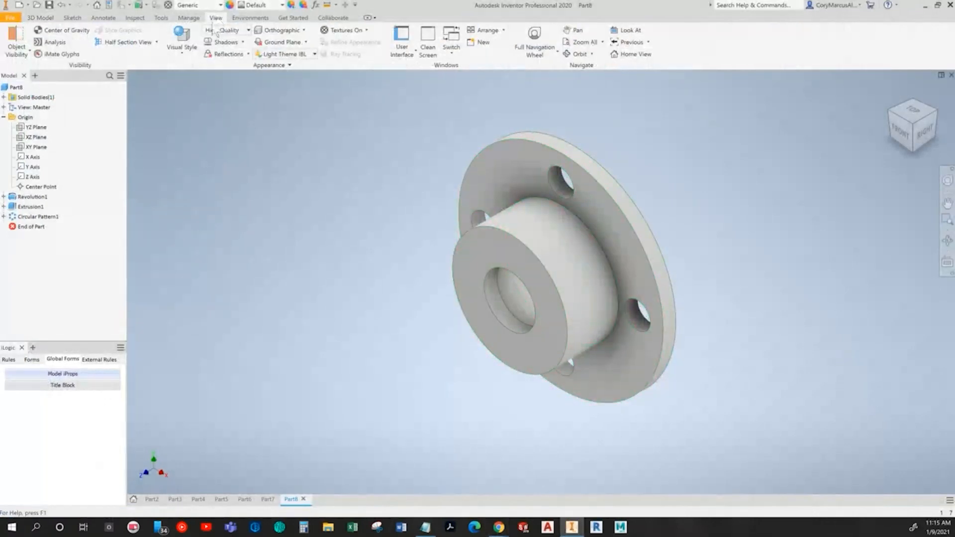
left_click(157, 42)
left_click(142, 78)
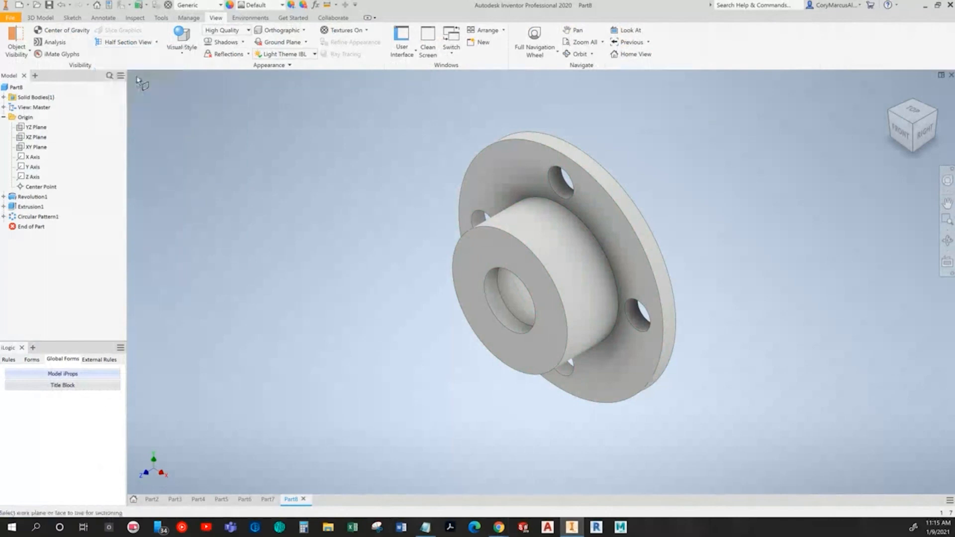
left_click(36, 128)
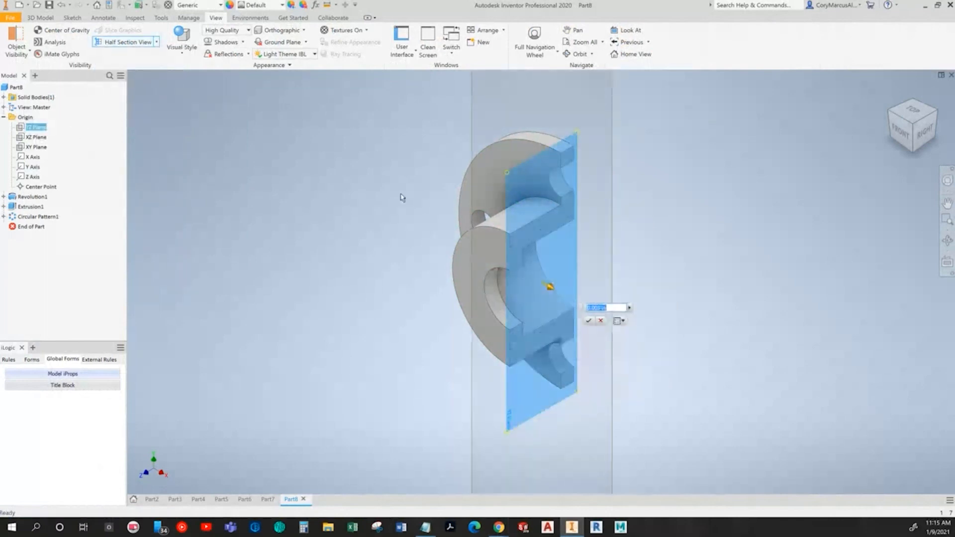
left_click(588, 321)
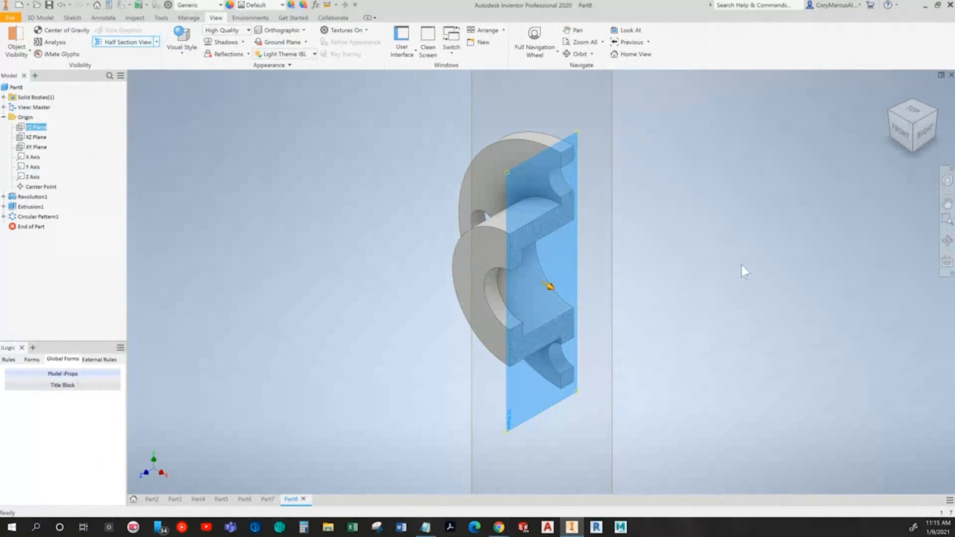
Step: View the sectioned coupler from the right and compare its profile with the textbook's Coupler section drawing
left_click(927, 133)
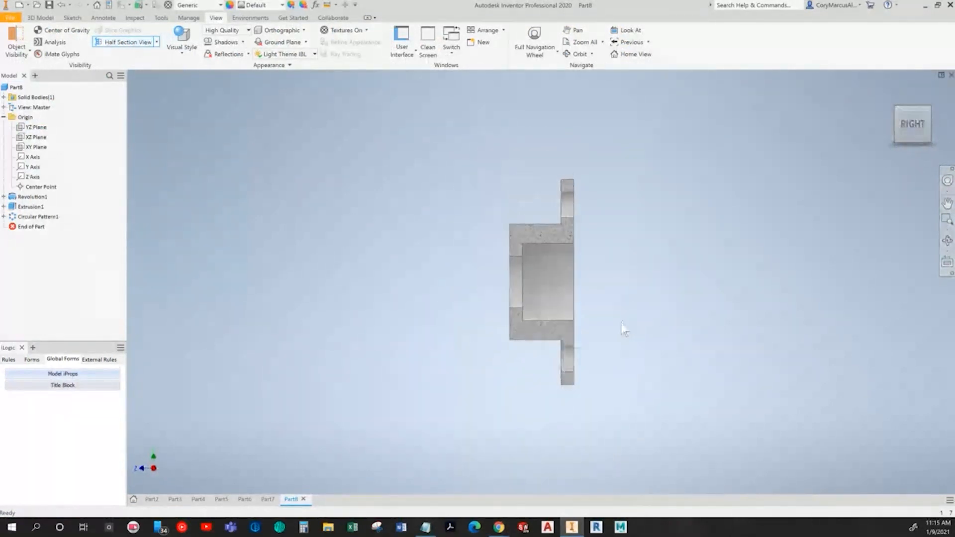
key("alt+Tab")
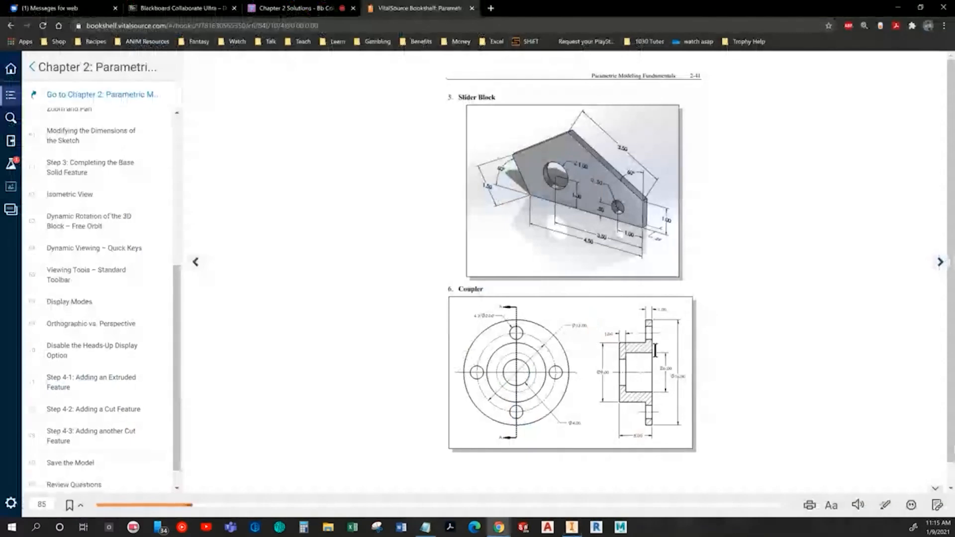
key("alt+Tab")
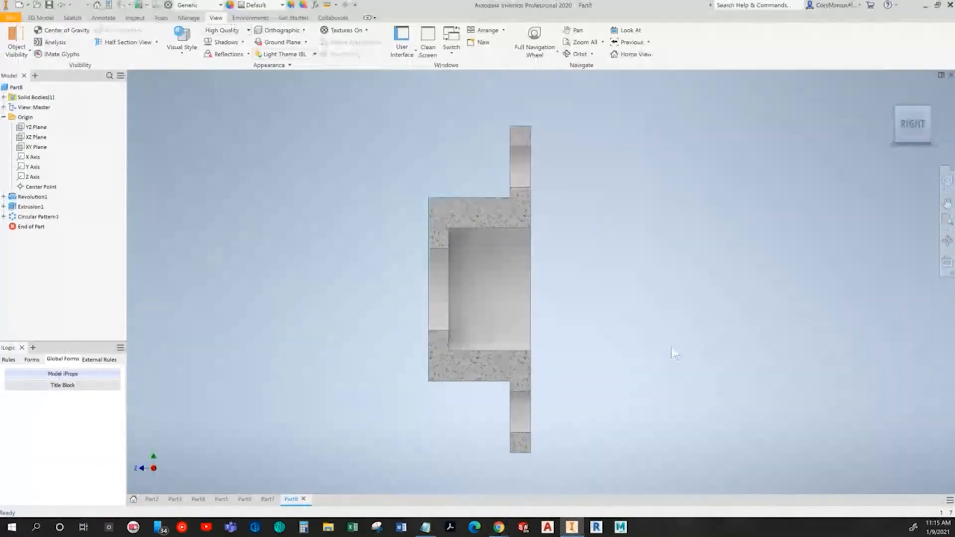
Step: End the section view, restore the isometric view of the whole coupler, and switch to the textbook in the browser
left_click(156, 43)
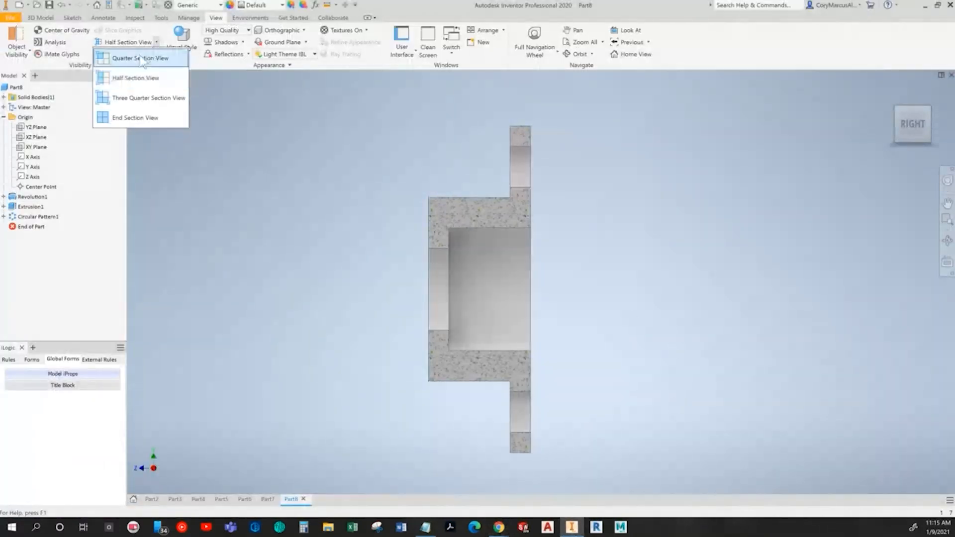
left_click(130, 115)
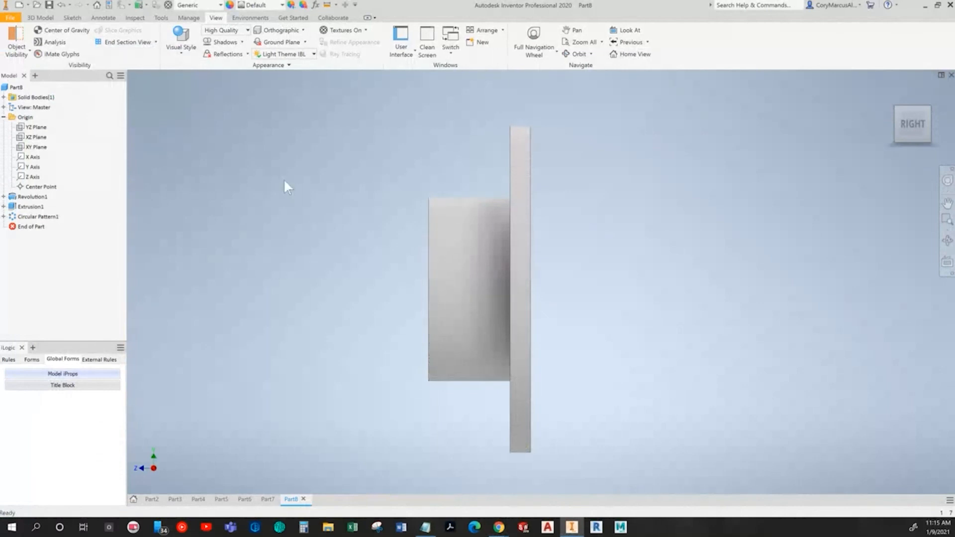
key("F6")
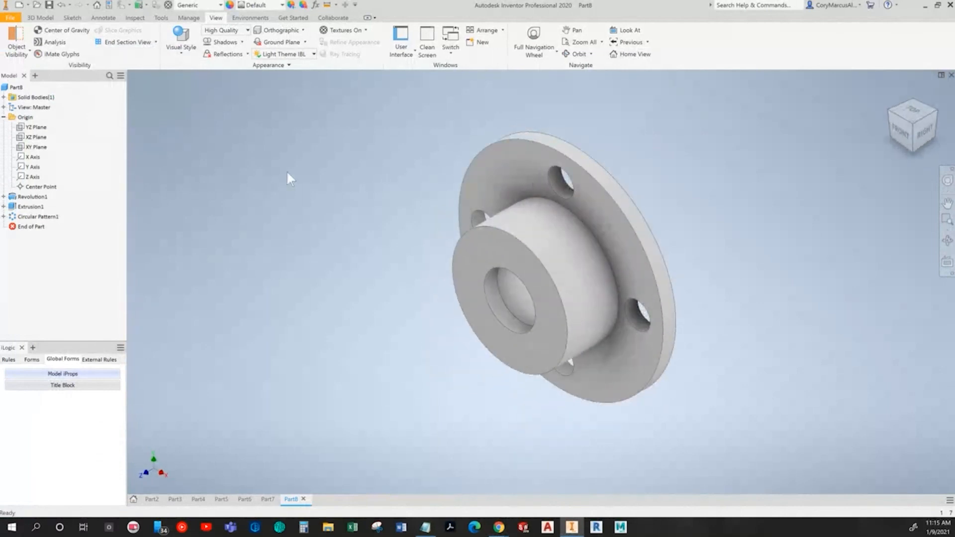
key("alt+Tab")
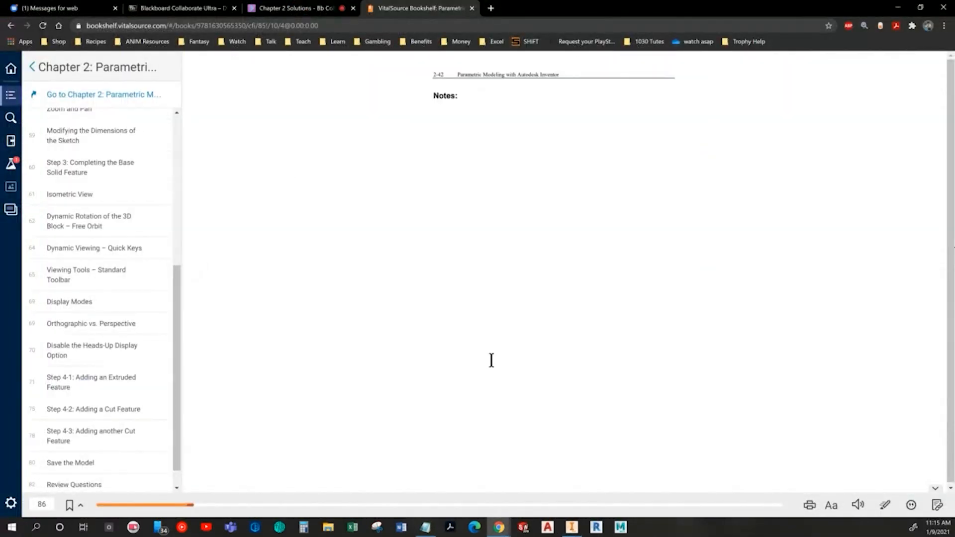